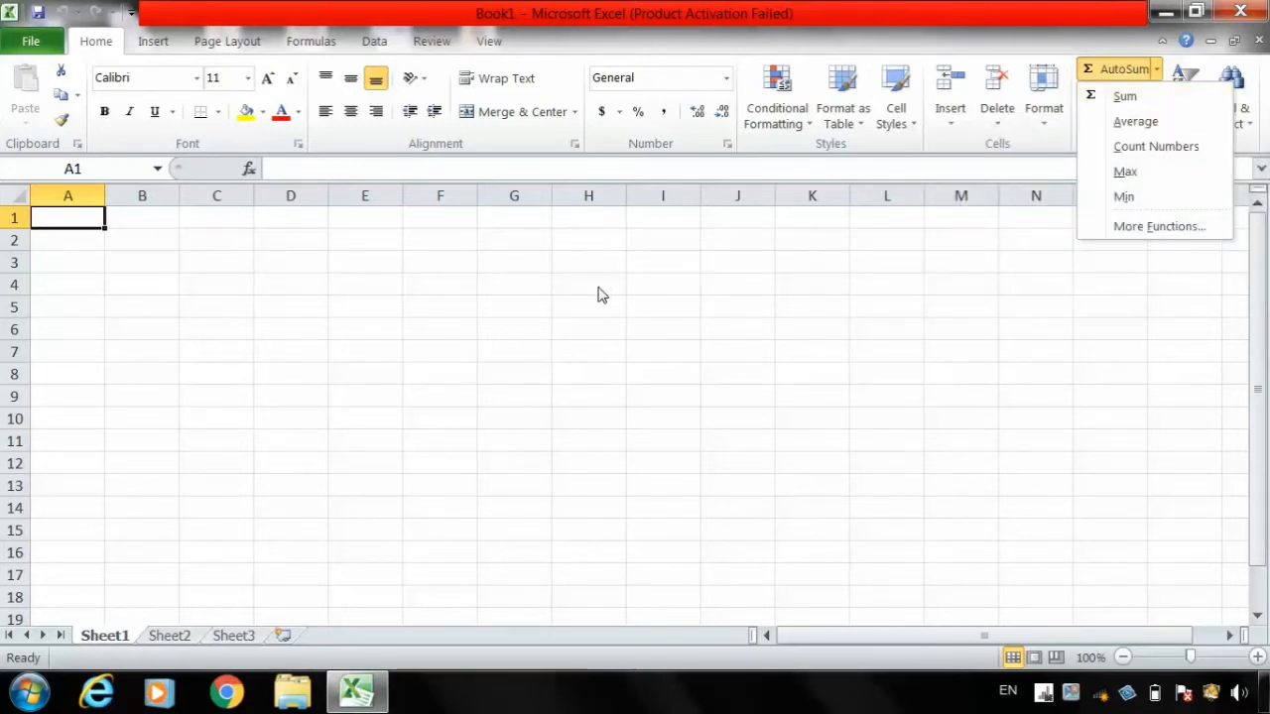
Step: Enter the heading "name" in cell A1 and the first person's name in A2
{"action": "left_click", "coordinate": [374, 275]}
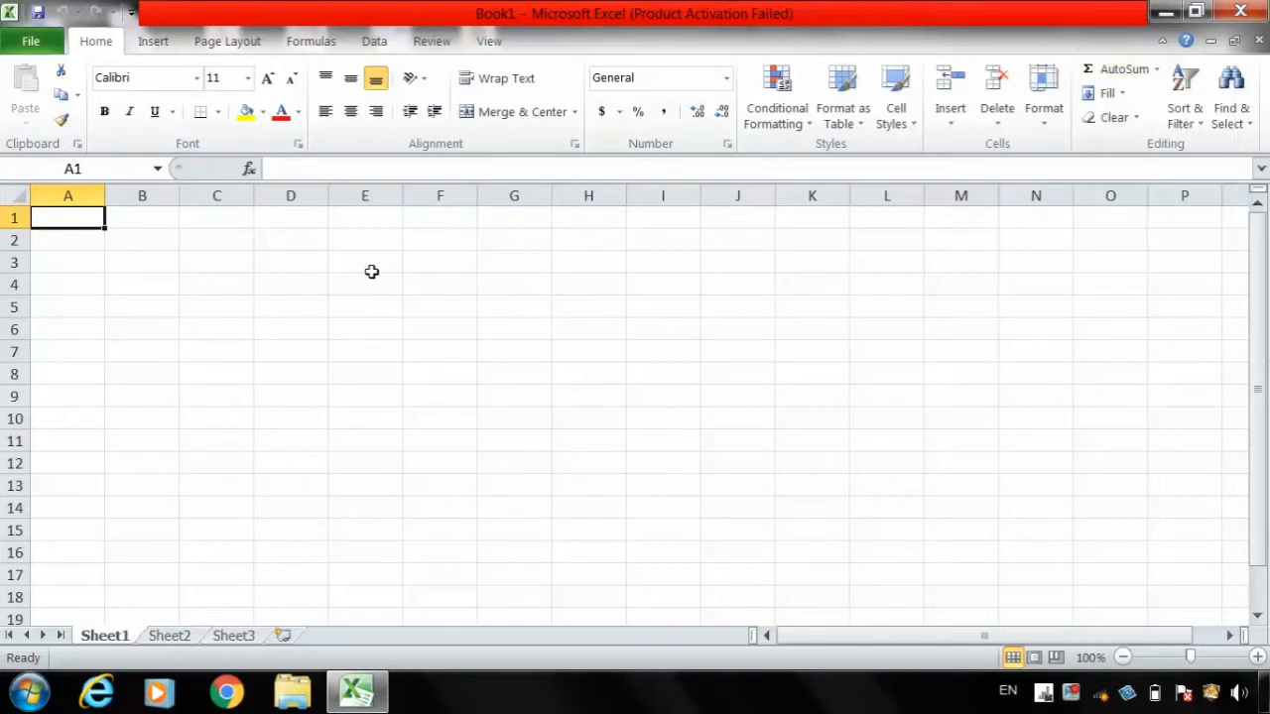
{"action": "left_click", "coordinate": [299, 267]}
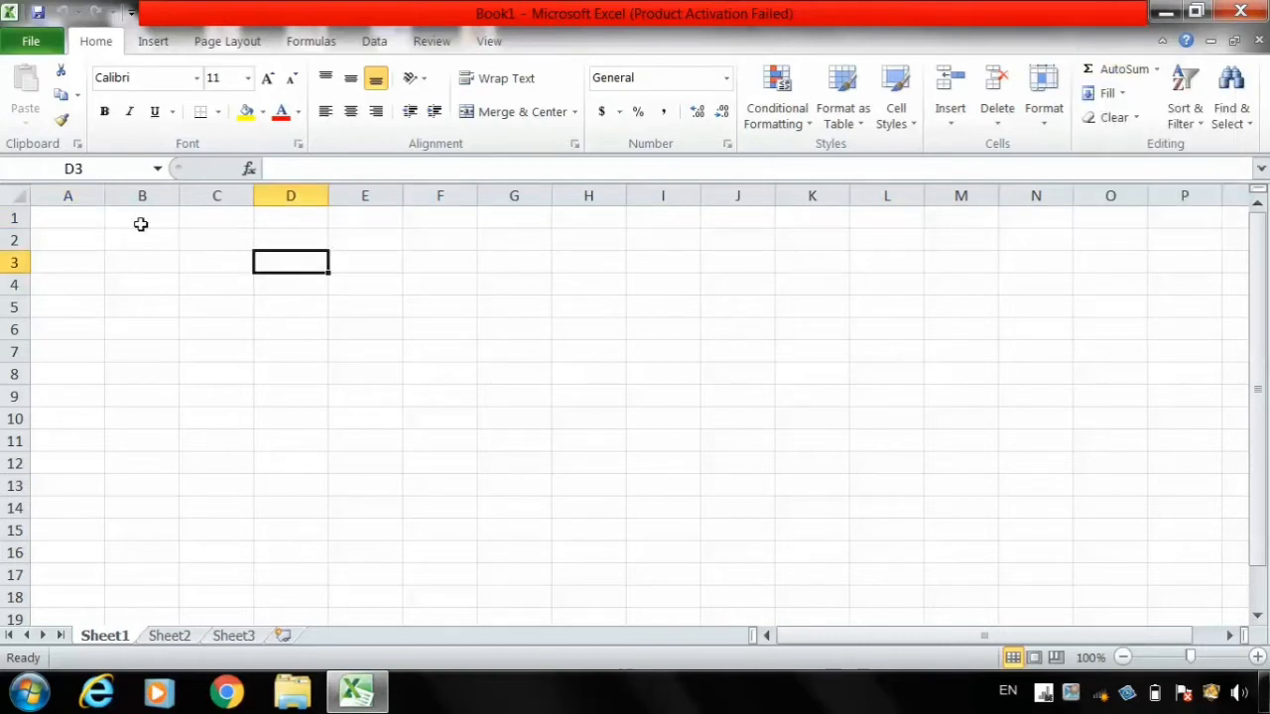
{"action": "left_click", "coordinate": [82, 220]}
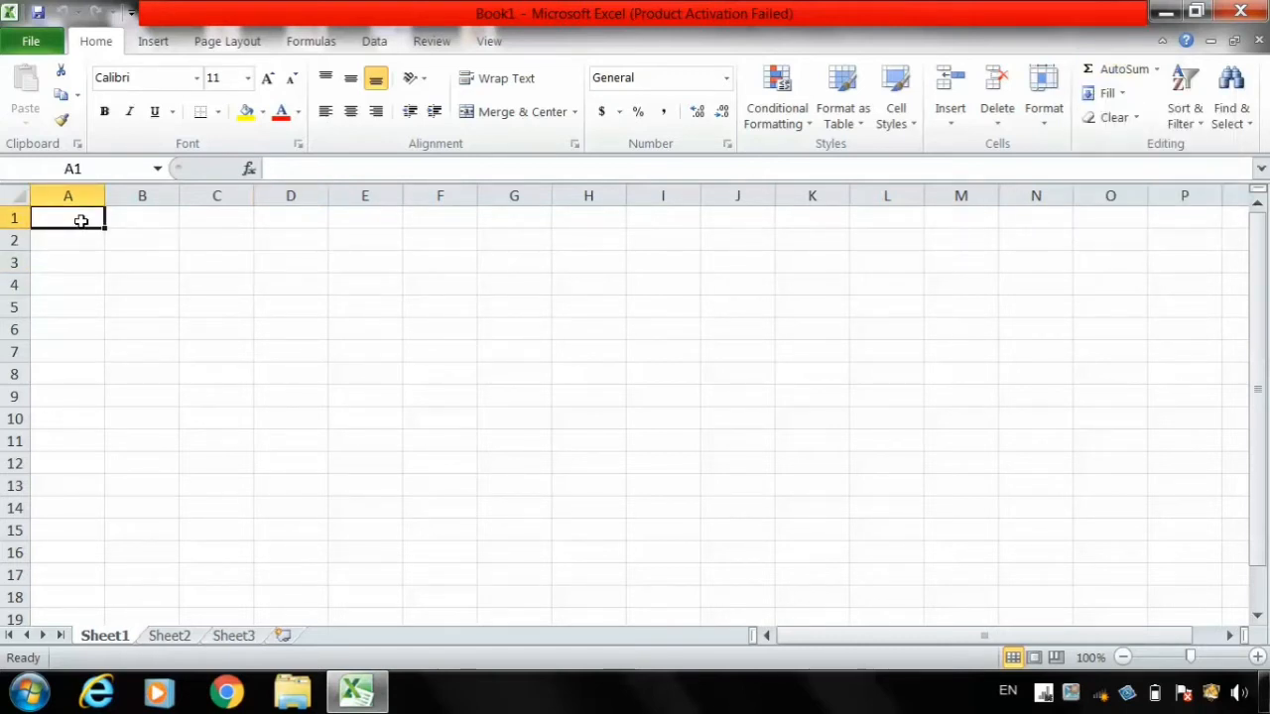
{"action": "type", "text": "name"}
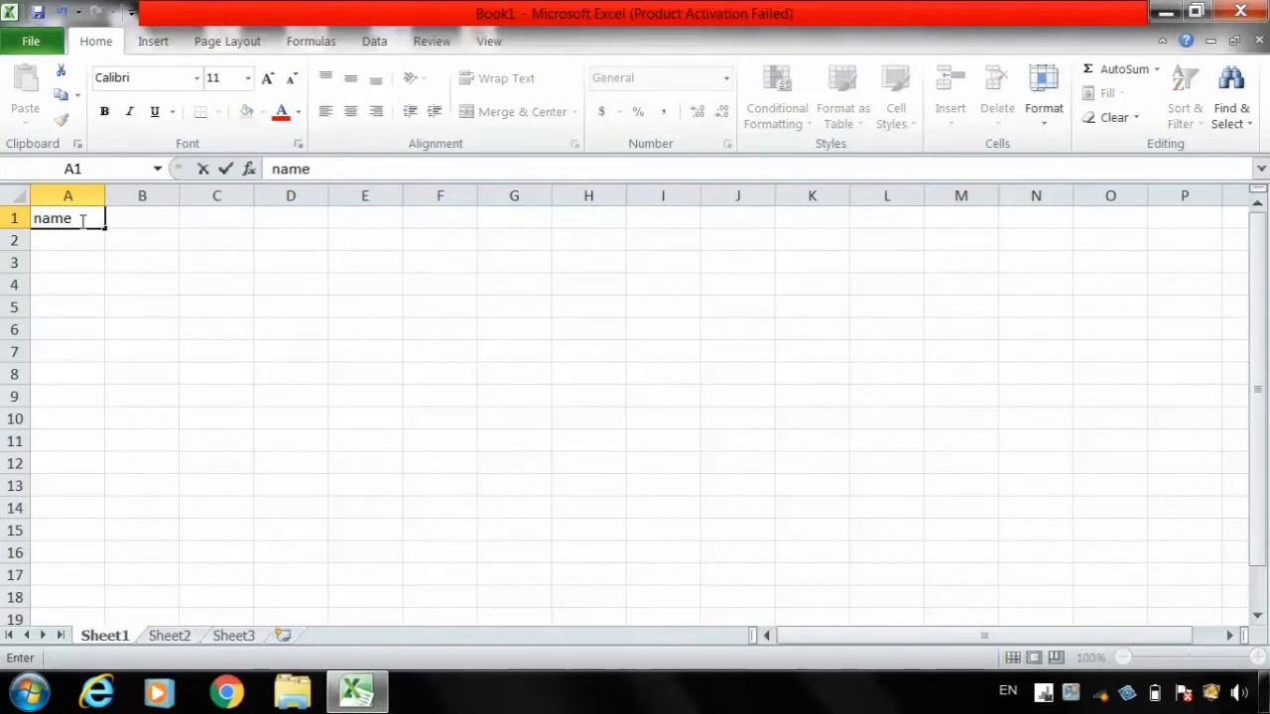
{"action": "key", "text": "Return"}
{"action": "type", "text": "raj"}
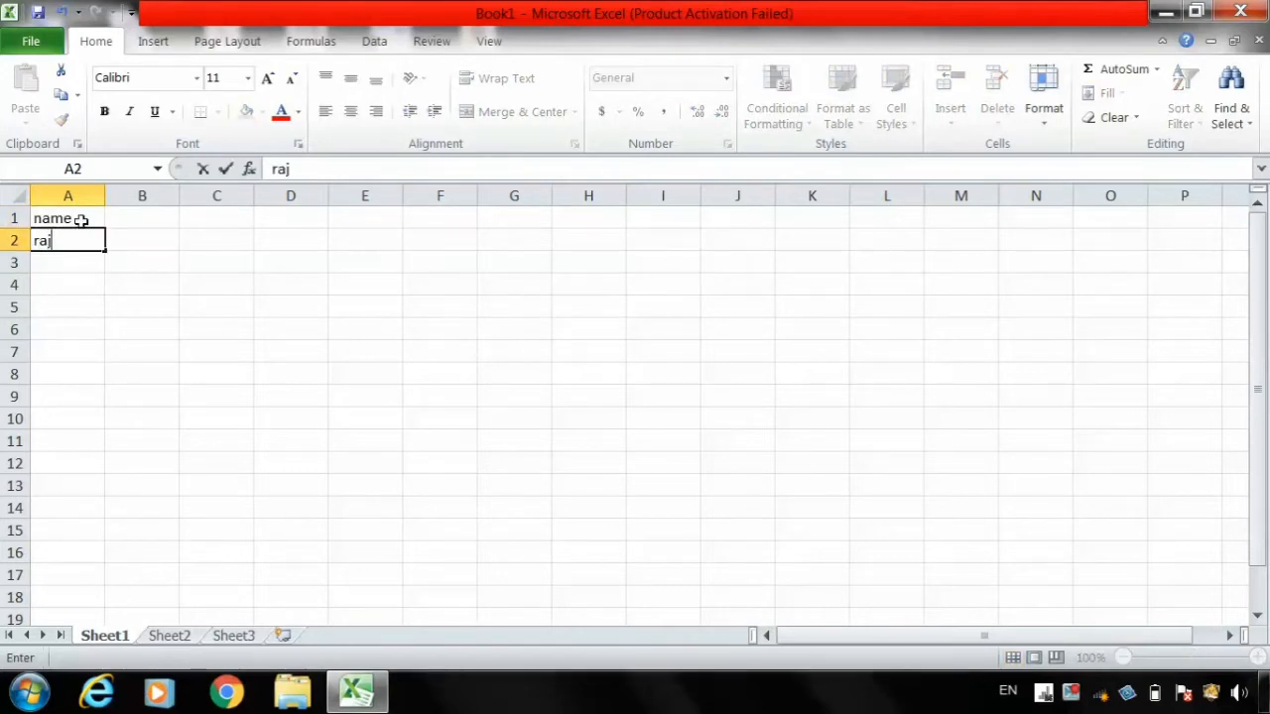
{"action": "key", "text": "Return"}
Step: Enter the second person's name in cell A3 and correct its spelling
{"action": "type", "text": "kaml"}
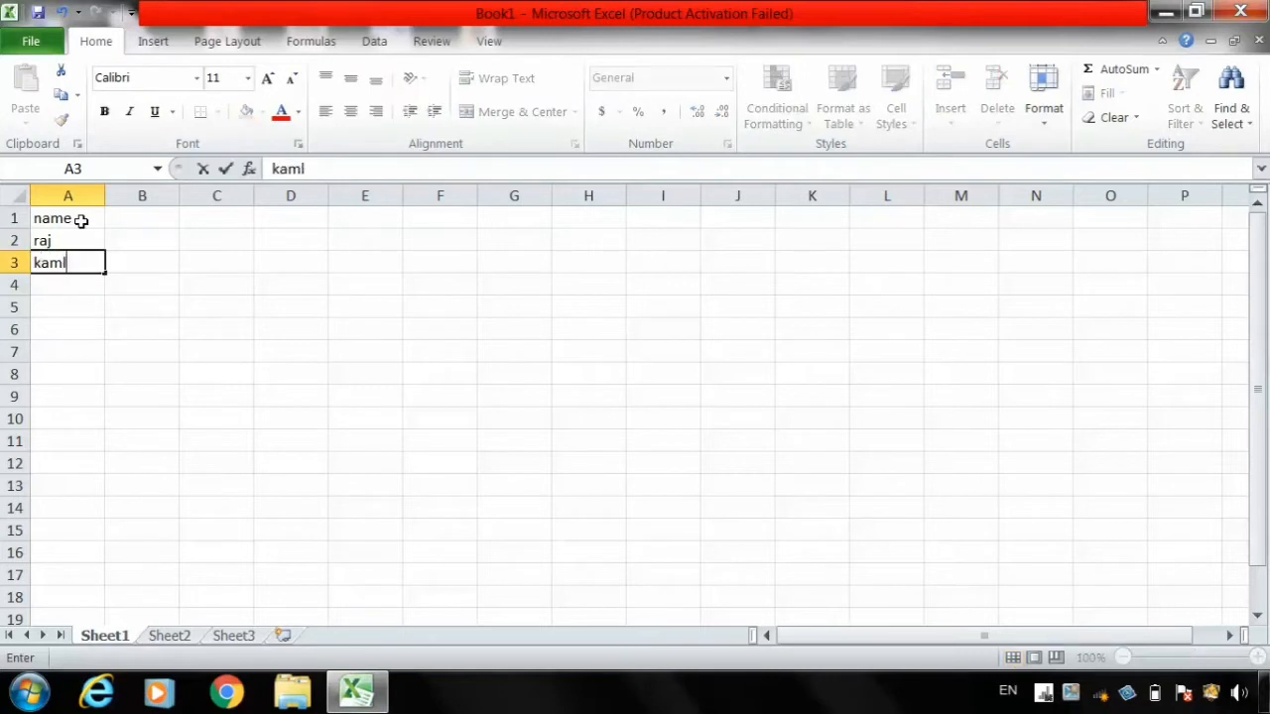
{"action": "key", "text": "Return"}
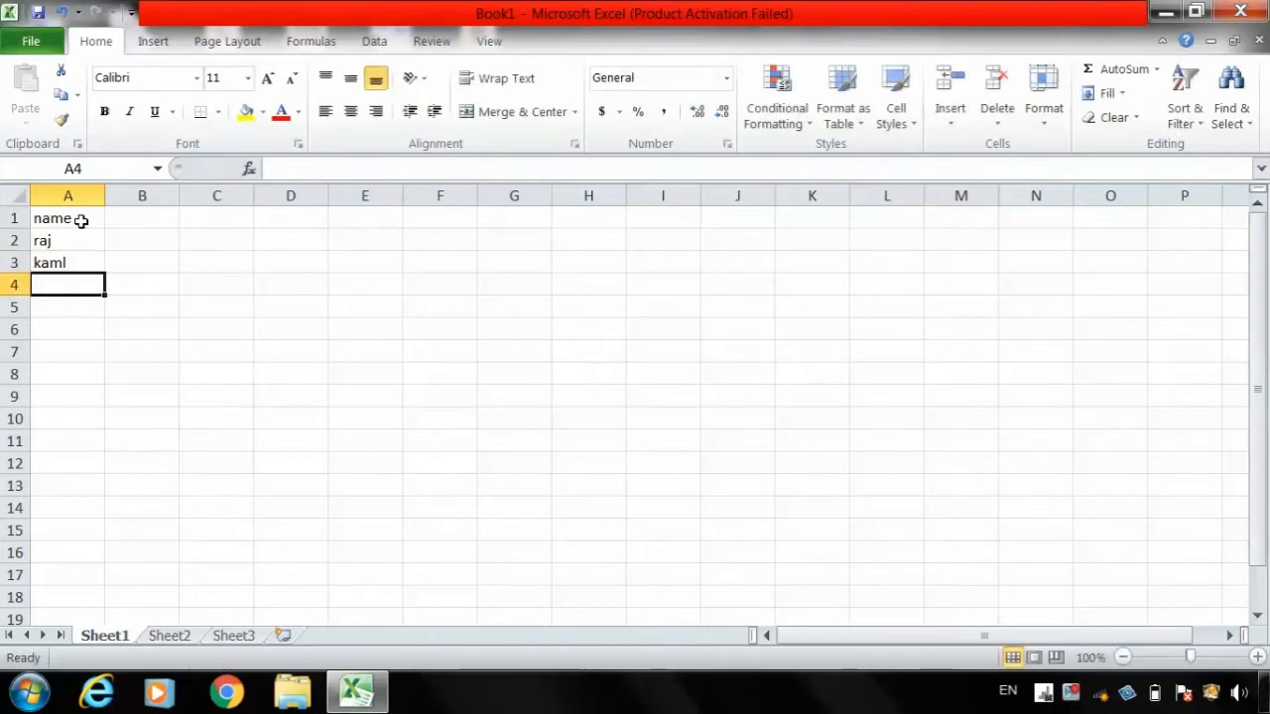
{"action": "key", "text": "BackSpace"}
{"action": "key", "text": "Up"}
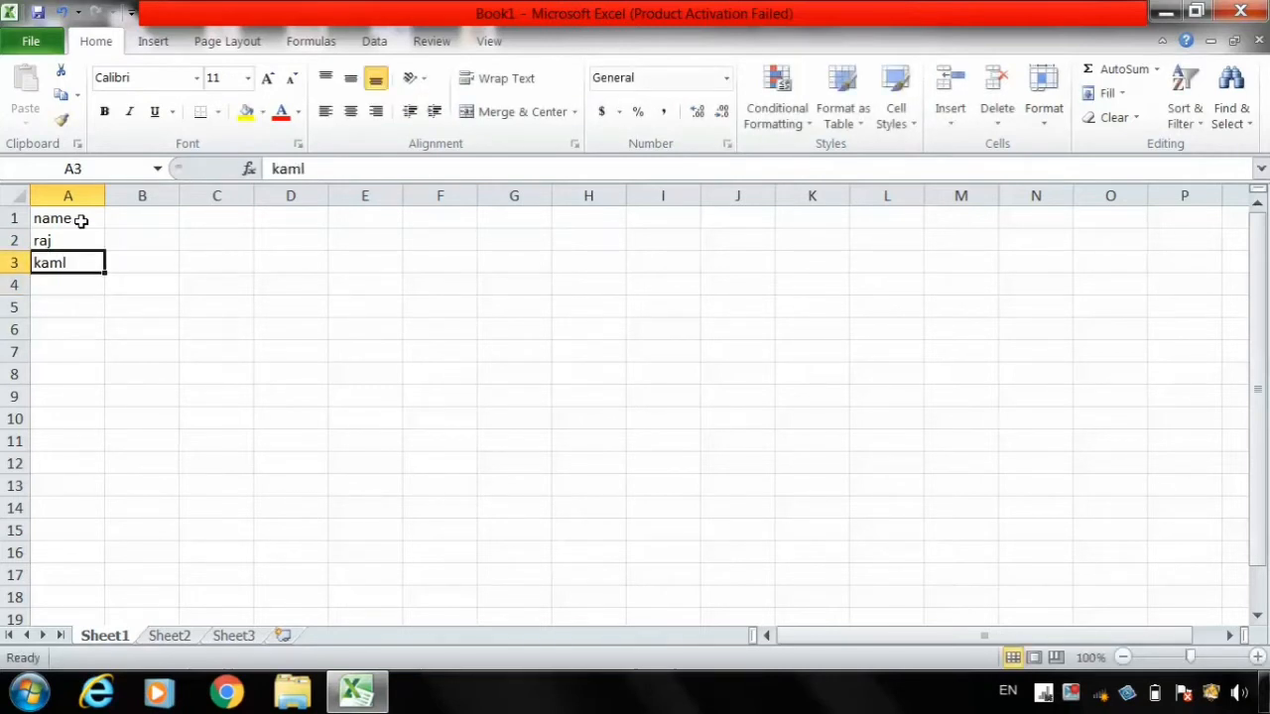
{"action": "type", "text": "kam"}
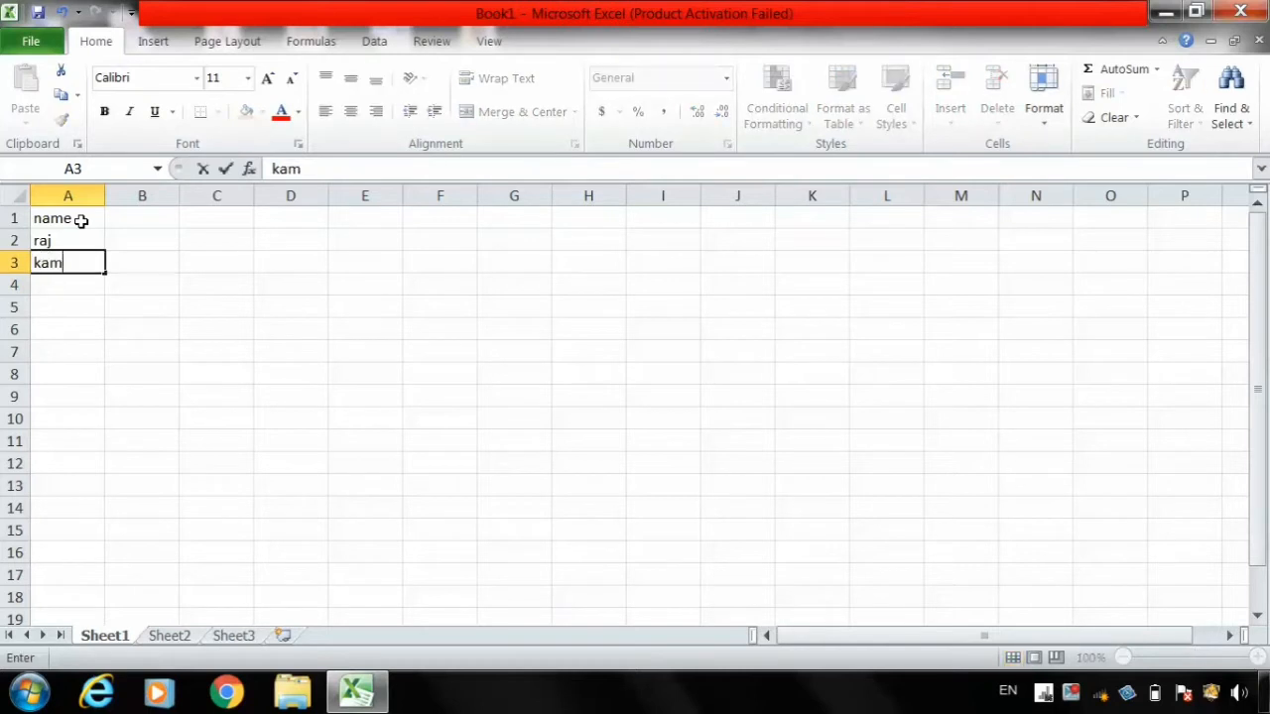
{"action": "type", "text": "al"}
{"action": "key", "text": "Return"}
Step: Enter four more people's first names in cells A4 to A7
{"action": "type", "text": "de"}
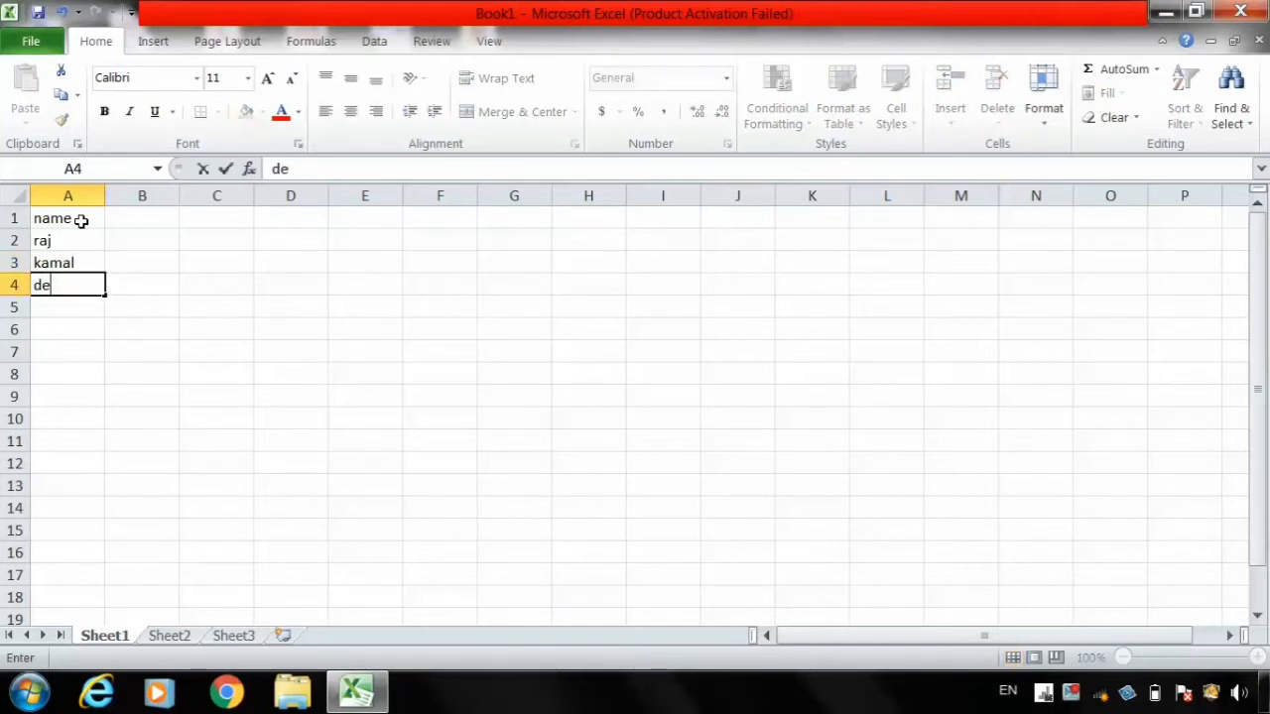
{"action": "type", "text": "v"}
{"action": "key", "text": "Return"}
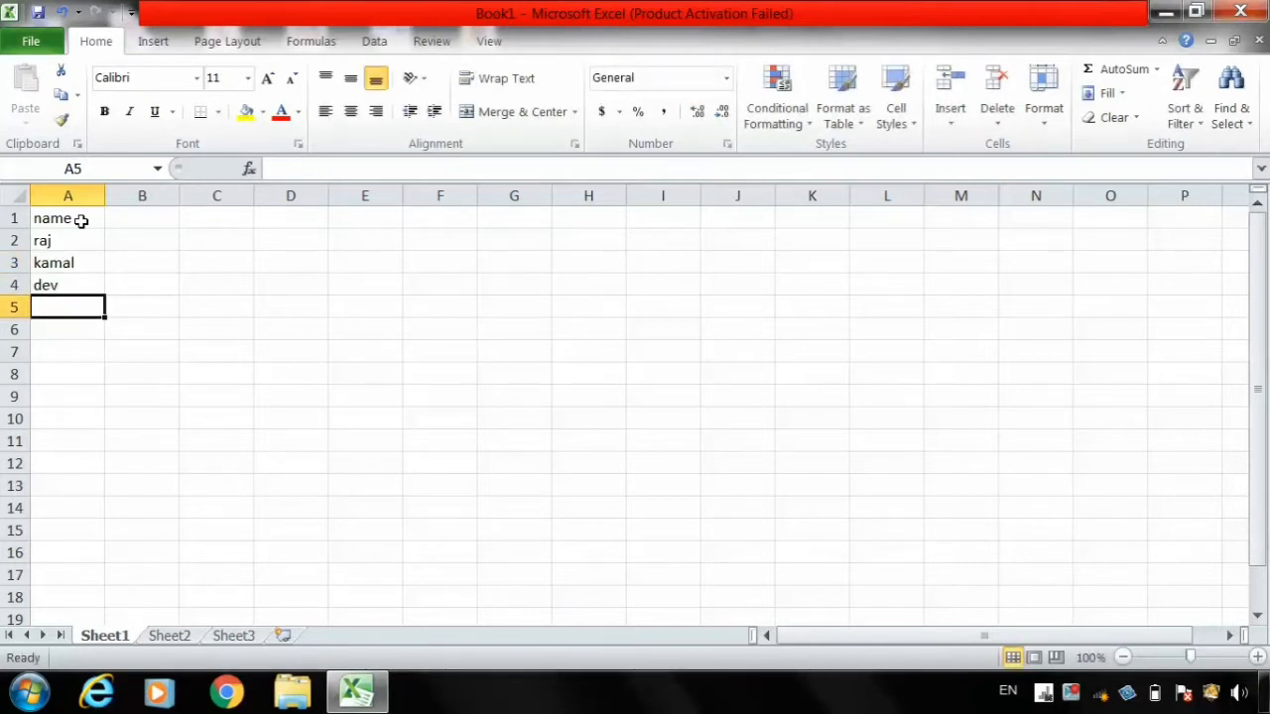
{"action": "type", "text": "neeta"}
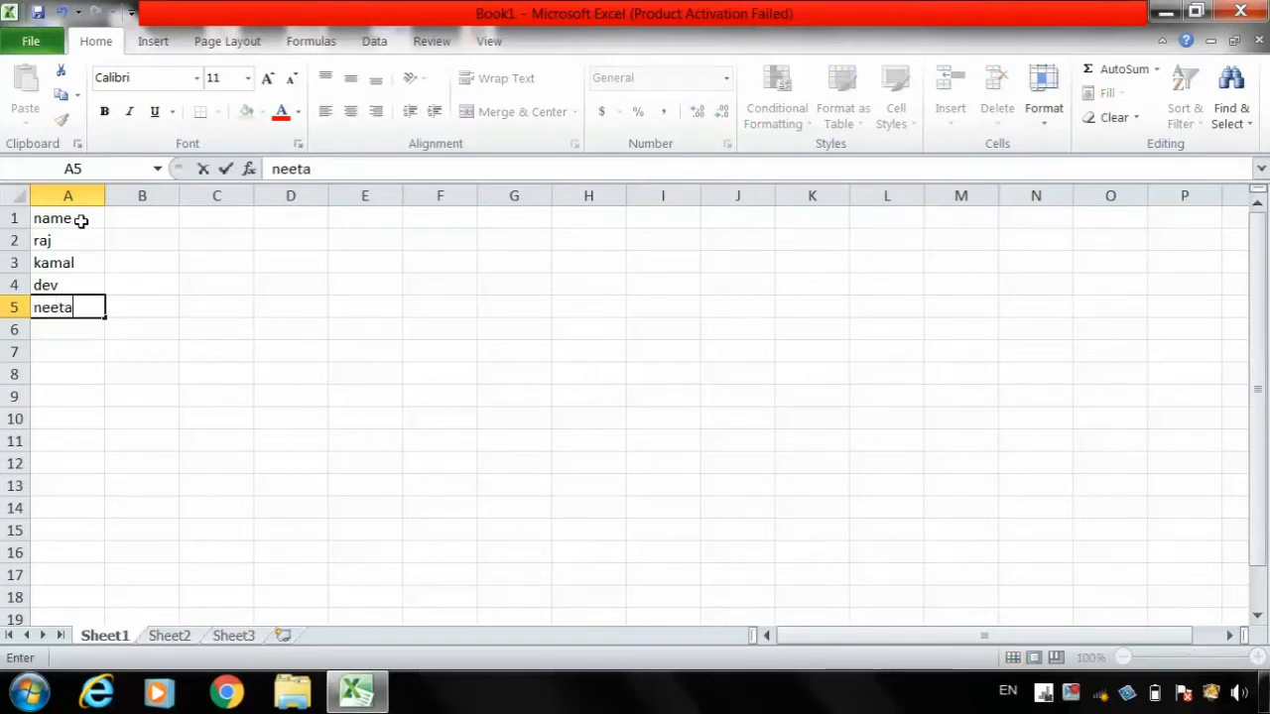
{"action": "key", "text": "Return"}
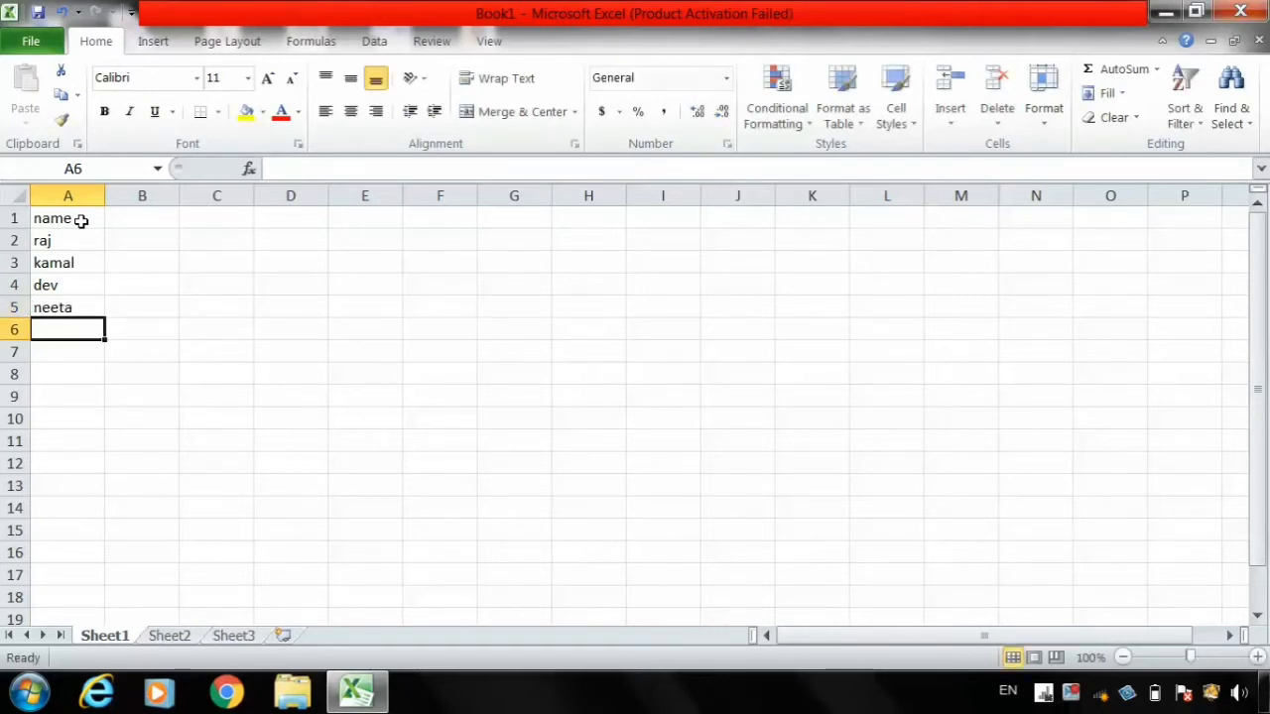
{"action": "type", "text": "kaju"}
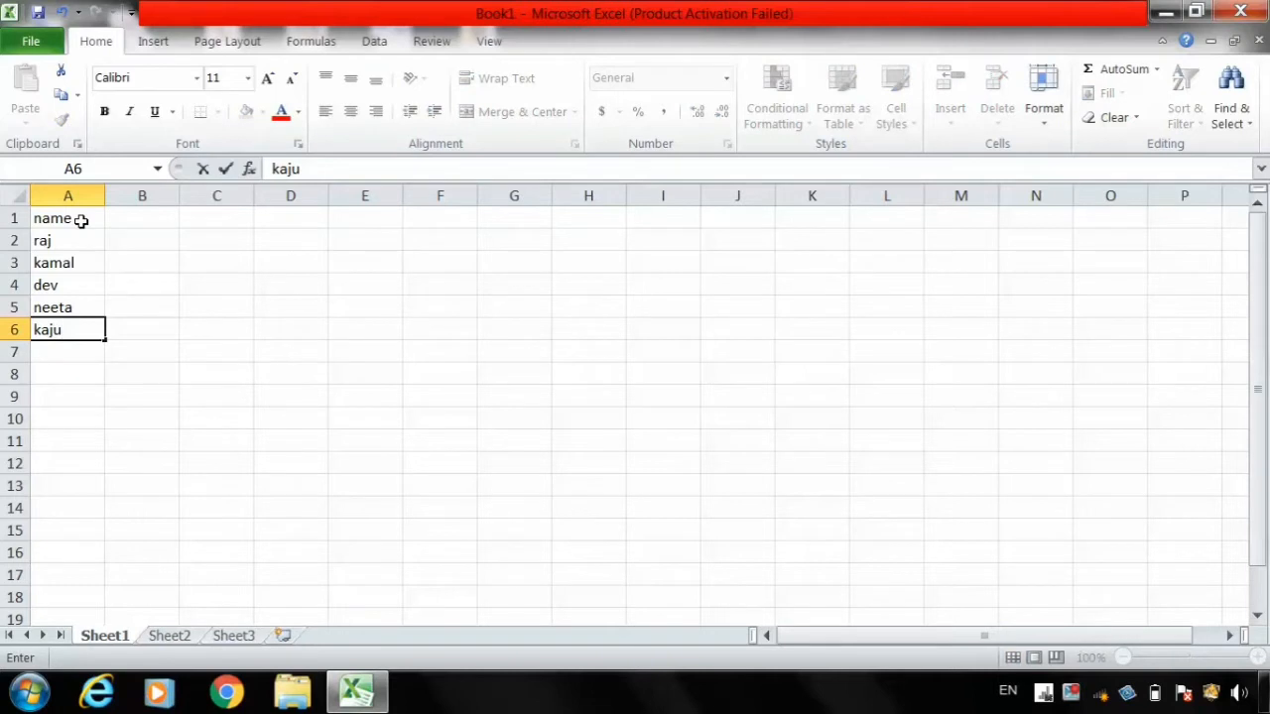
{"action": "key", "text": "Return"}
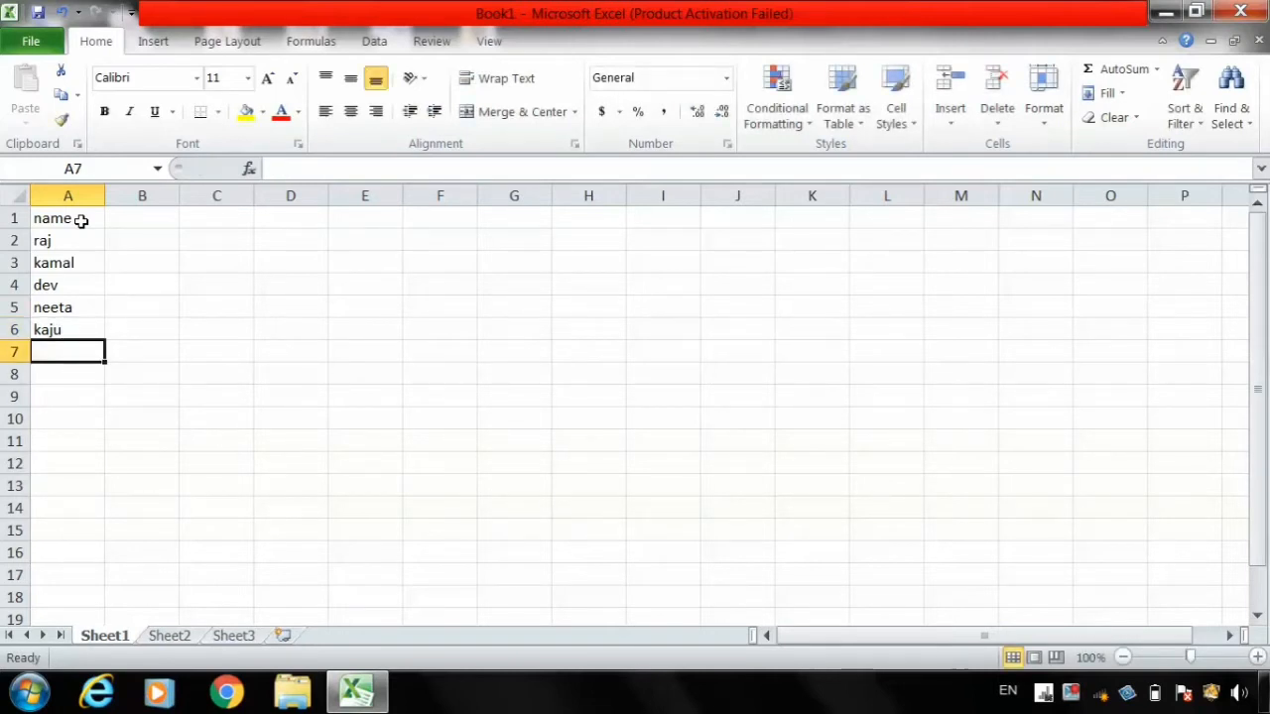
{"action": "type", "text": "raju"}
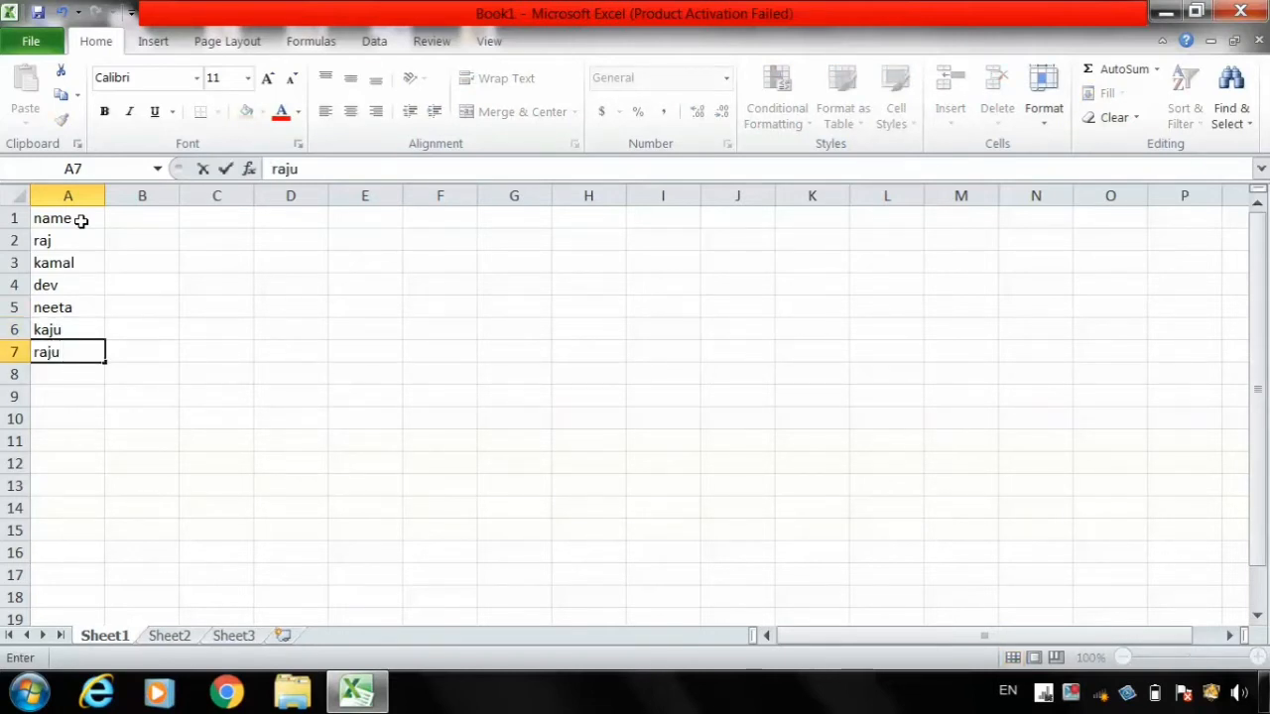
Step: Fill the list of names in A2:A7 down the column to A17
{"action": "left_click", "coordinate": [49, 238]}
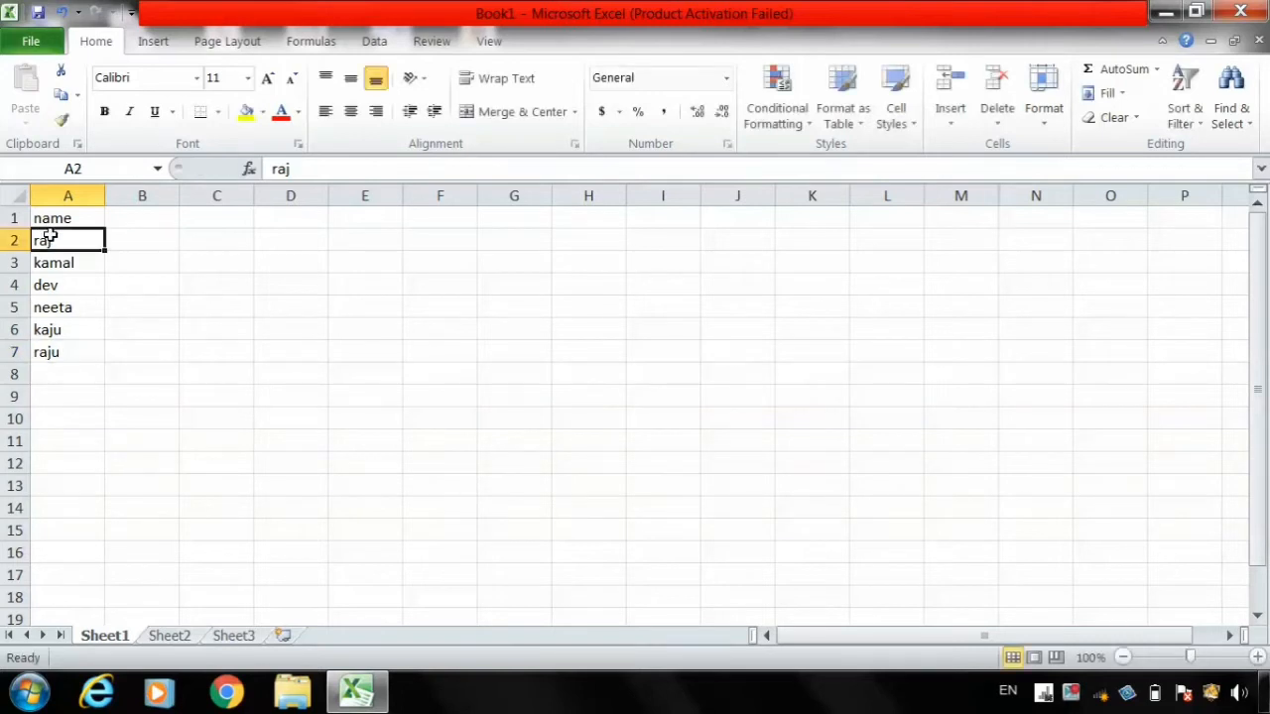
{"action": "left_click_drag", "start_coordinate": [46, 243], "coordinate": [88, 580]}
{"action": "left_click", "coordinate": [90, 354], "text": "shift"}
{"action": "left_click", "coordinate": [137, 330]}
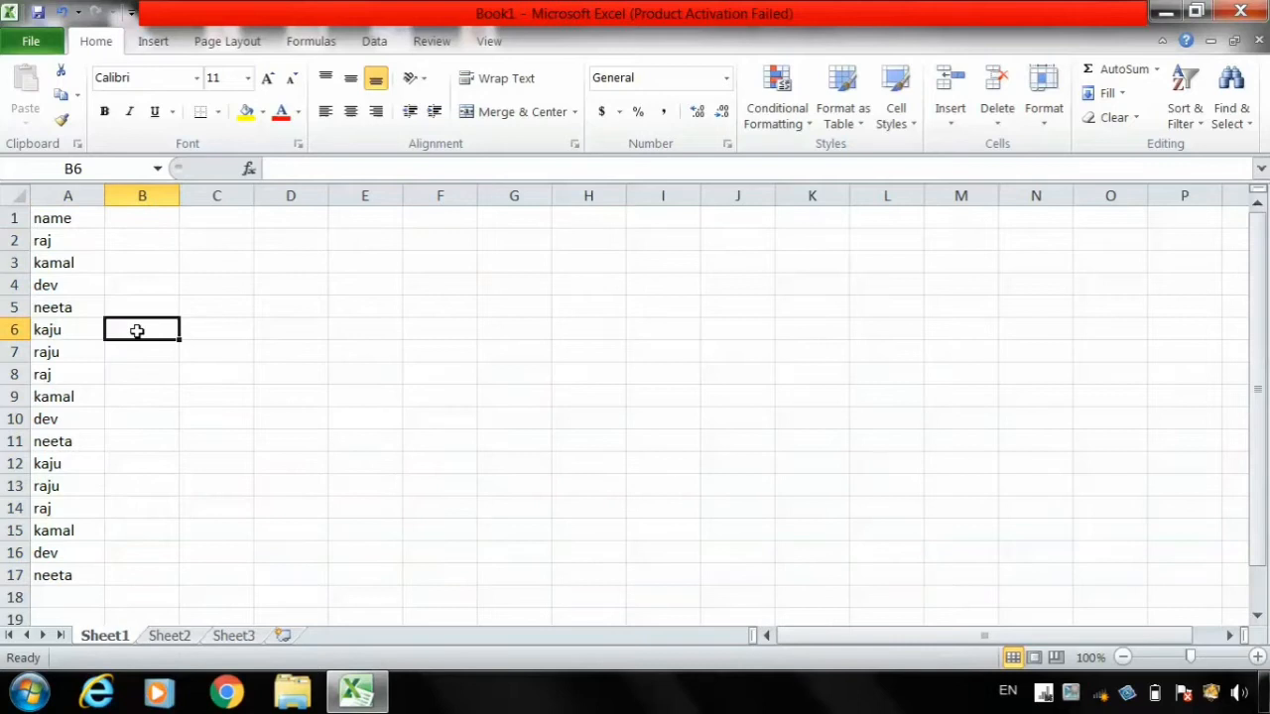
Step: Add the heading "salary" in cell B1, next to the name heading
{"action": "left_click", "coordinate": [133, 223]}
{"action": "type", "text": "sala"}
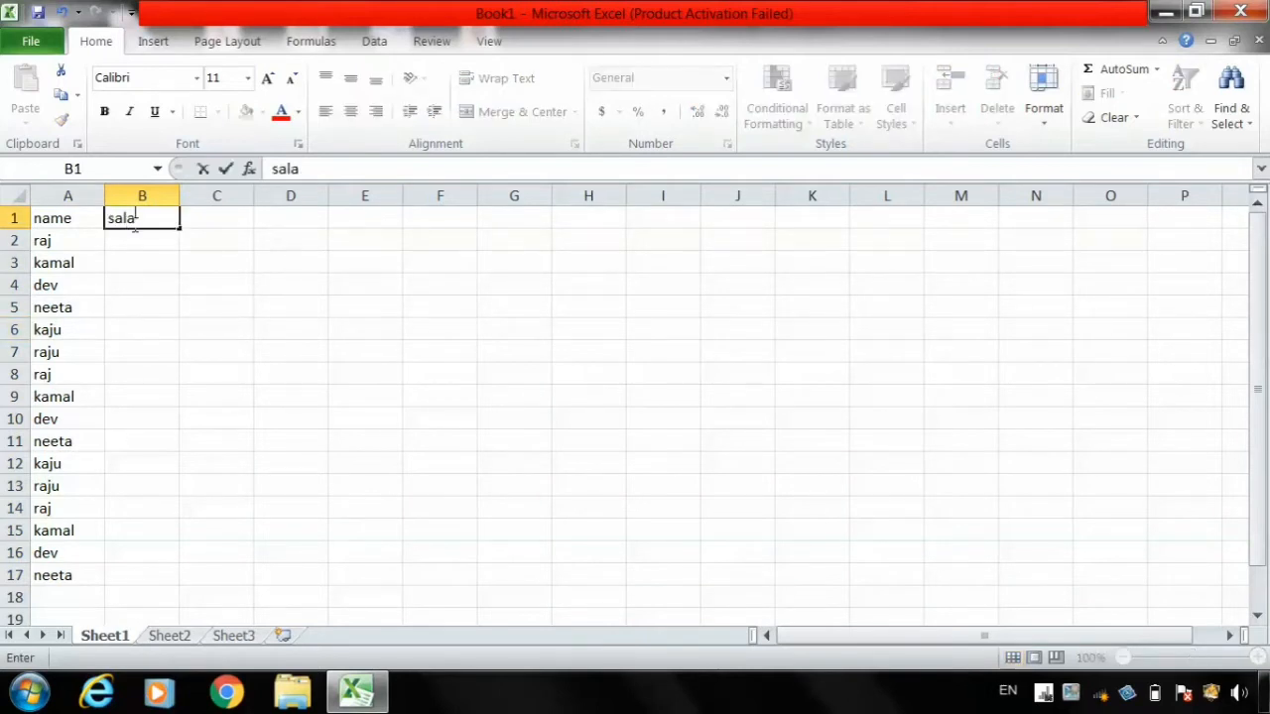
{"action": "type", "text": "ry"}
{"action": "key", "text": "Return"}
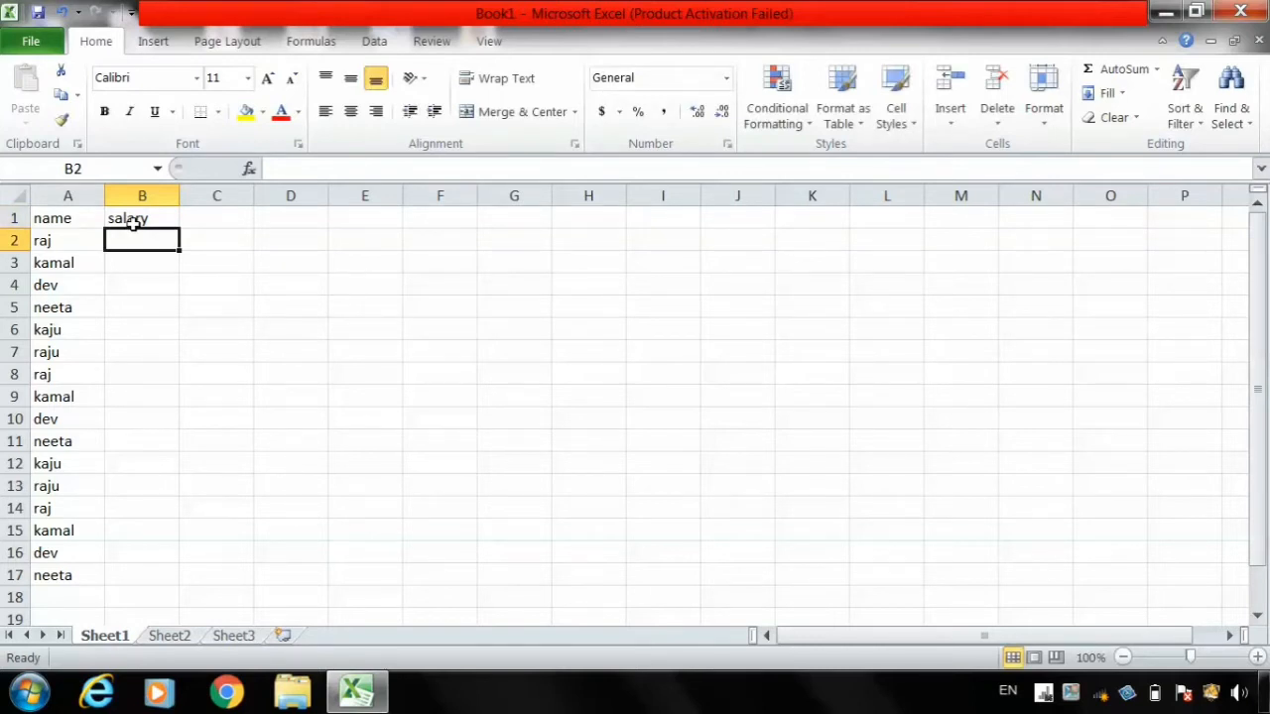
{"action": "key", "text": "Left"}
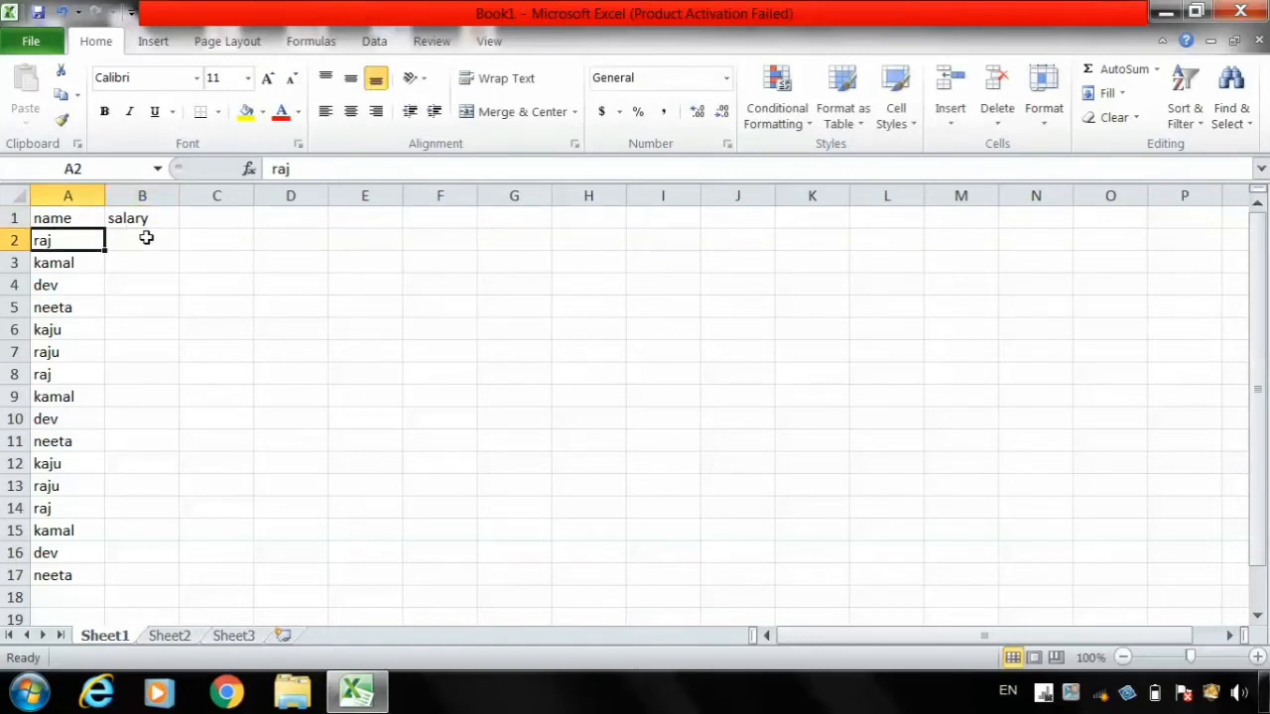
Step: Enter the salaries 5000 in cell B2 and 9000 in cell B3
{"action": "left_click", "coordinate": [146, 238]}
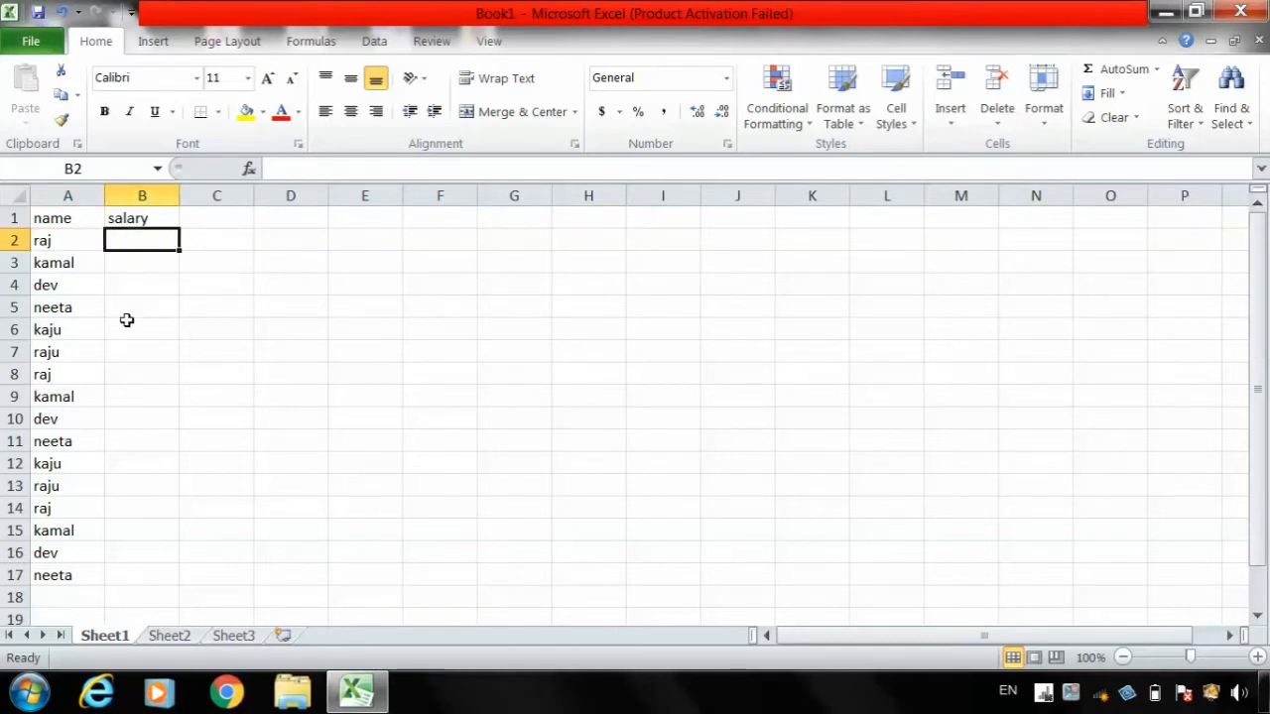
{"action": "type", "text": "5000"}
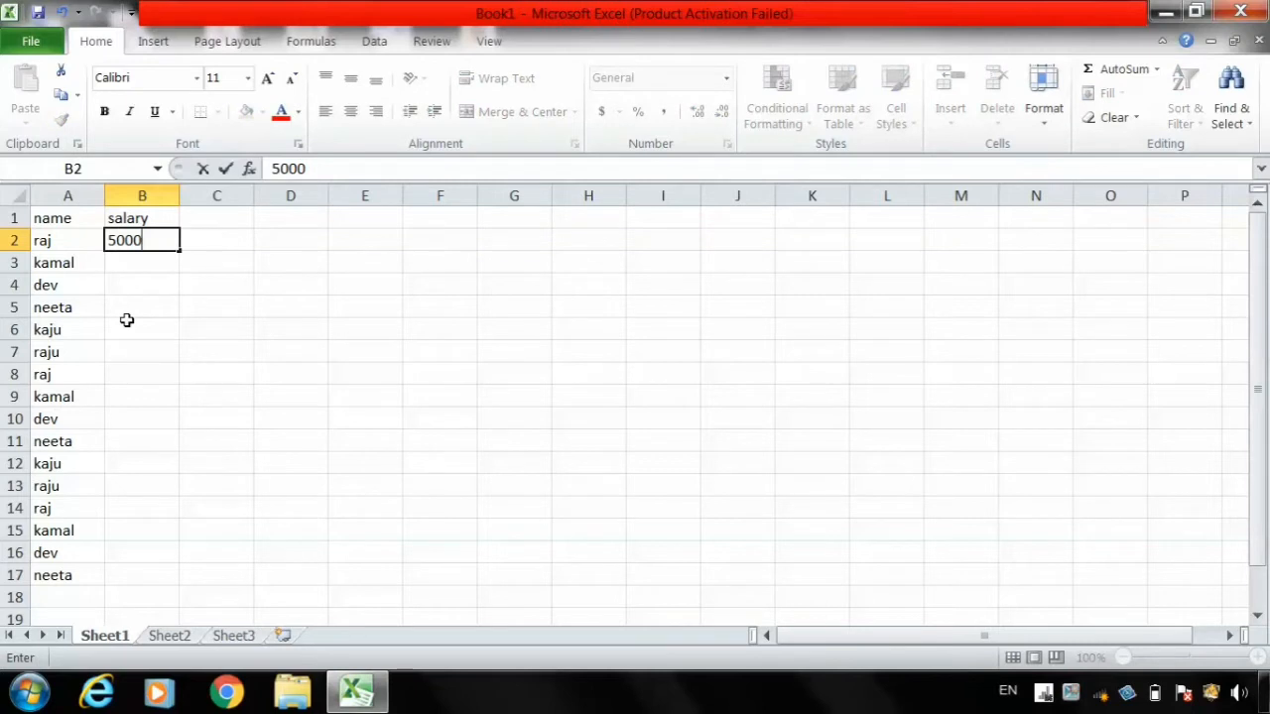
{"action": "key", "text": "Return"}
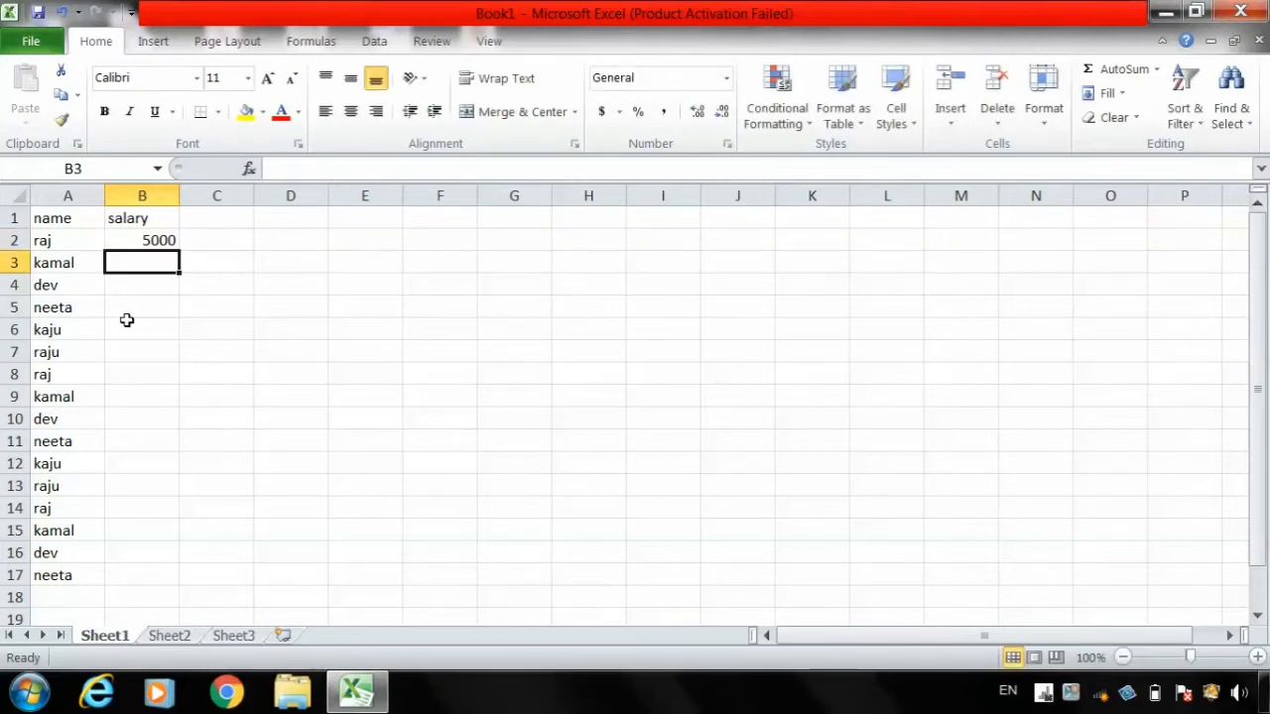
{"action": "type", "text": "1"}
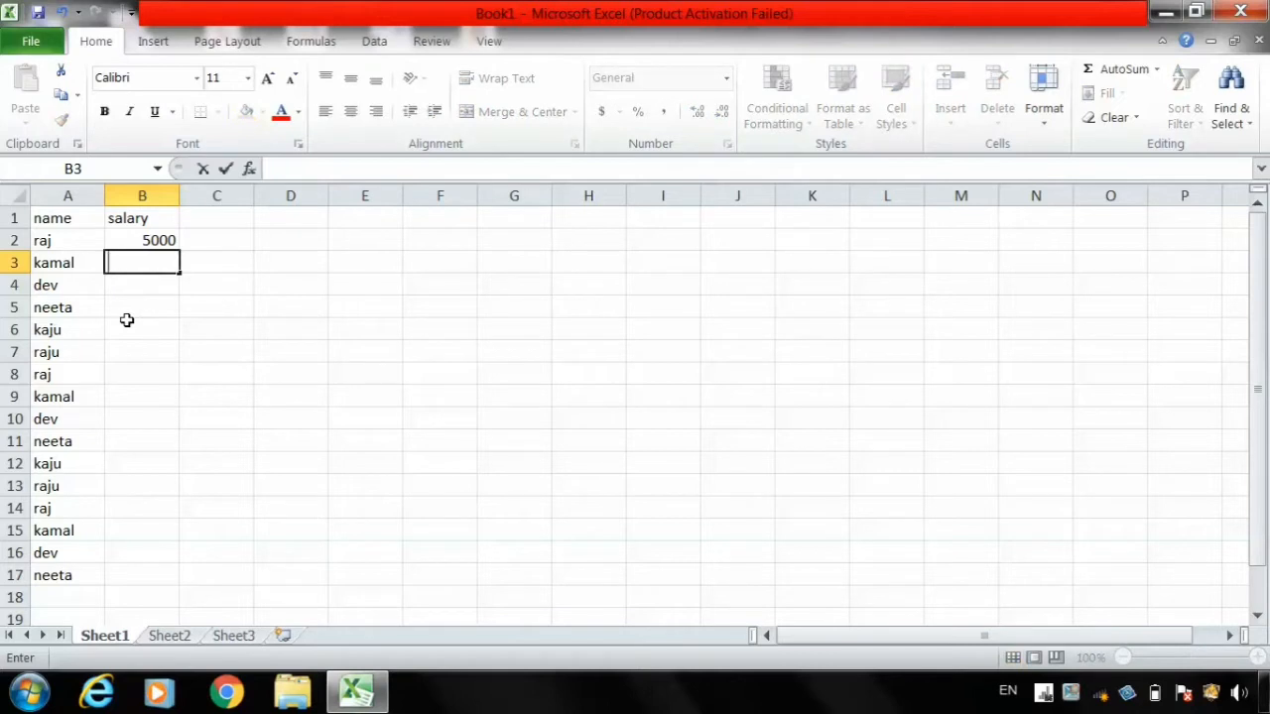
{"action": "type", "text": "9000"}
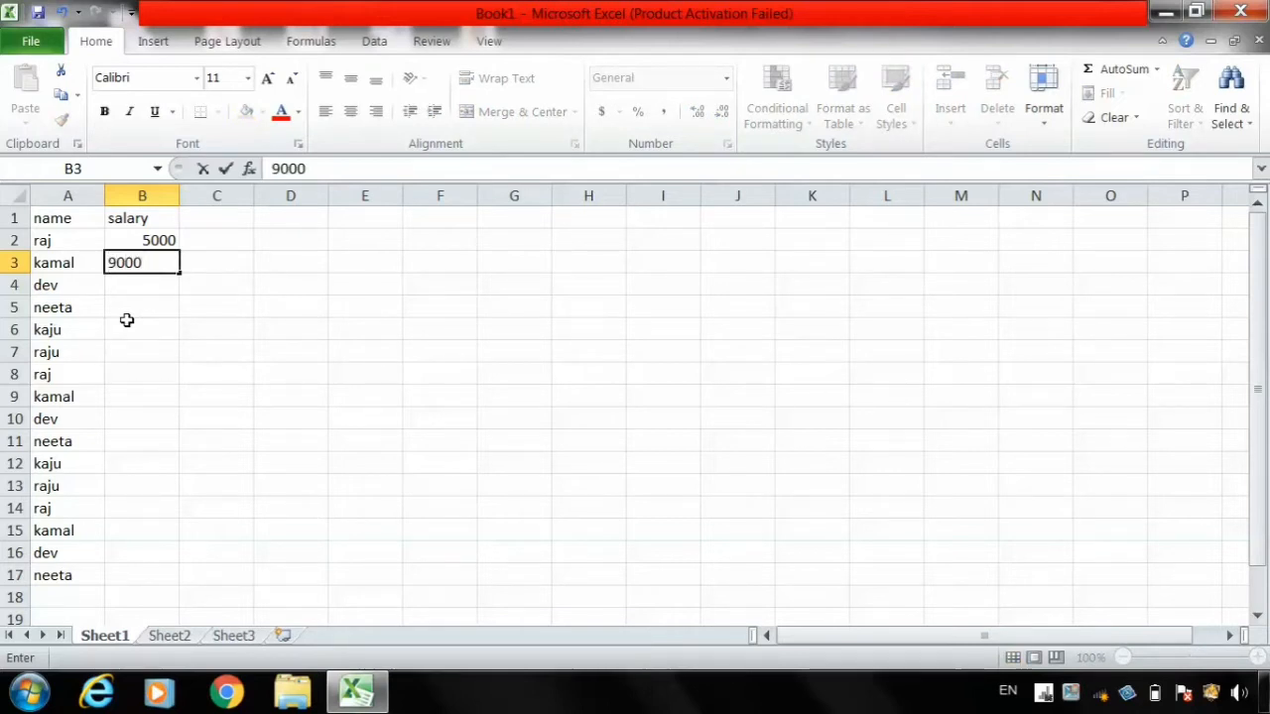
{"action": "left_click", "coordinate": [162, 308]}
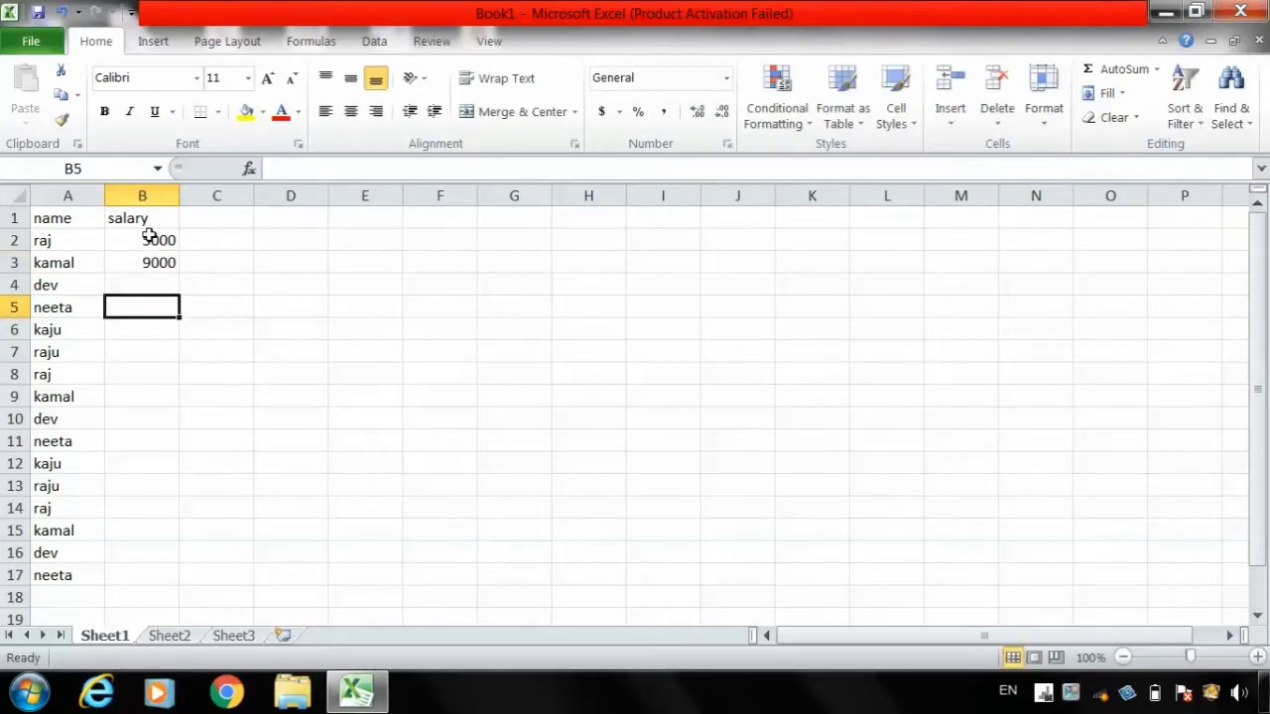
Step: Move the two salaries to B6:B7 and extend them as a series down to B17
{"action": "left_click_drag", "start_coordinate": [149, 235], "coordinate": [153, 507]}
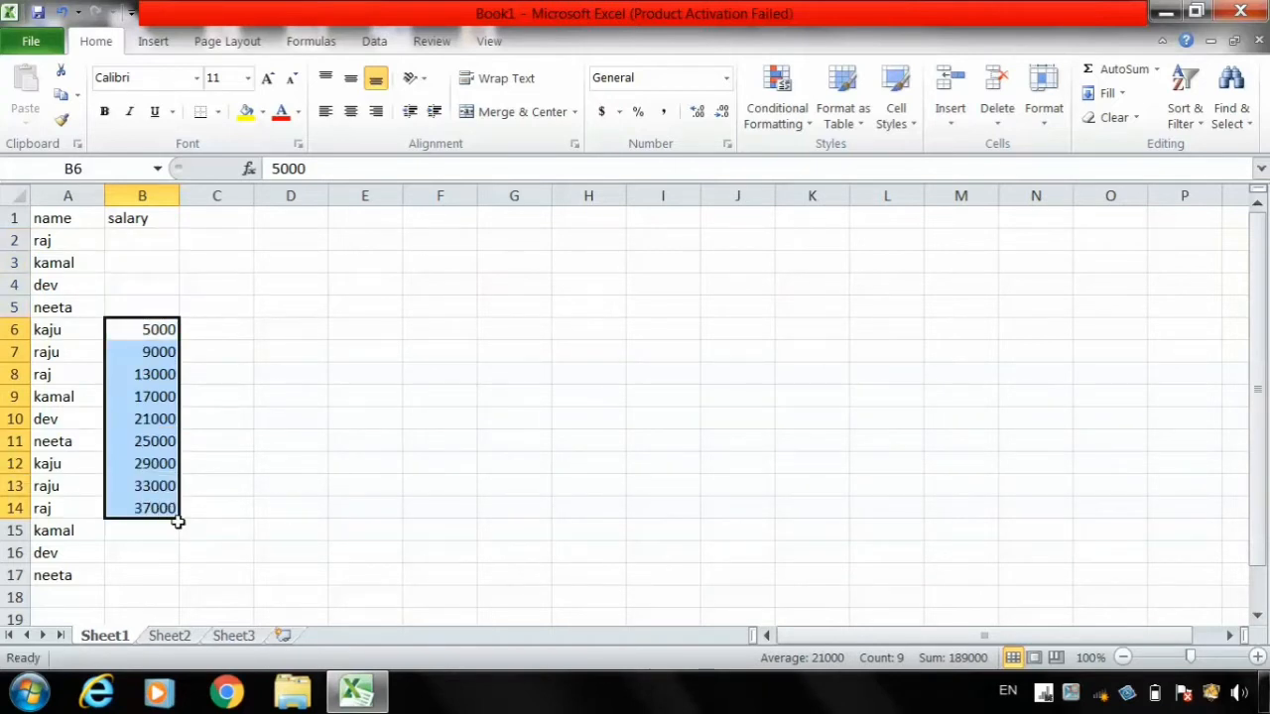
{"action": "left_click_drag", "start_coordinate": [179, 515], "coordinate": [179, 588]}
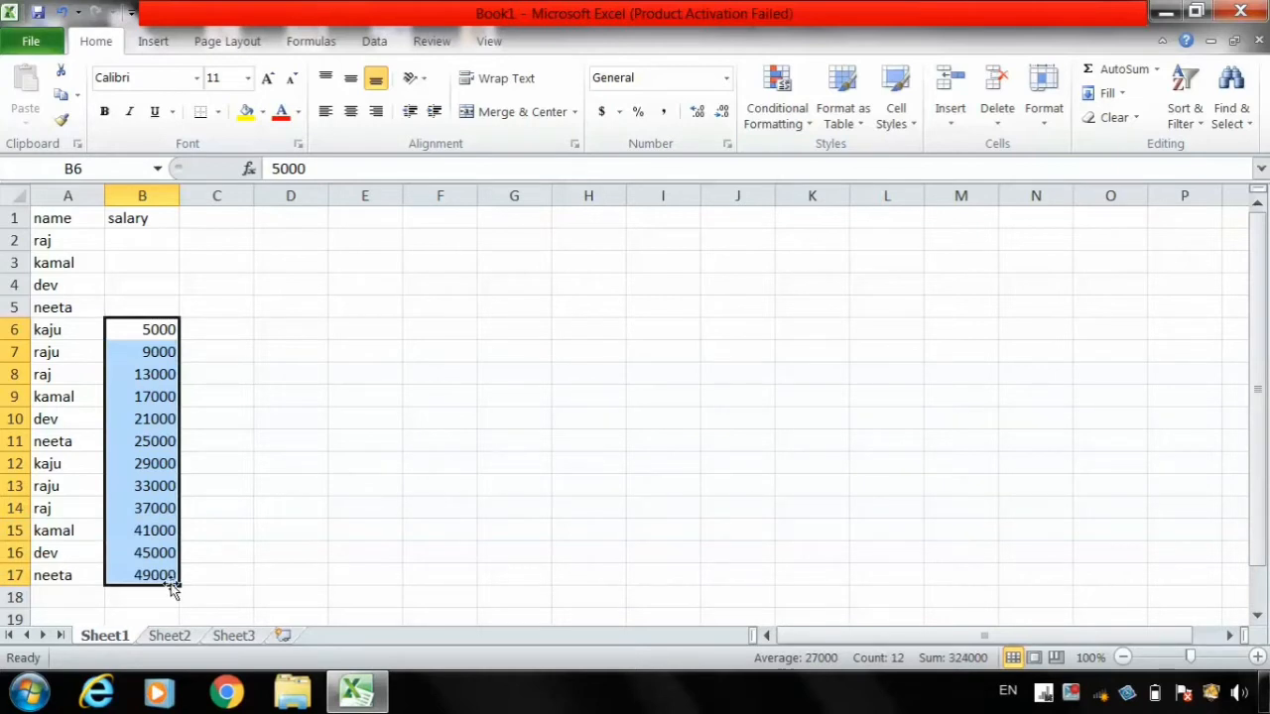
{"action": "left_click", "coordinate": [203, 578]}
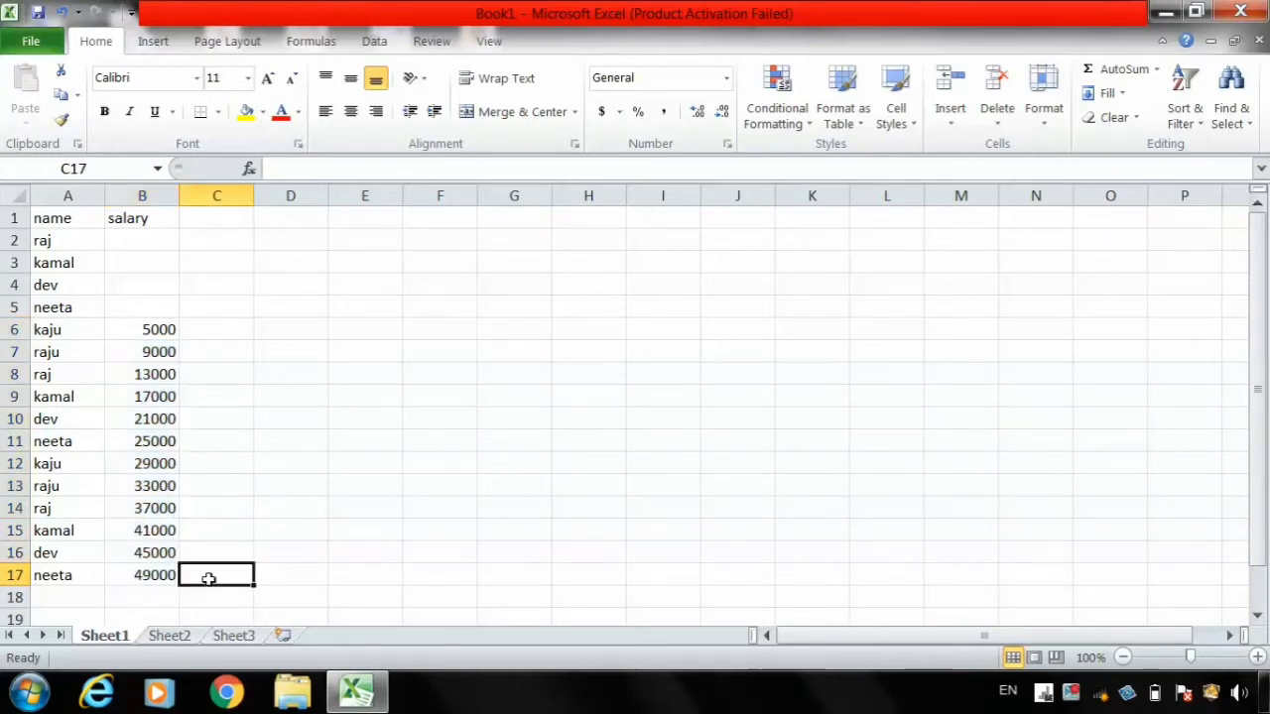
Step: Copy the salaries in B11:B17 and paste them starting at cell B2
{"action": "left_click_drag", "start_coordinate": [164, 575], "coordinate": [134, 439]}
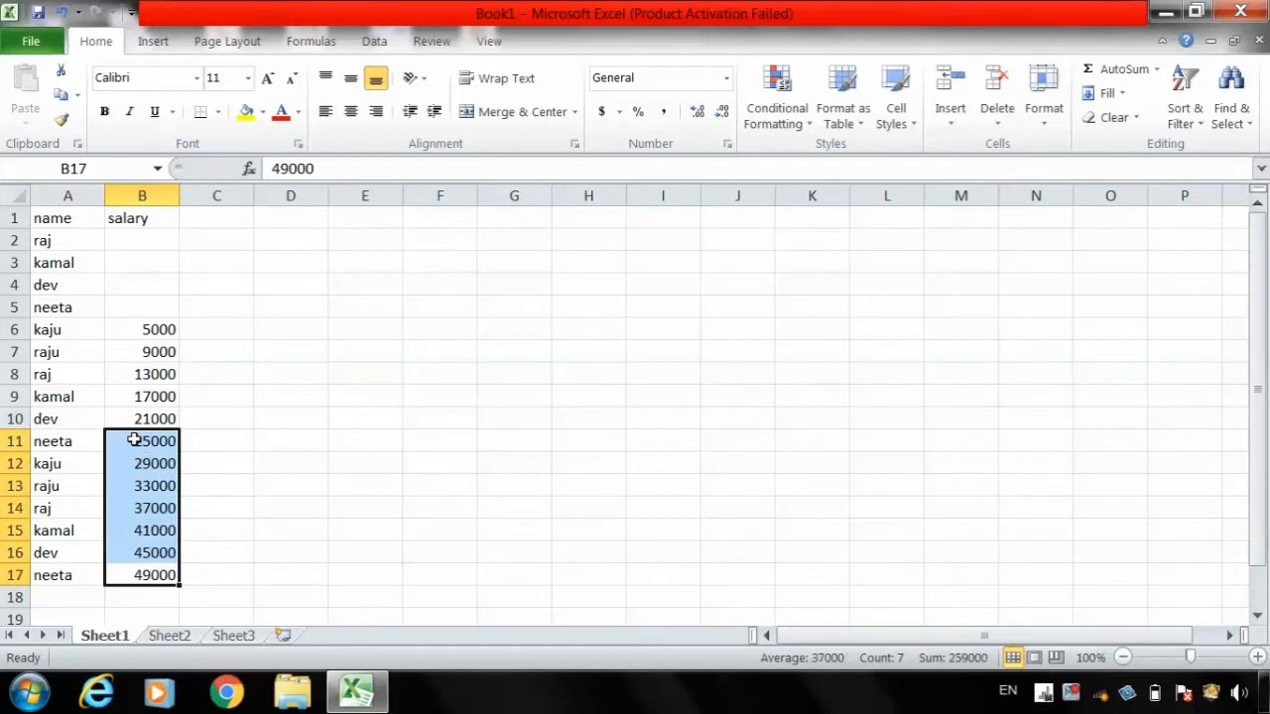
{"action": "key", "text": "ctrl+c"}
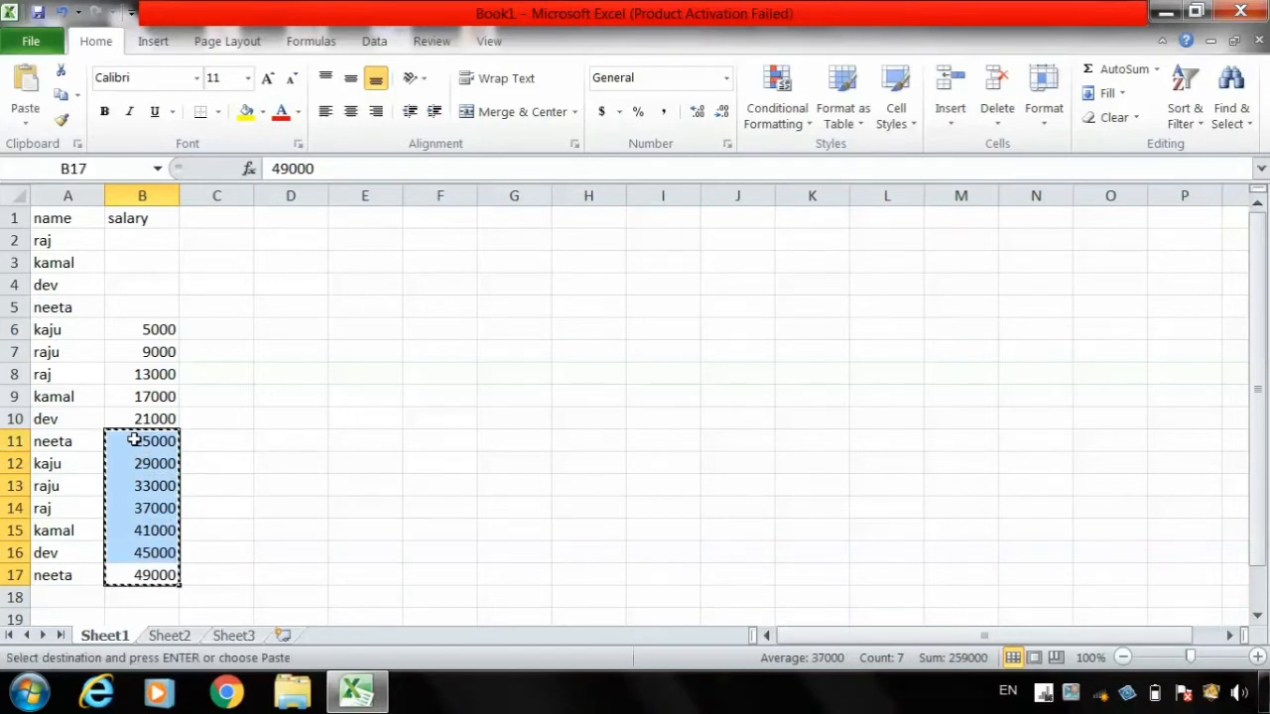
{"action": "left_click", "coordinate": [149, 241]}
{"action": "key", "text": "Return"}
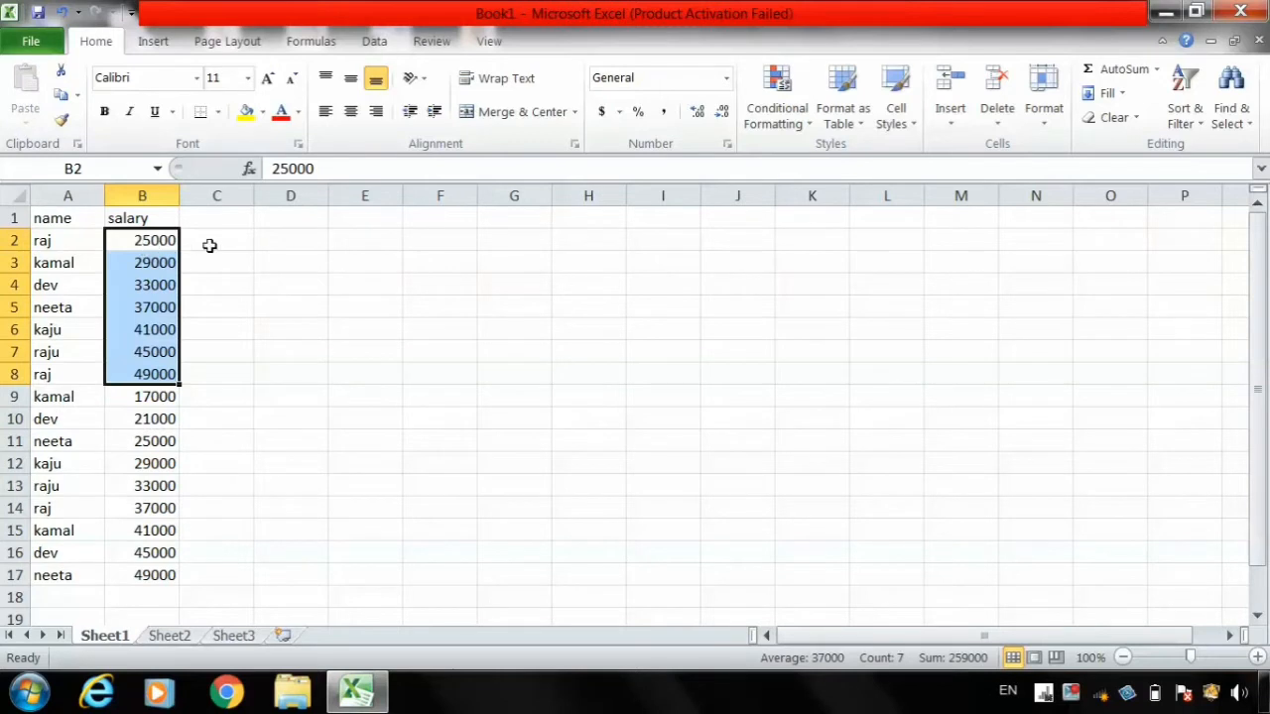
{"action": "left_click", "coordinate": [232, 209]}
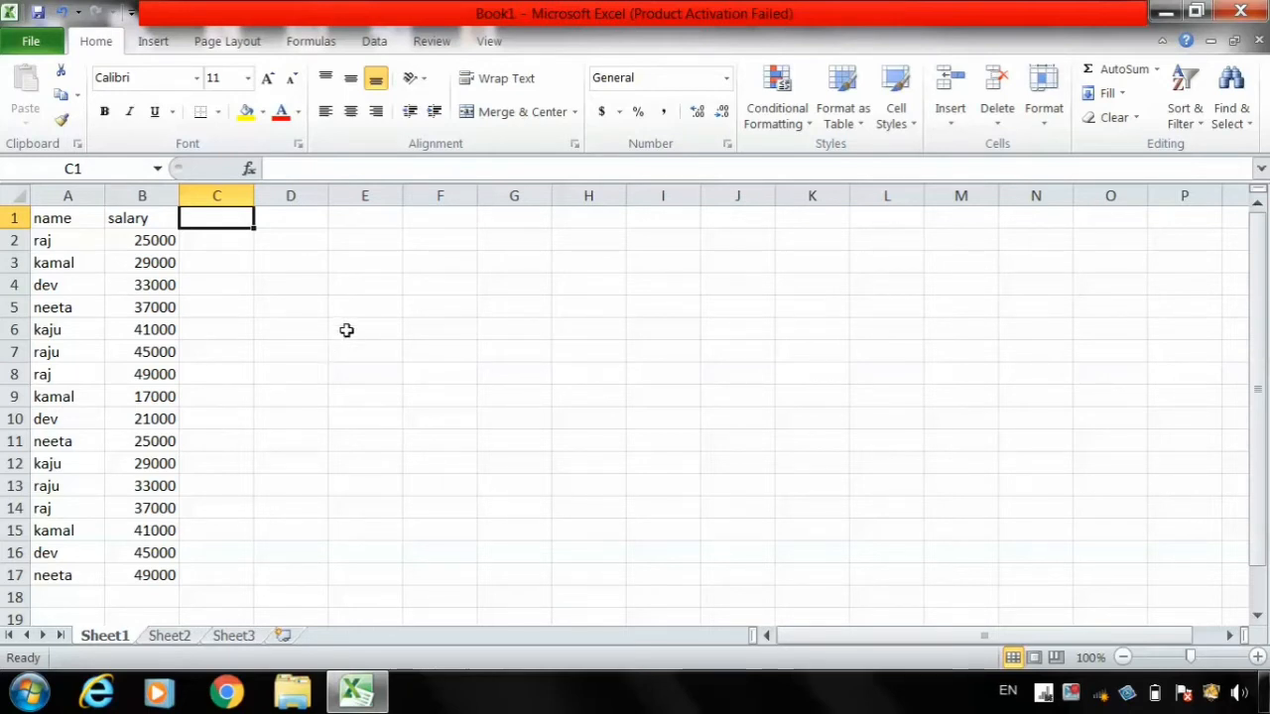
Step: Total the salaries in B2:B17 with AutoSum in cell B18
{"action": "left_click", "coordinate": [149, 601]}
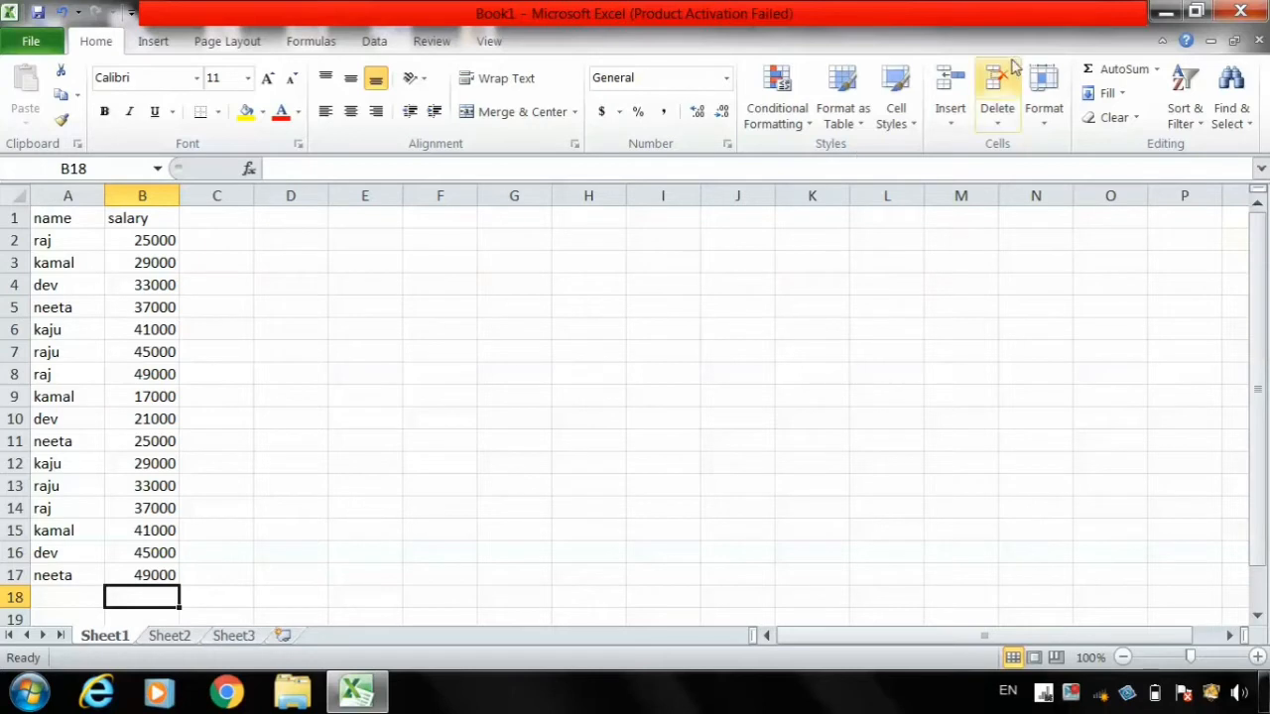
{"action": "left_click", "coordinate": [1124, 75]}
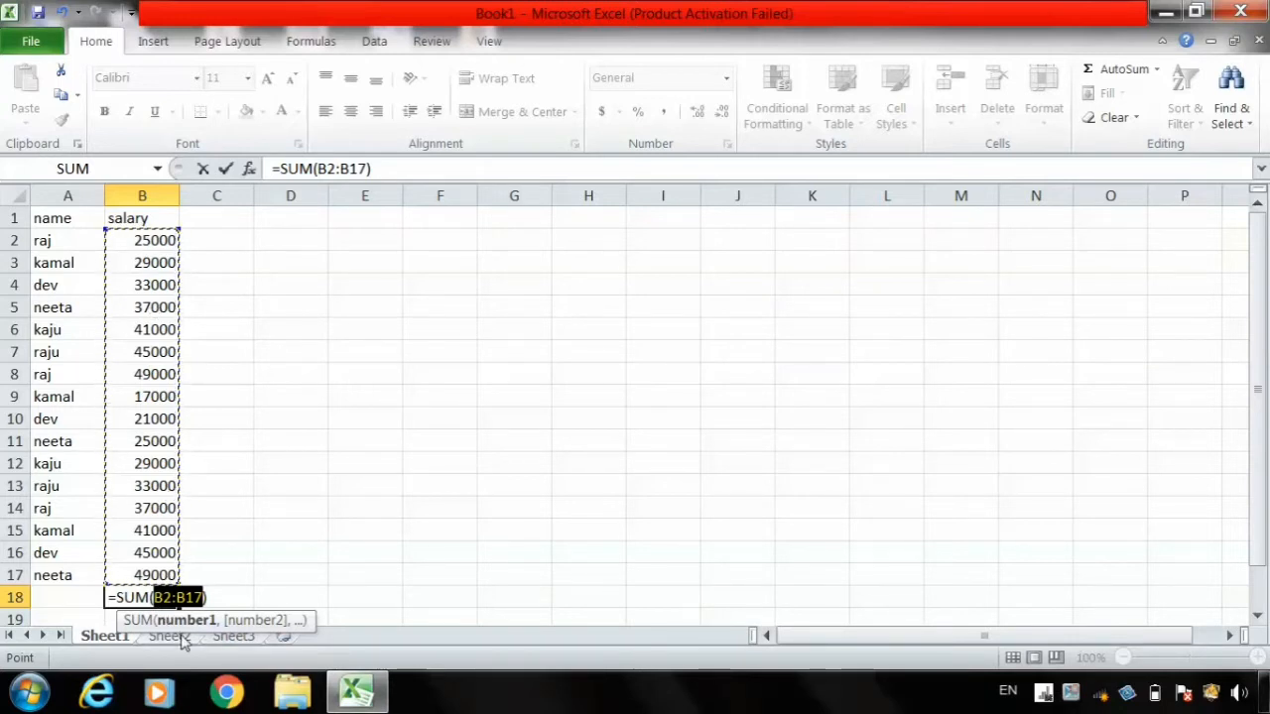
{"action": "key", "text": "Return"}
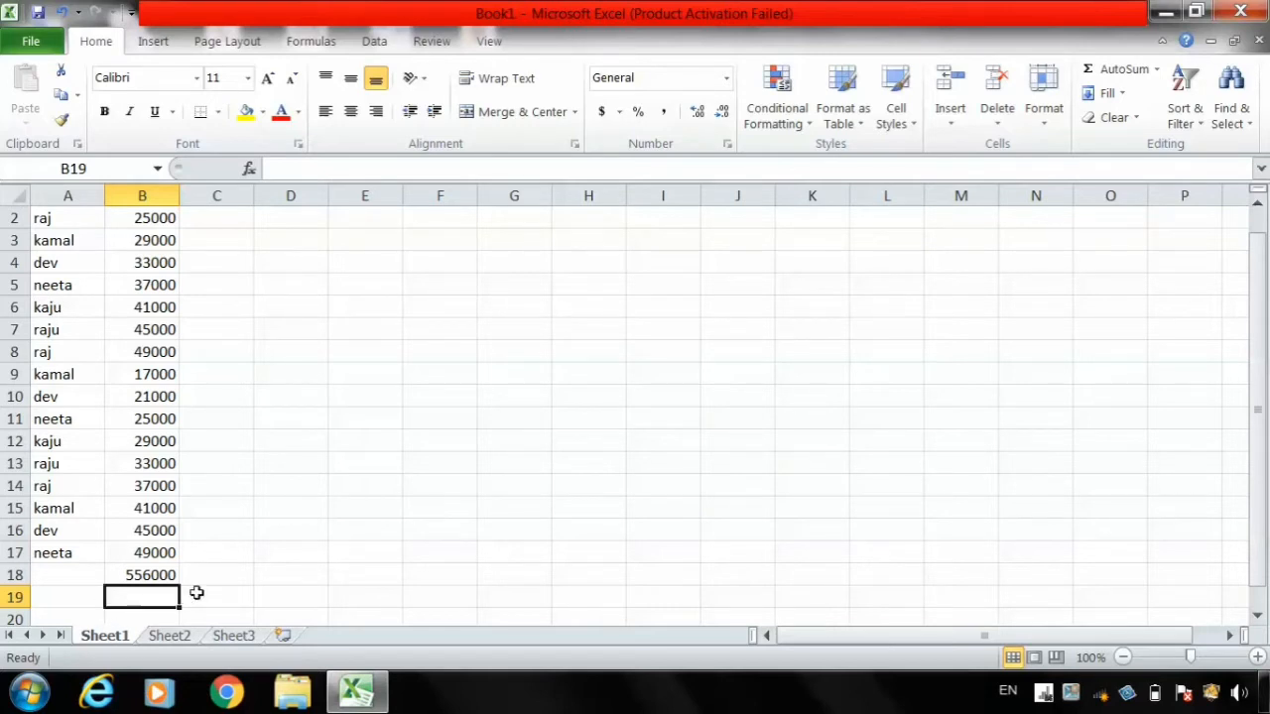
Step: Clear the total in cell B18 and the salary in cell B8
{"action": "left_click", "coordinate": [147, 581]}
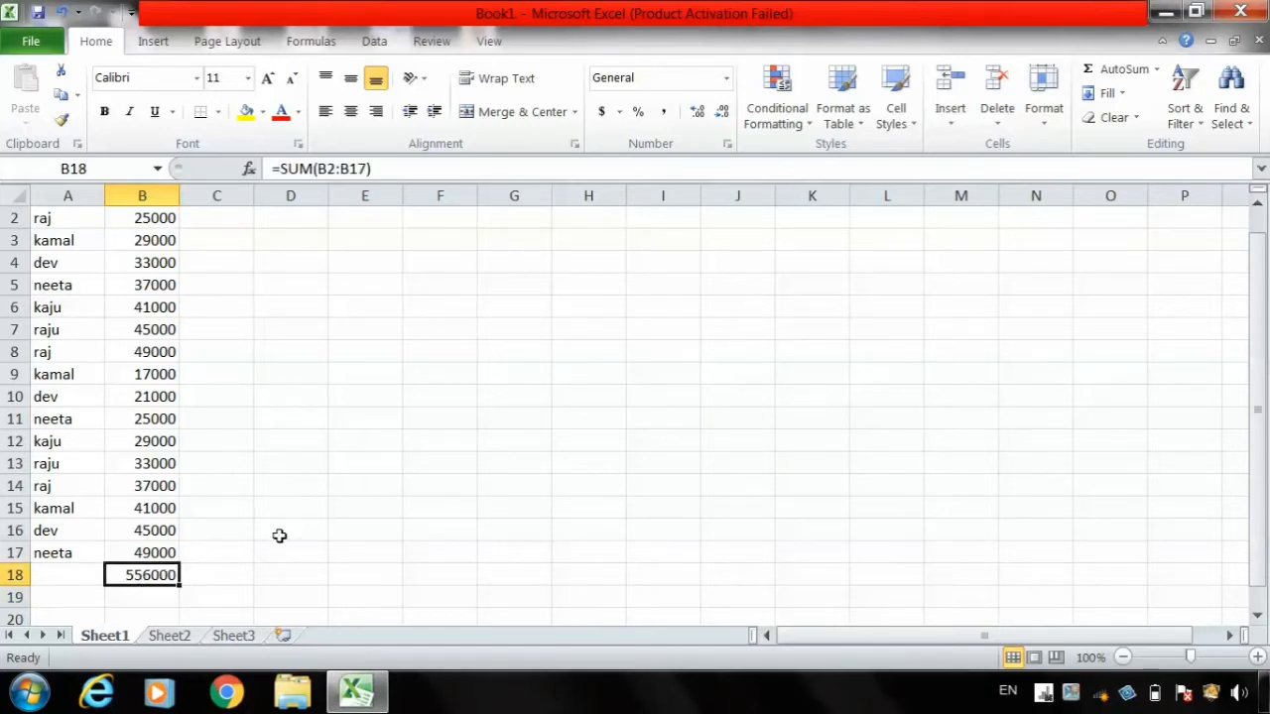
{"action": "key", "text": "Delete"}
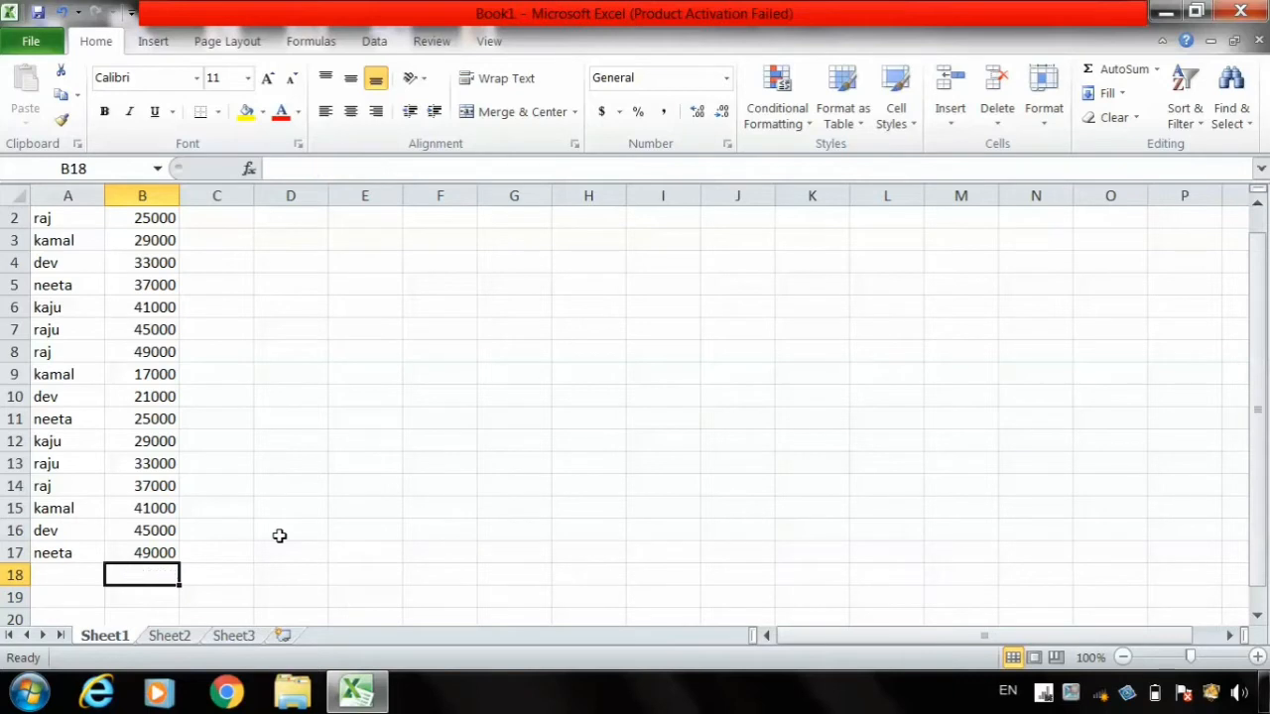
{"action": "left_click", "coordinate": [144, 359]}
{"action": "key", "text": "Delete"}
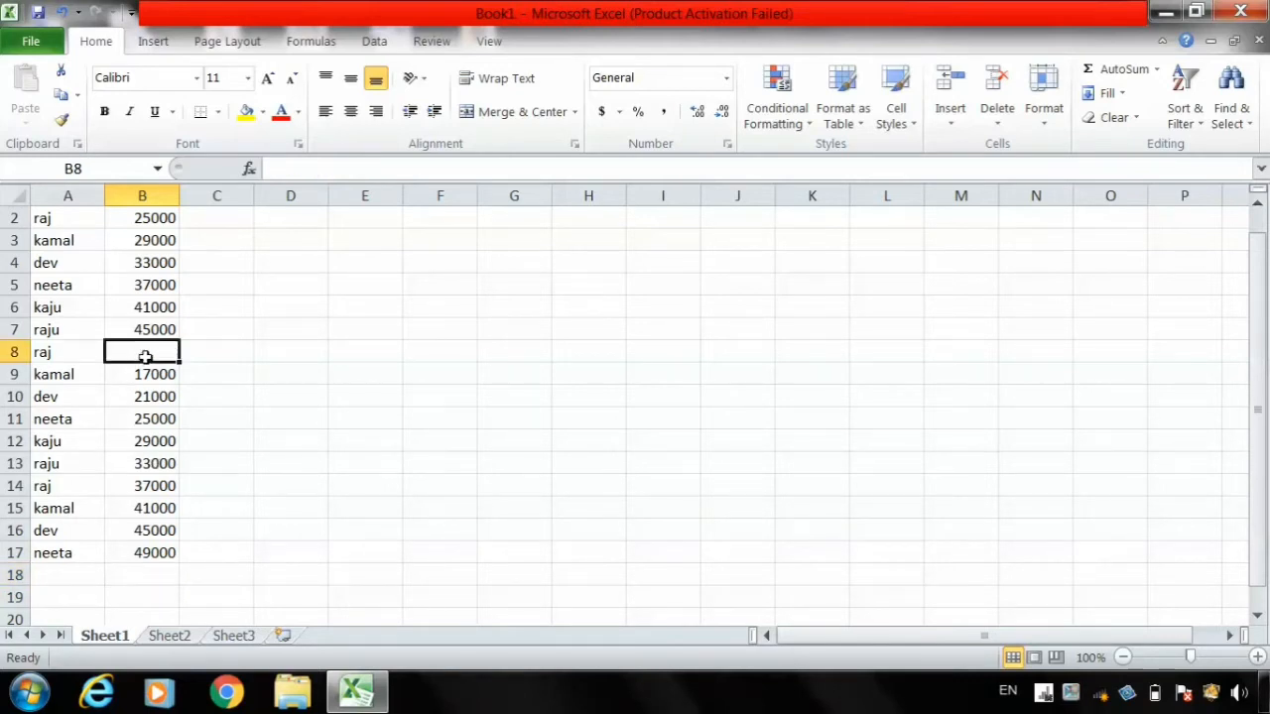
{"action": "left_click", "coordinate": [282, 375]}
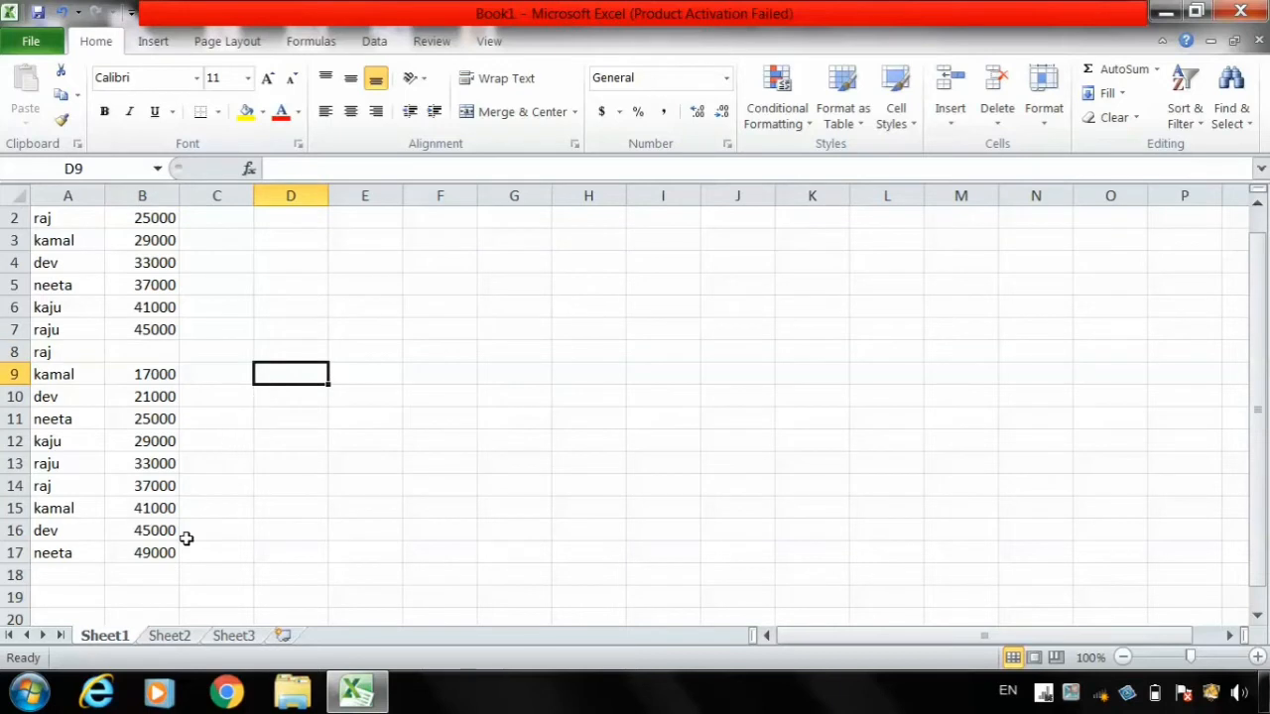
Step: Insert an AutoSum in cell B18 and extend its range to B2:B17, including the blank salary cell
{"action": "left_click", "coordinate": [160, 576]}
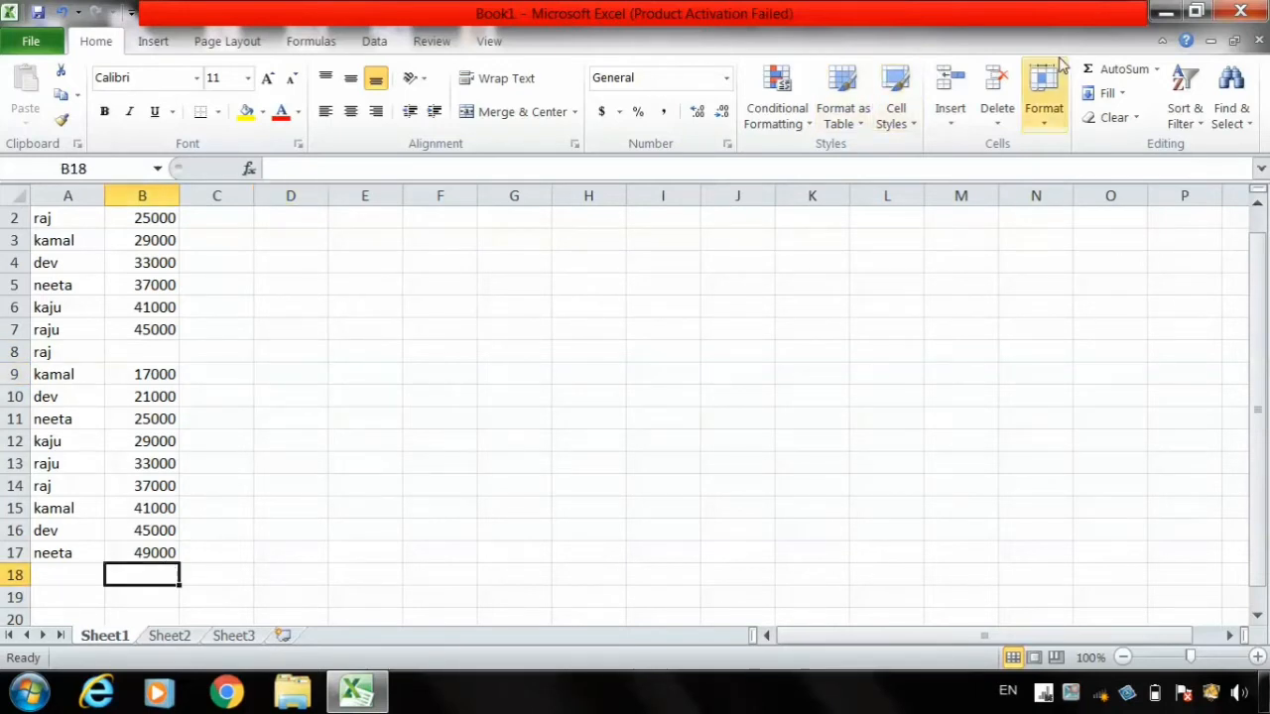
{"action": "left_click", "coordinate": [1107, 67]}
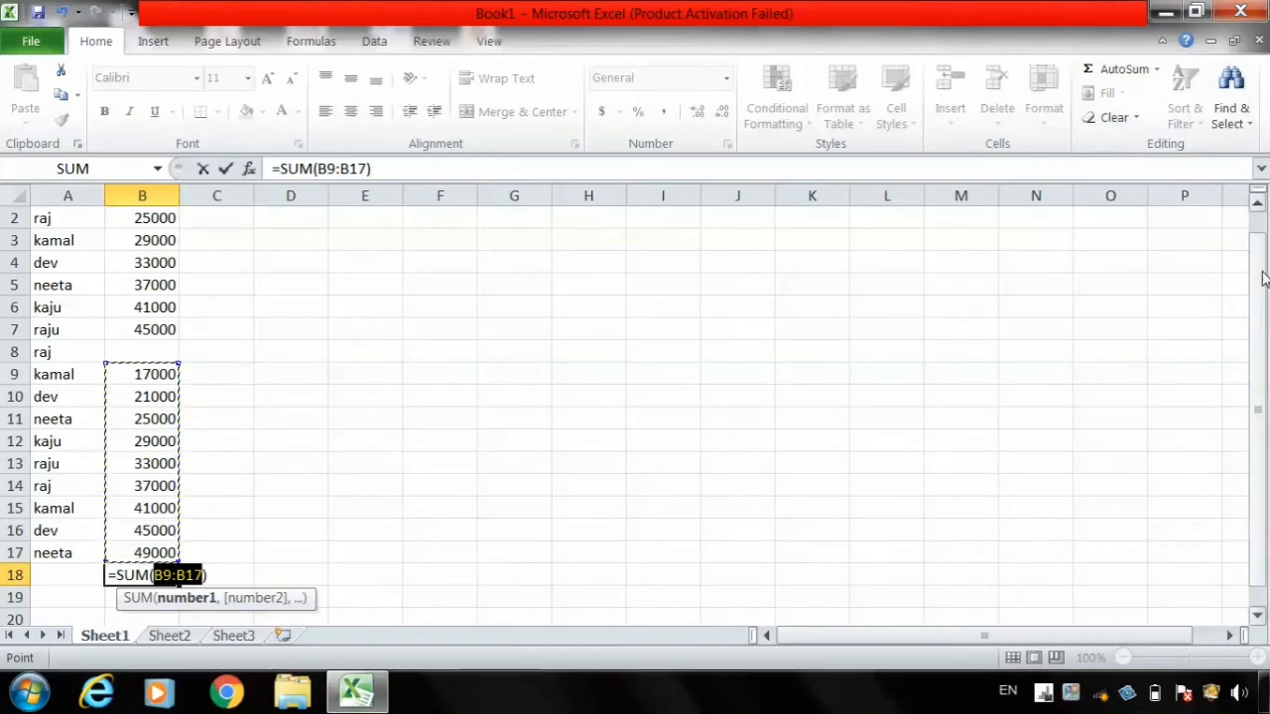
{"action": "left_click_drag", "start_coordinate": [1262, 278], "coordinate": [1264, 256]}
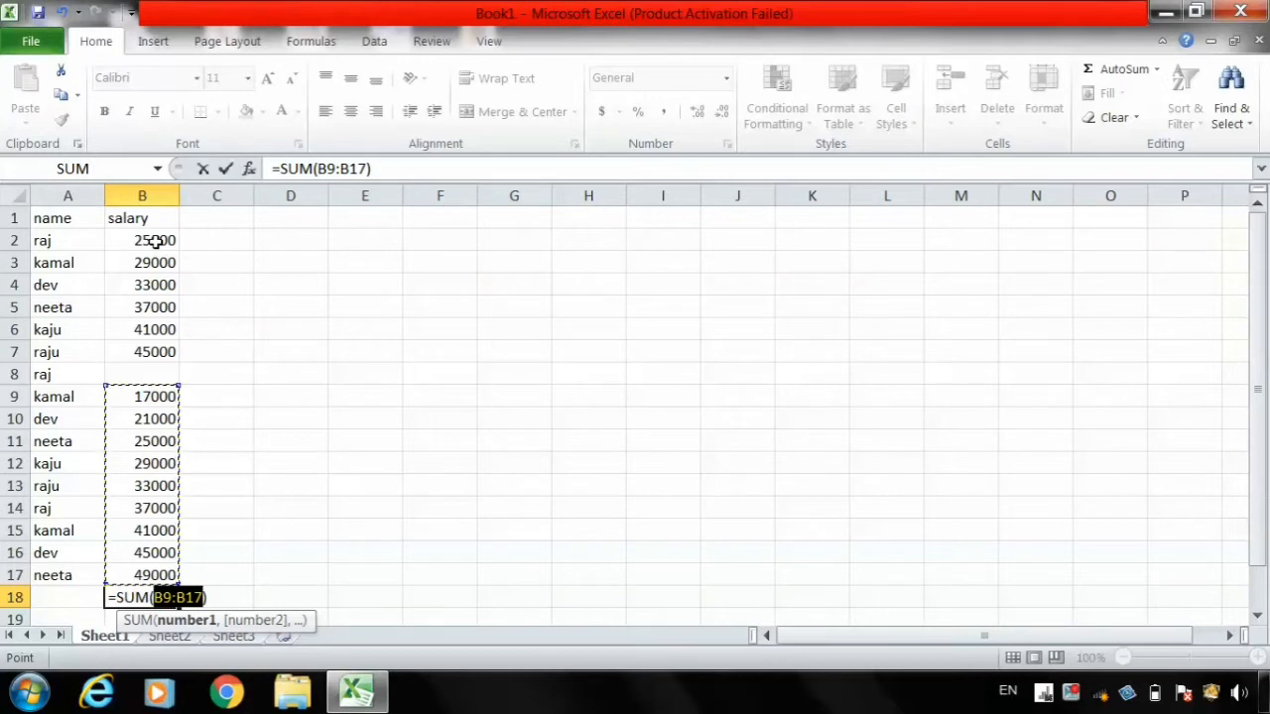
{"action": "left_click_drag", "start_coordinate": [158, 246], "coordinate": [128, 572]}
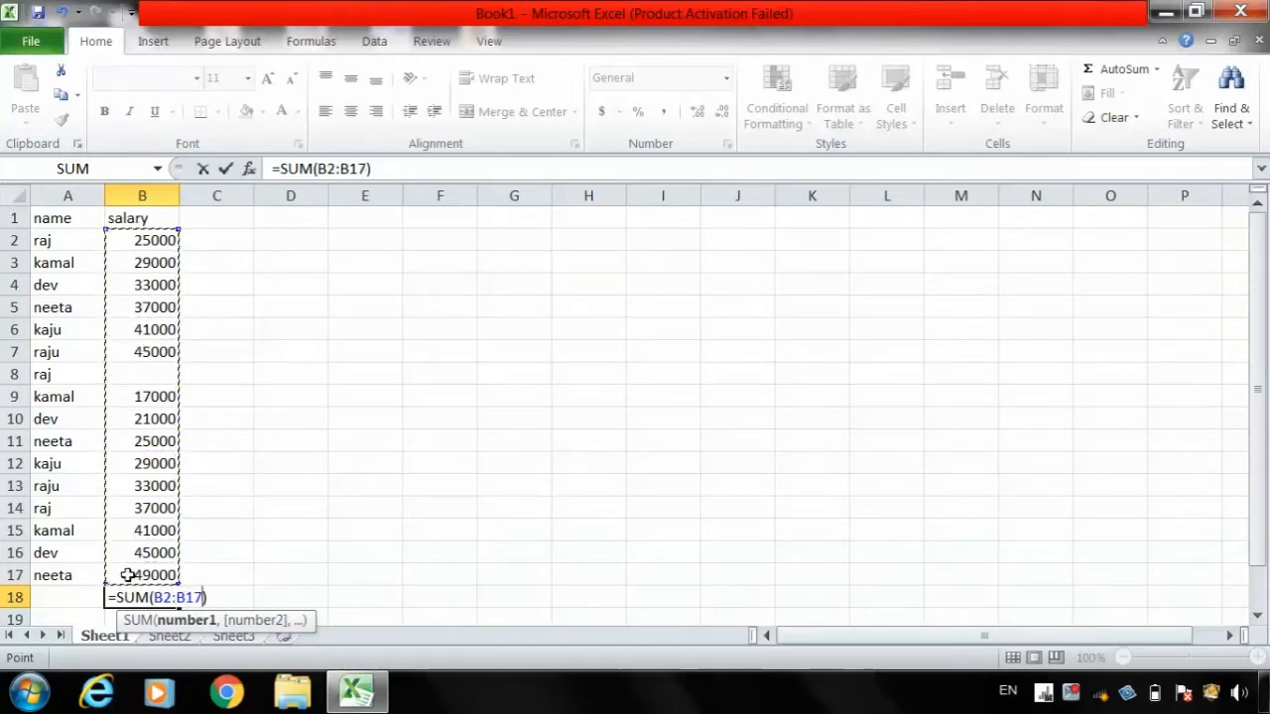
{"action": "key", "text": "Return"}
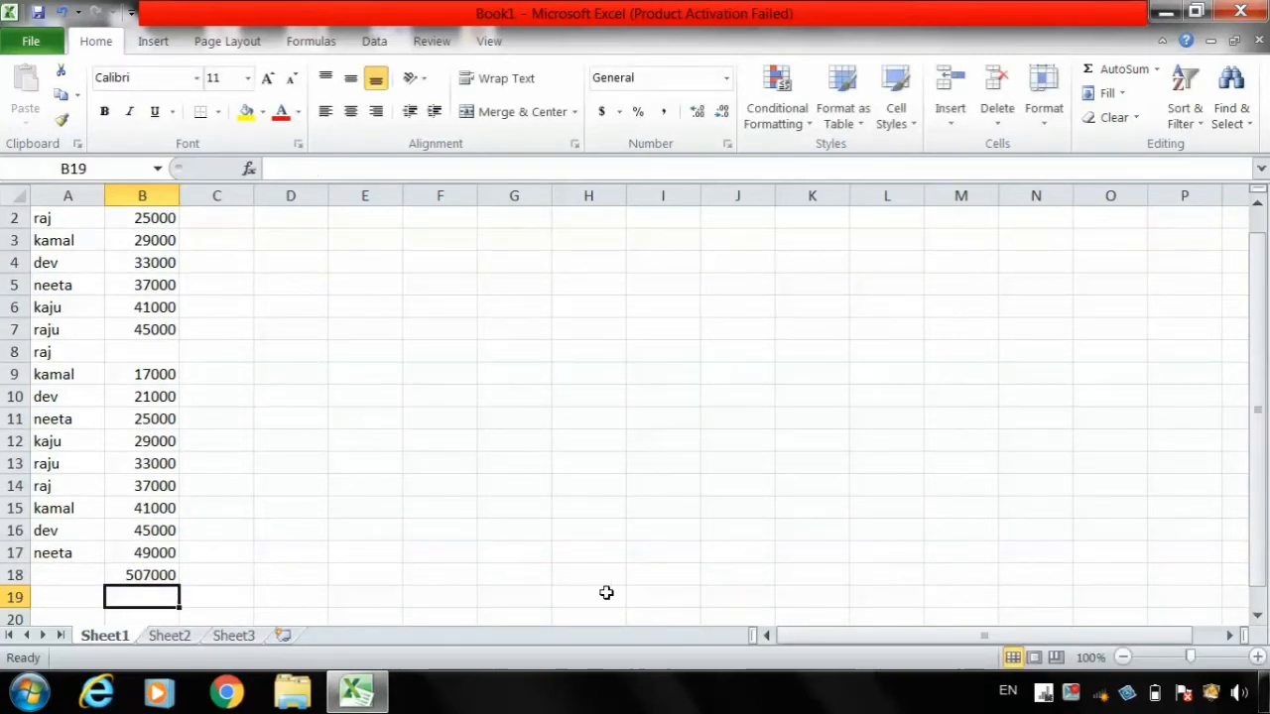
{"action": "left_click", "coordinate": [332, 420]}
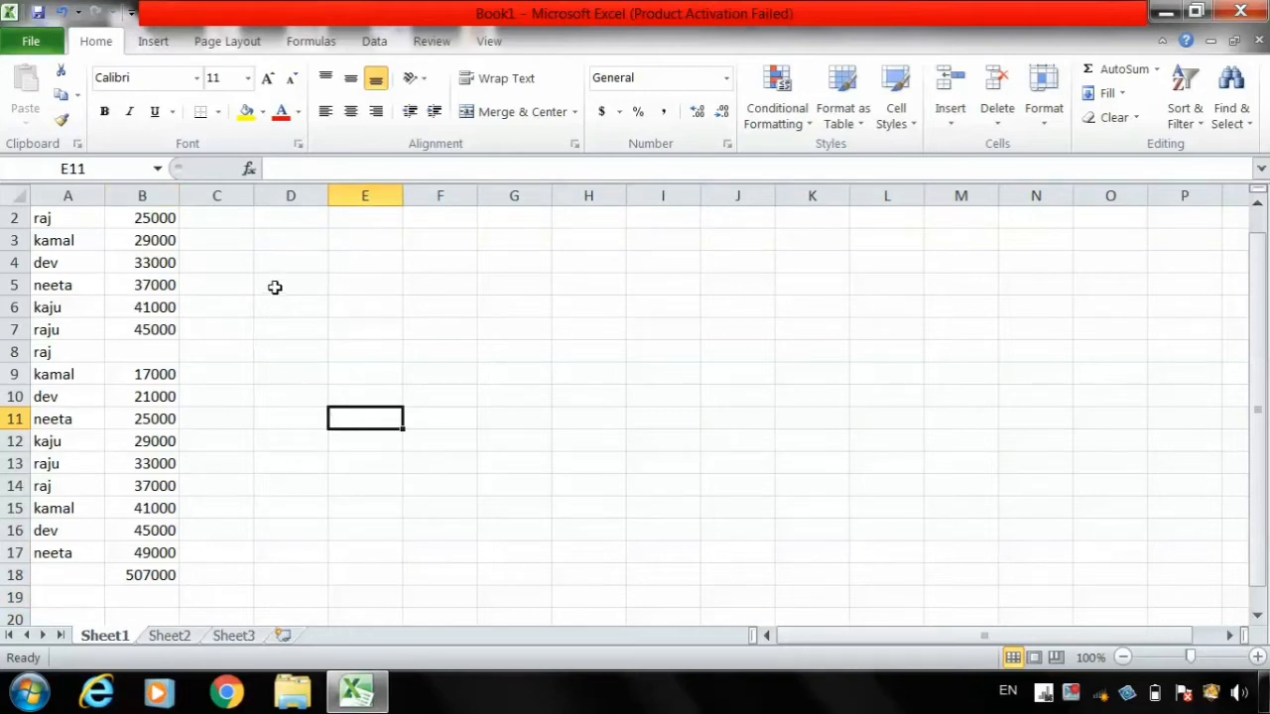
Step: Enter the number 3 in cell C4
{"action": "left_click", "coordinate": [240, 264]}
{"action": "type", "text": "1"}
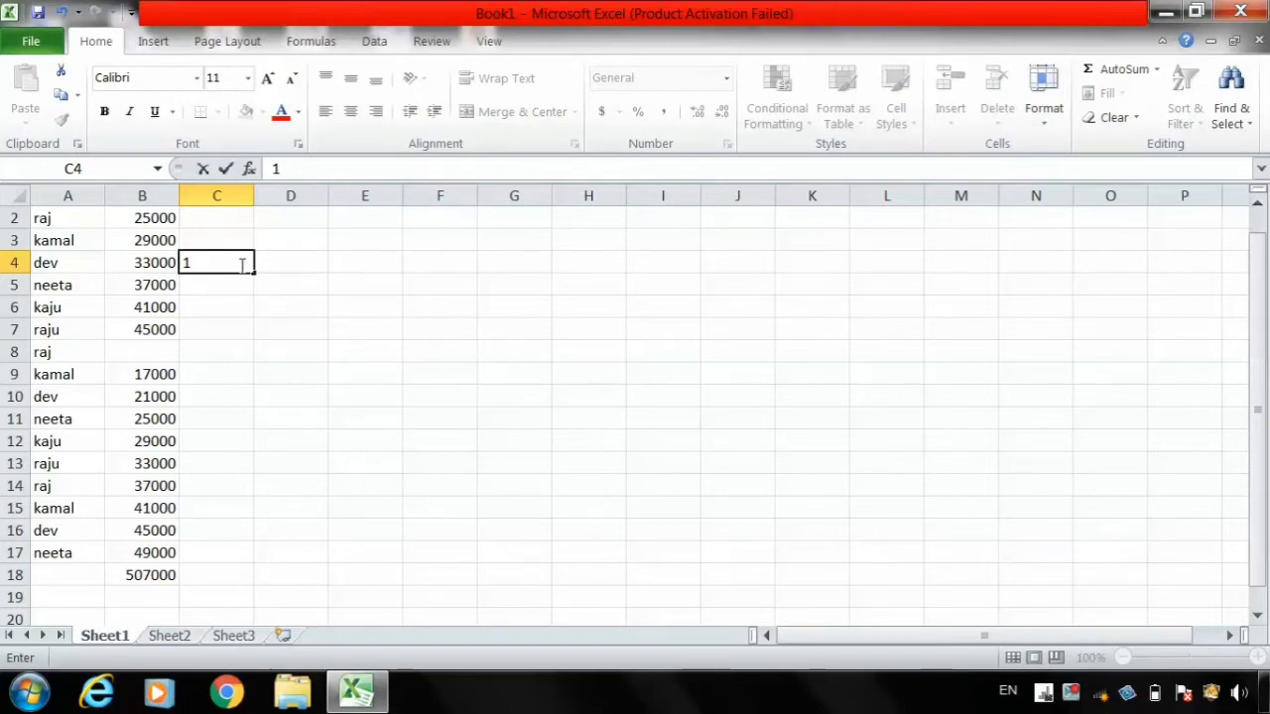
{"action": "key", "text": "BackSpace"}
{"action": "type", "text": "3"}
{"action": "key", "text": "Return"}
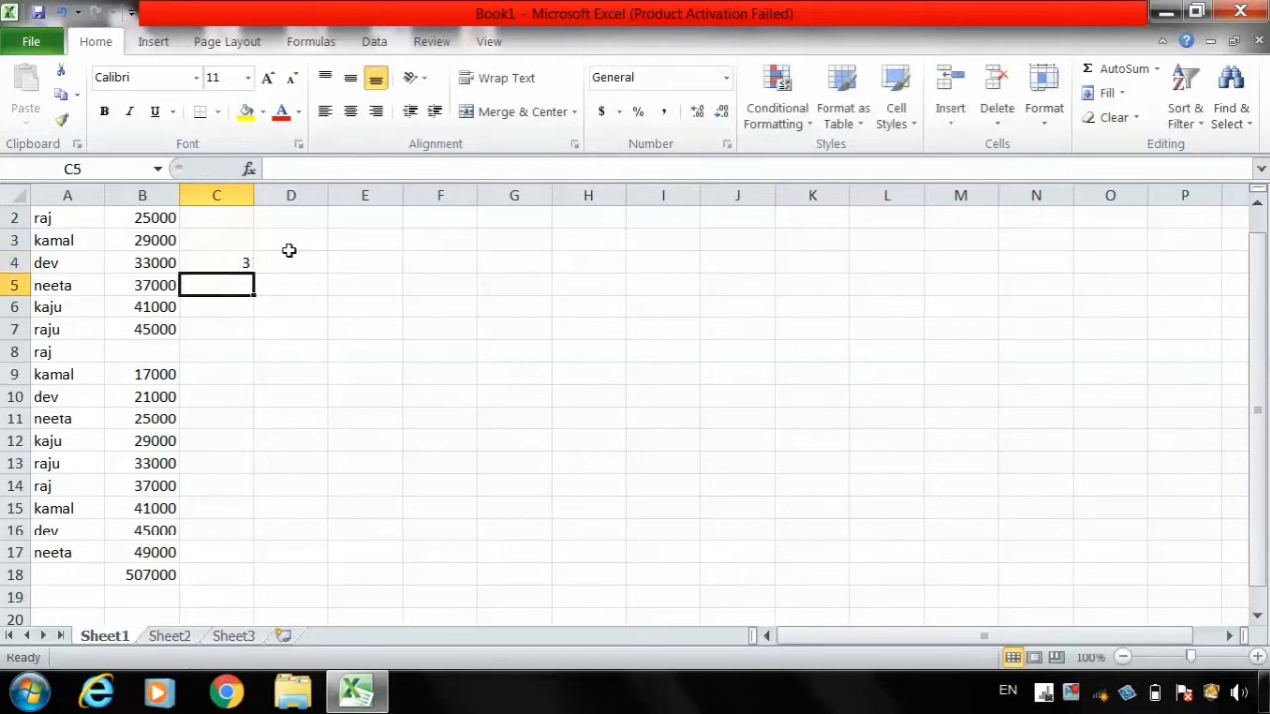
Step: Enter a SUM formula in cell D4 that adds the separate salary ranges B2:B5, B11:B15 and the single cell B17
{"action": "left_click", "coordinate": [288, 264]}
{"action": "type", "text": "=sum"}
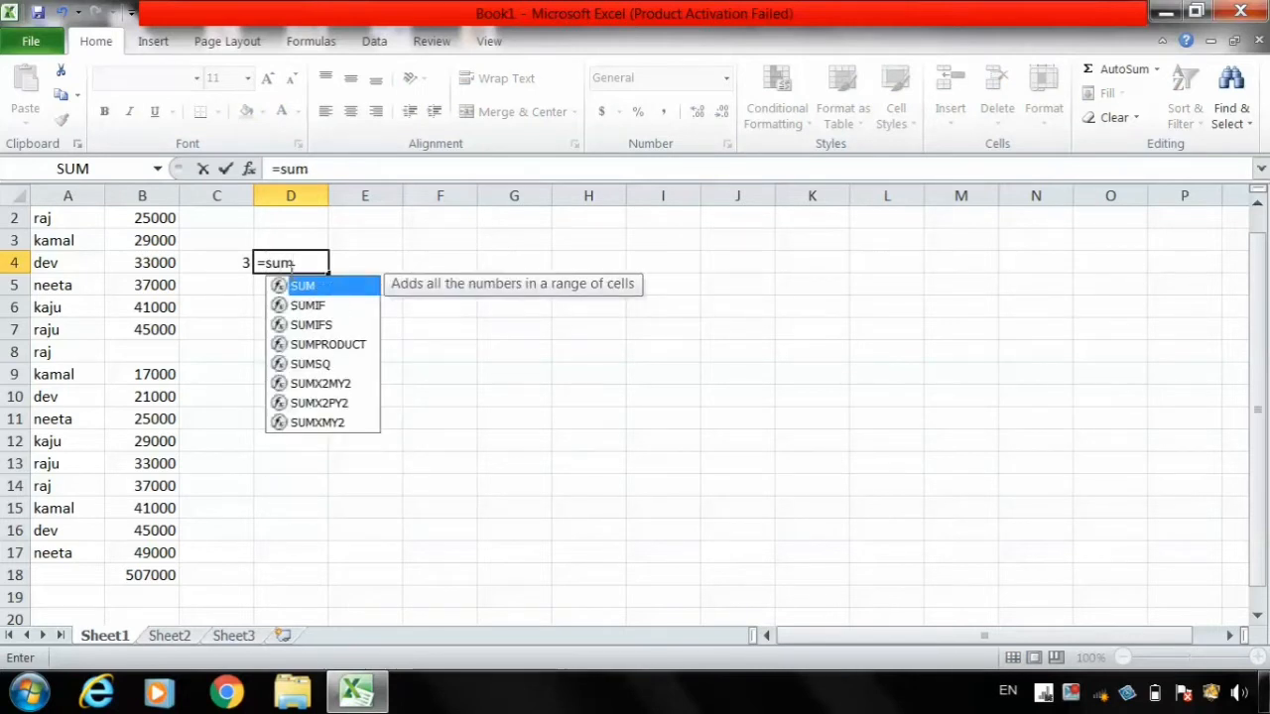
{"action": "type", "text": "("}
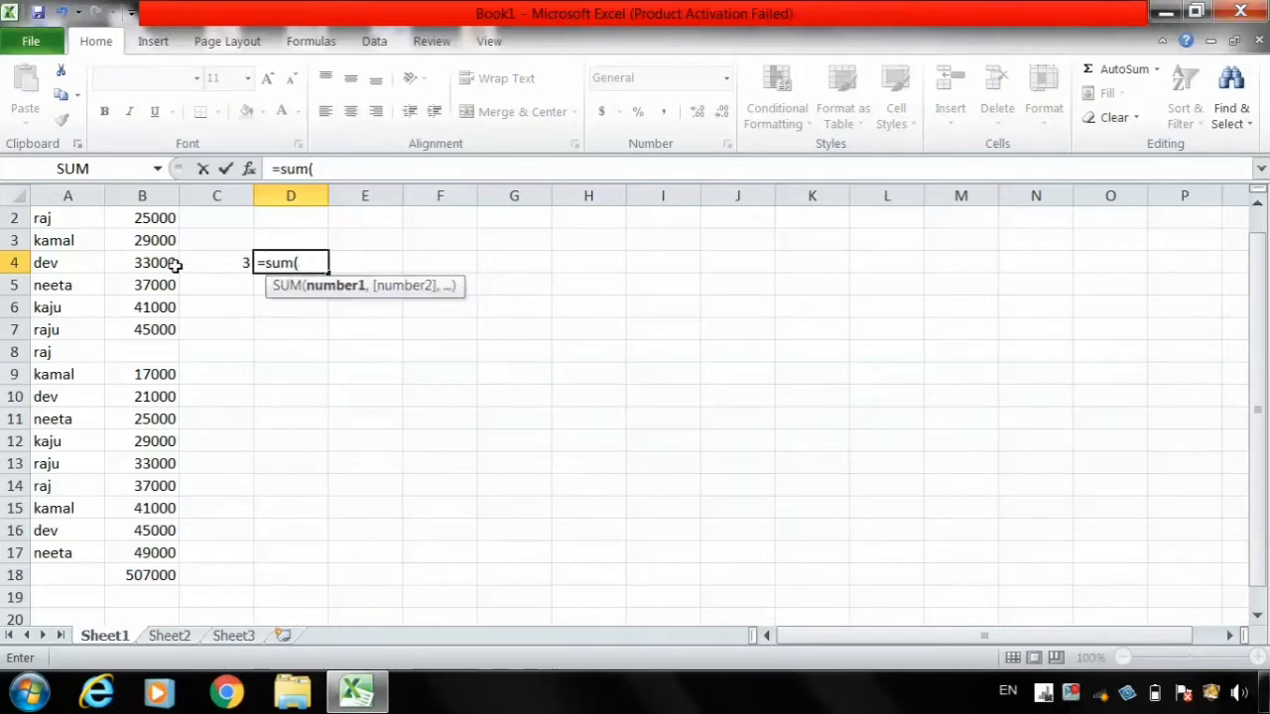
{"action": "left_click_drag", "start_coordinate": [159, 217], "coordinate": [148, 313]}
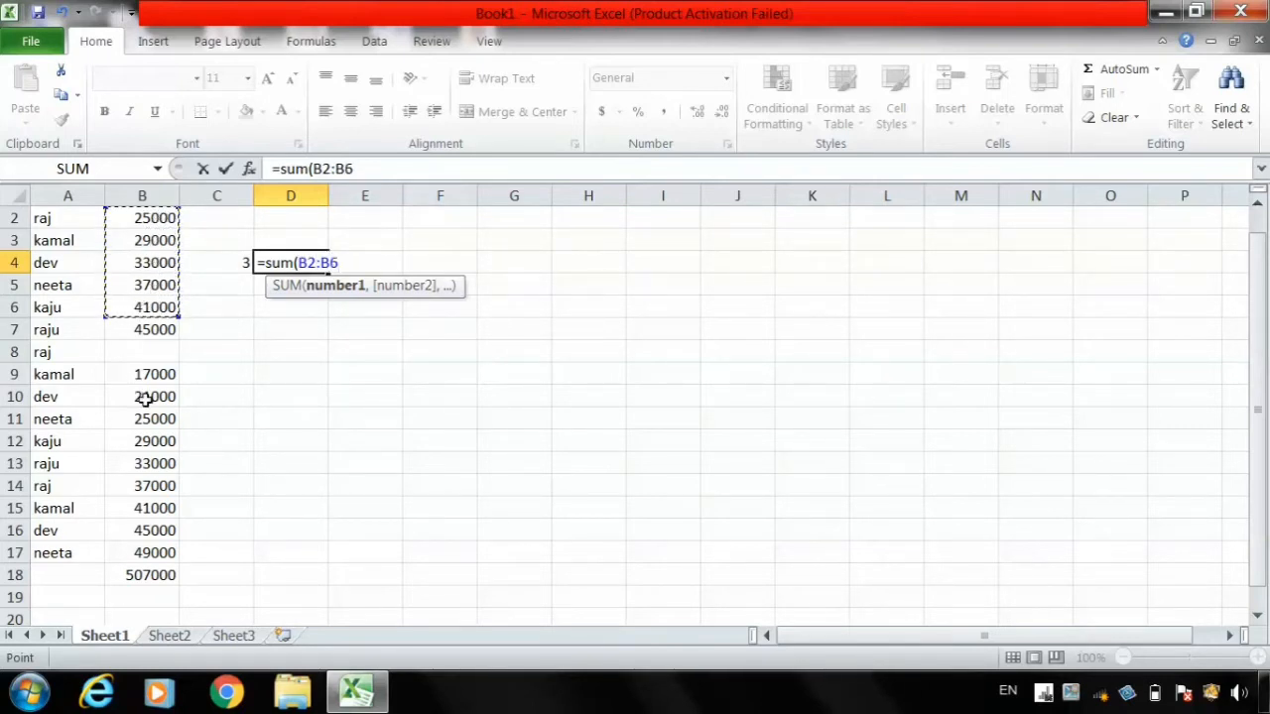
{"action": "left_click_drag", "start_coordinate": [149, 440], "coordinate": [146, 508]}
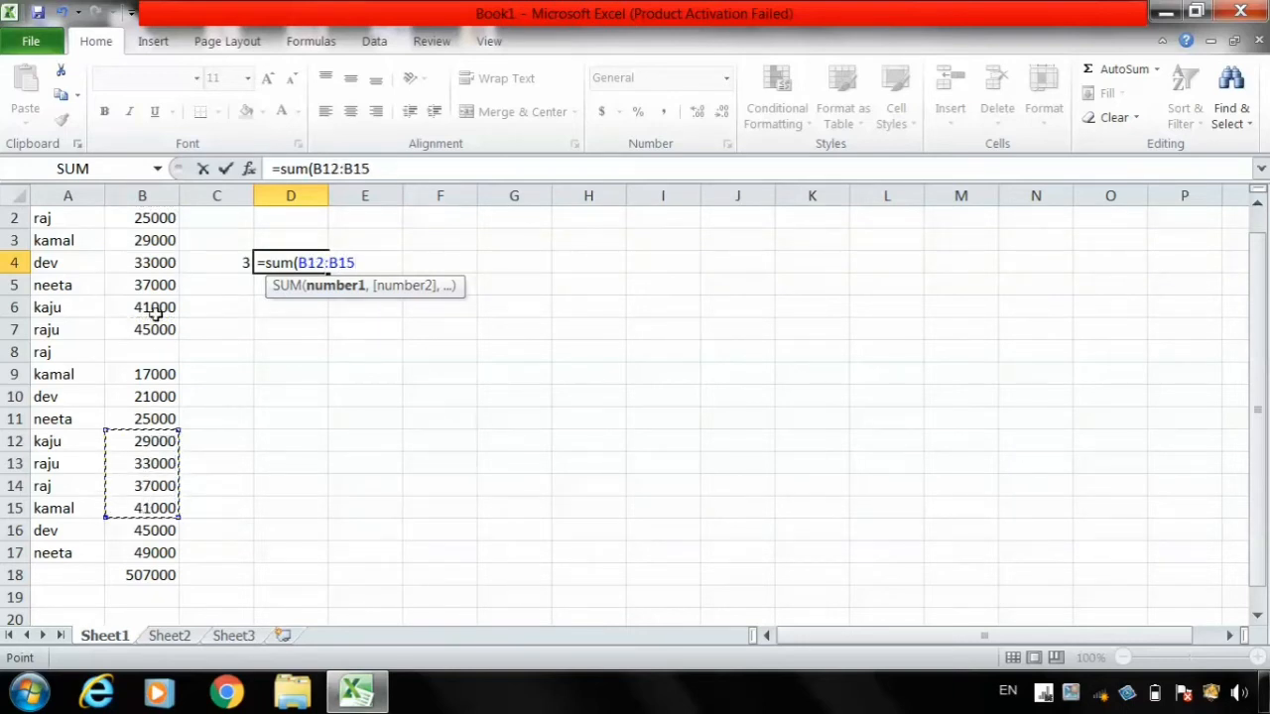
{"action": "left_click", "coordinate": [160, 219]}
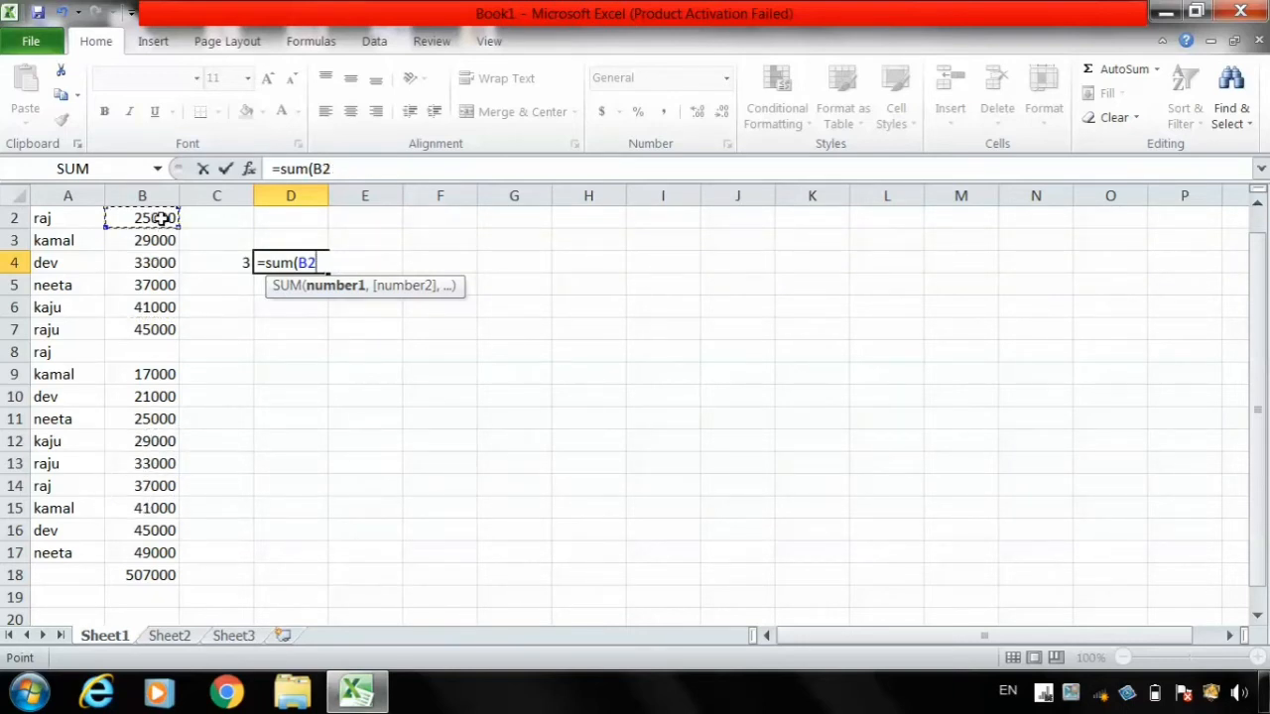
{"action": "left_click_drag", "start_coordinate": [160, 218], "coordinate": [156, 296]}
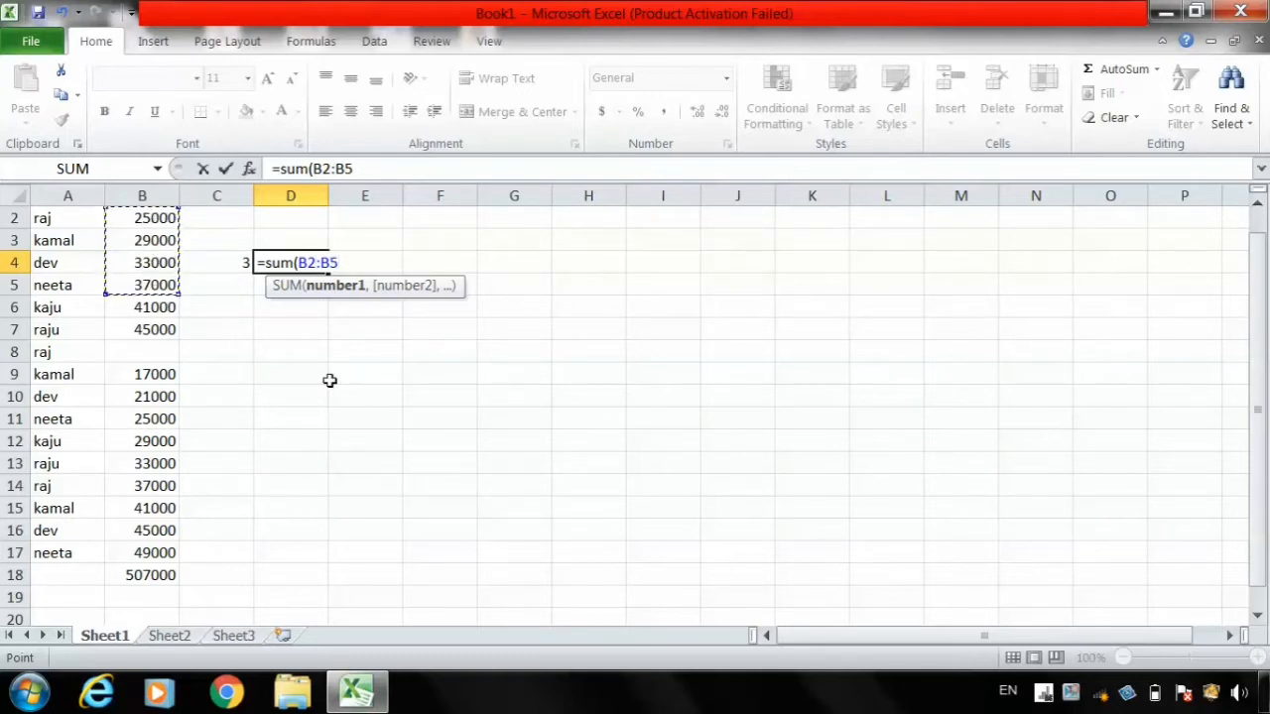
{"action": "type", "text": ","}
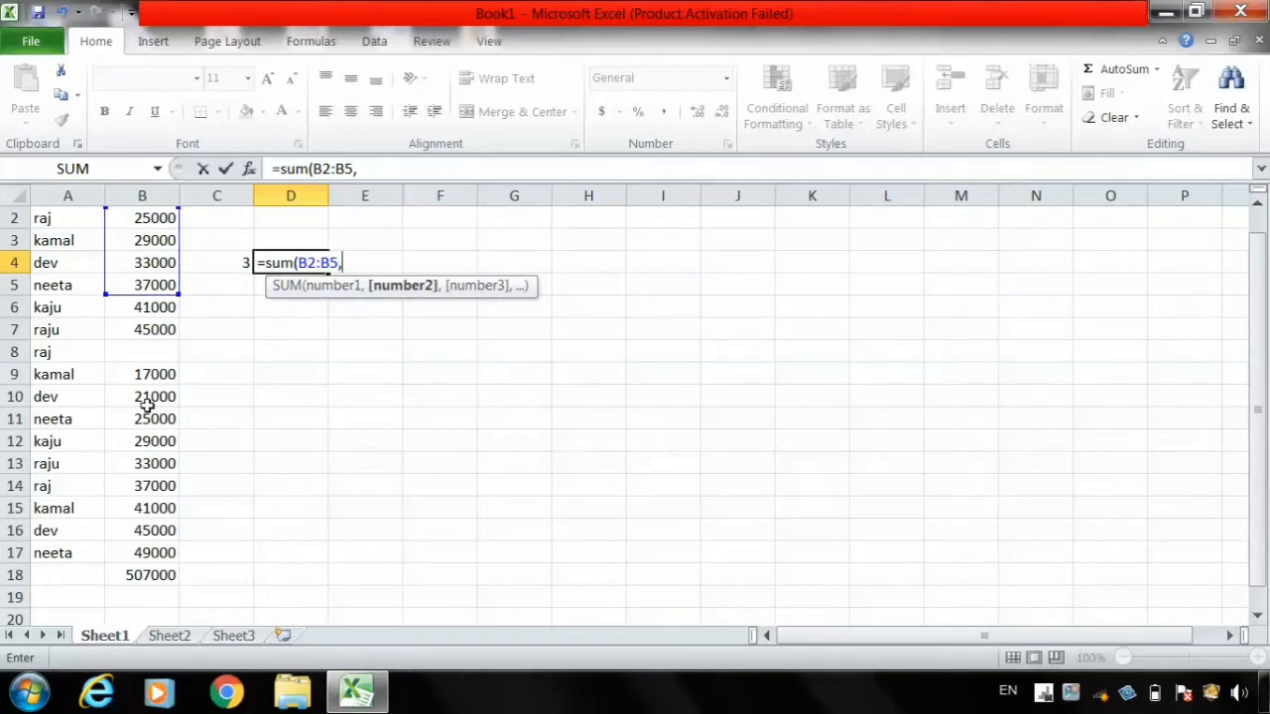
{"action": "left_click_drag", "start_coordinate": [147, 418], "coordinate": [142, 495]}
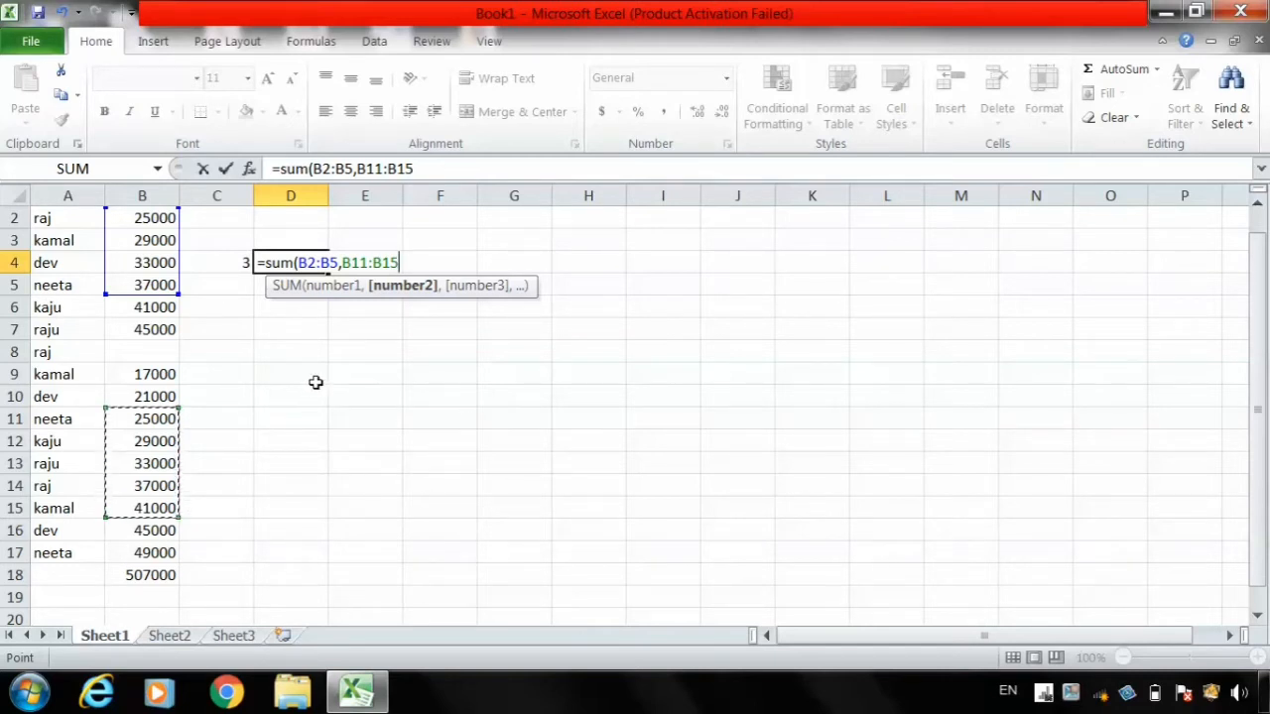
{"action": "type", "text": ","}
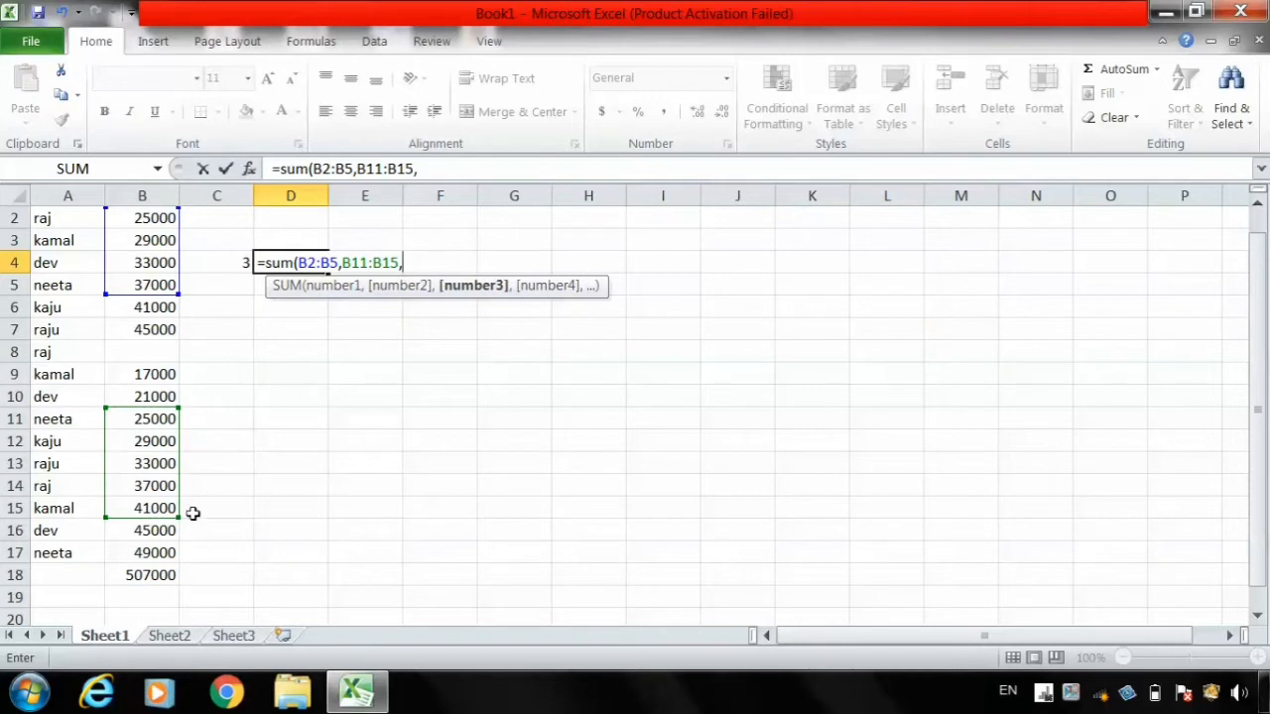
{"action": "left_click", "coordinate": [167, 549]}
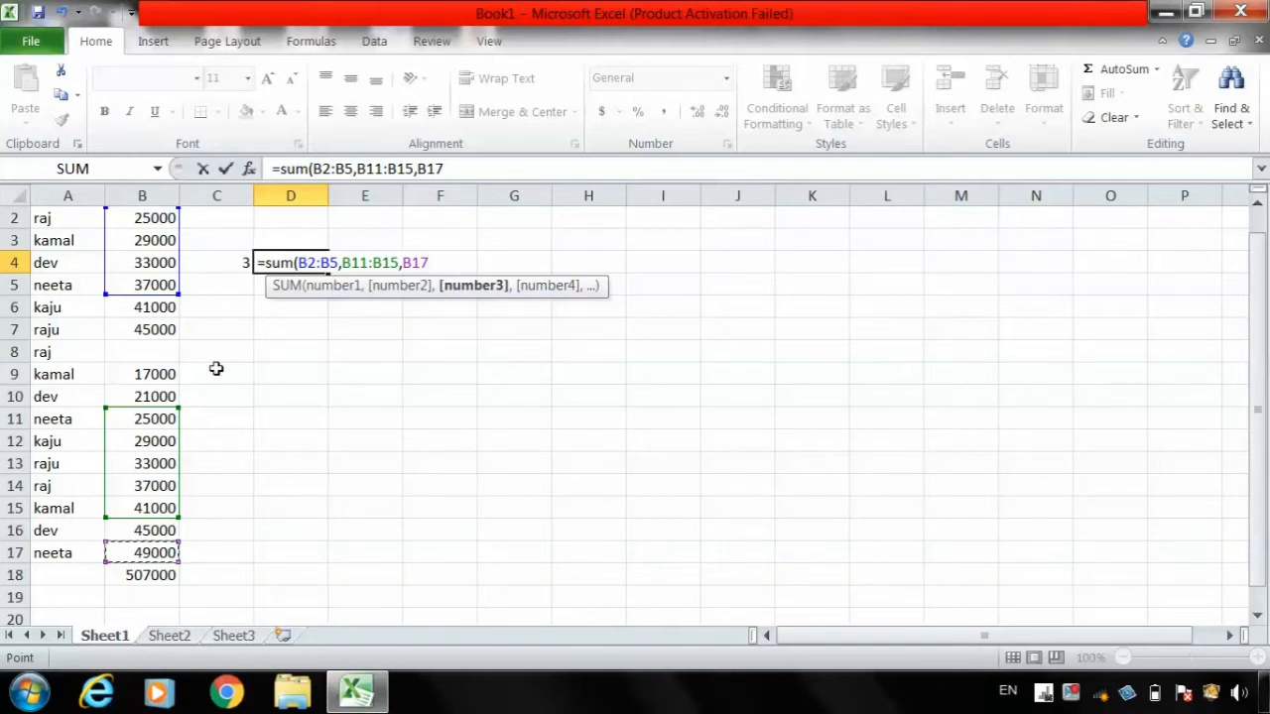
{"action": "key", "text": "Return"}
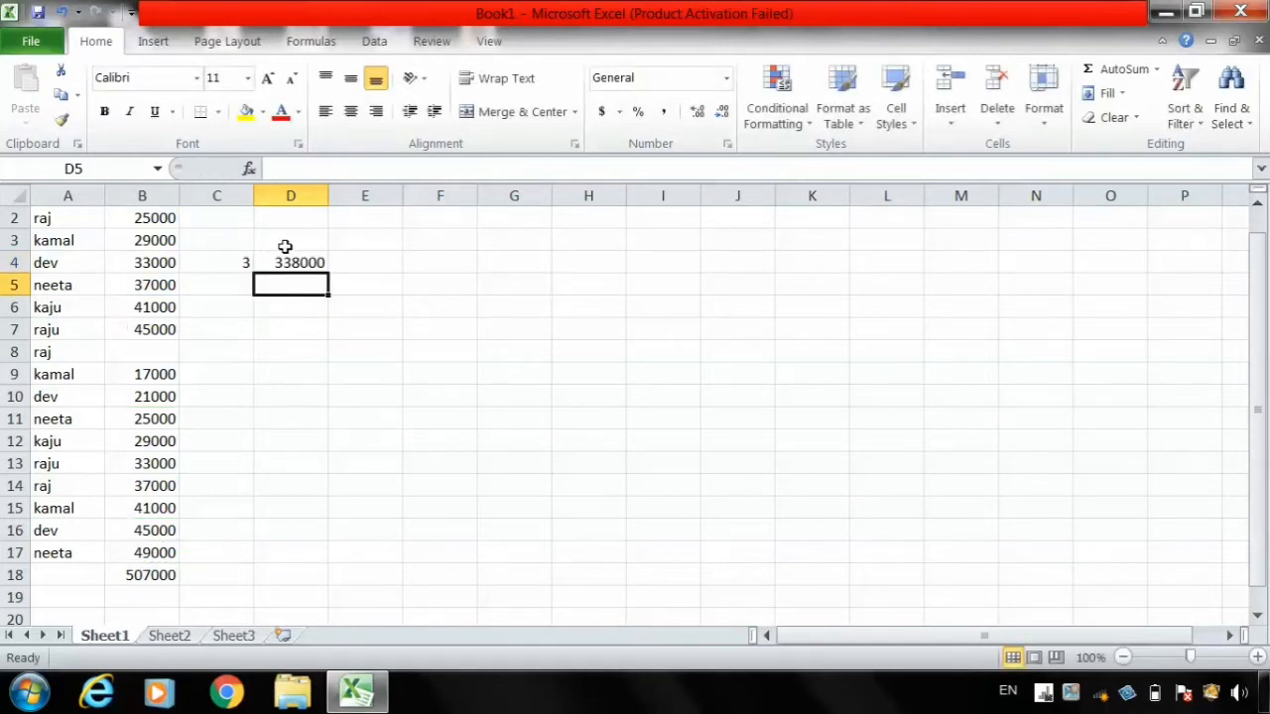
Step: Examine the cell addresses of individual salaries used in the sum, such as B2, B5, B13 and B17
{"action": "left_click", "coordinate": [156, 218]}
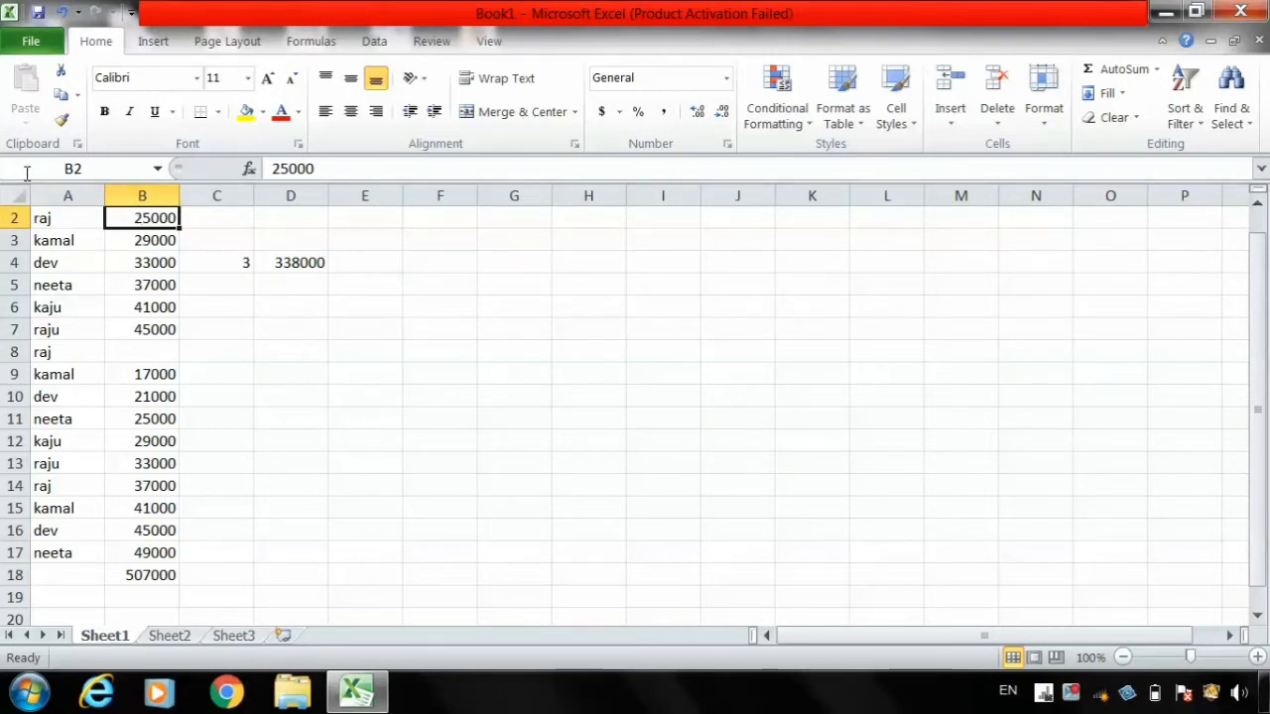
{"action": "left_click", "coordinate": [87, 169]}
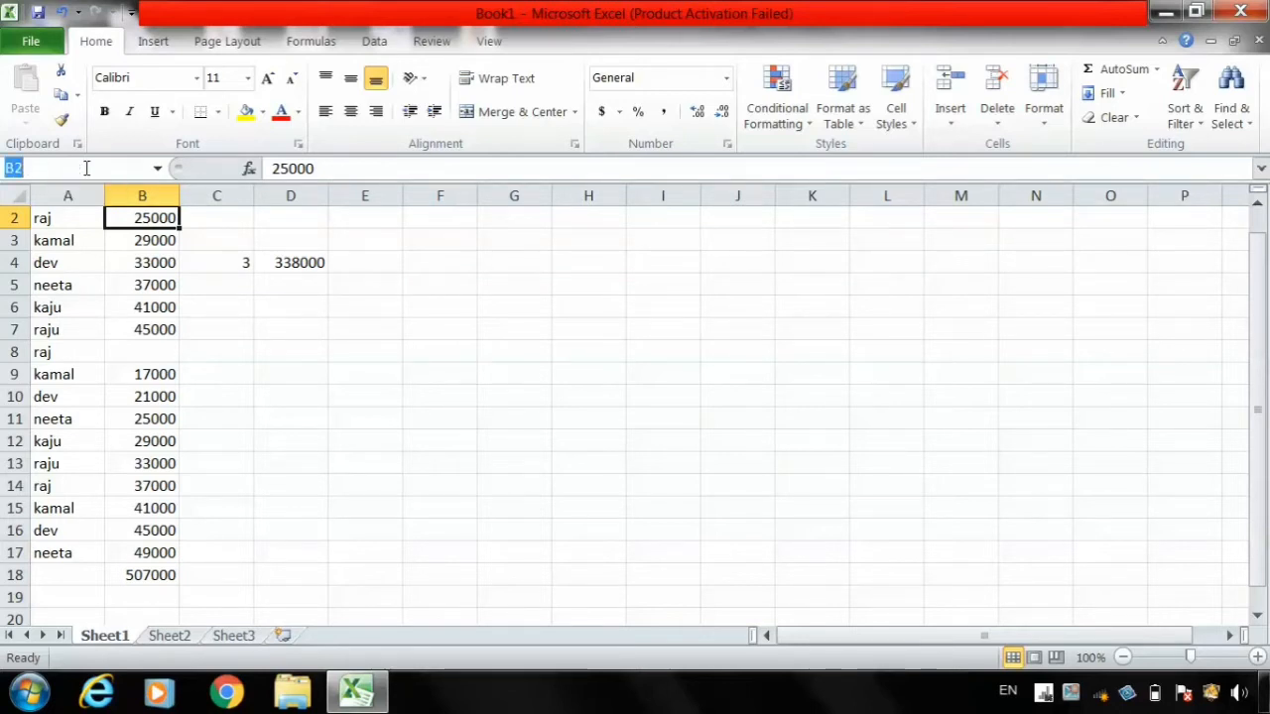
{"action": "left_click", "coordinate": [173, 239]}
{"action": "left_click", "coordinate": [158, 220]}
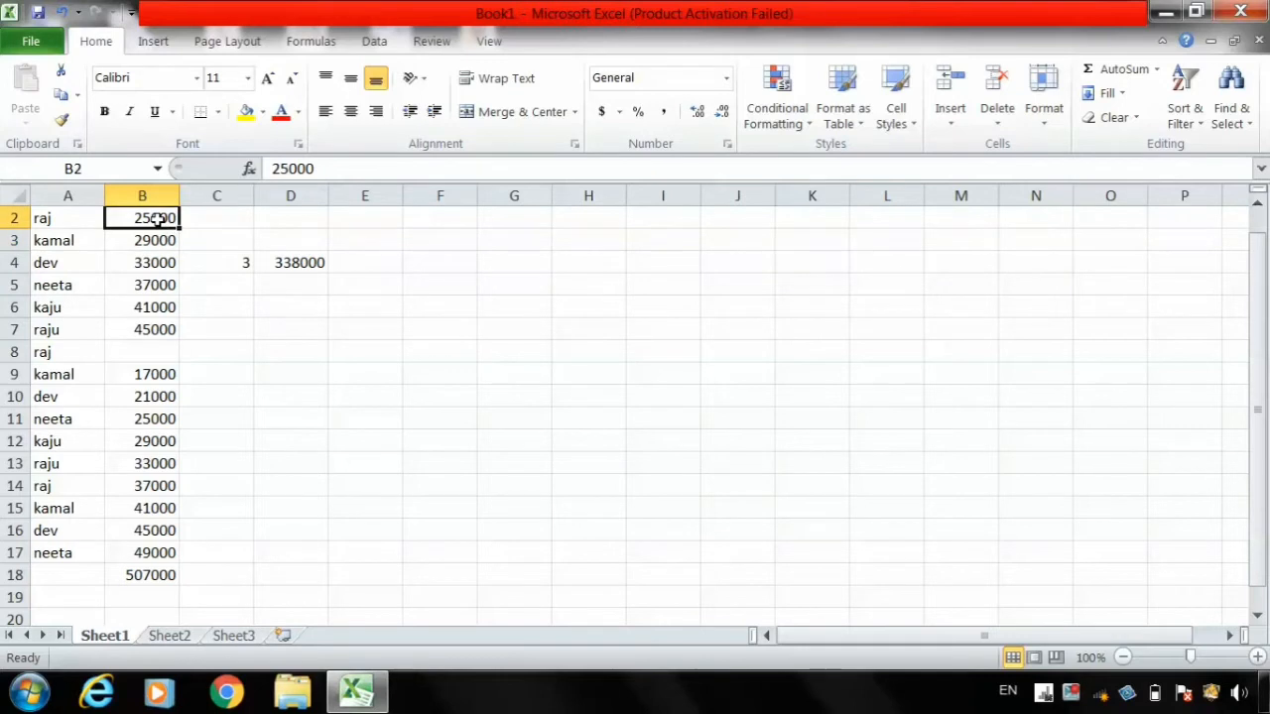
{"action": "left_click", "coordinate": [164, 287]}
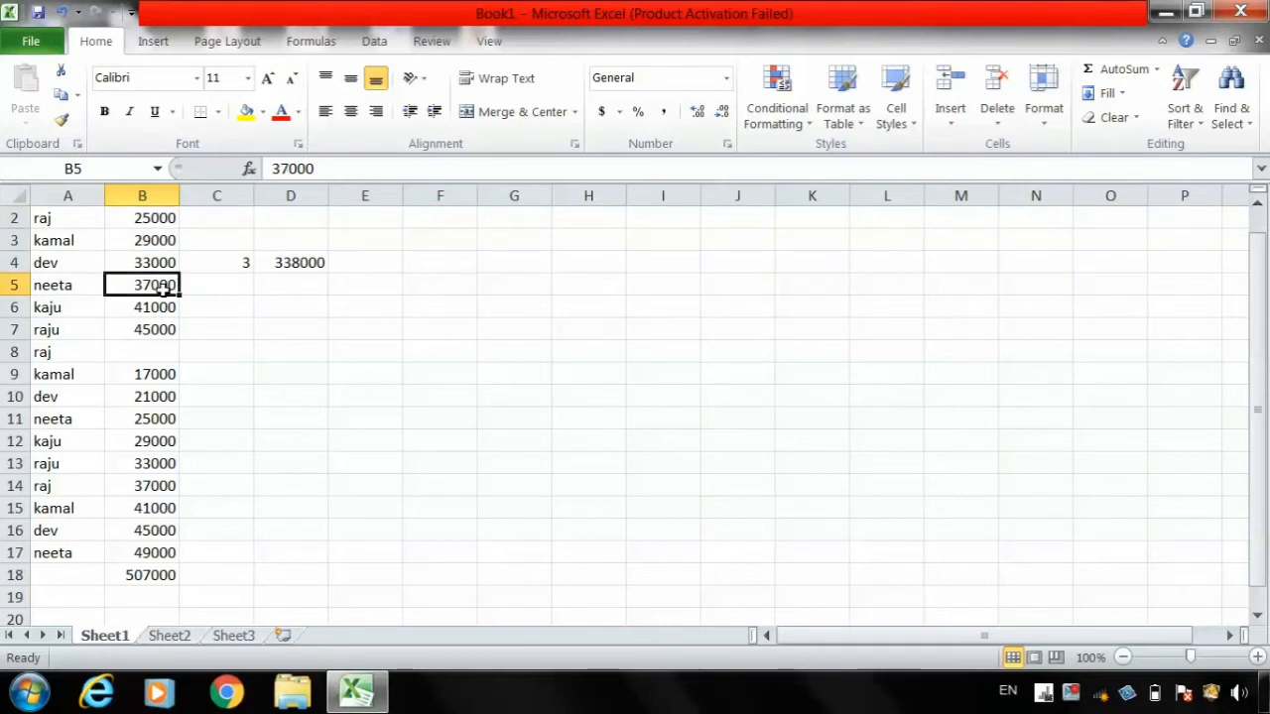
{"action": "left_click", "coordinate": [147, 463]}
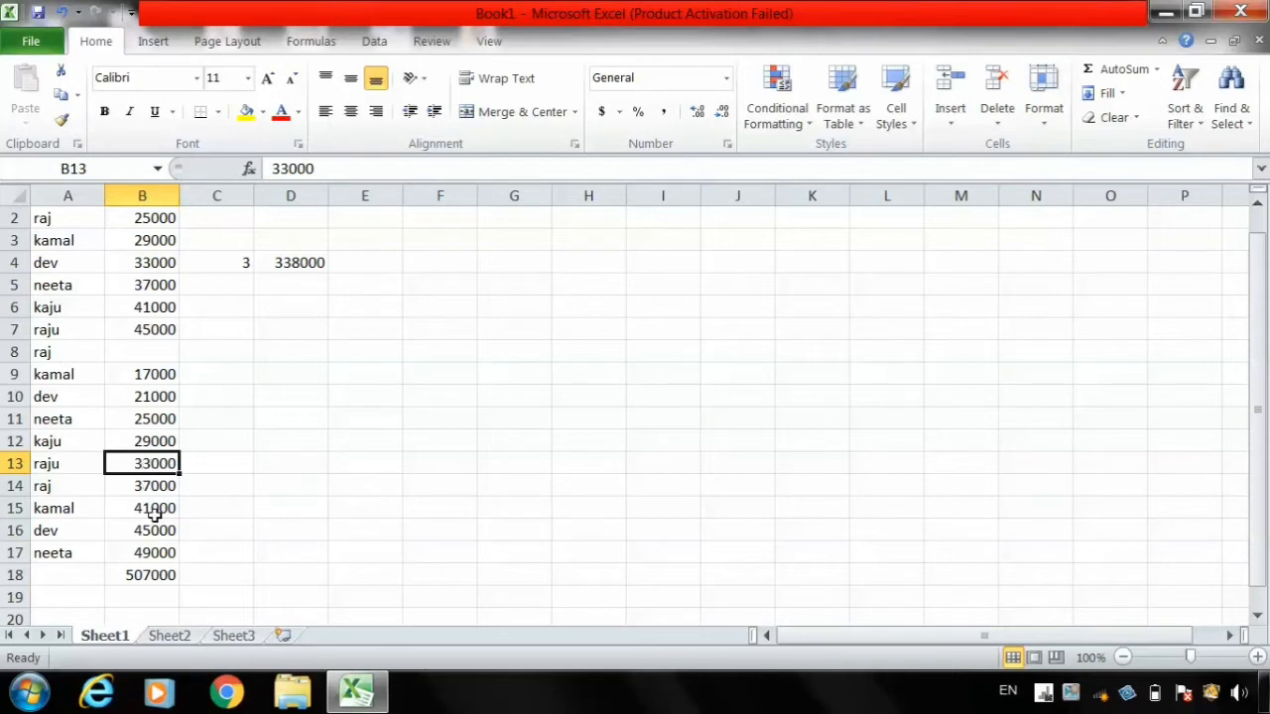
{"action": "left_click", "coordinate": [157, 549]}
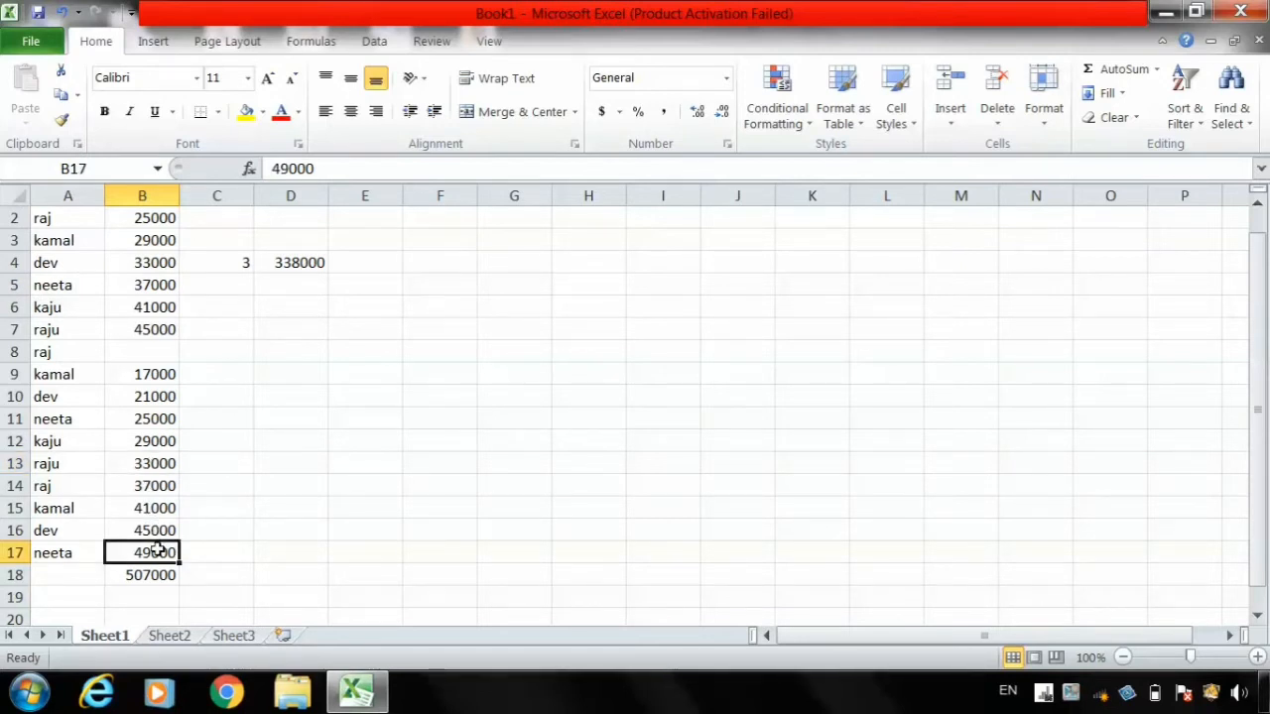
{"action": "left_click", "coordinate": [91, 167]}
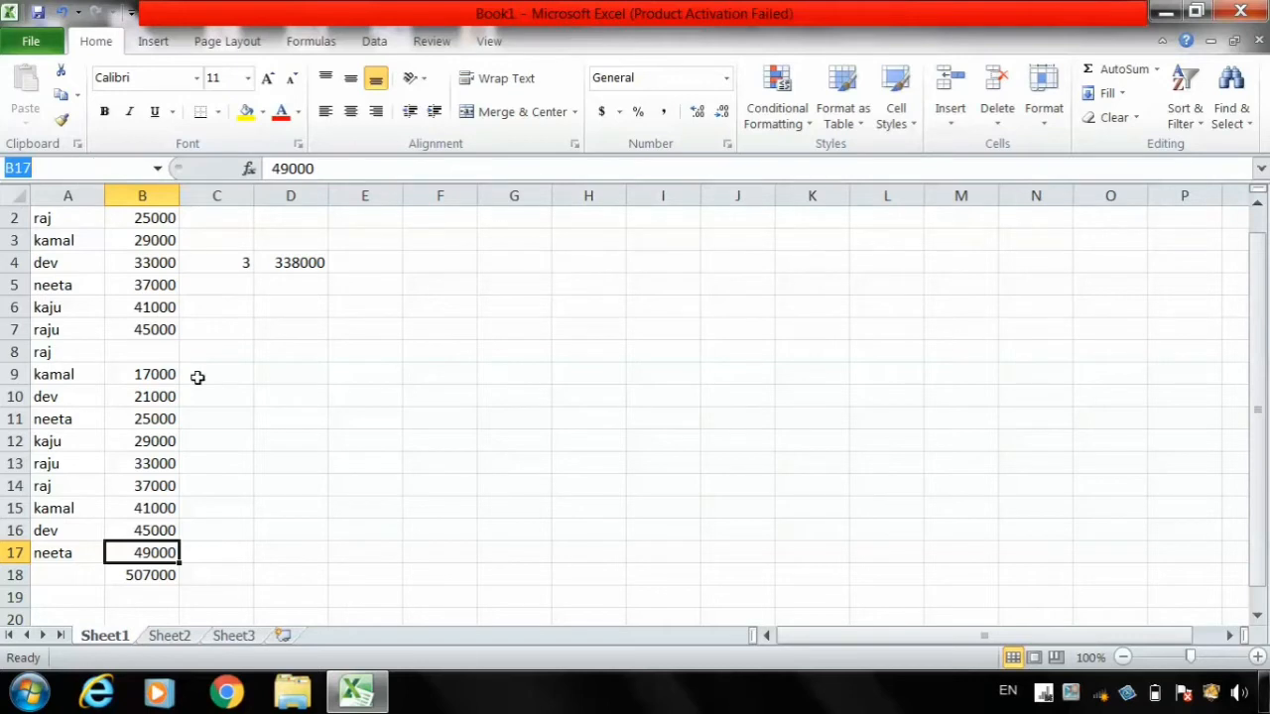
{"action": "left_click", "coordinate": [387, 430]}
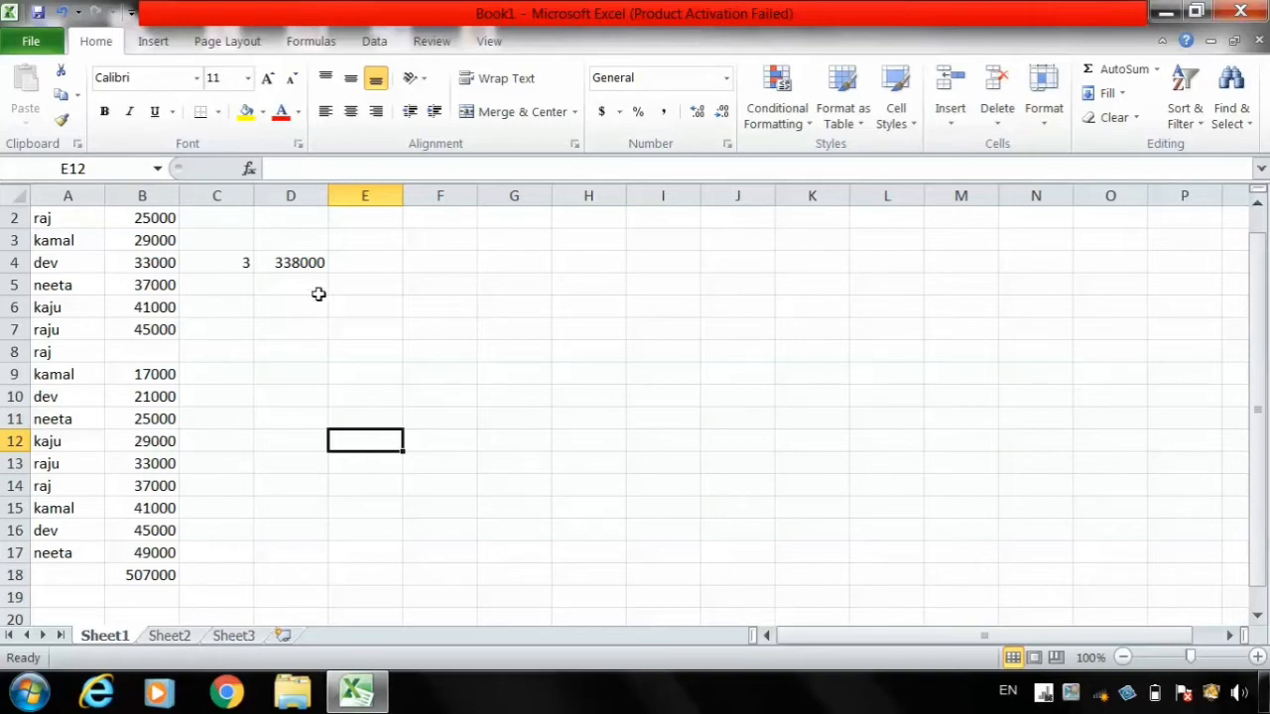
{"action": "left_click", "coordinate": [235, 287]}
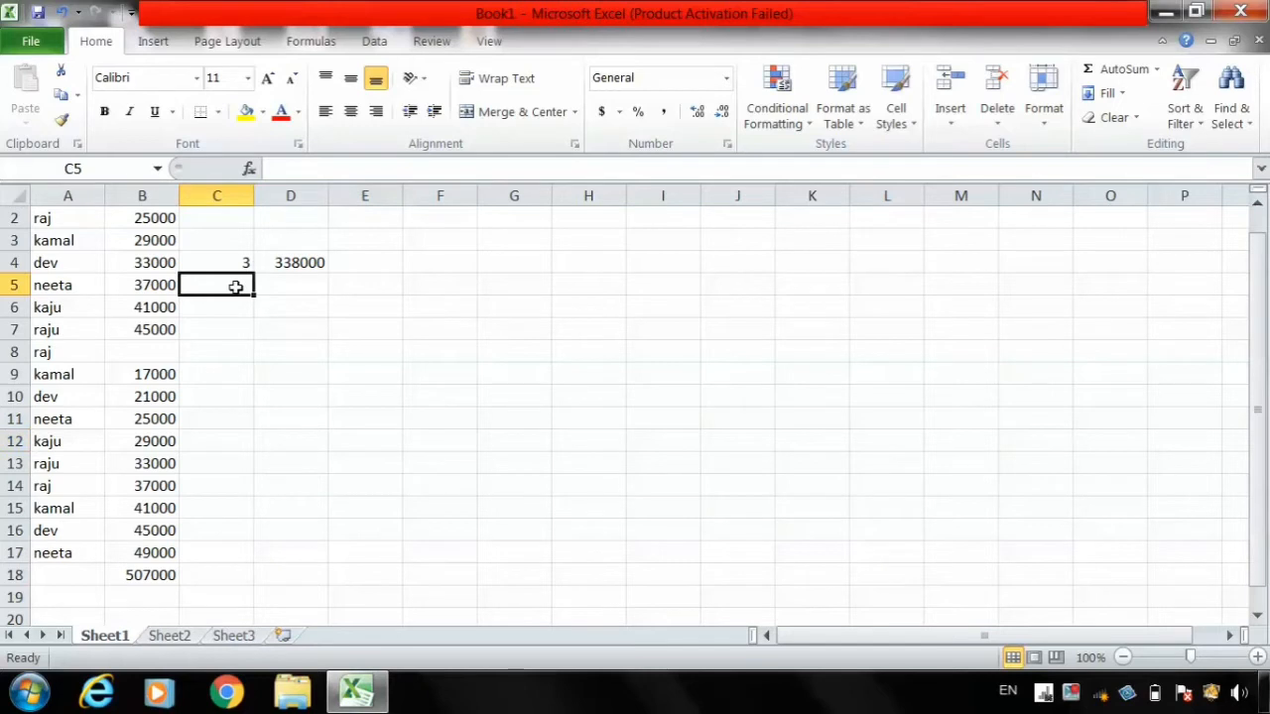
{"action": "left_click", "coordinate": [1155, 72]}
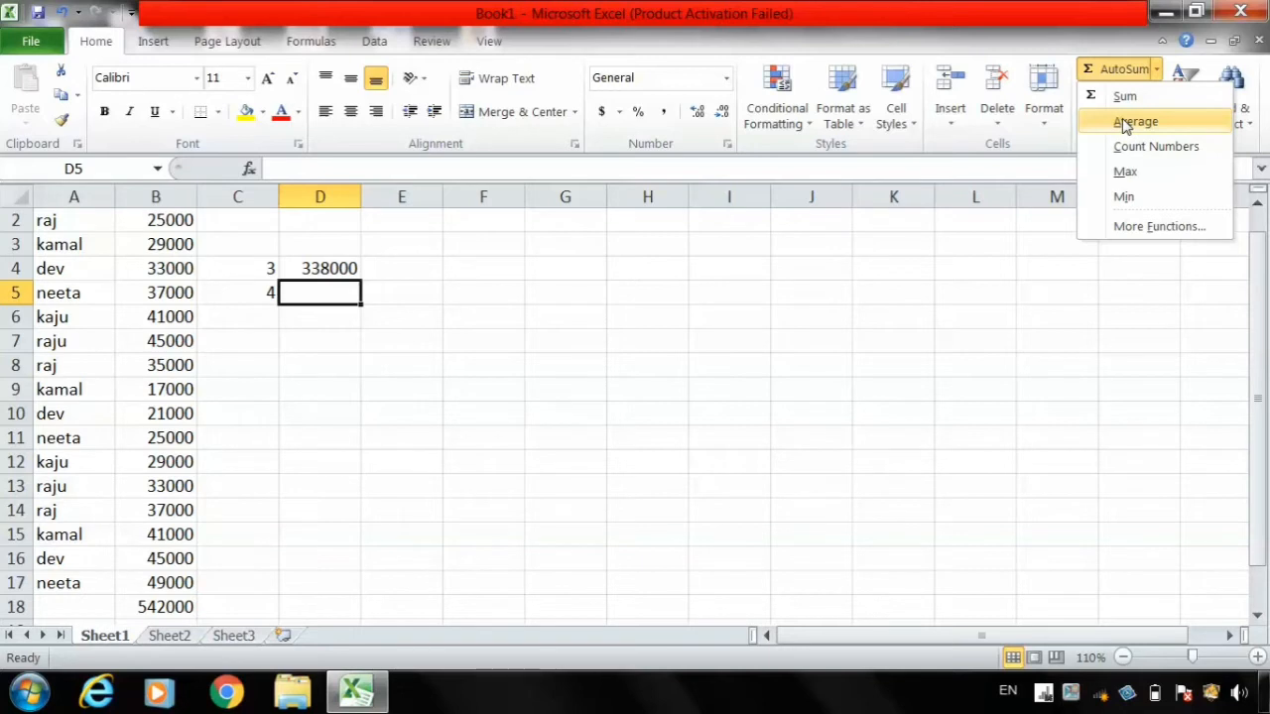
{"action": "left_click", "coordinate": [1131, 122]}
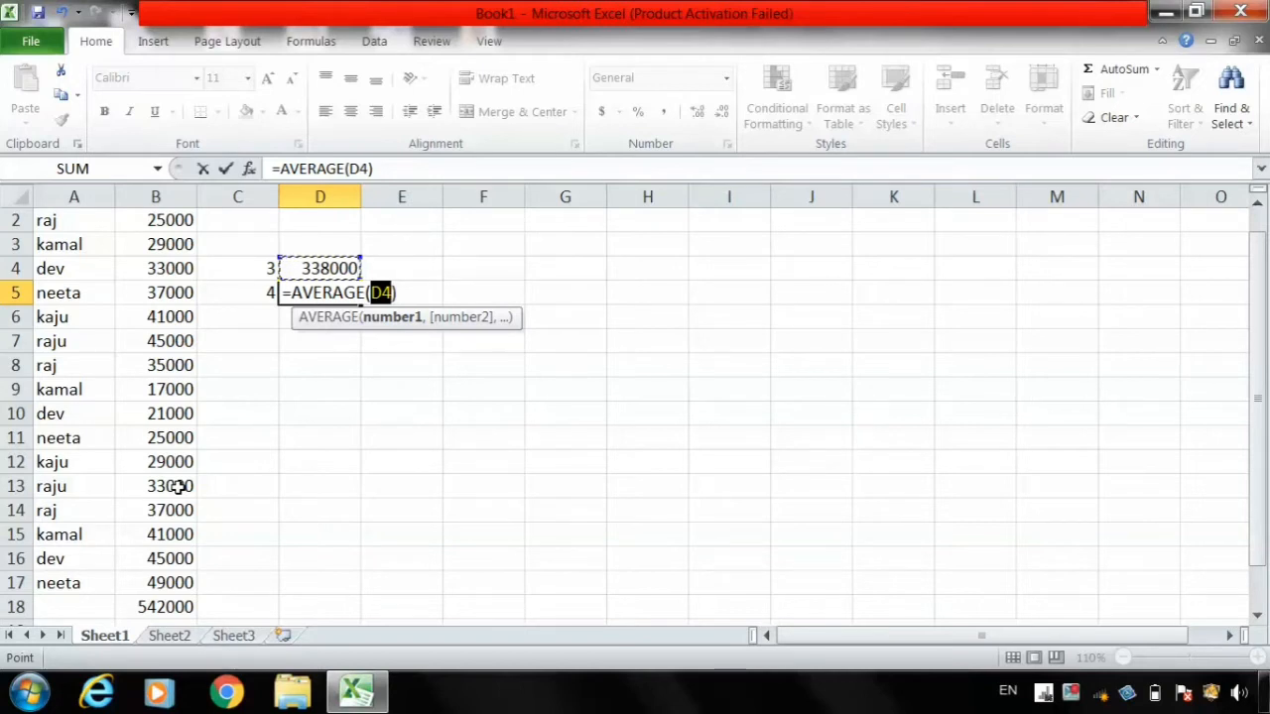
{"action": "key", "text": "BackSpace"}
{"action": "key", "text": "BackSpace"}
{"action": "key", "text": "BackSpace"}
{"action": "key", "text": "BackSpace"}
{"action": "key", "text": "BackSpace"}
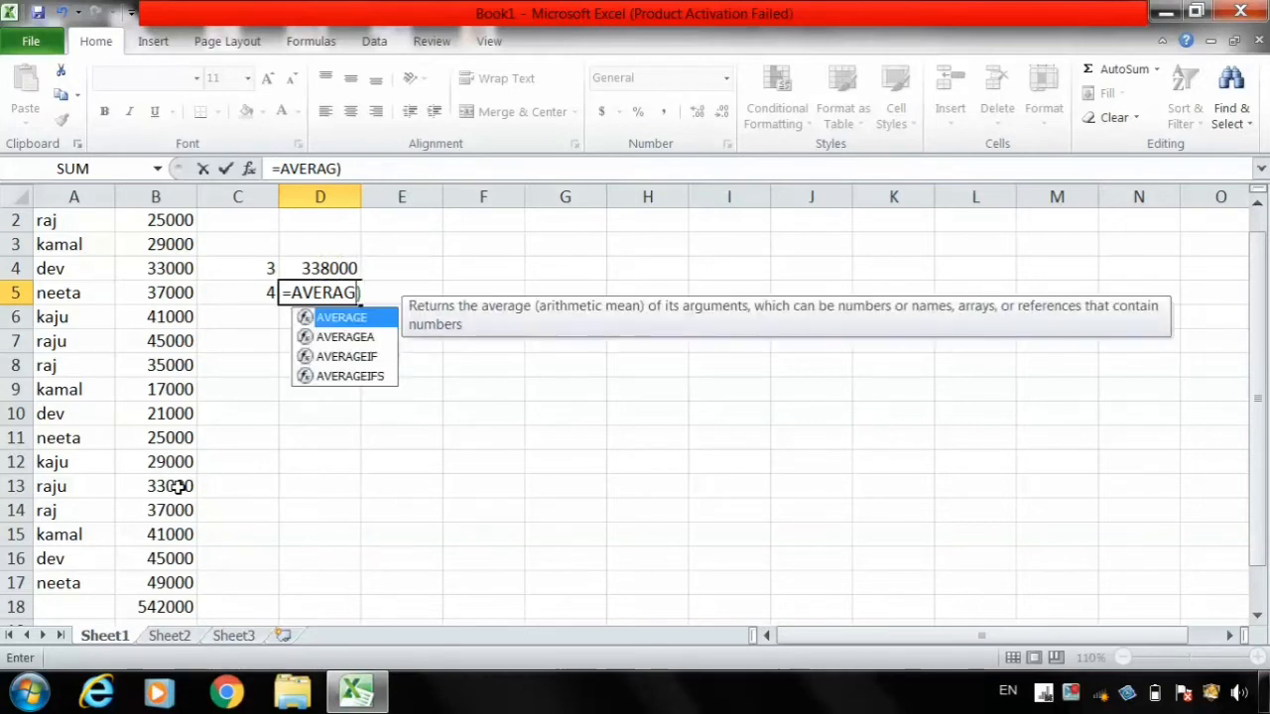
{"action": "key", "text": "BackSpace"}
{"action": "key", "text": "BackSpace"}
{"action": "key", "text": "BackSpace"}
{"action": "key", "text": "BackSpace"}
{"action": "key", "text": "BackSpace"}
{"action": "key", "text": "BackSpace"}
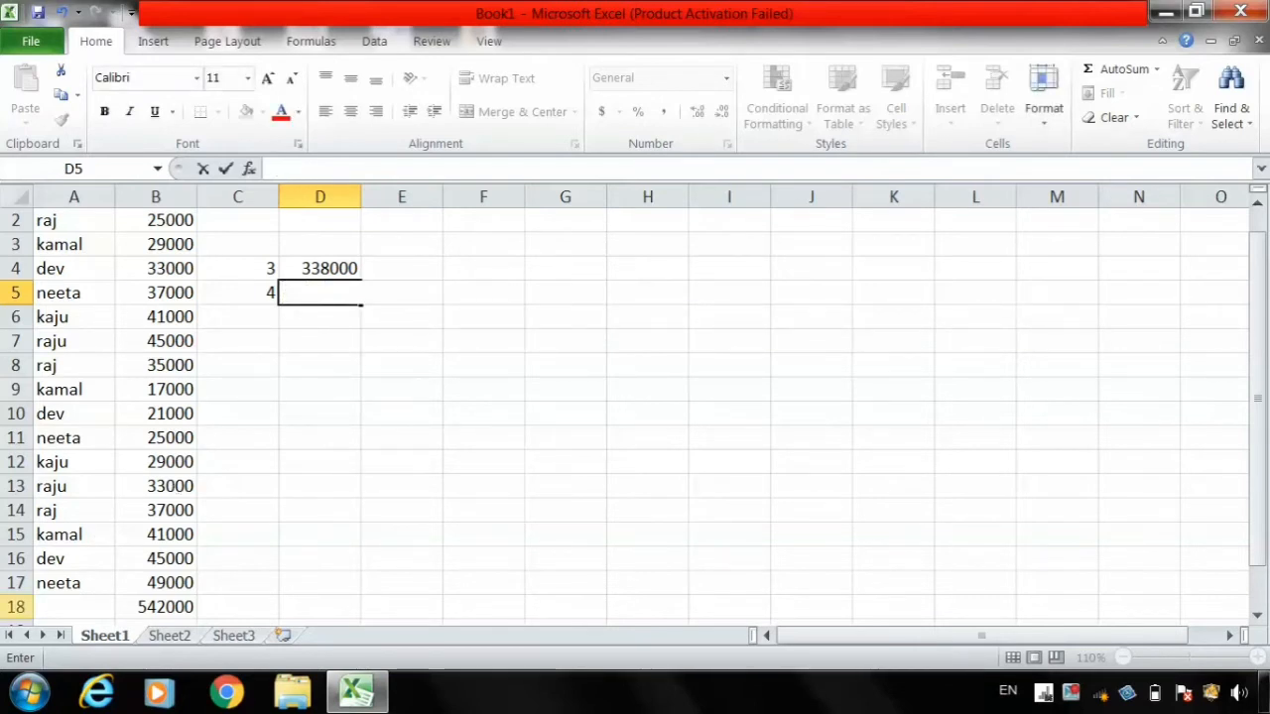
Step: Calculate the average salary manually in cell C9 with the formula =542000/16
{"action": "left_click", "coordinate": [232, 398]}
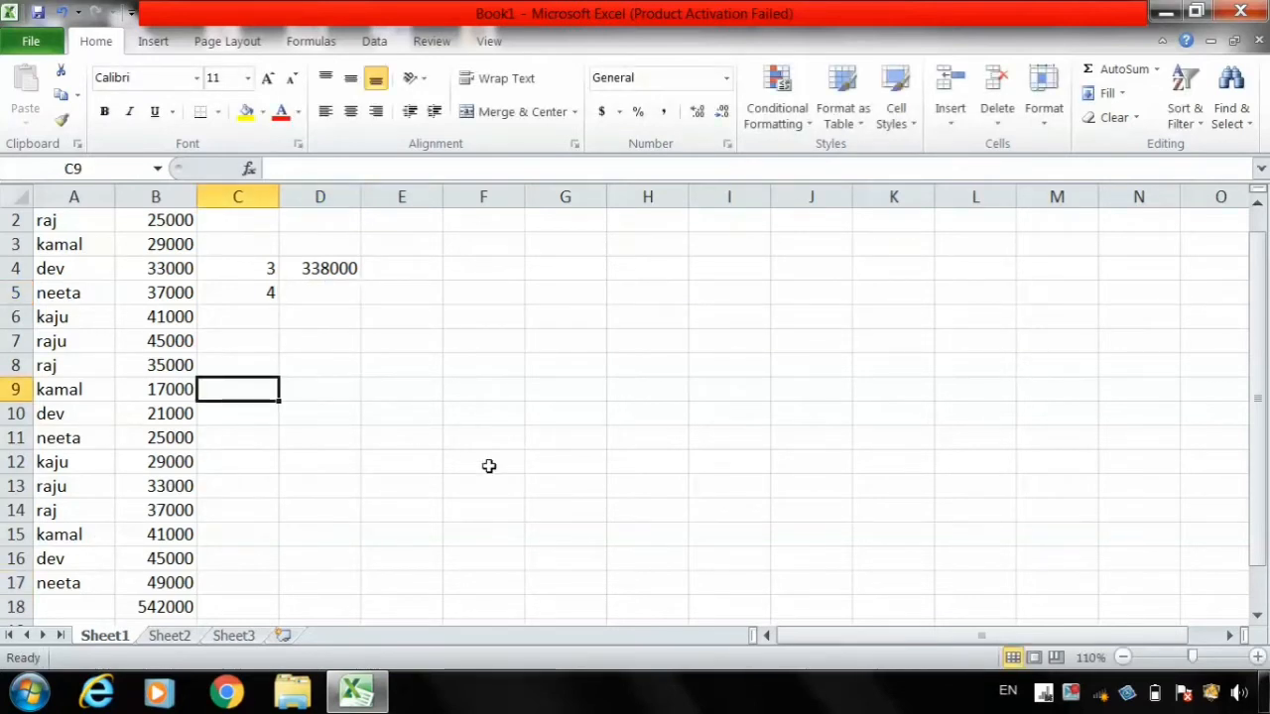
{"action": "type", "text": "="}
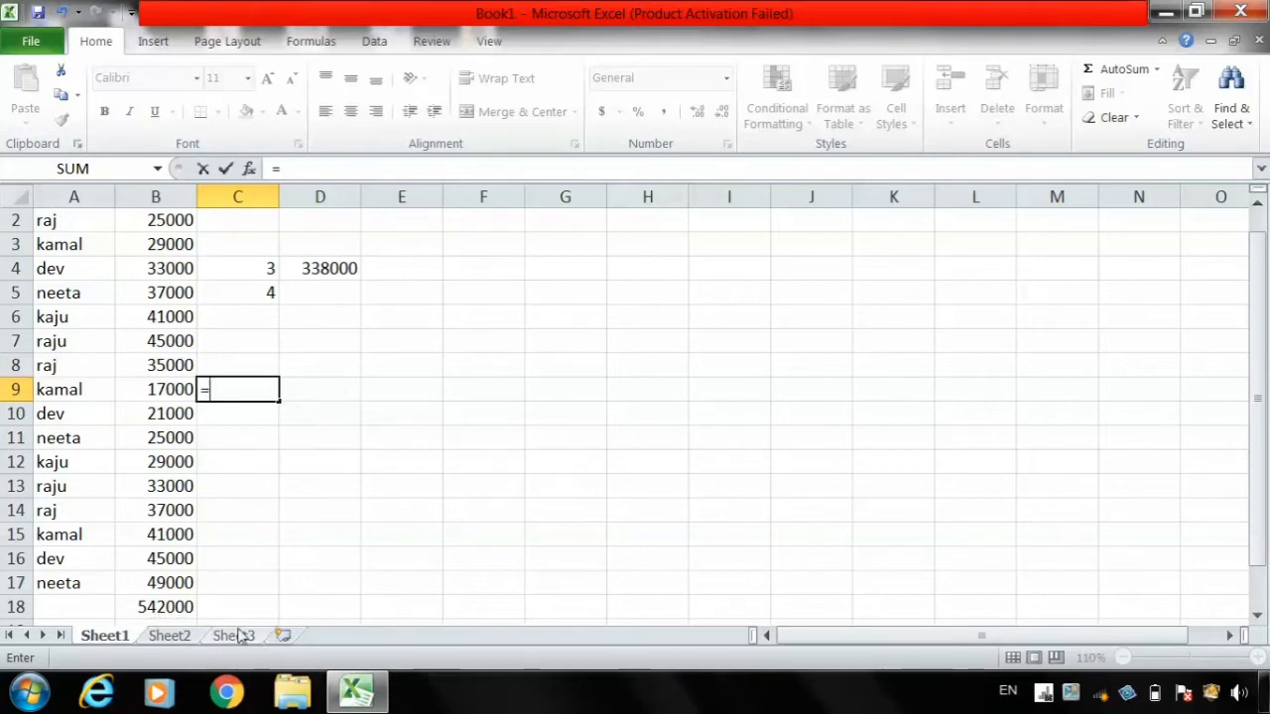
{"action": "type", "text": "542000/"}
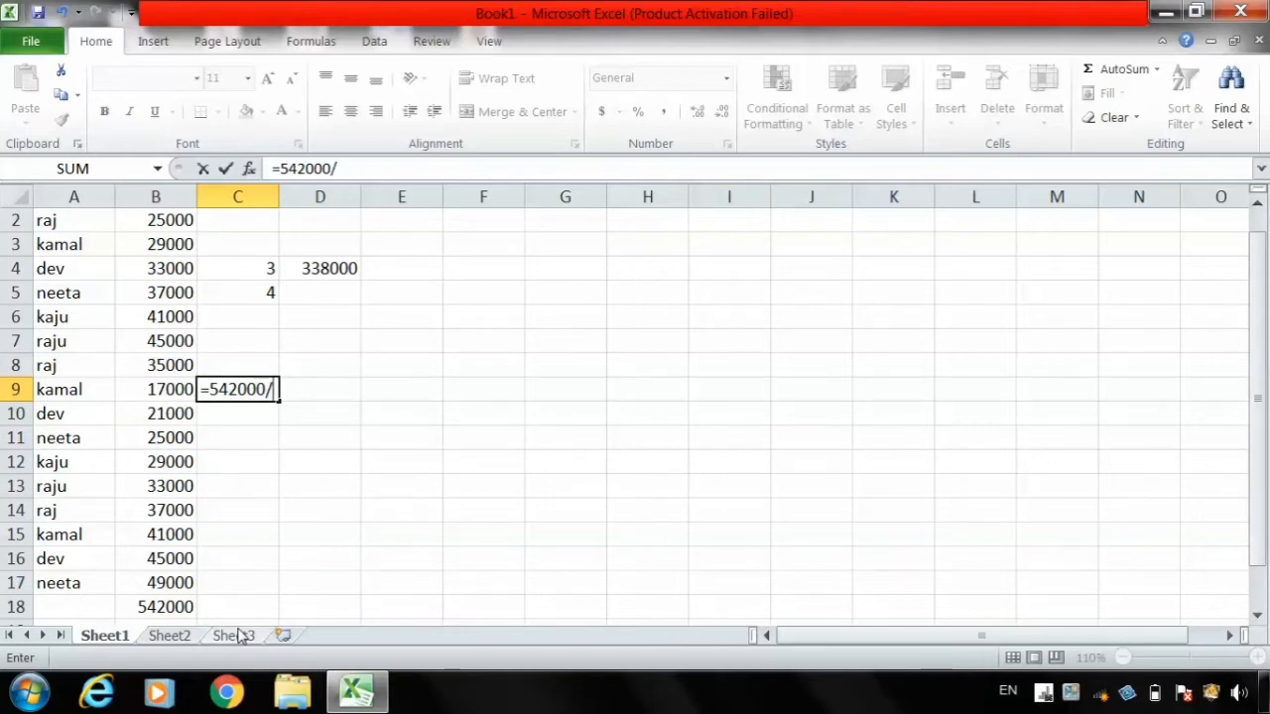
{"action": "type", "text": "16"}
{"action": "key", "text": "Return"}
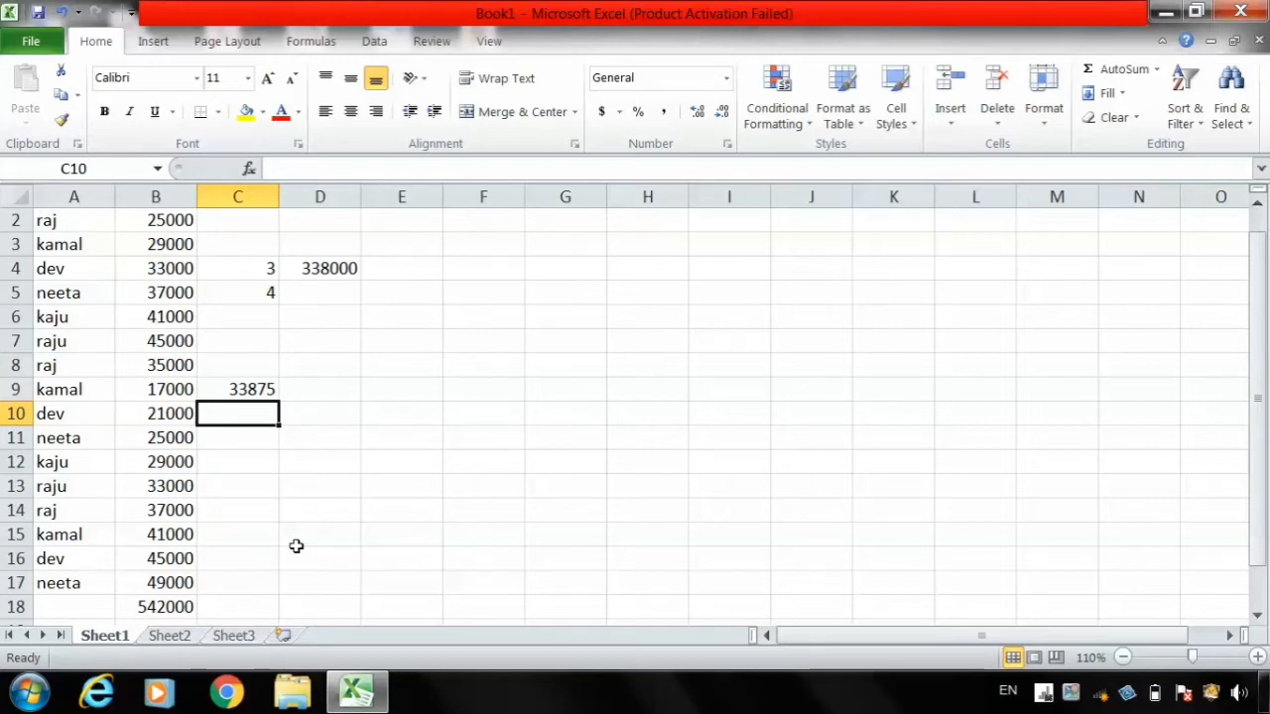
Step: Insert an AVERAGE formula in cell D5 covering the salary range B2:B17
{"action": "left_click", "coordinate": [321, 295]}
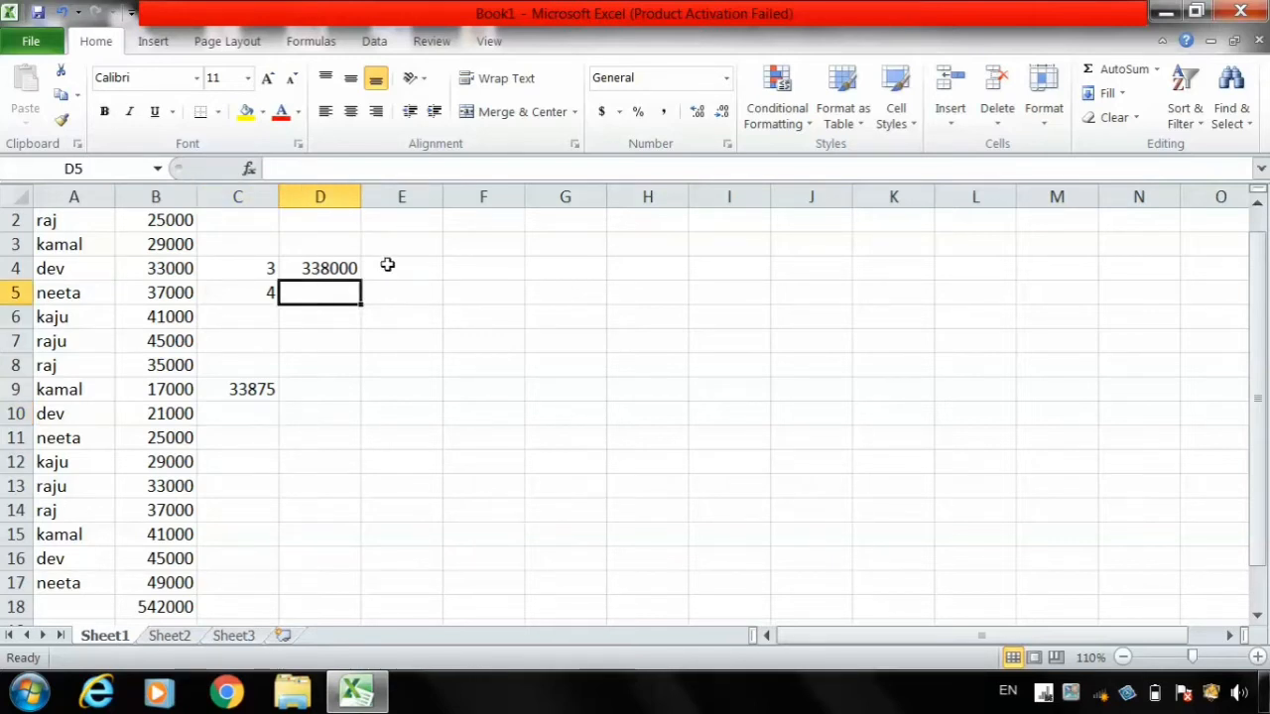
{"action": "left_click", "coordinate": [1156, 71]}
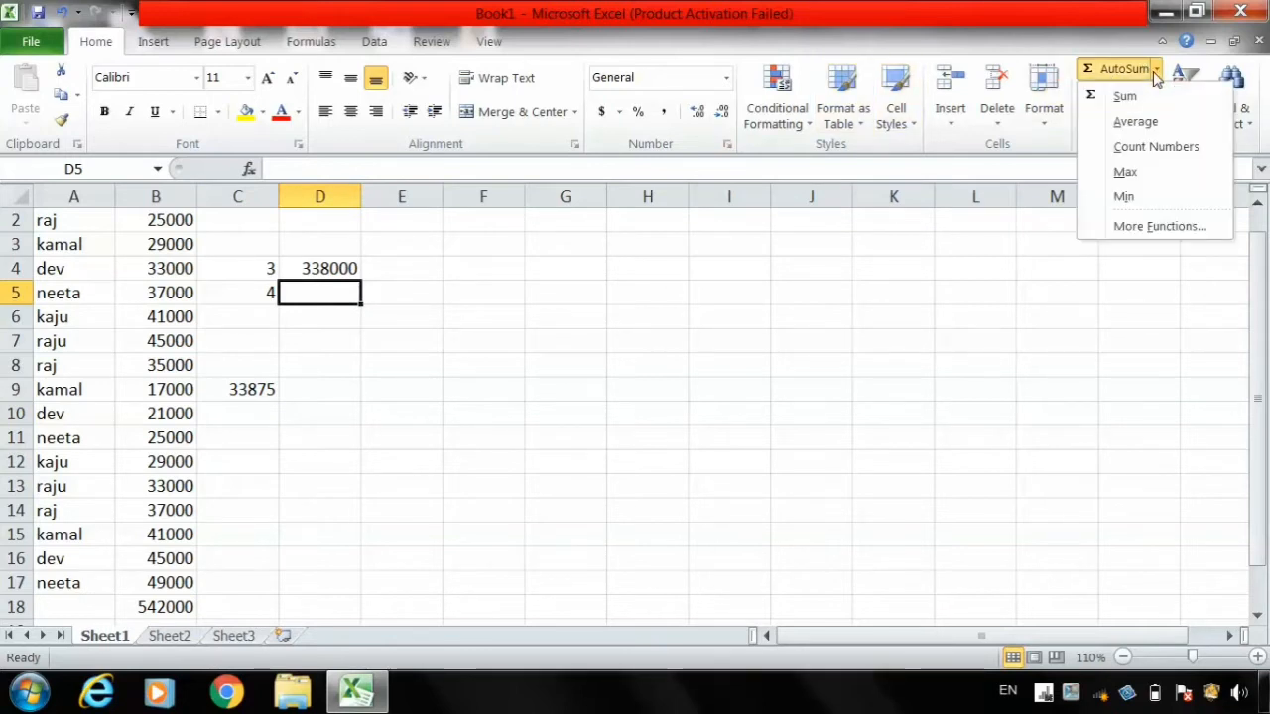
{"action": "left_click", "coordinate": [1149, 123]}
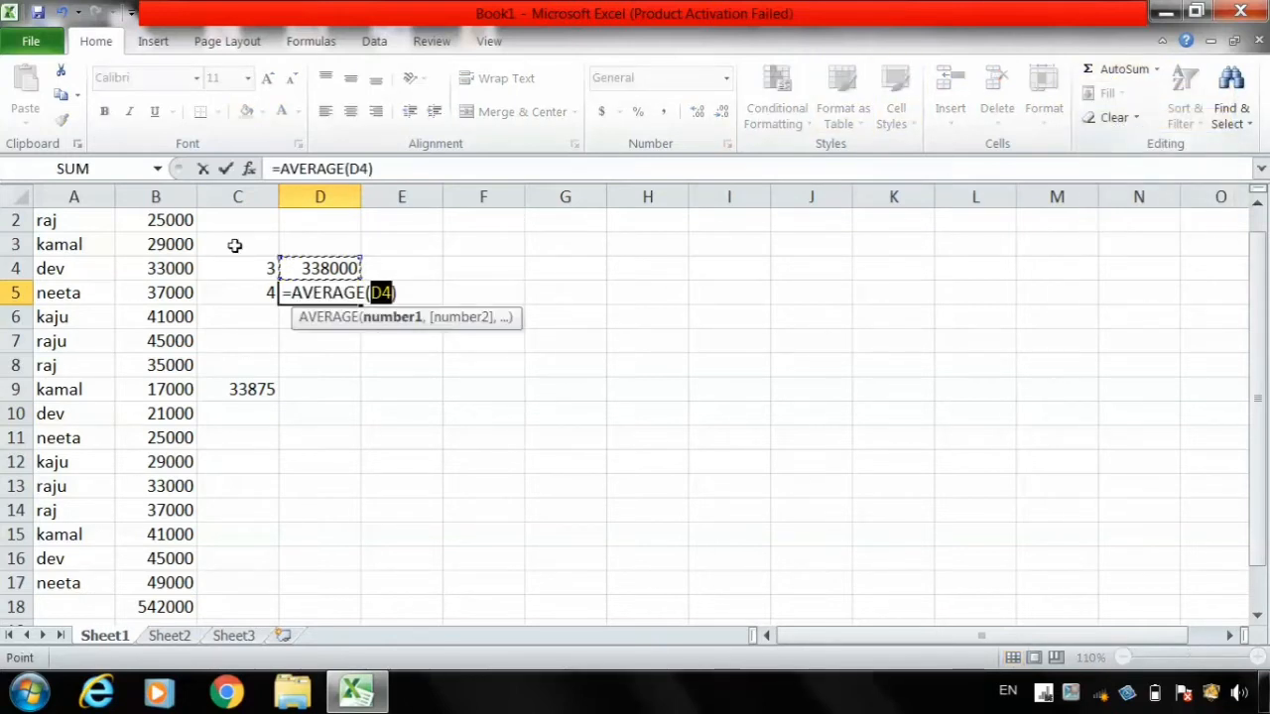
{"action": "left_click_drag", "start_coordinate": [162, 216], "coordinate": [158, 576]}
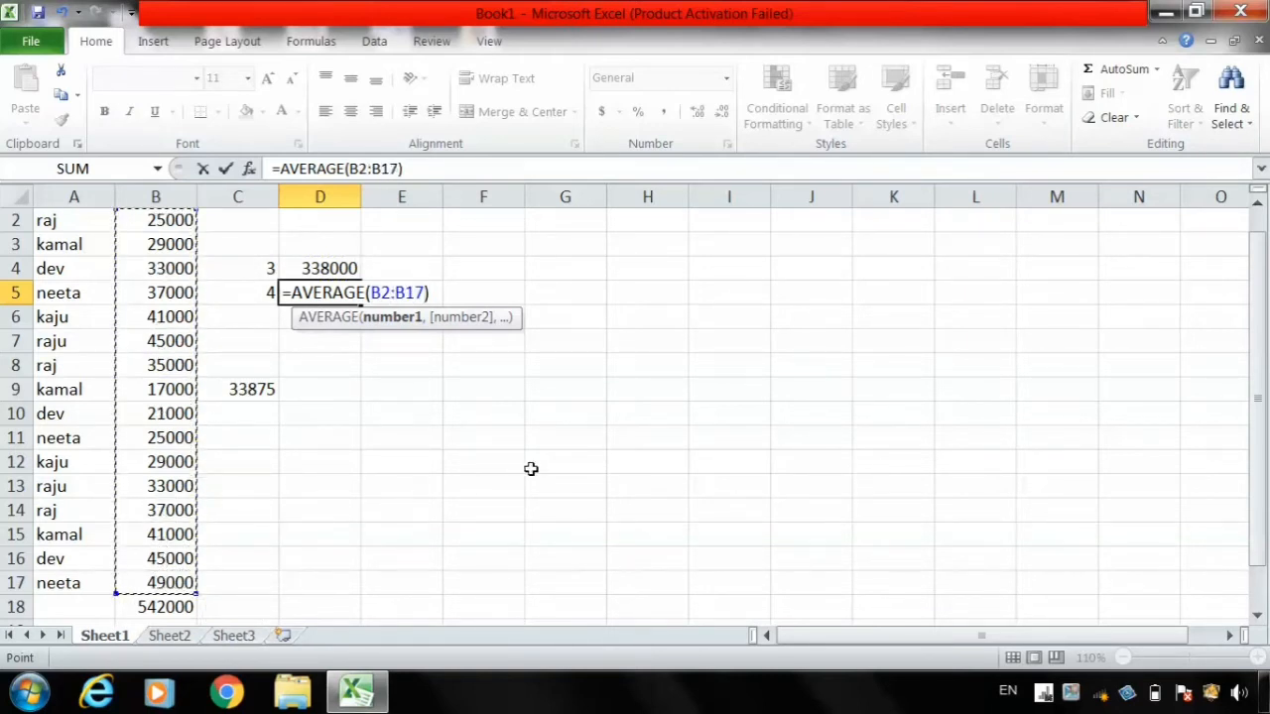
{"action": "key", "text": "Return"}
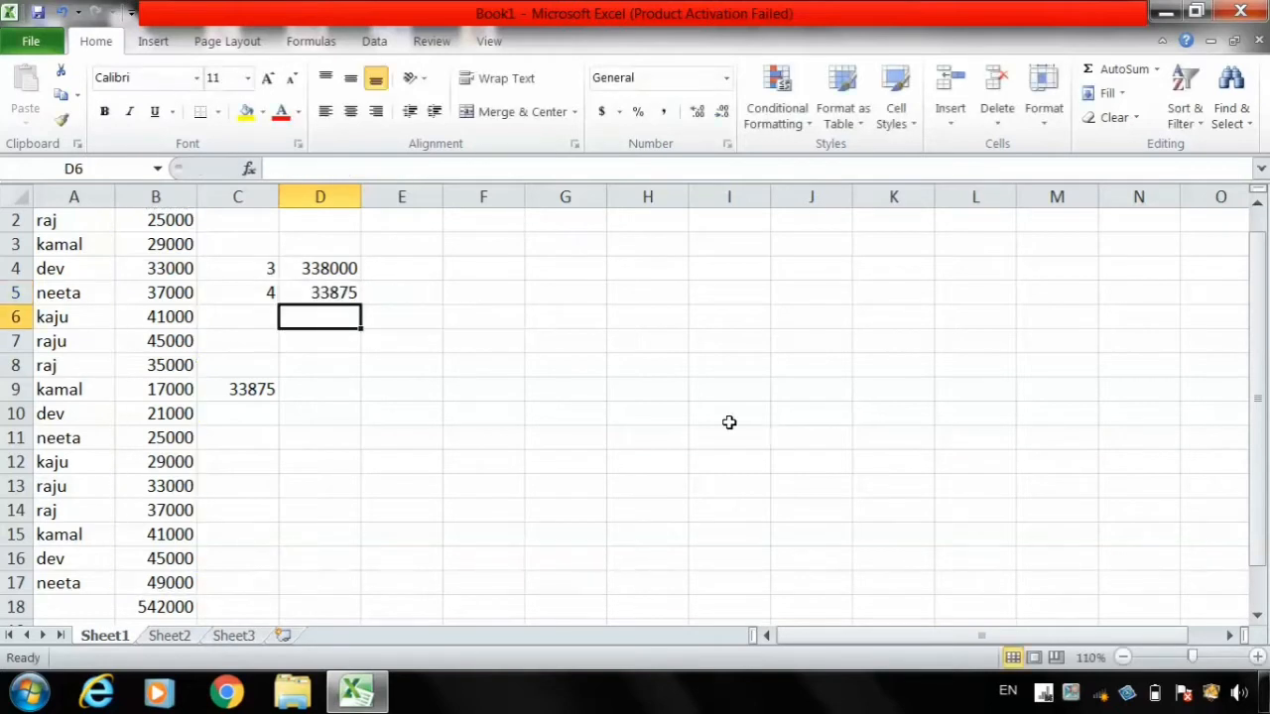
Step: Clear the manually calculated average from cell C9
{"action": "left_click", "coordinate": [255, 389]}
{"action": "key", "text": "Delete"}
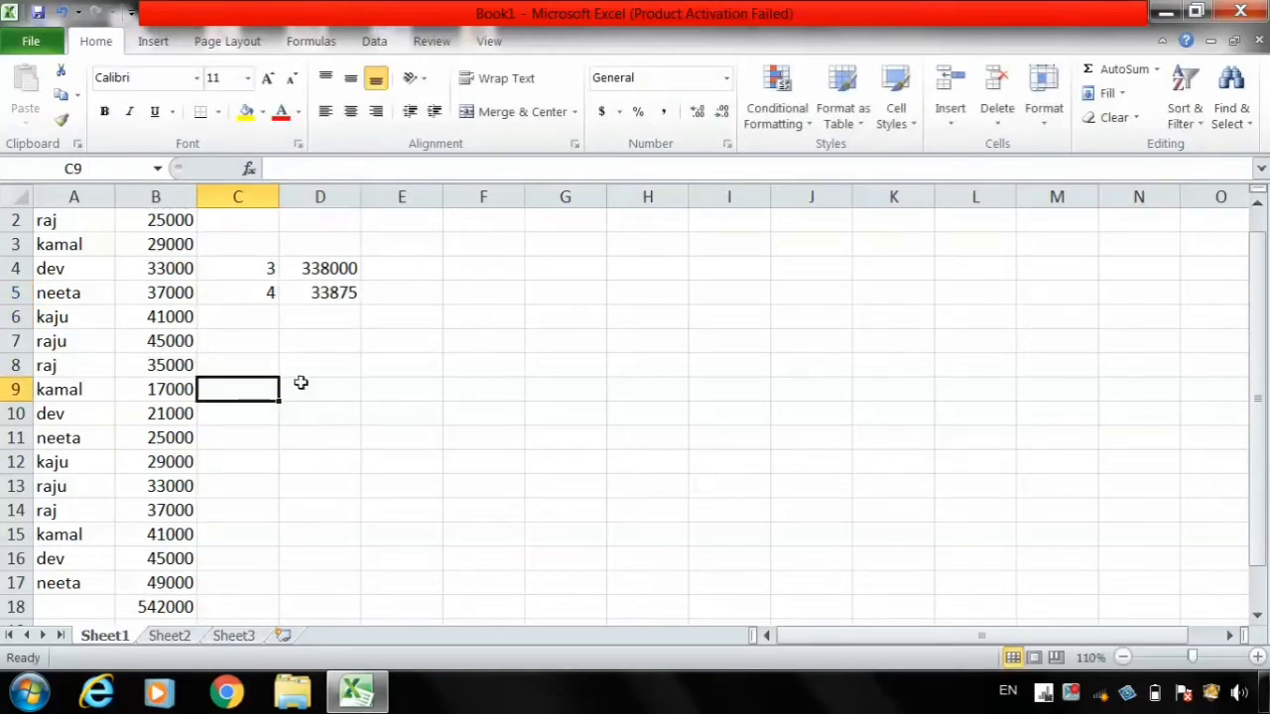
{"action": "left_click", "coordinate": [490, 377]}
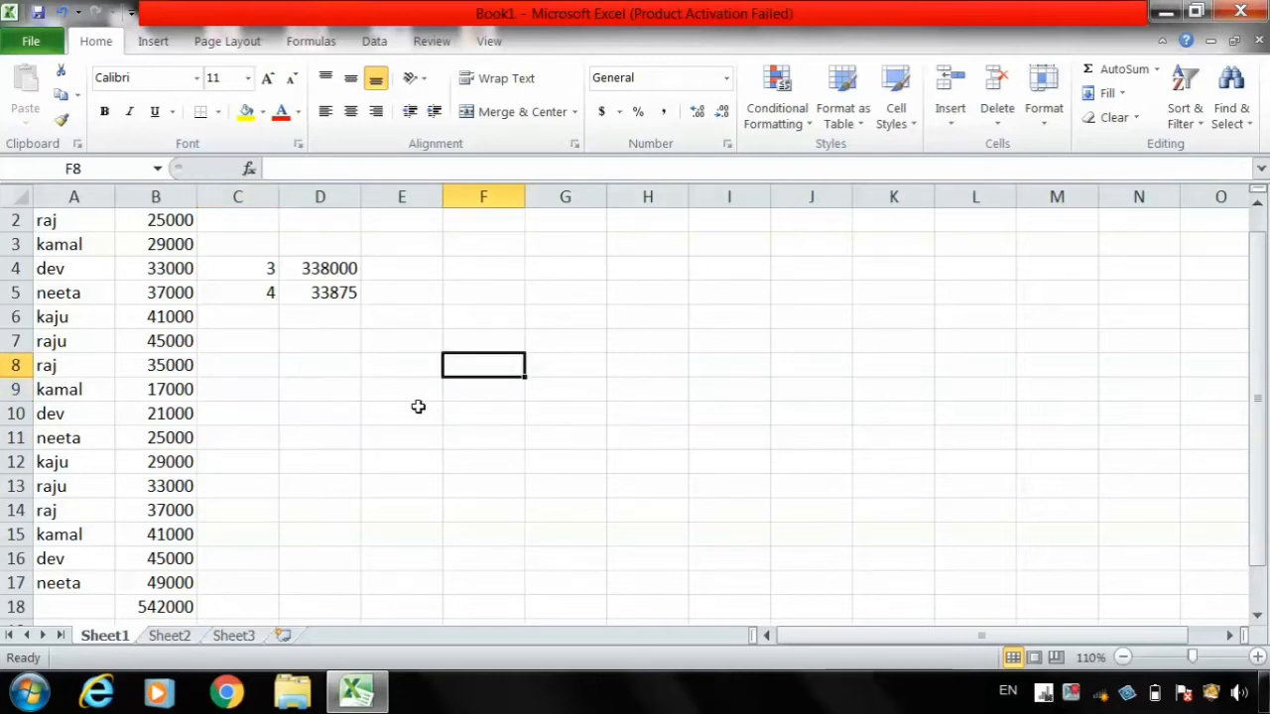
{"action": "key", "text": "ctrl+z"}
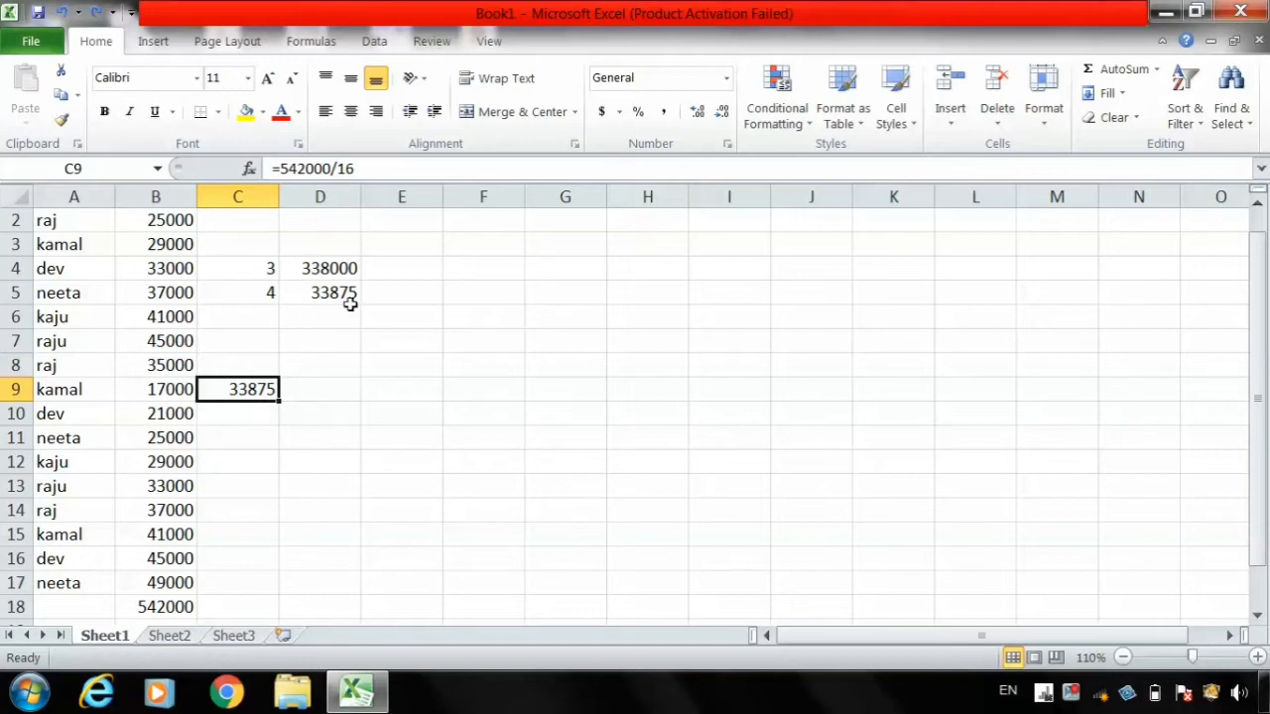
{"action": "left_click", "coordinate": [229, 439]}
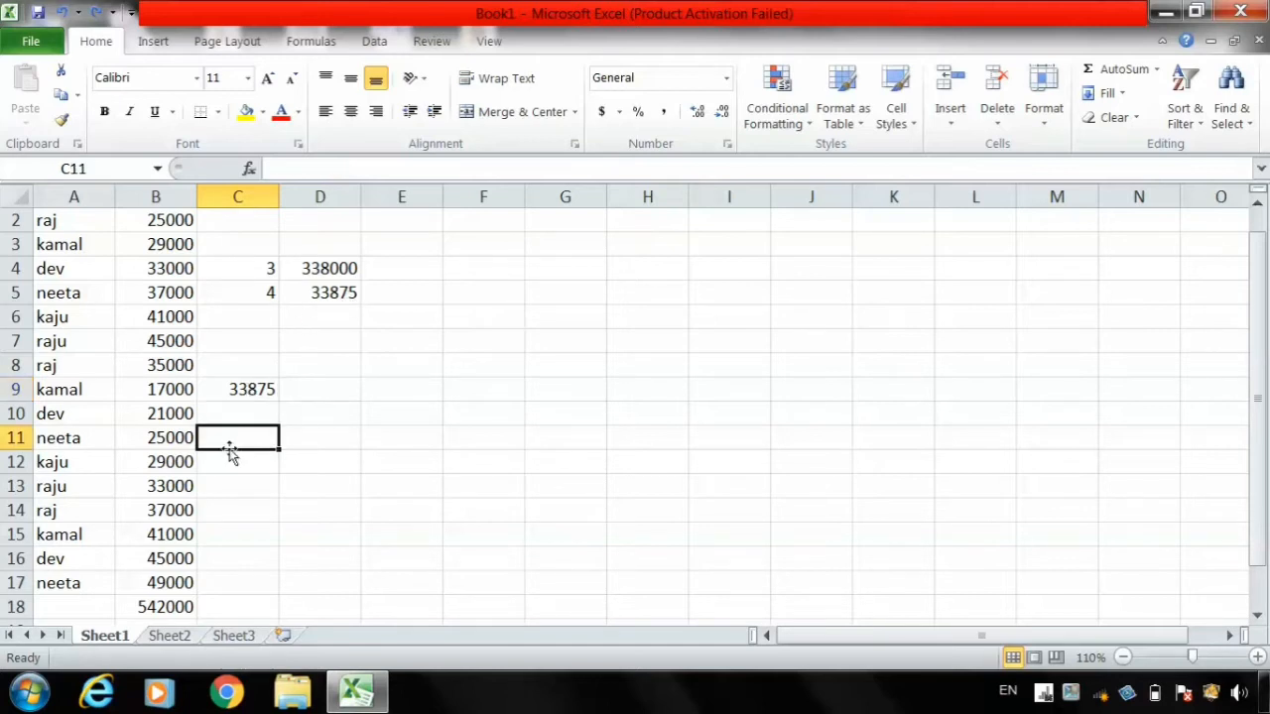
{"action": "left_click", "coordinate": [242, 395]}
{"action": "key", "text": "Delete"}
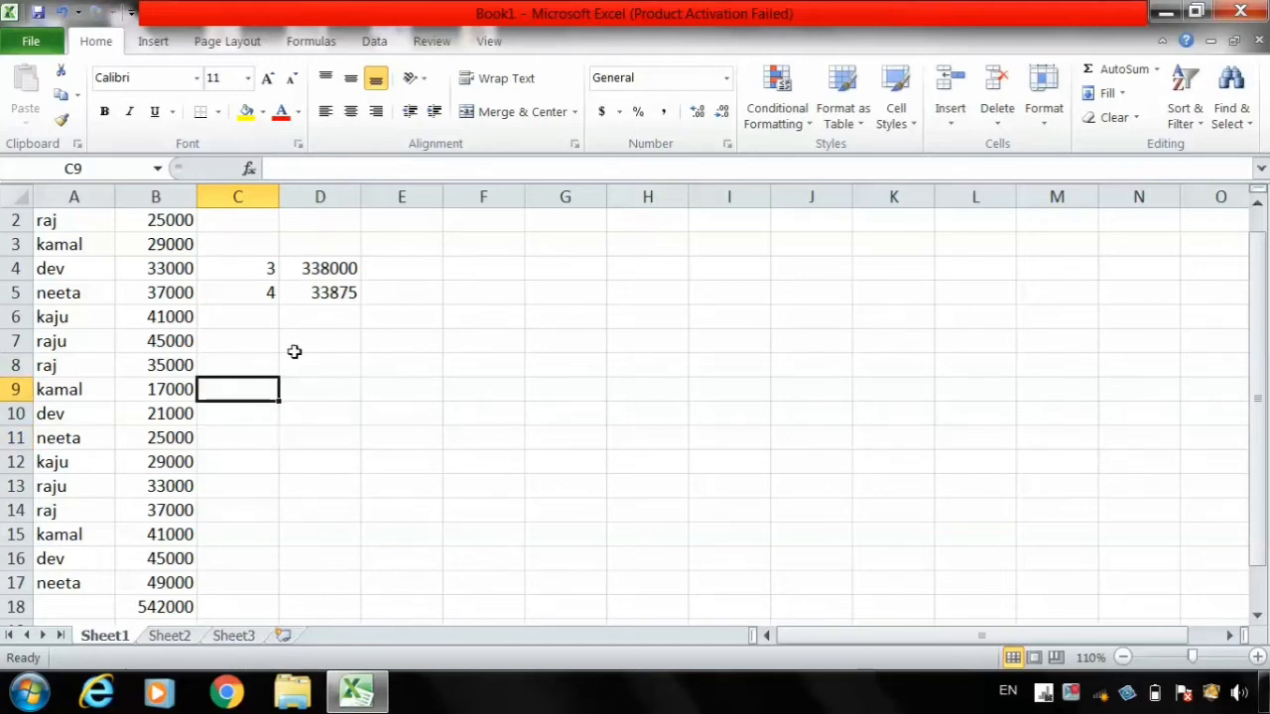
Step: Enter the number 5 in cell C6 and insert a MAX formula over A2:B18 in cell D6
{"action": "left_click", "coordinate": [246, 314]}
{"action": "type", "text": "5"}
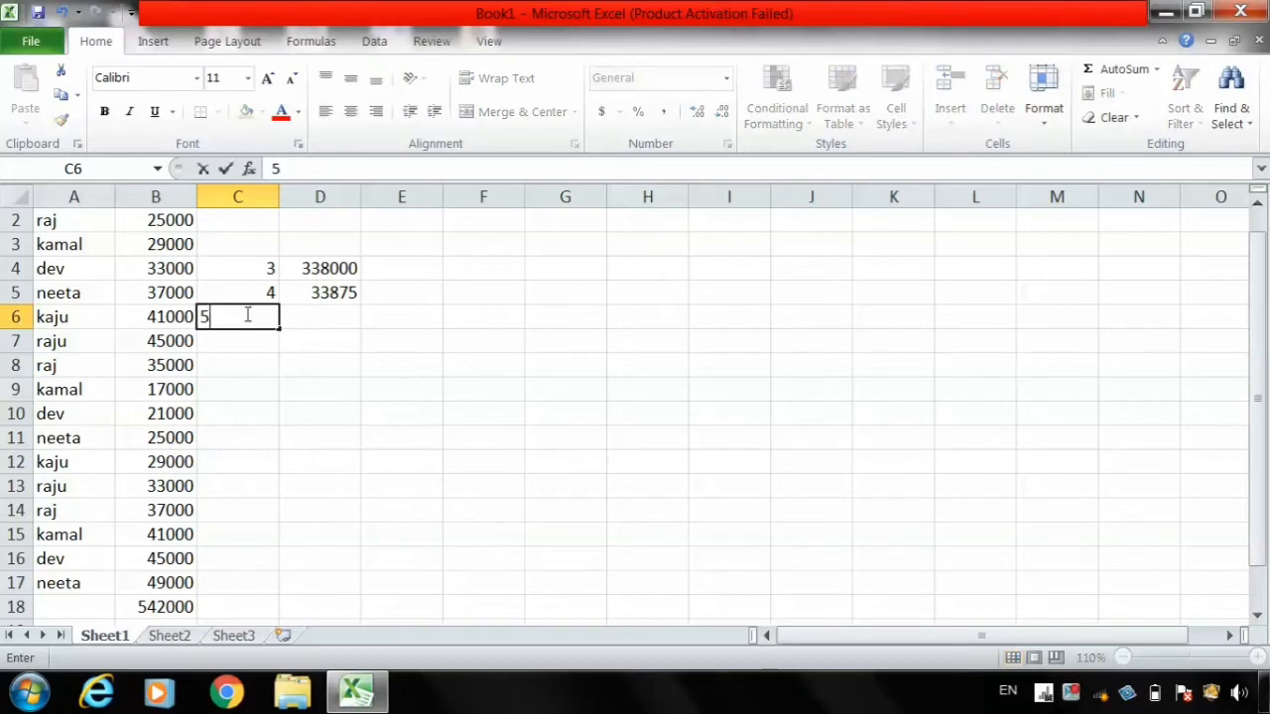
{"action": "left_click", "coordinate": [302, 321]}
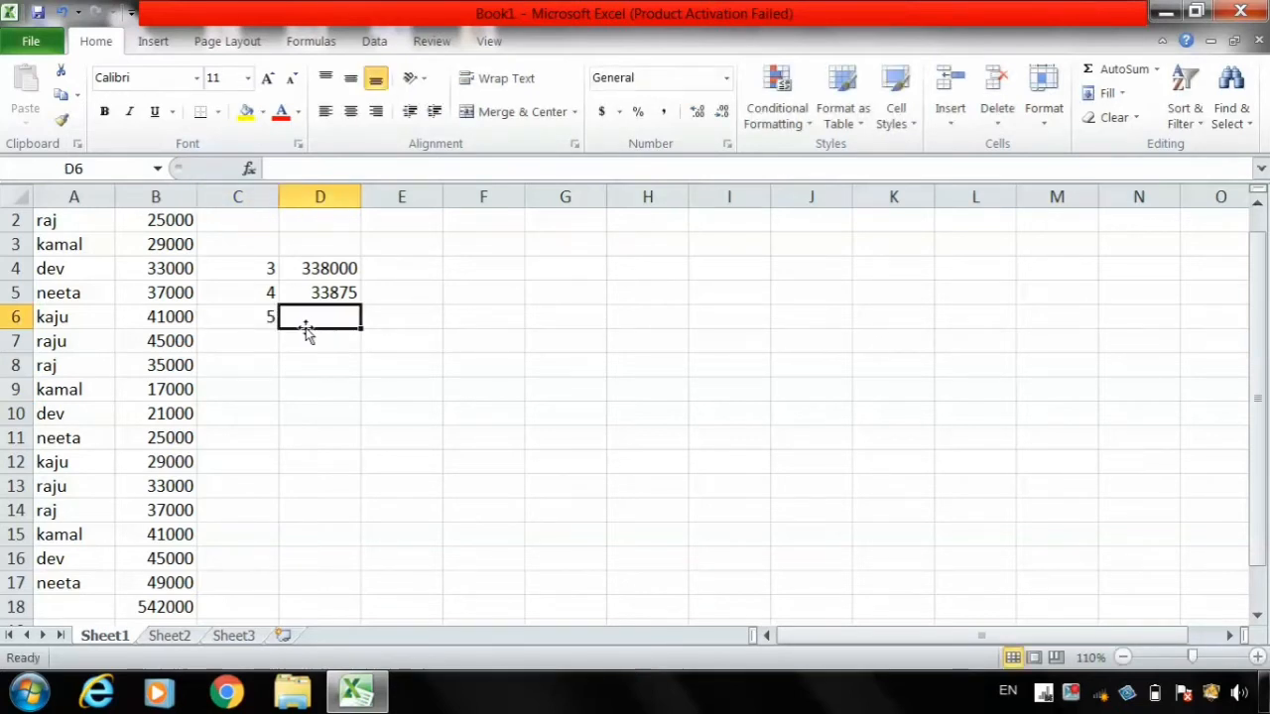
{"action": "left_click", "coordinate": [1155, 70]}
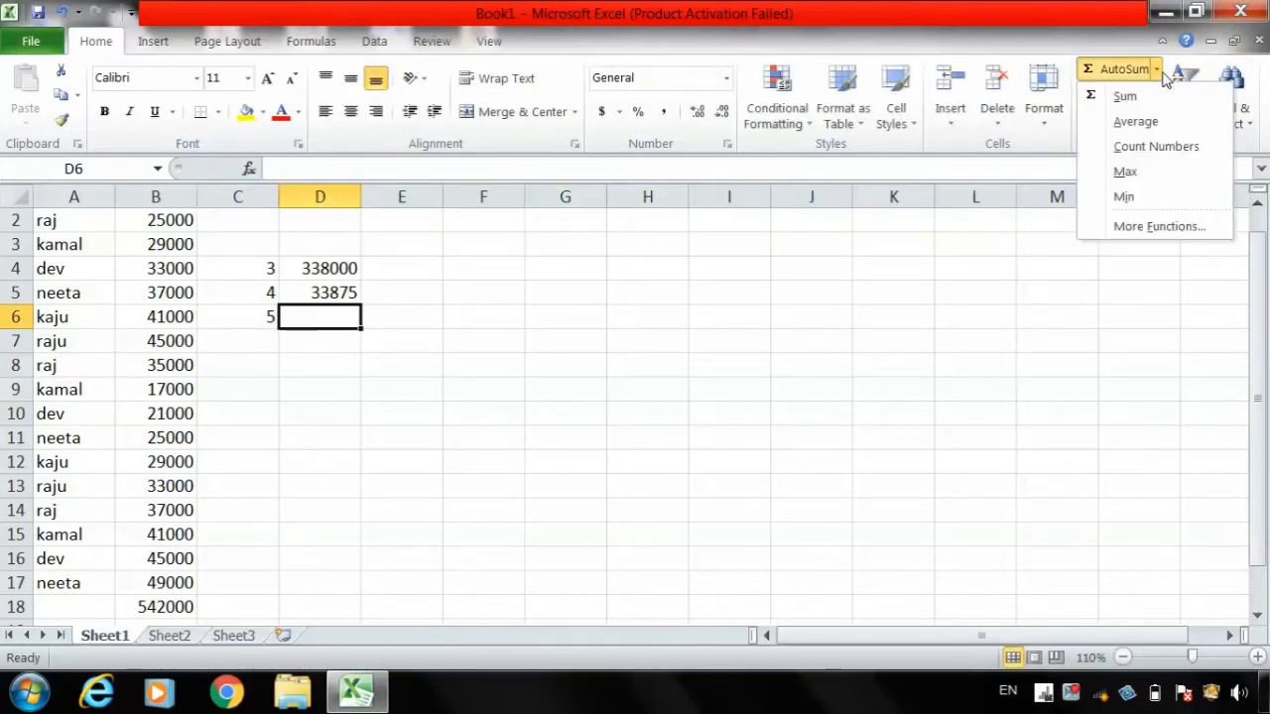
{"action": "left_click", "coordinate": [1126, 173]}
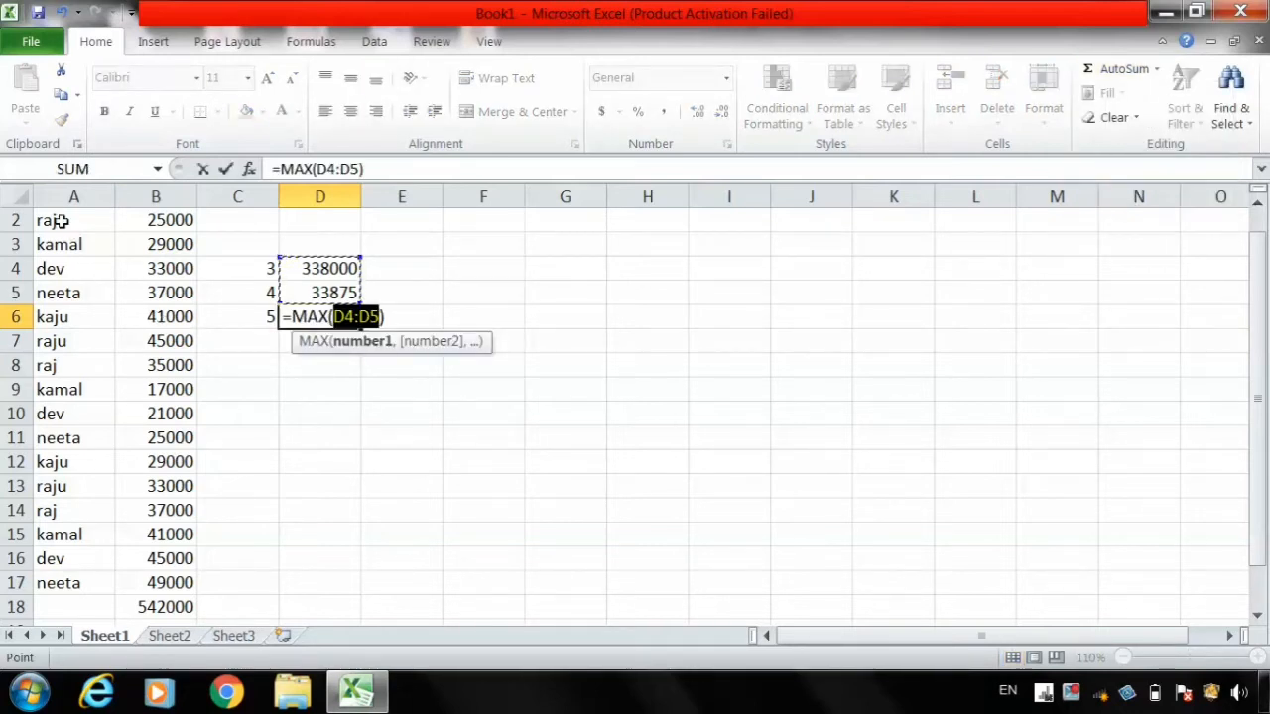
{"action": "left_click_drag", "start_coordinate": [60, 222], "coordinate": [167, 607]}
{"action": "key", "text": "Return"}
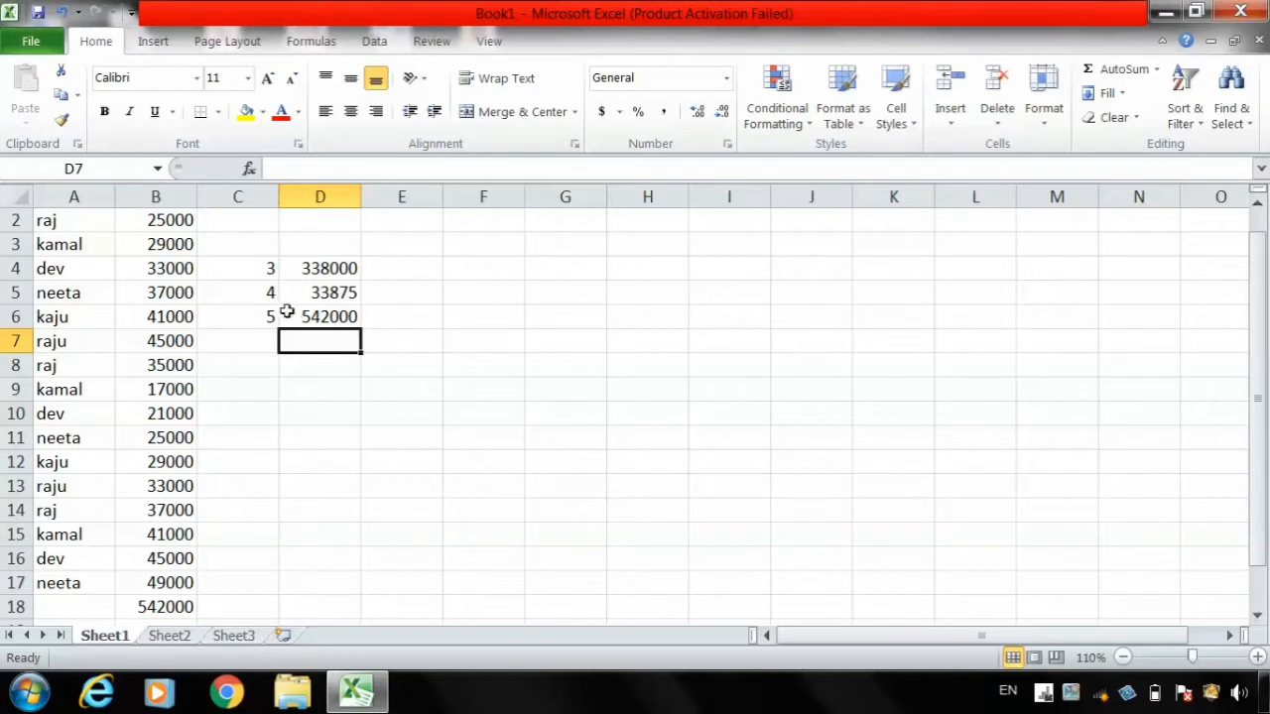
Step: Enter the number 6 in cell C7 and insert a MIN formula over A2:C18 in cell D7
{"action": "left_click", "coordinate": [253, 338]}
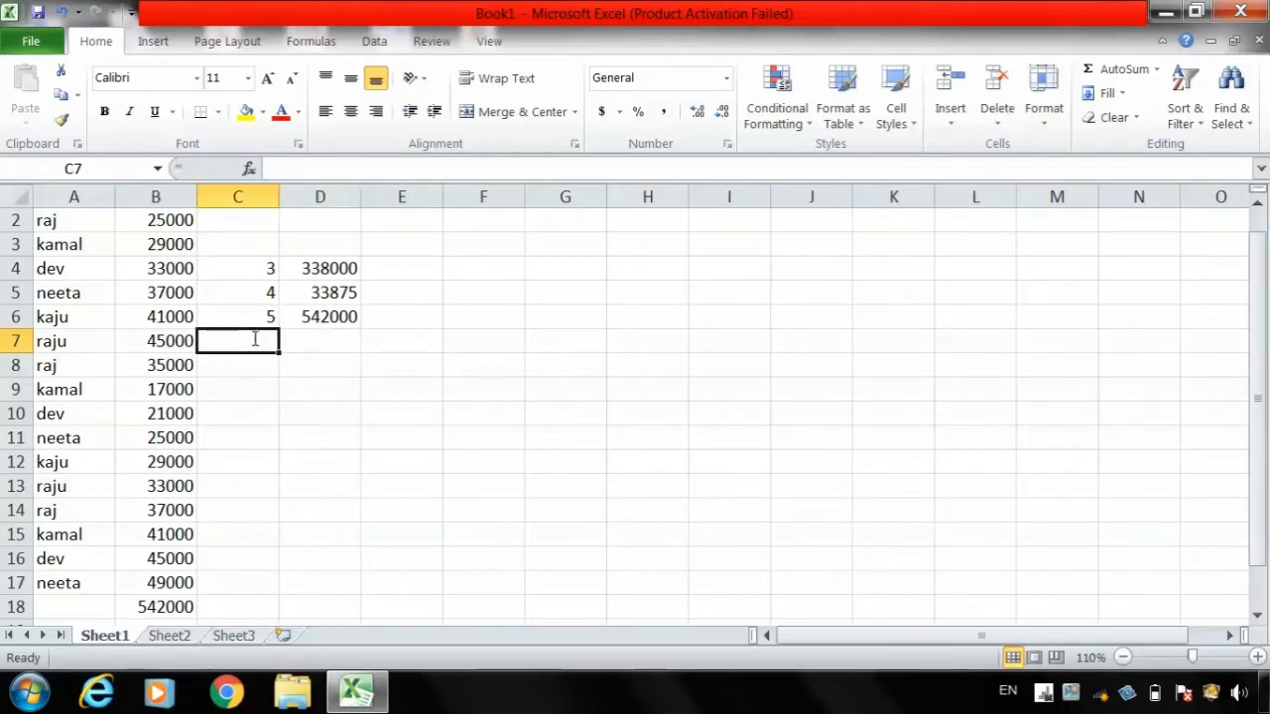
{"action": "type", "text": "6"}
{"action": "key", "text": "Return"}
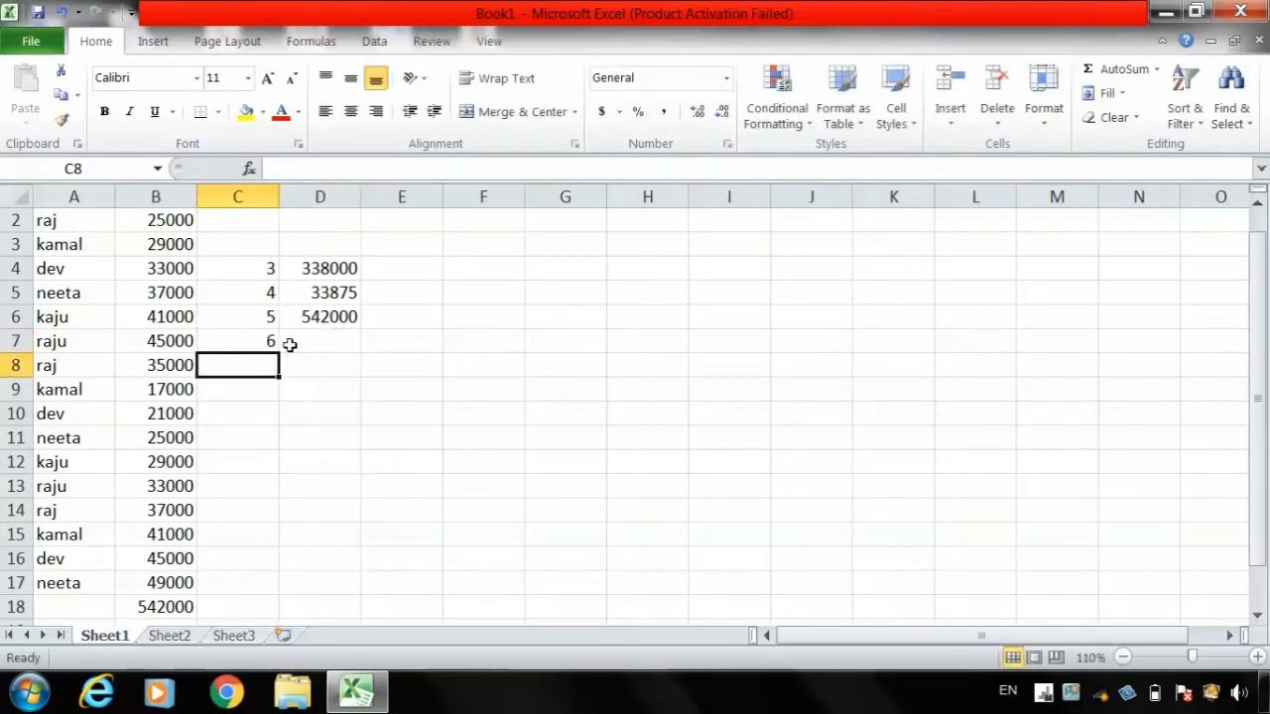
{"action": "left_click", "coordinate": [321, 346]}
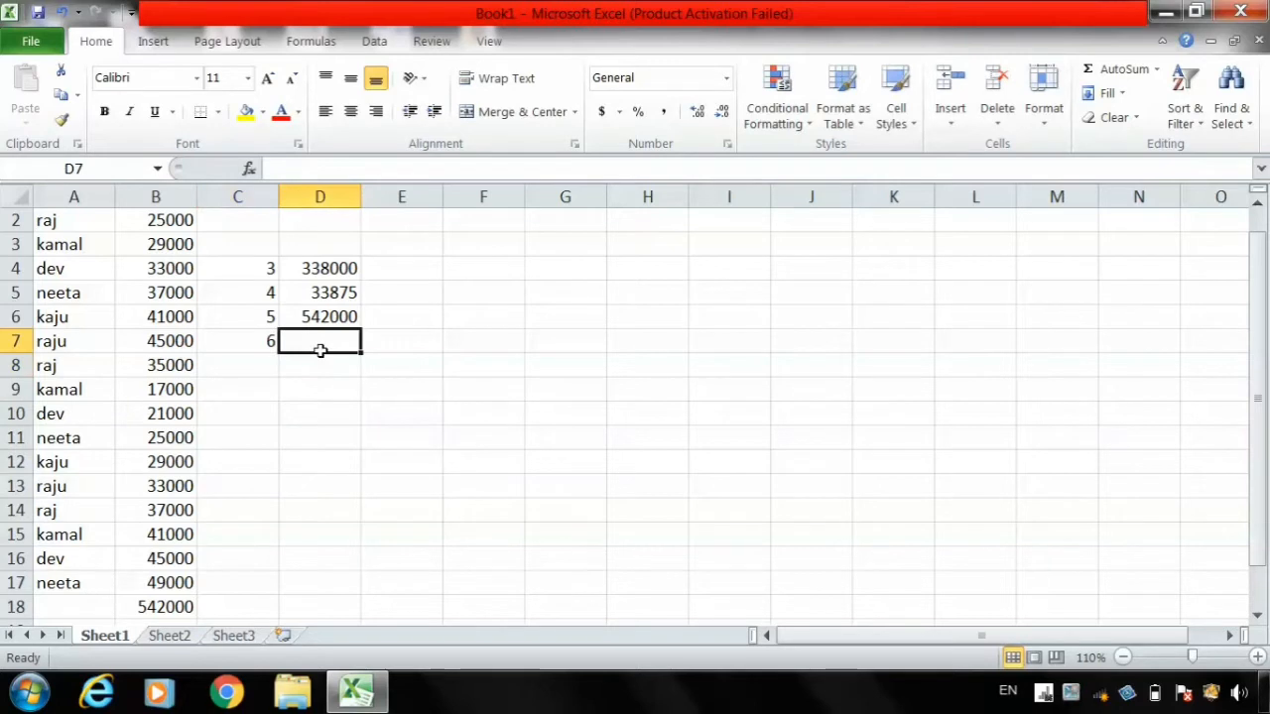
{"action": "left_click", "coordinate": [1156, 69]}
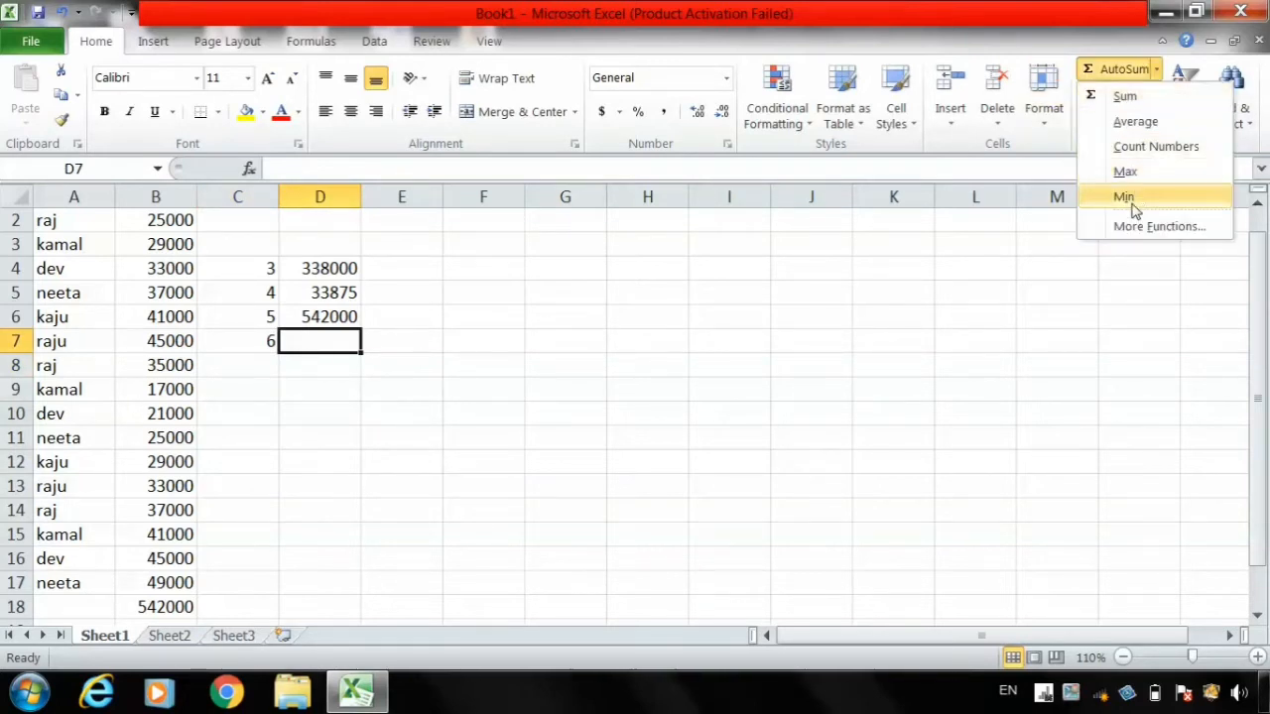
{"action": "left_click", "coordinate": [1124, 198]}
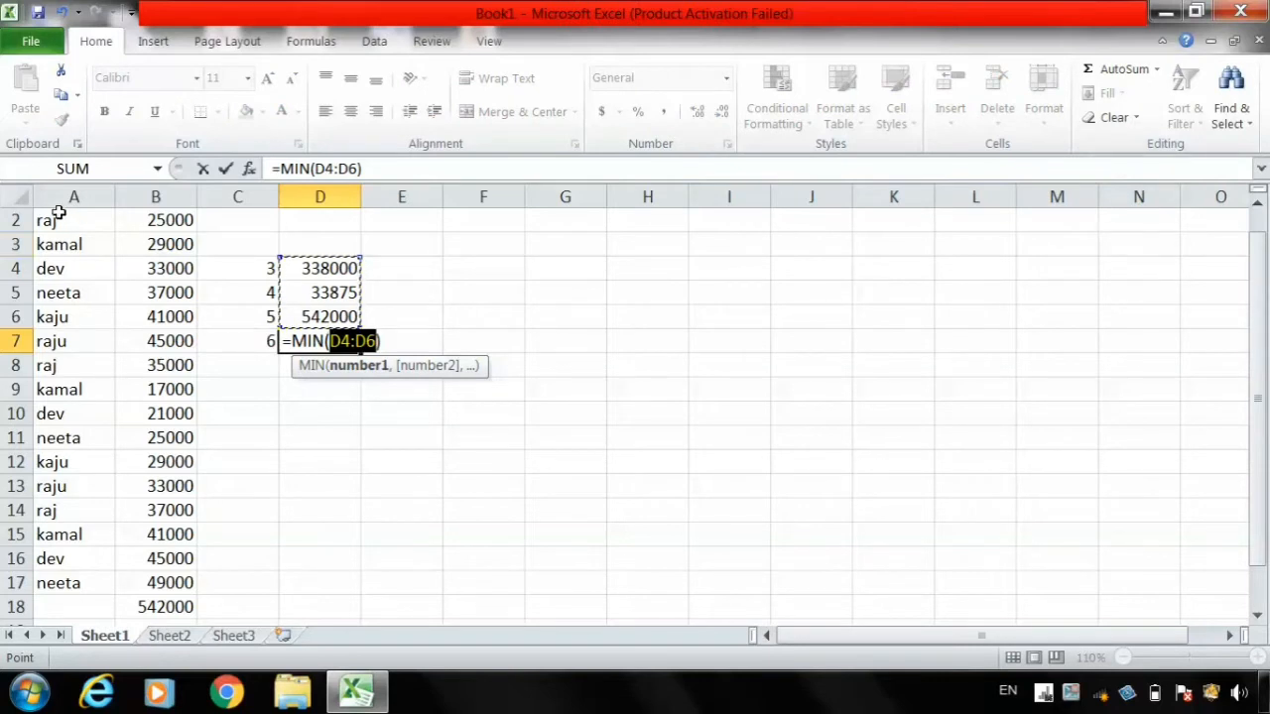
{"action": "left_click_drag", "start_coordinate": [59, 212], "coordinate": [220, 606]}
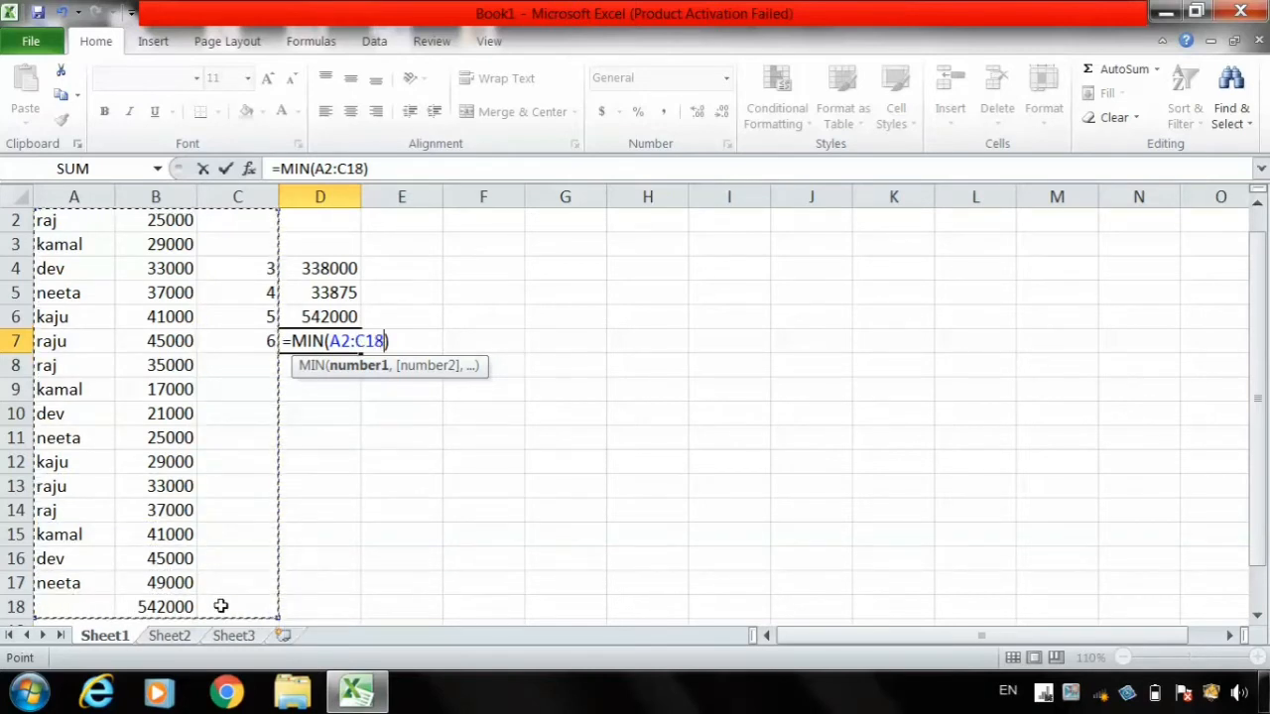
{"action": "key", "text": "Return"}
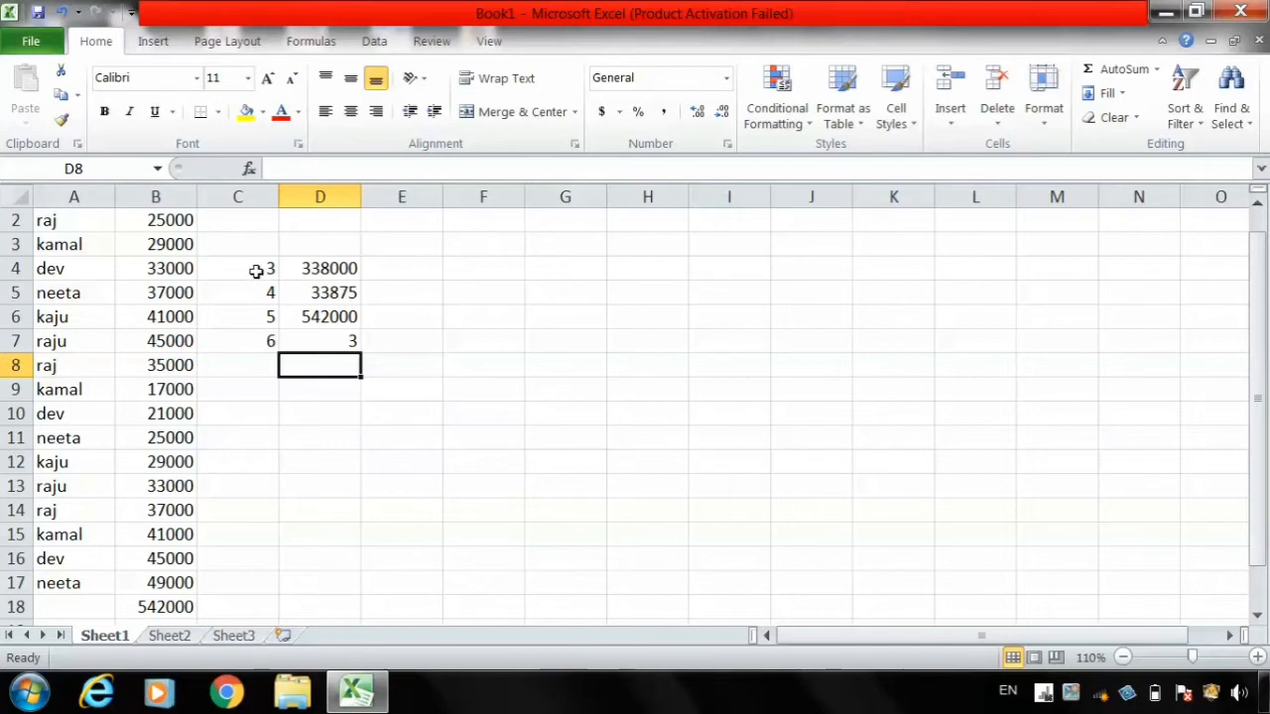
{"action": "left_click", "coordinate": [331, 338]}
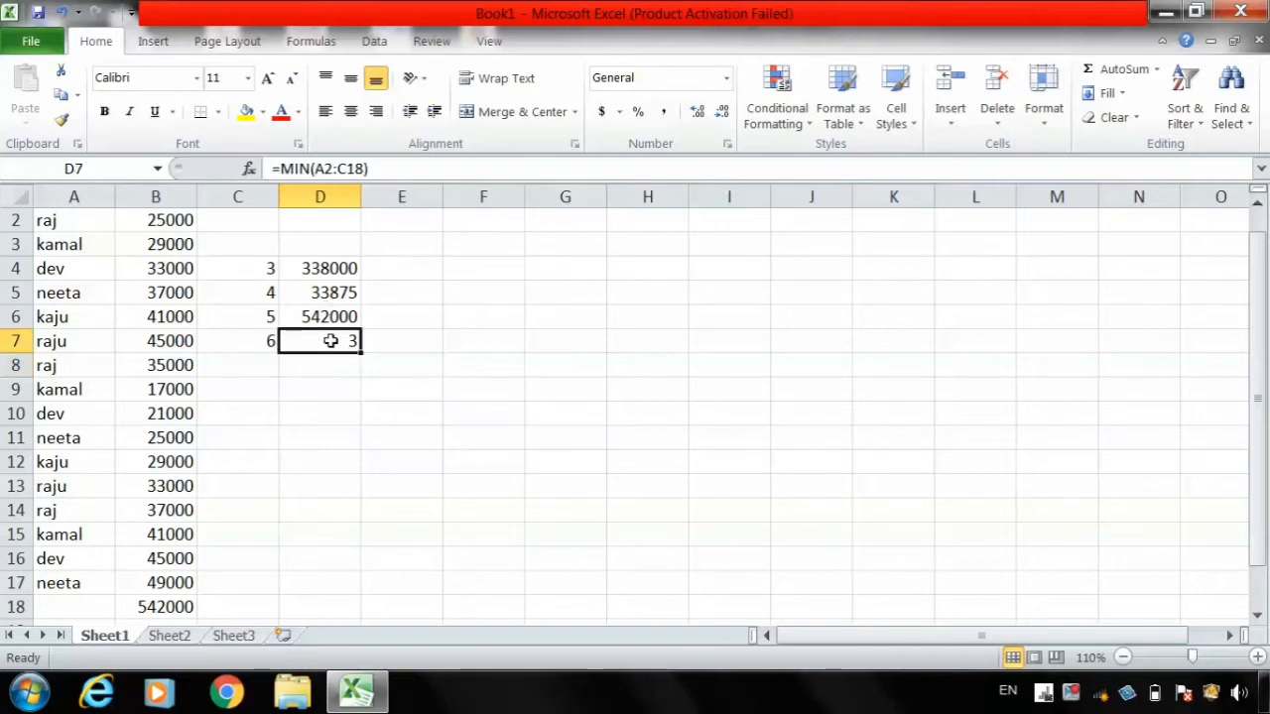
{"action": "left_click", "coordinate": [337, 168]}
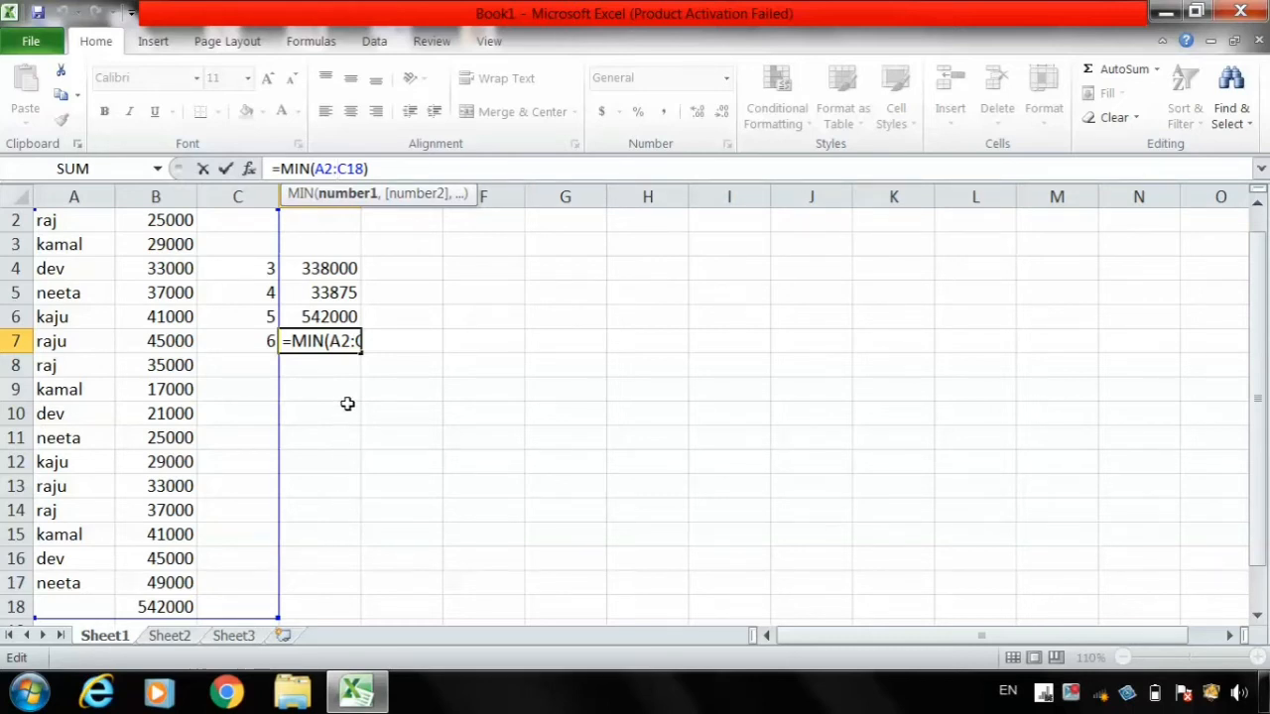
{"action": "key", "text": "Return"}
{"action": "left_click", "coordinate": [329, 341]}
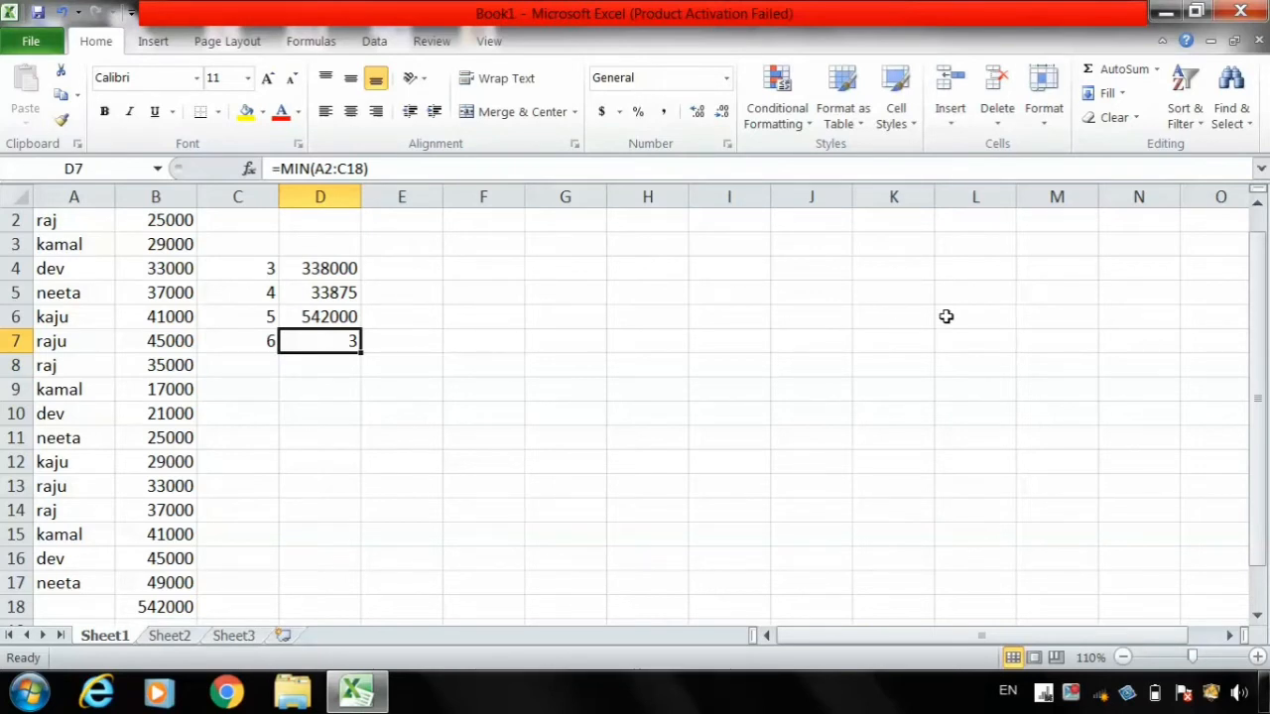
Step: Enter the number 7 in cell C8 and insert a COUNT formula over A2:B17 in cell D8
{"action": "left_click", "coordinate": [1156, 70]}
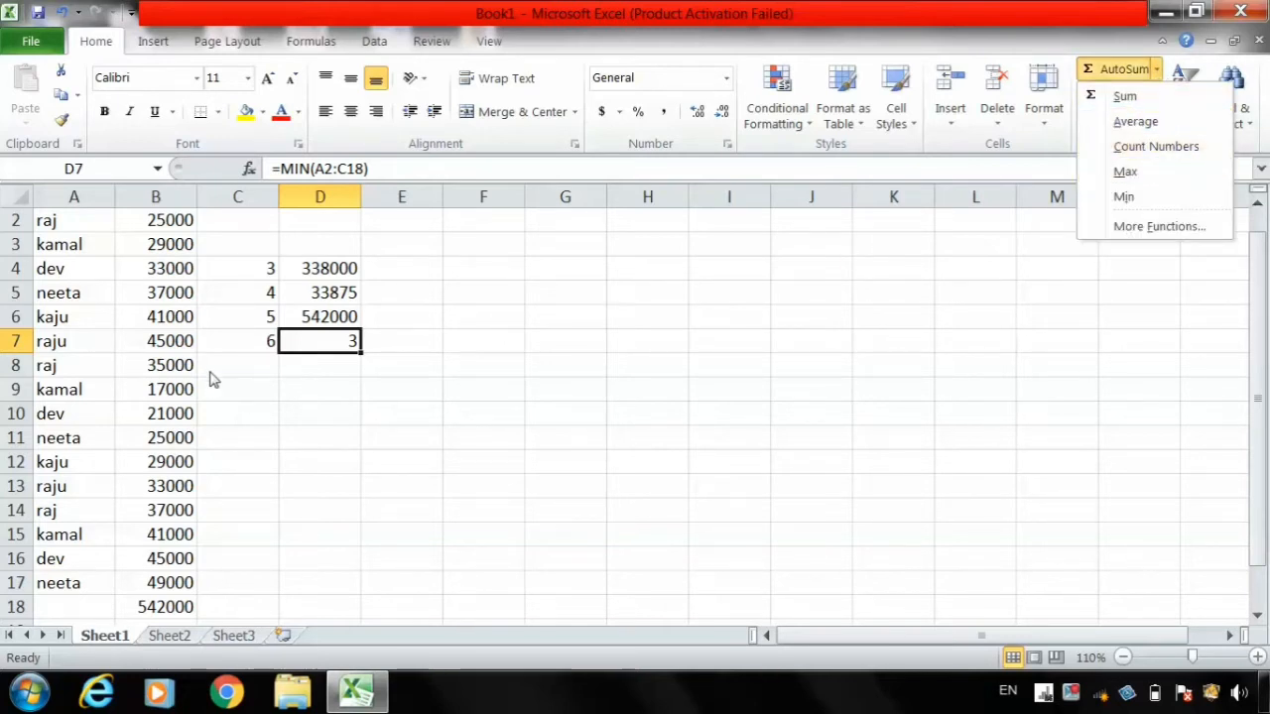
{"action": "left_click", "coordinate": [247, 362]}
{"action": "left_click", "coordinate": [247, 362]}
{"action": "type", "text": "7"}
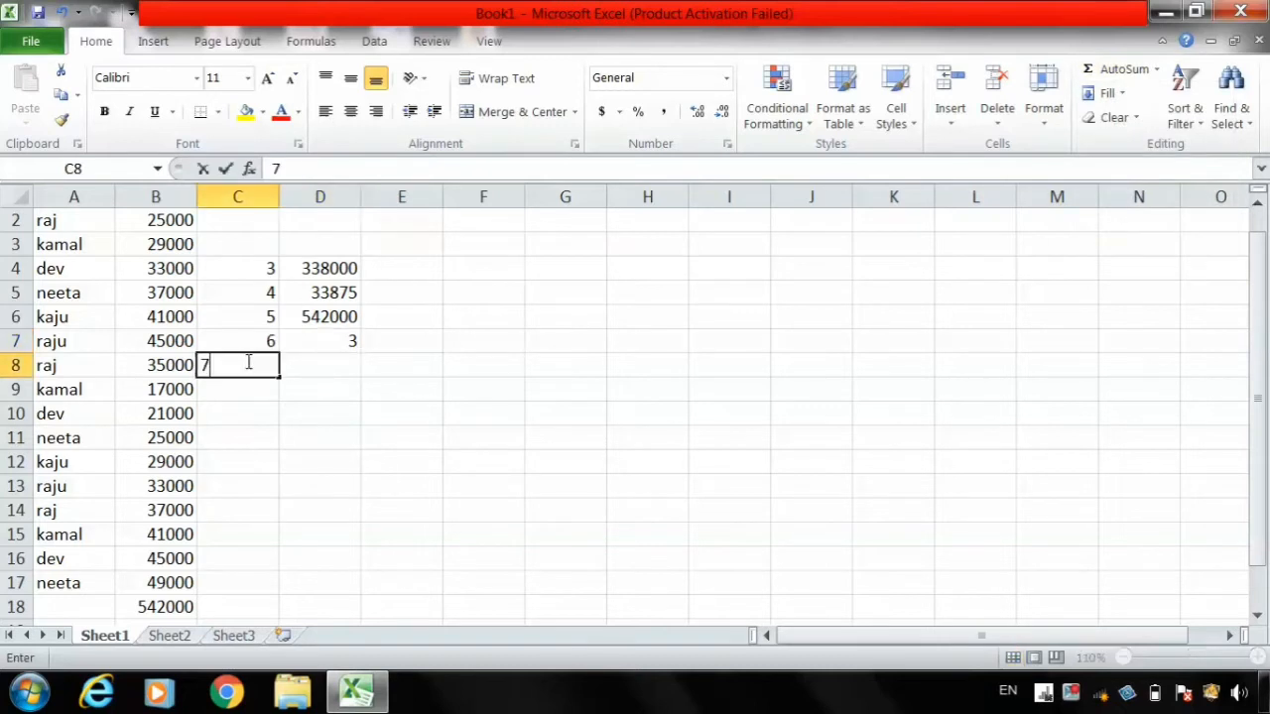
{"action": "left_click", "coordinate": [313, 364]}
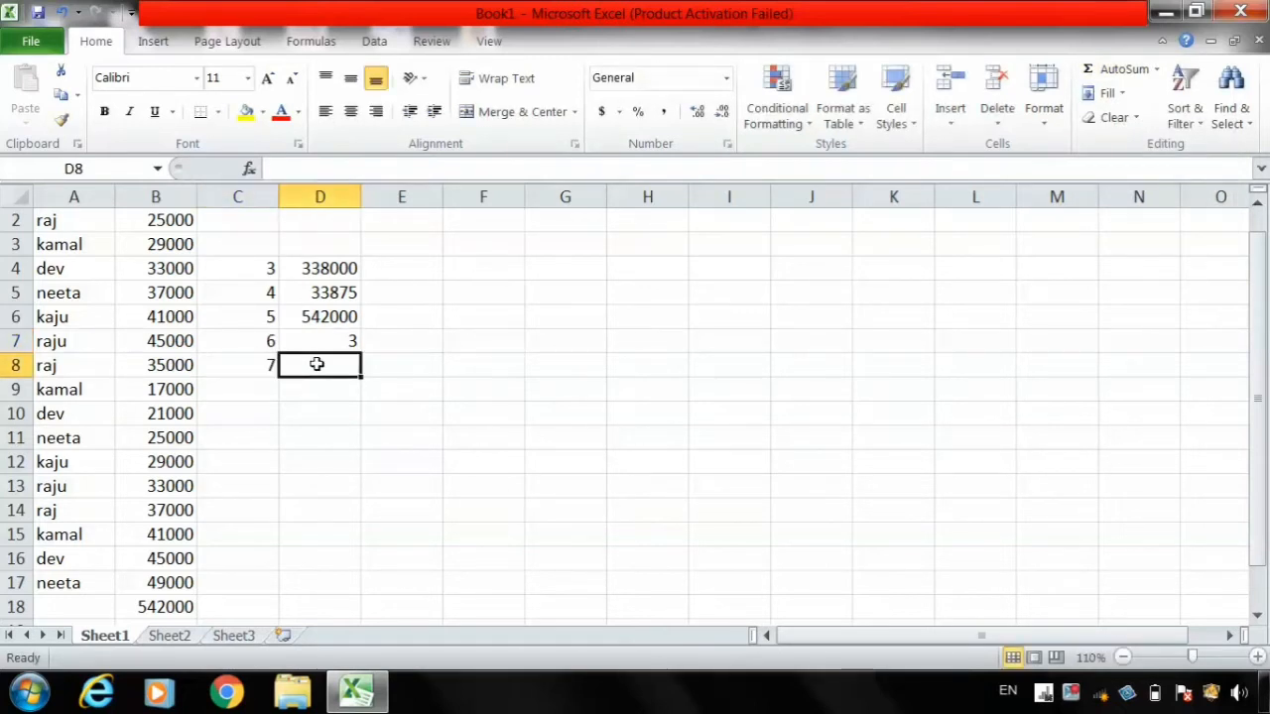
{"action": "left_click", "coordinate": [1156, 70]}
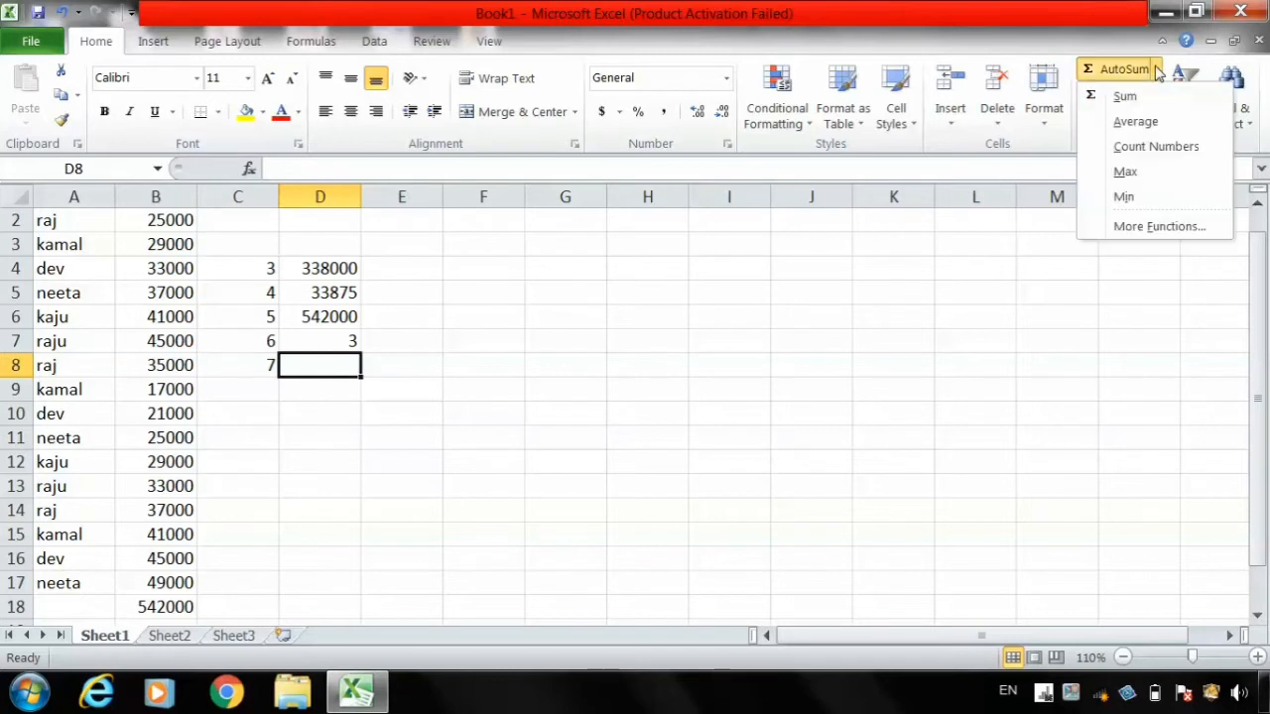
{"action": "left_click", "coordinate": [1145, 146]}
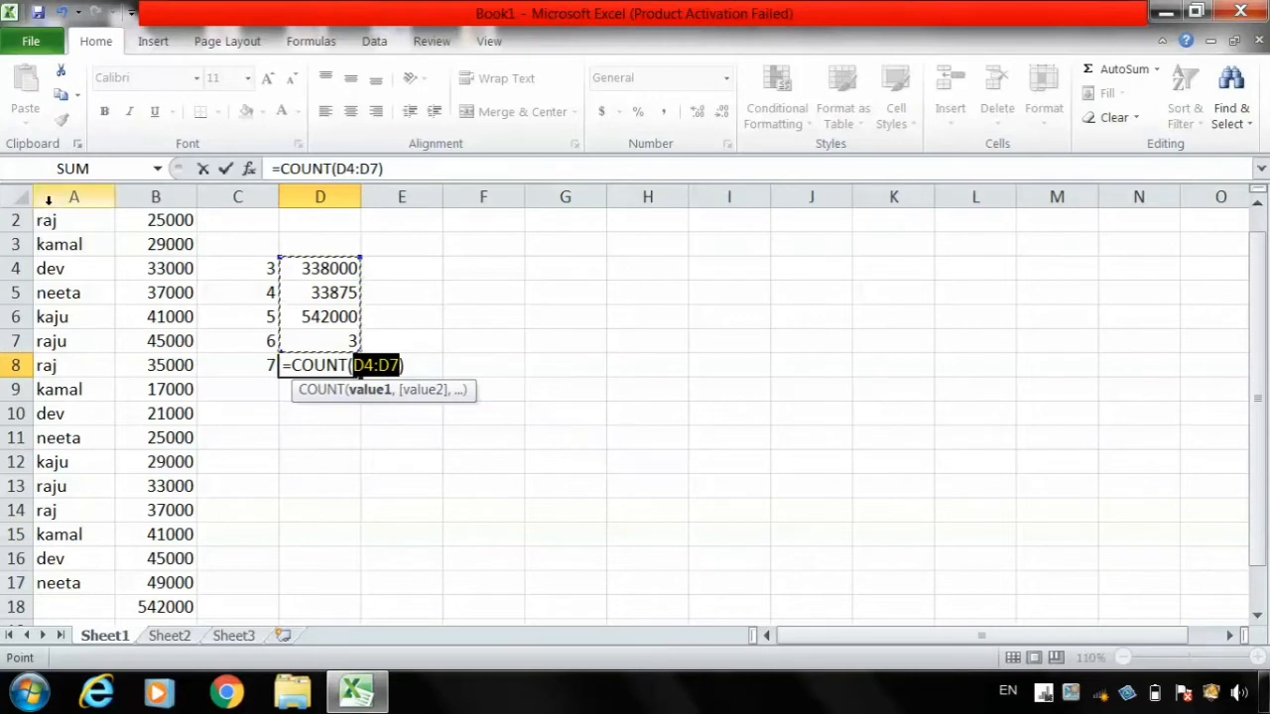
{"action": "left_click_drag", "start_coordinate": [47, 220], "coordinate": [123, 592]}
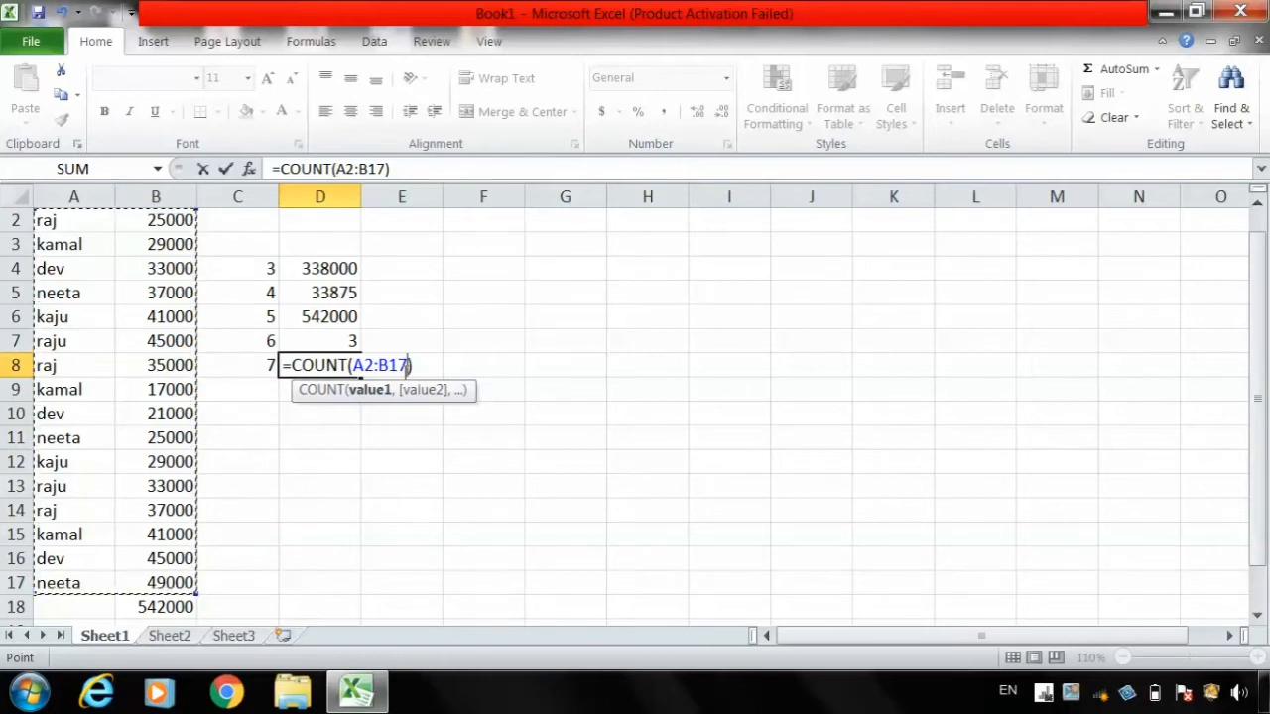
{"action": "key", "text": "Return"}
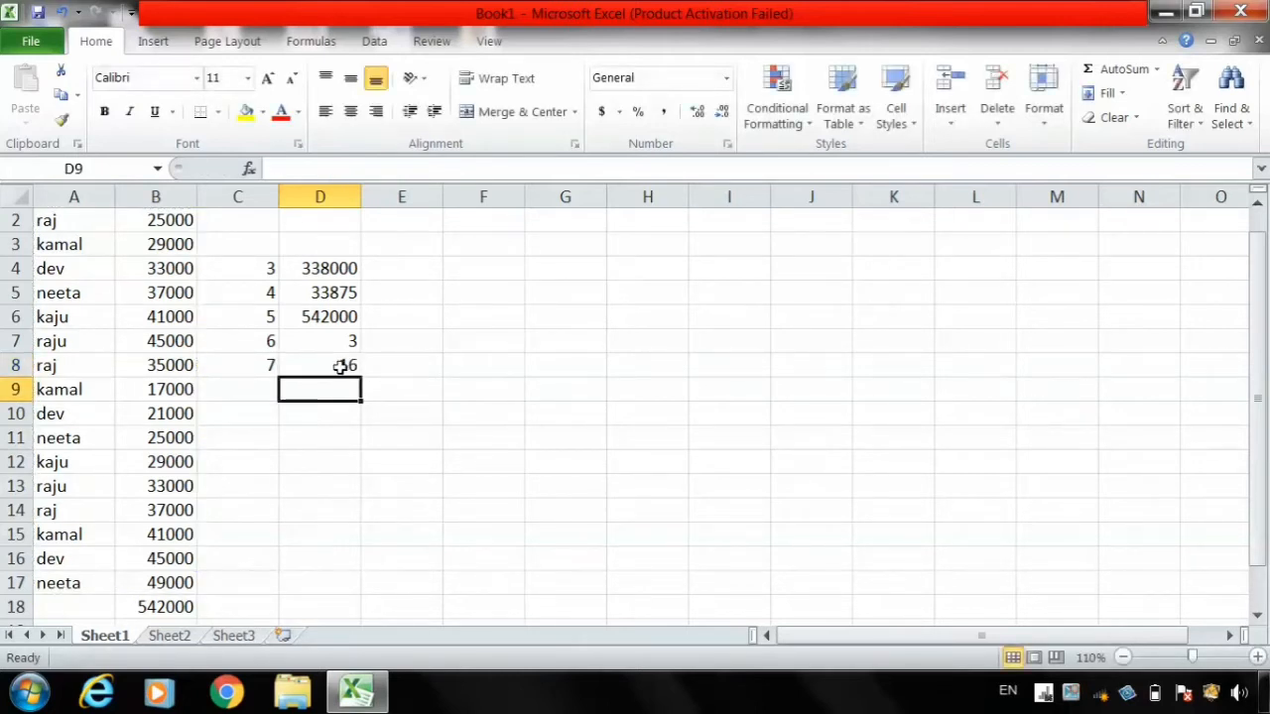
{"action": "left_click", "coordinate": [340, 367]}
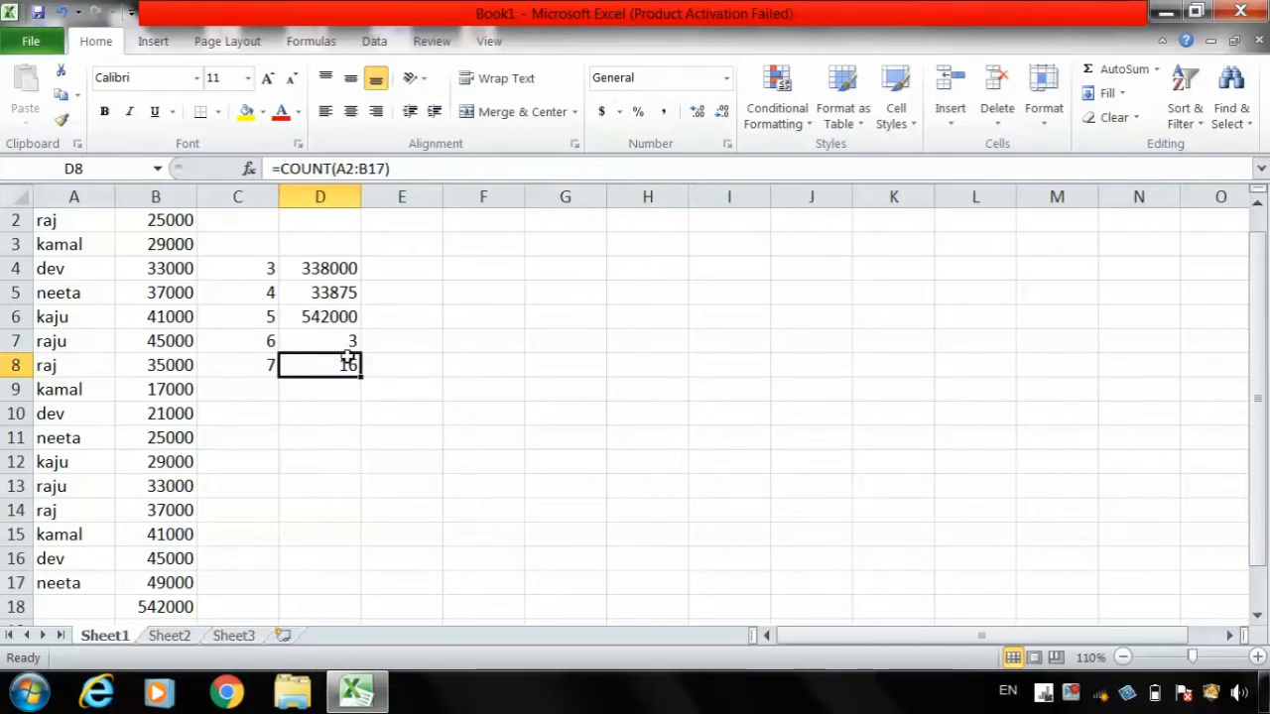
Step: Enter the number 8 in cell C9 and a COUNTA formula over A2:B17 in cell D9
{"action": "left_click", "coordinate": [256, 391]}
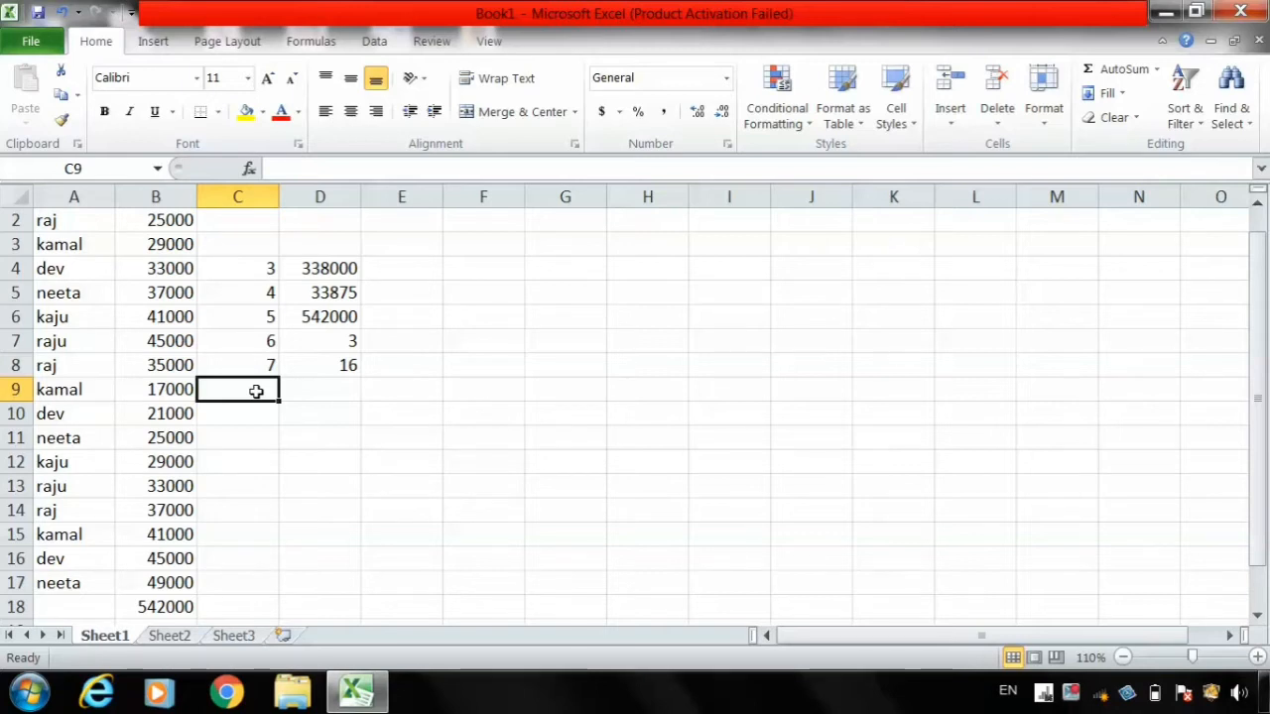
{"action": "type", "text": "8"}
{"action": "key", "text": "Return"}
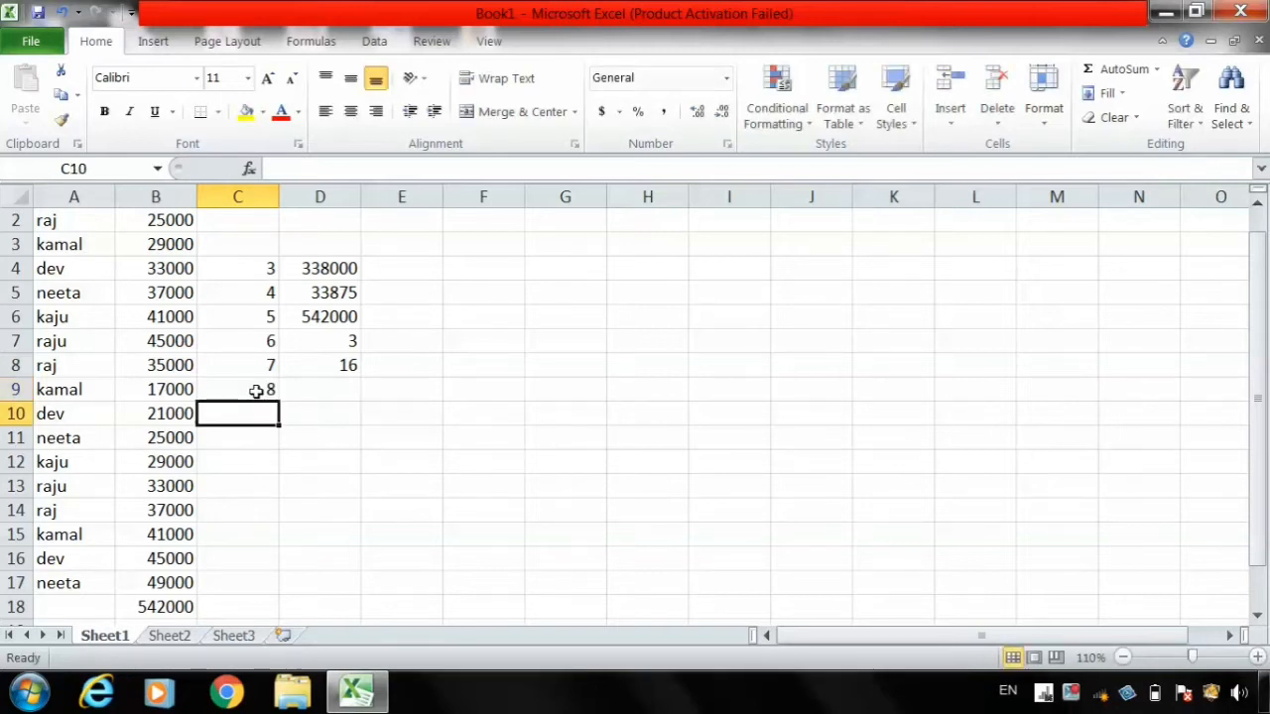
{"action": "key", "text": "Right"}
{"action": "key", "text": "Up"}
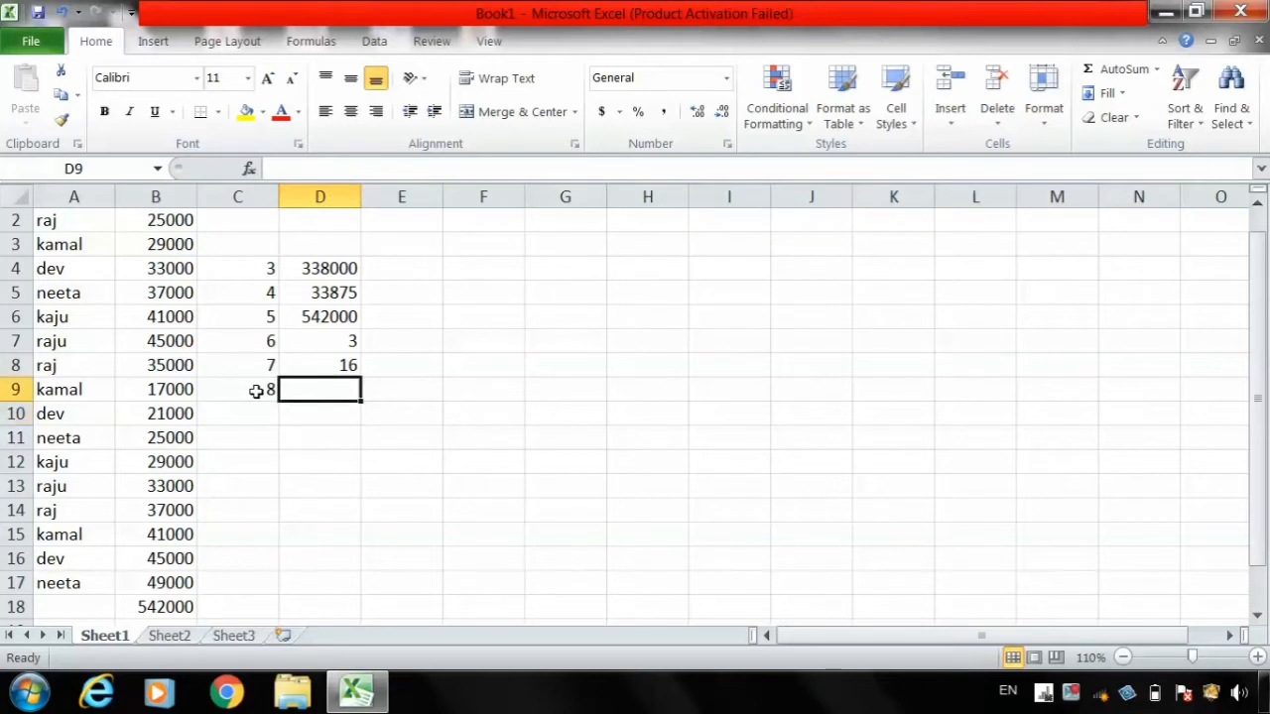
{"action": "type", "text": "="}
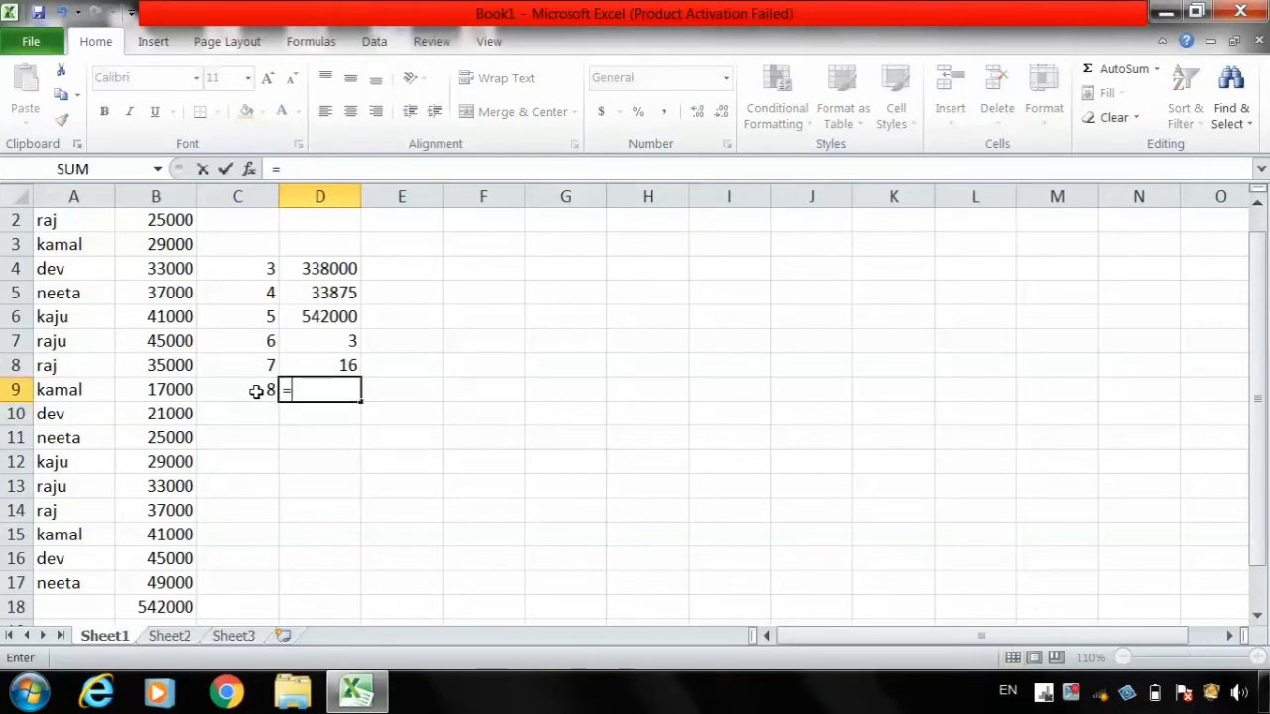
{"action": "type", "text": "count"}
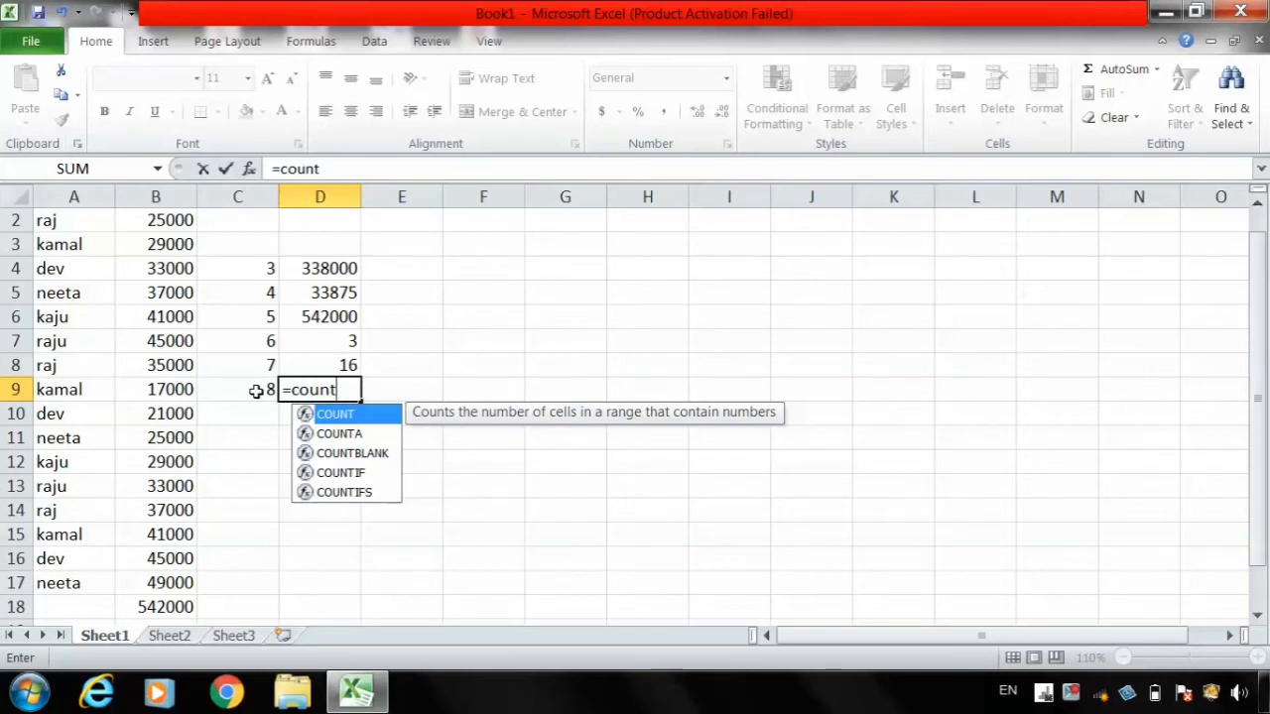
{"action": "type", "text": "a"}
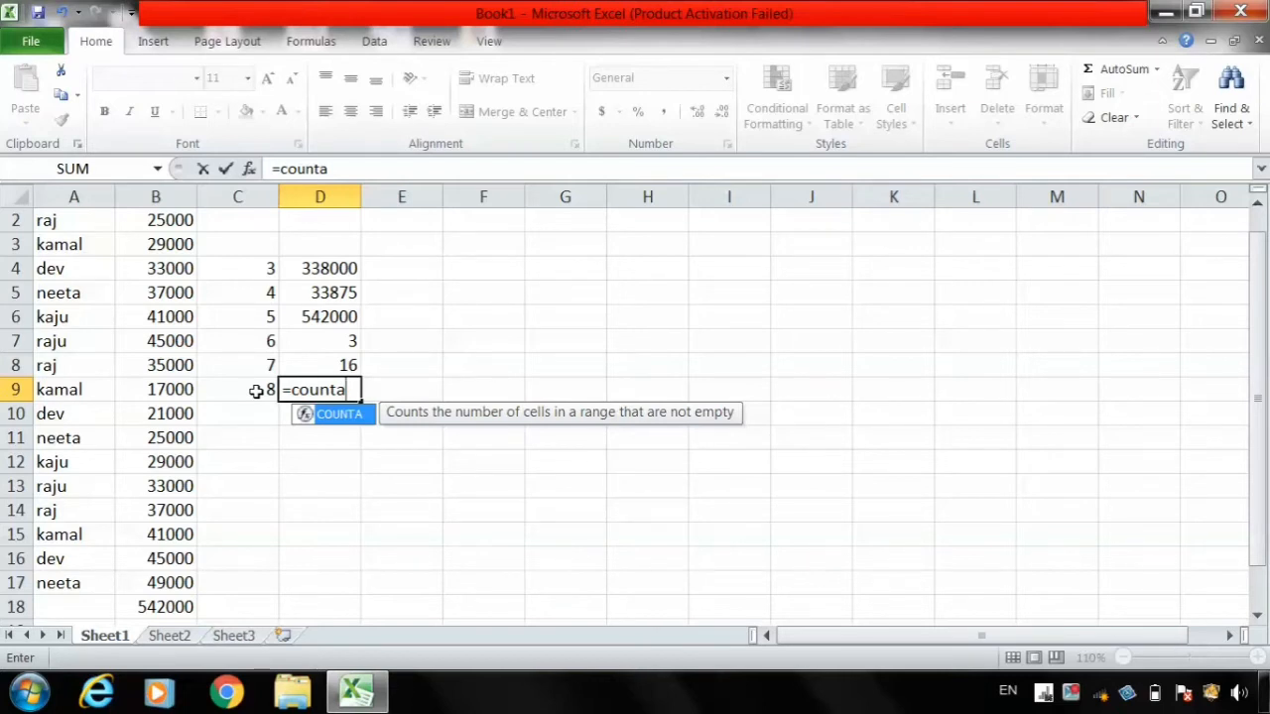
{"action": "type", "text": "("}
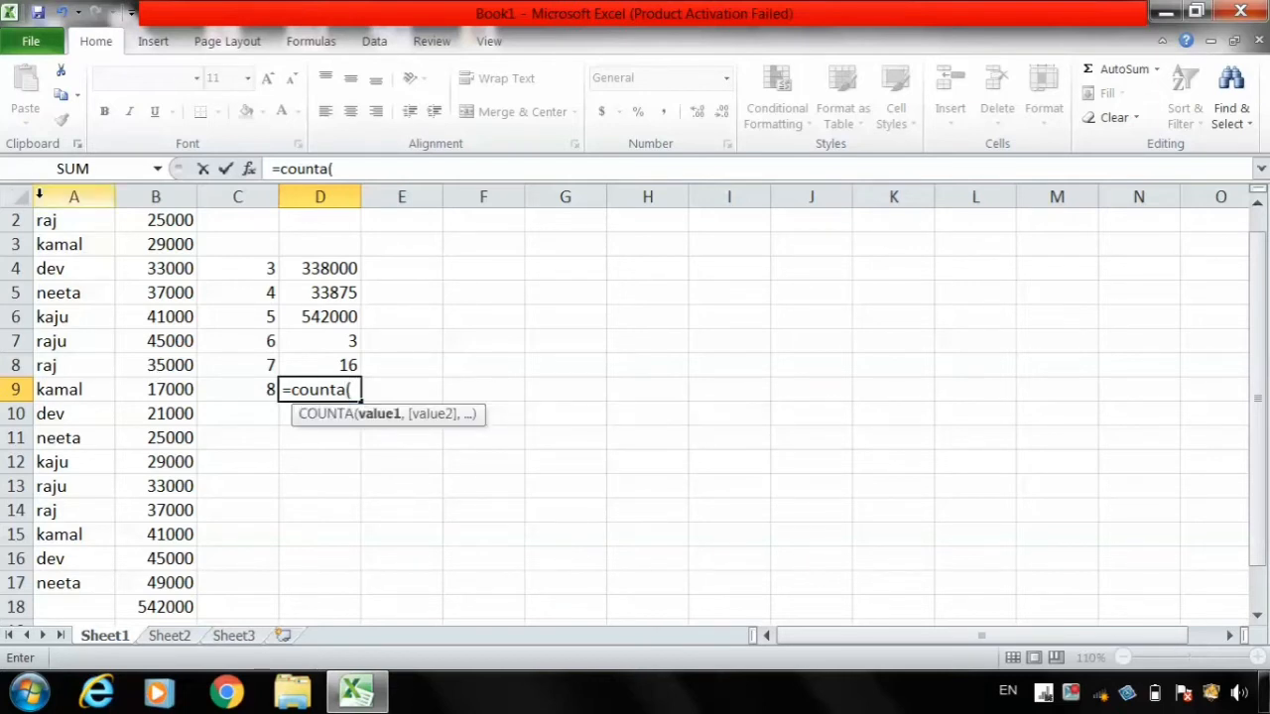
{"action": "left_click_drag", "start_coordinate": [46, 220], "coordinate": [164, 582]}
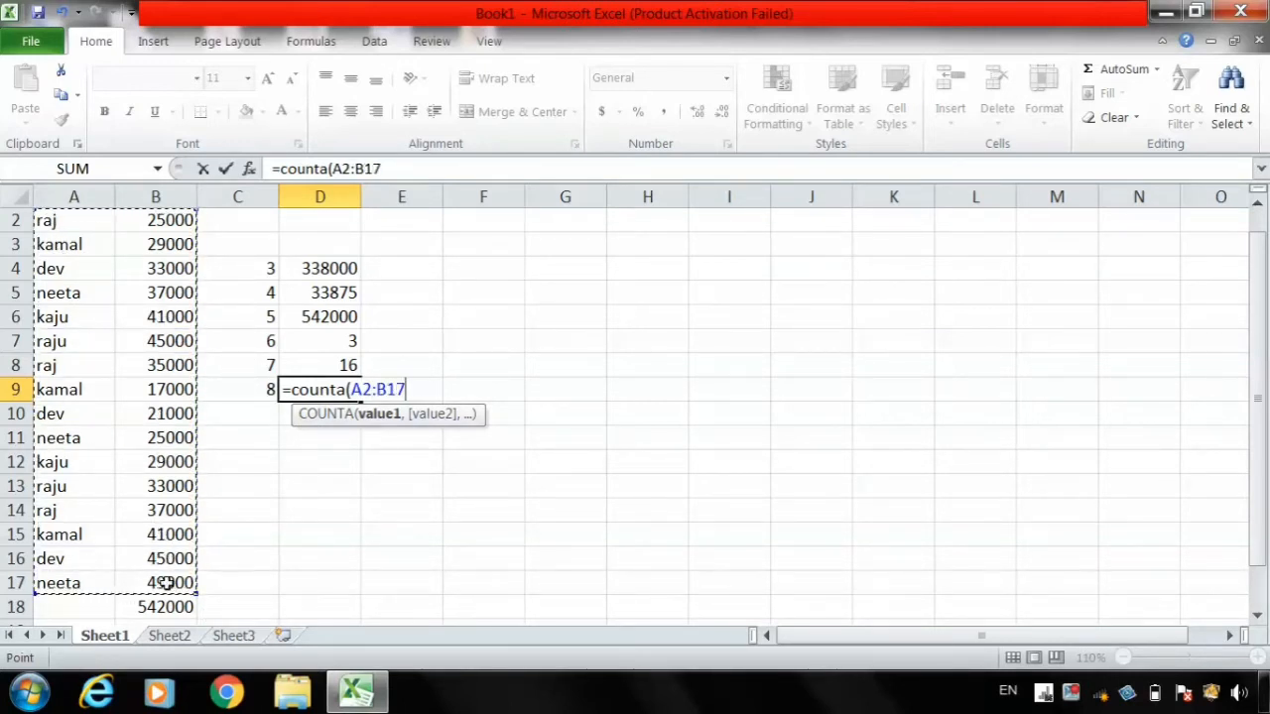
{"action": "key", "text": "Return"}
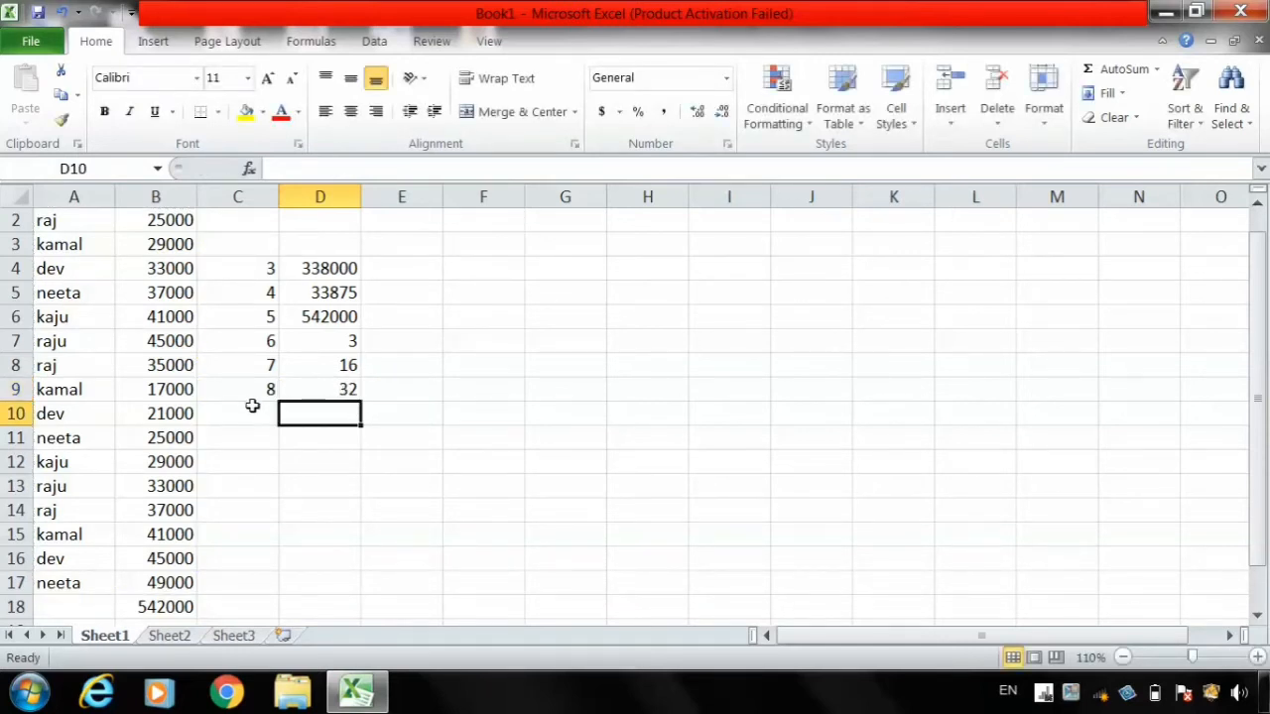
Step: Clear the names from cells A7 and A11
{"action": "left_click", "coordinate": [81, 341]}
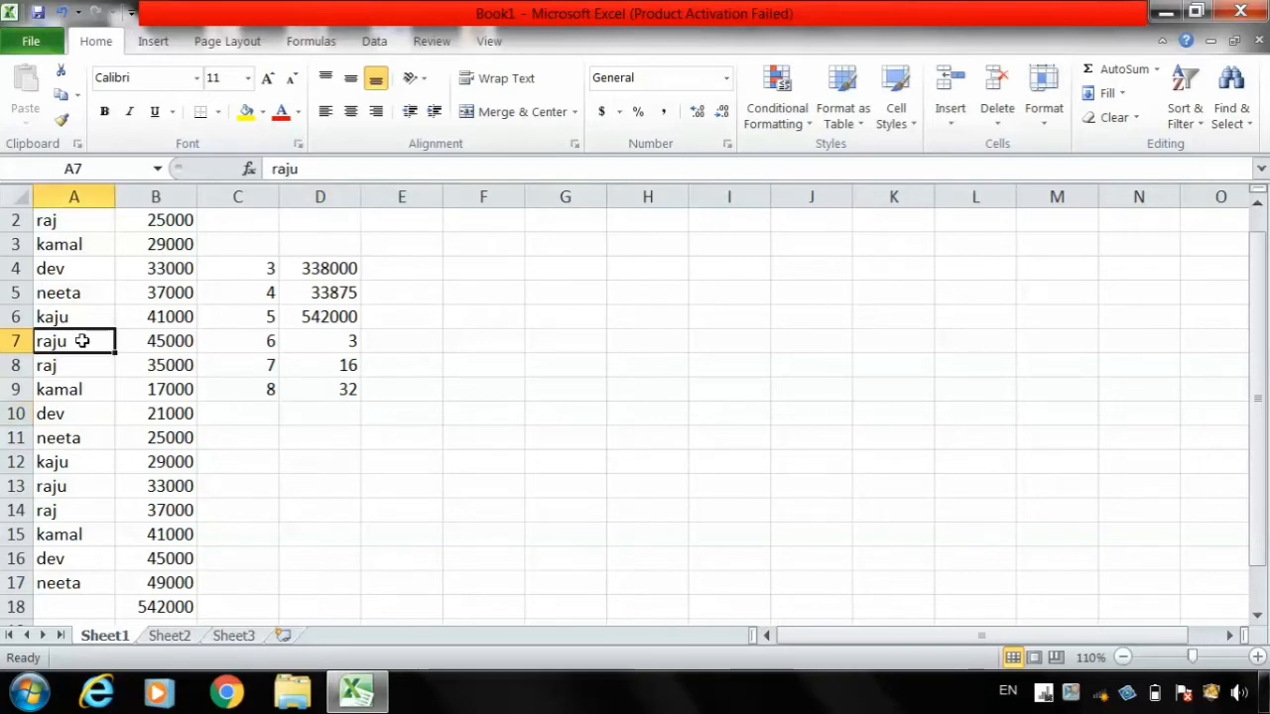
{"action": "key", "text": "Delete"}
{"action": "left_click", "coordinate": [142, 389]}
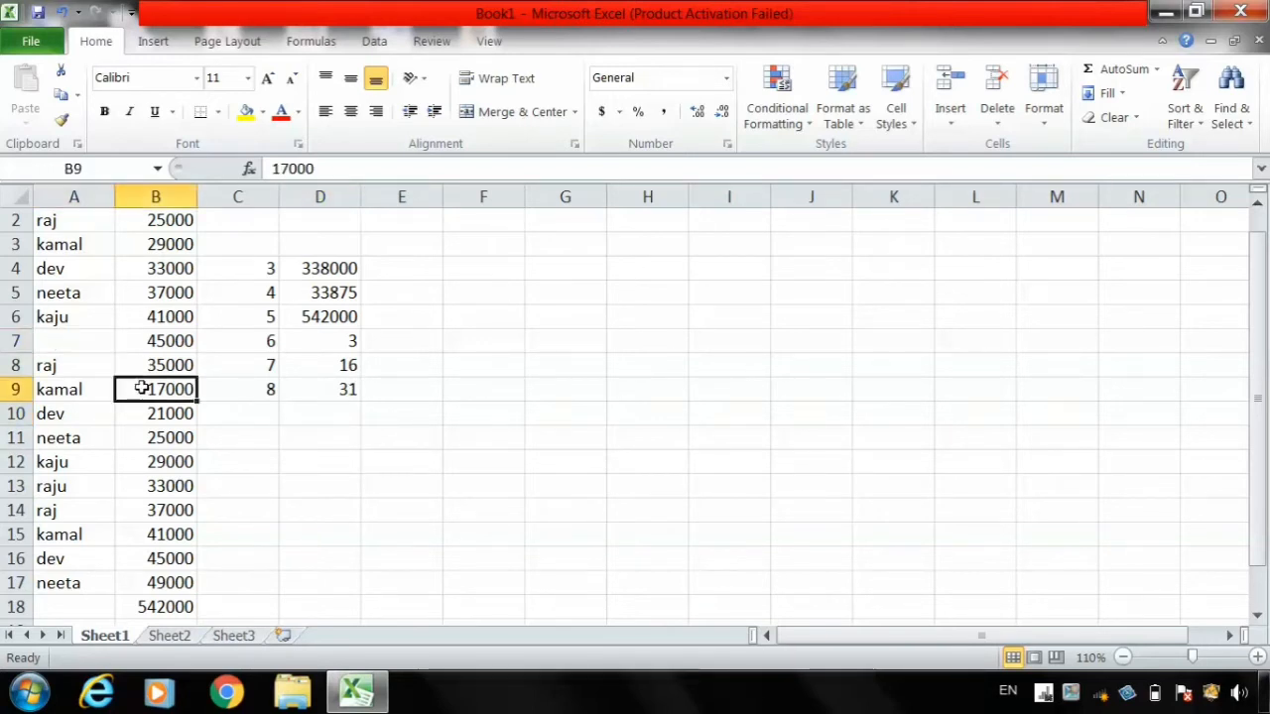
{"action": "left_click", "coordinate": [73, 437]}
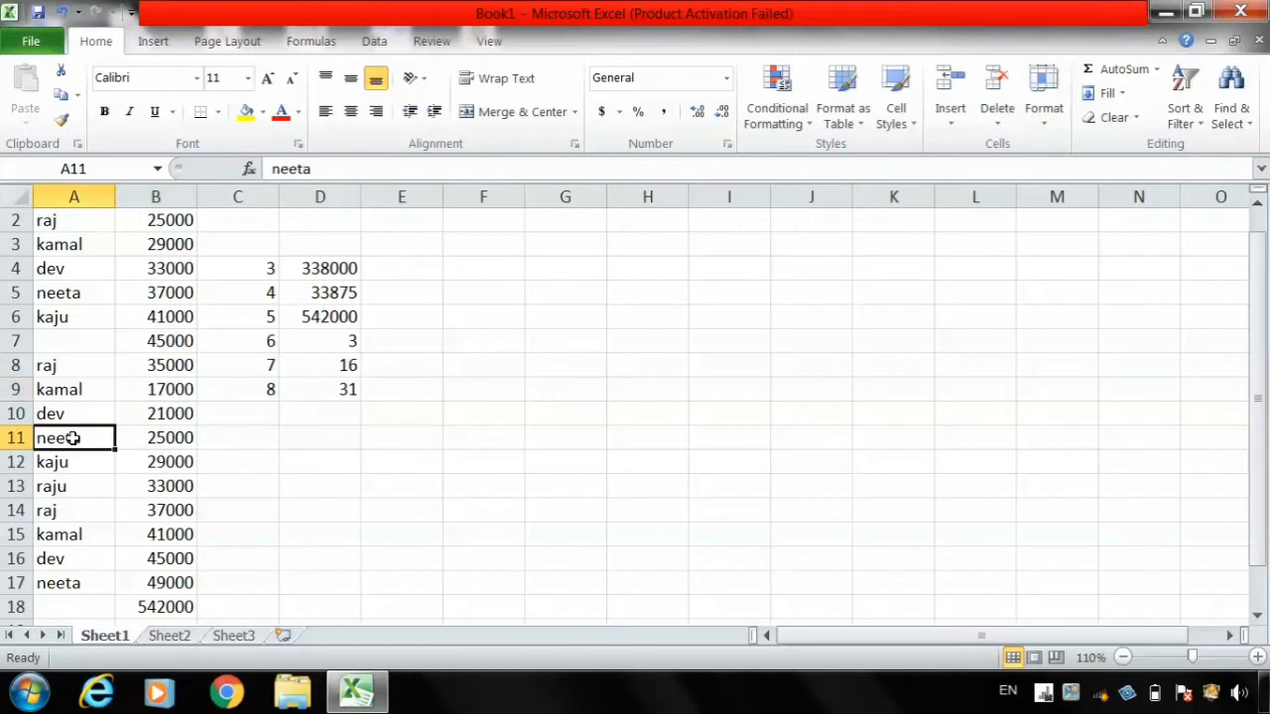
{"action": "key", "text": "Delete"}
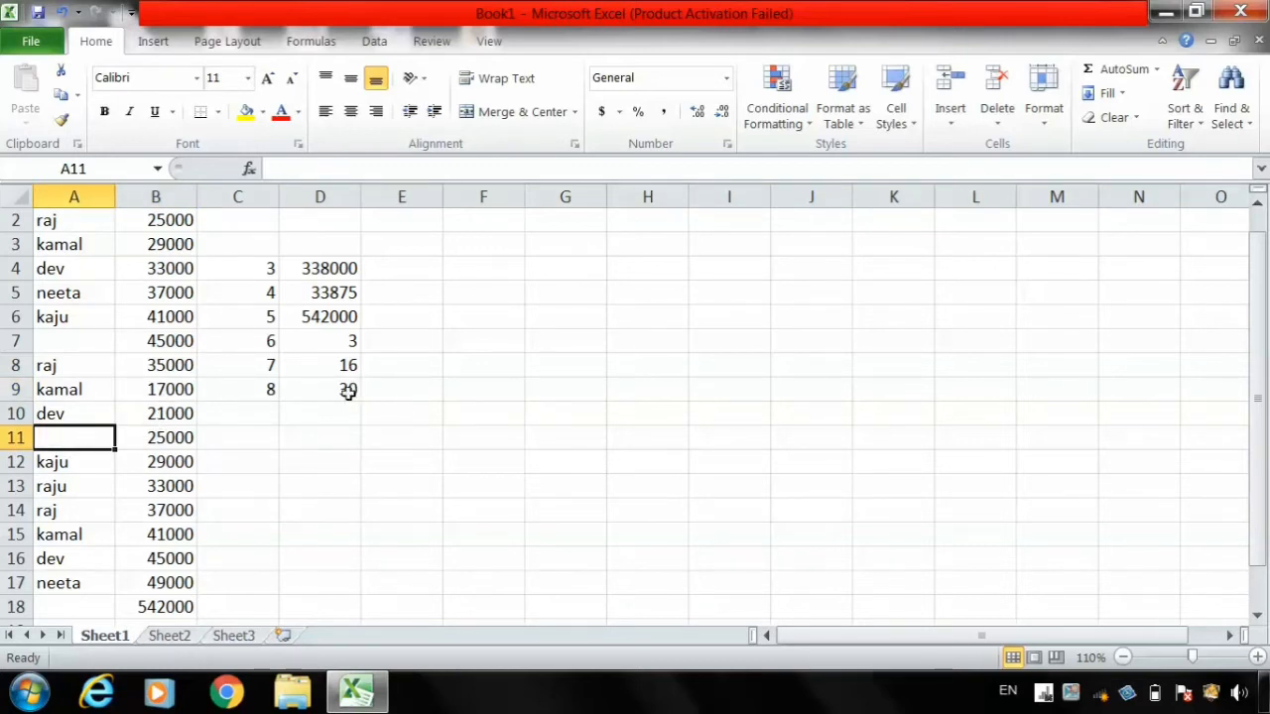
Step: Clear the salaries from cells B6 and B11
{"action": "left_click", "coordinate": [166, 319]}
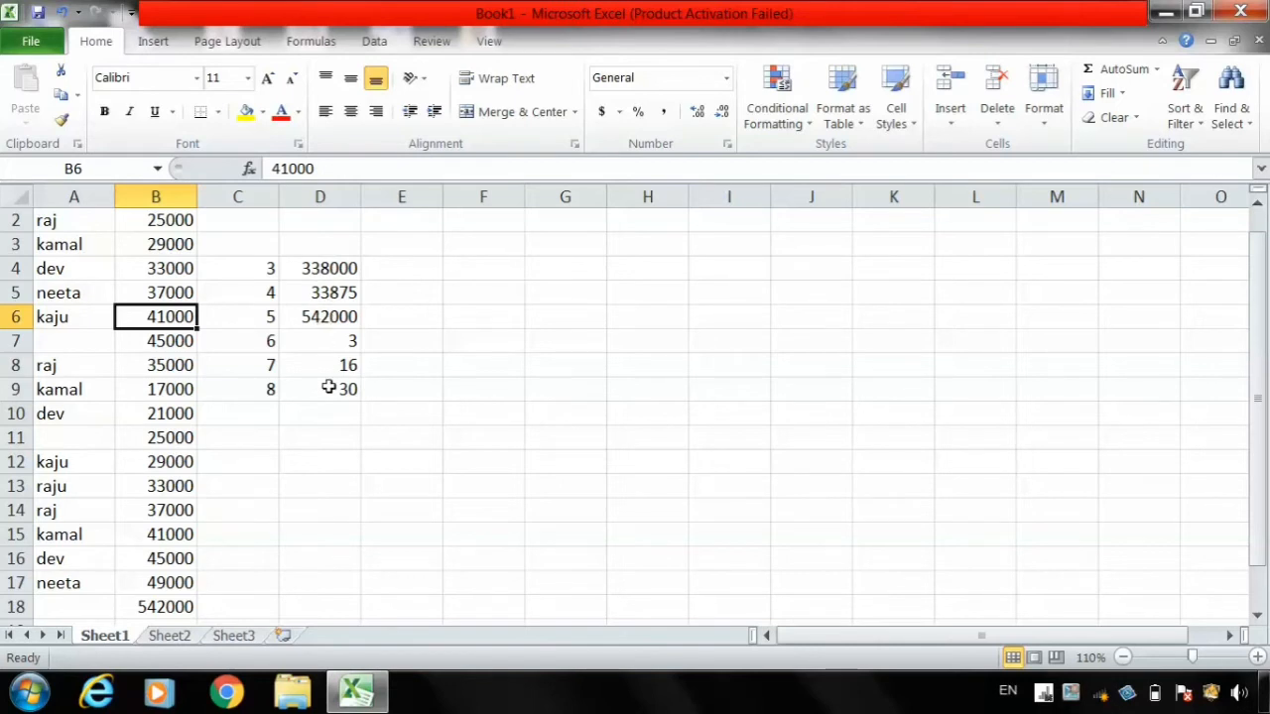
{"action": "key", "text": "Delete"}
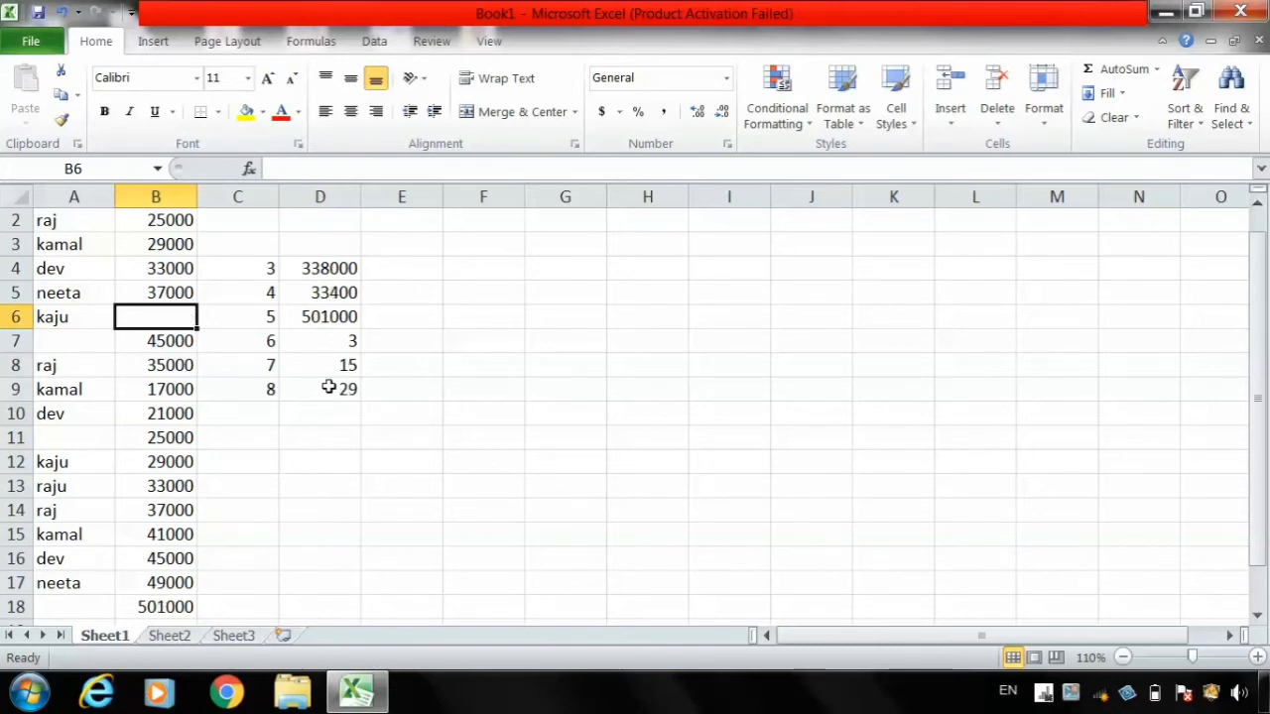
{"action": "left_click", "coordinate": [185, 439]}
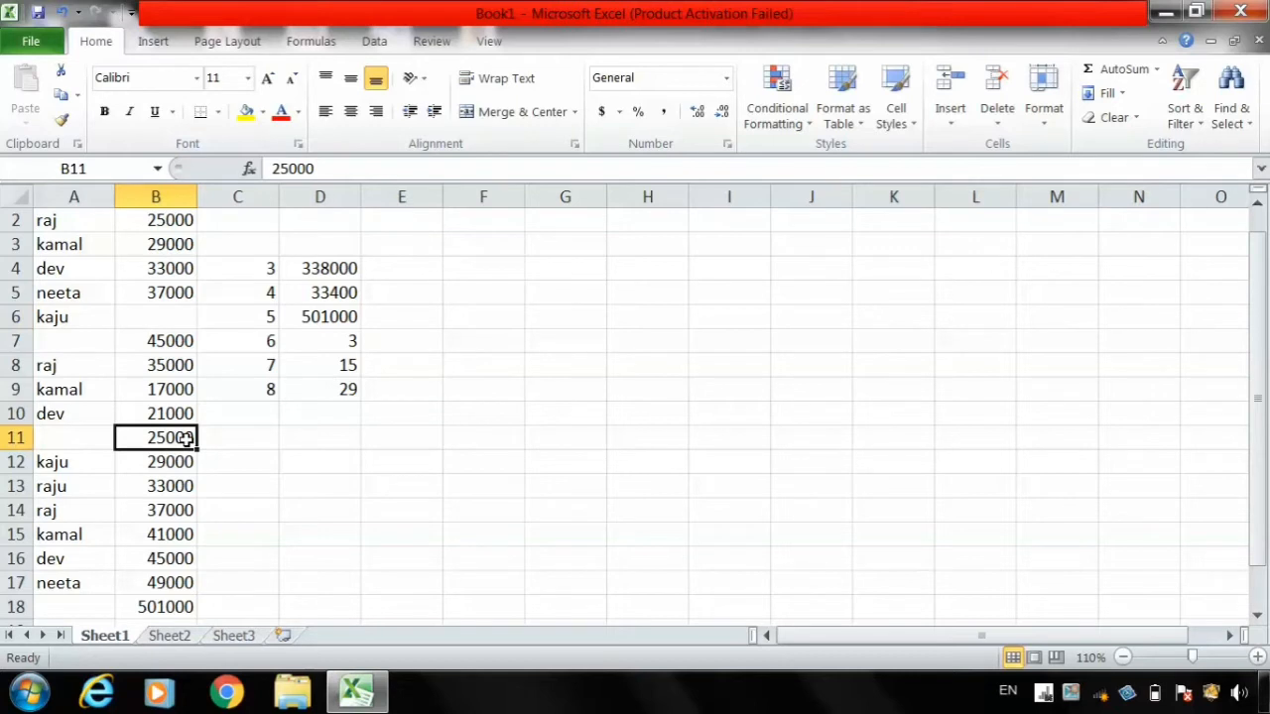
{"action": "key", "text": "Delete"}
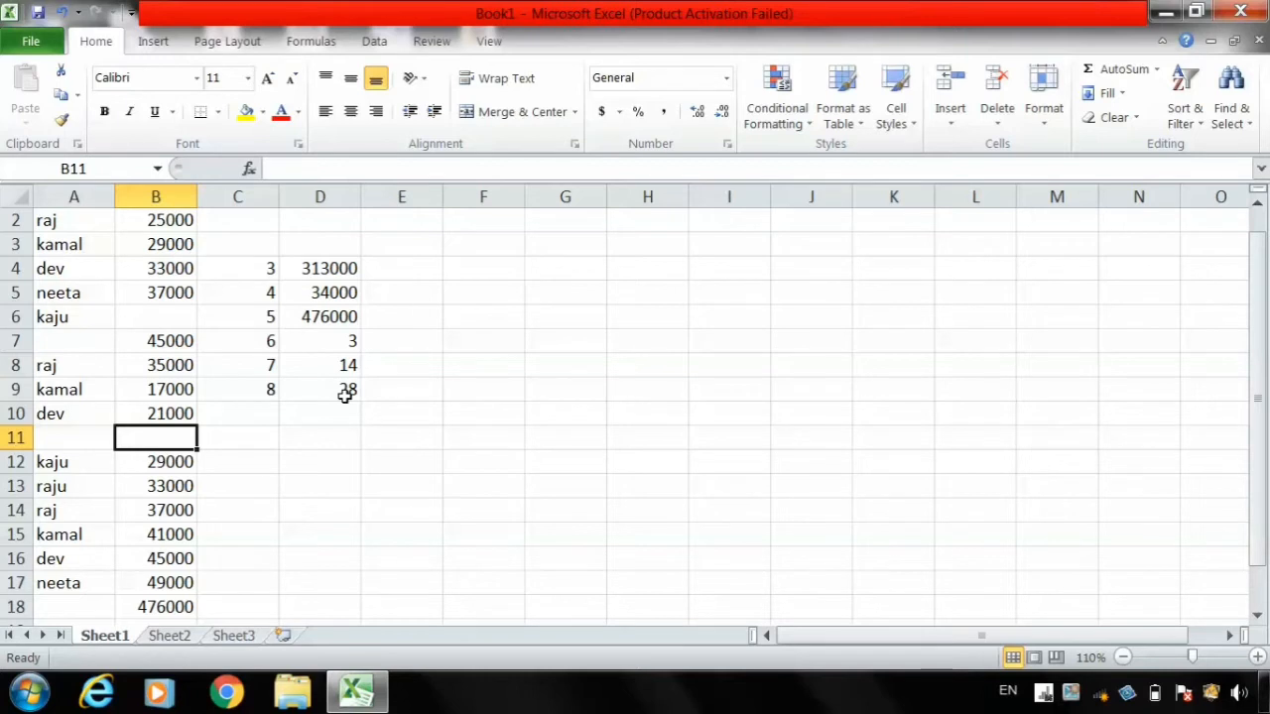
{"action": "left_click", "coordinate": [322, 339]}
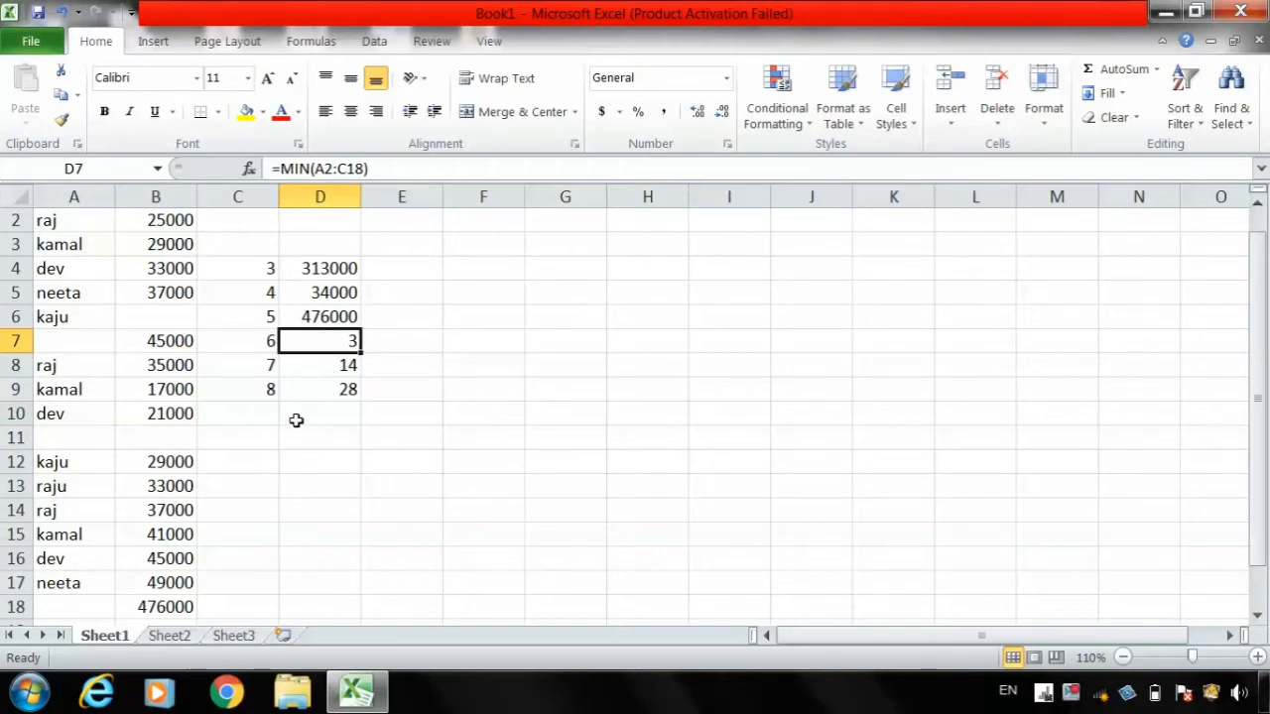
Step: Enter the number 9 in cell C10
{"action": "left_click", "coordinate": [251, 415]}
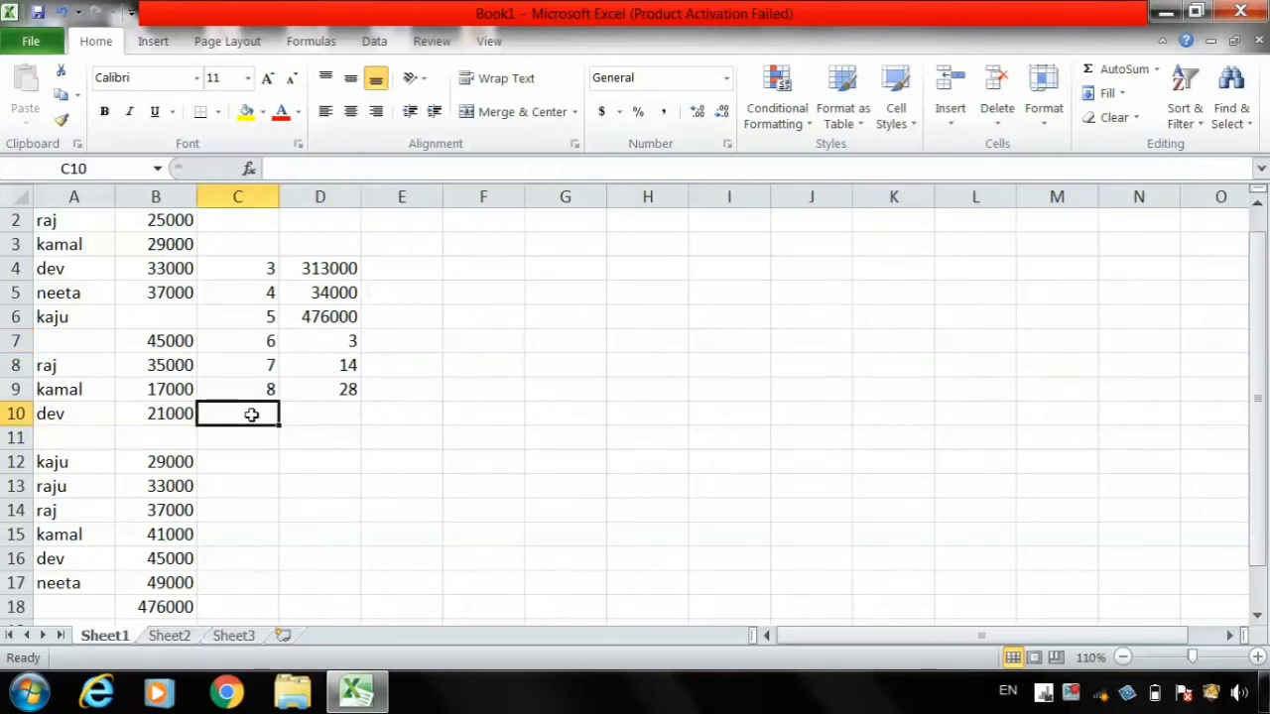
{"action": "type", "text": "9"}
{"action": "key", "text": "Tab"}
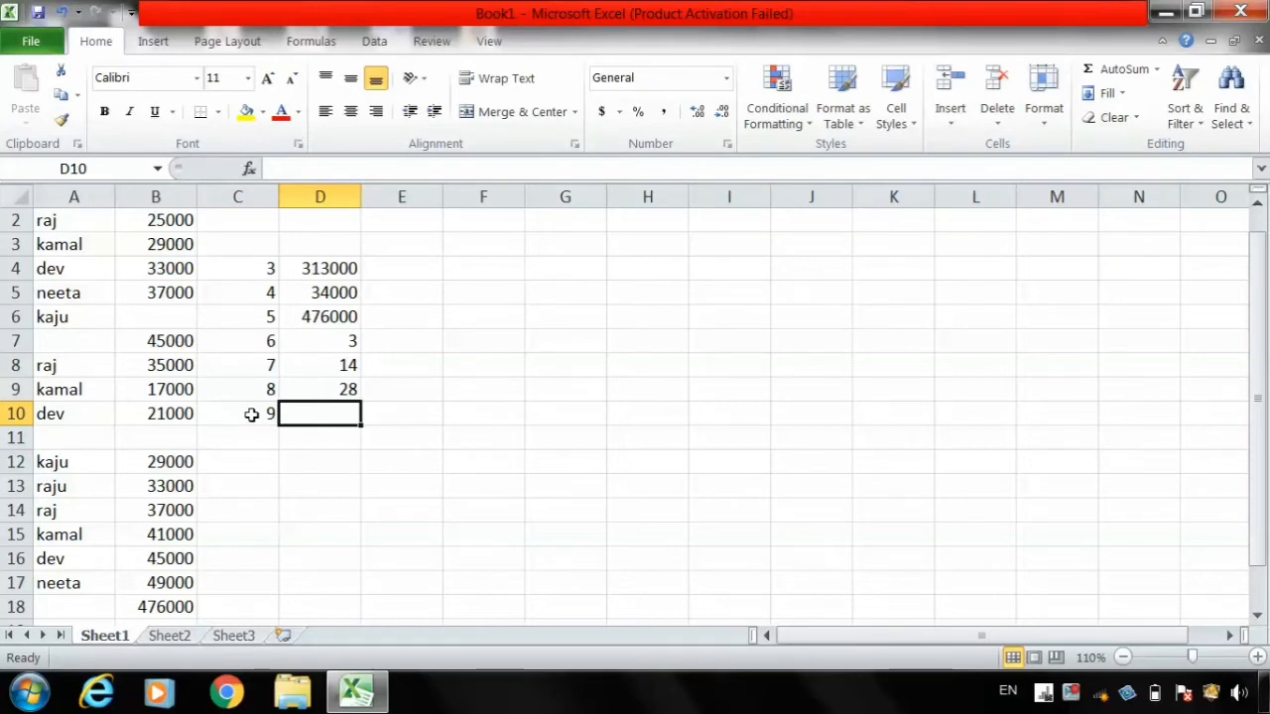
{"action": "type", "text": "c"}
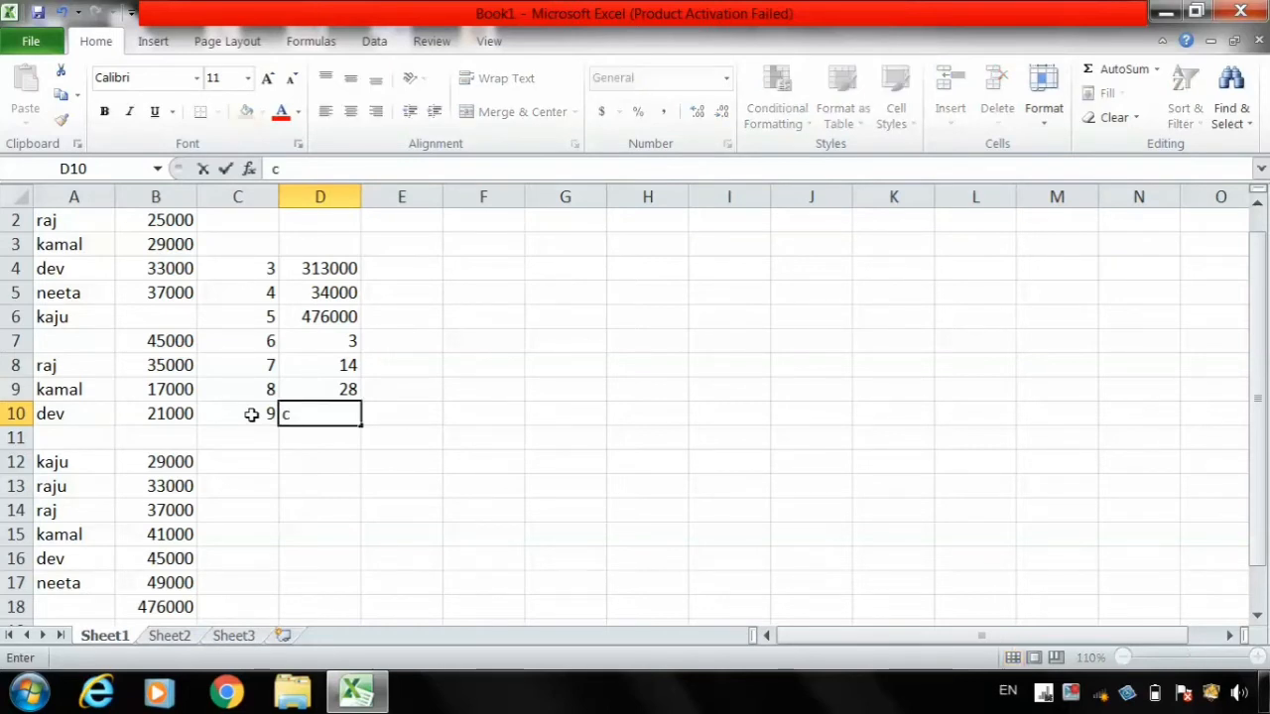
{"action": "type", "text": "ount"}
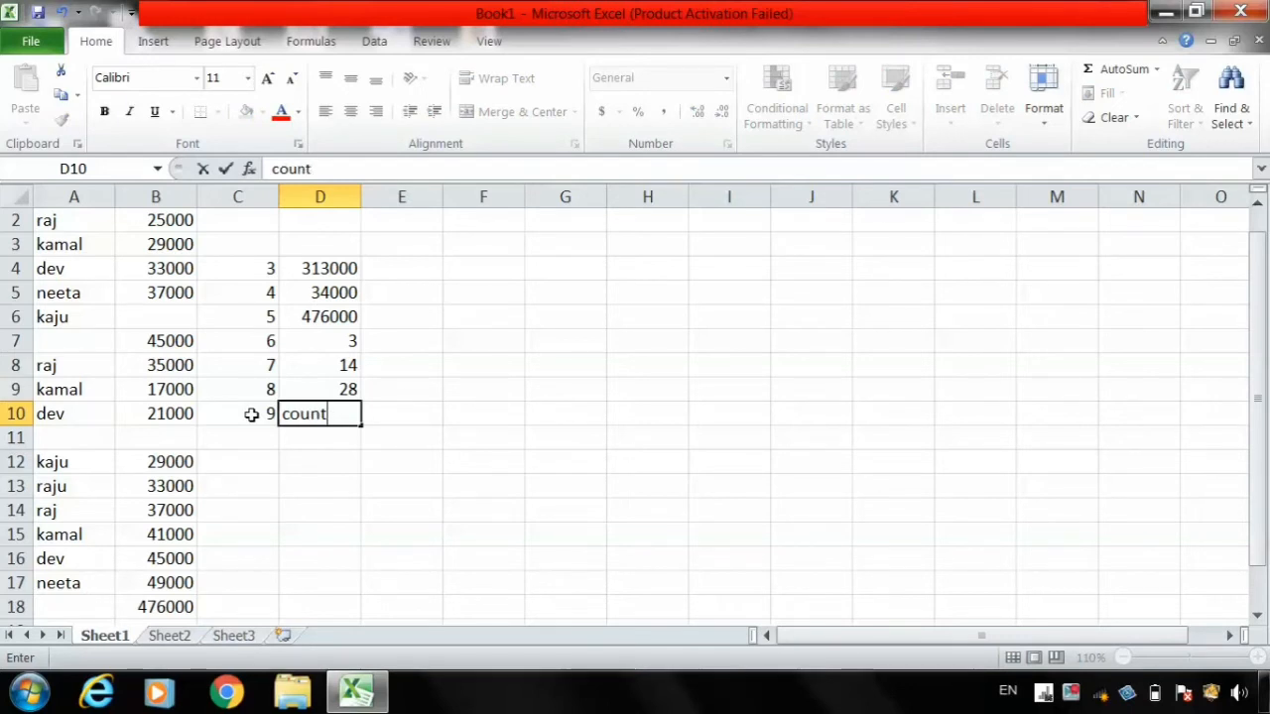
{"action": "type", "text": "blanc"}
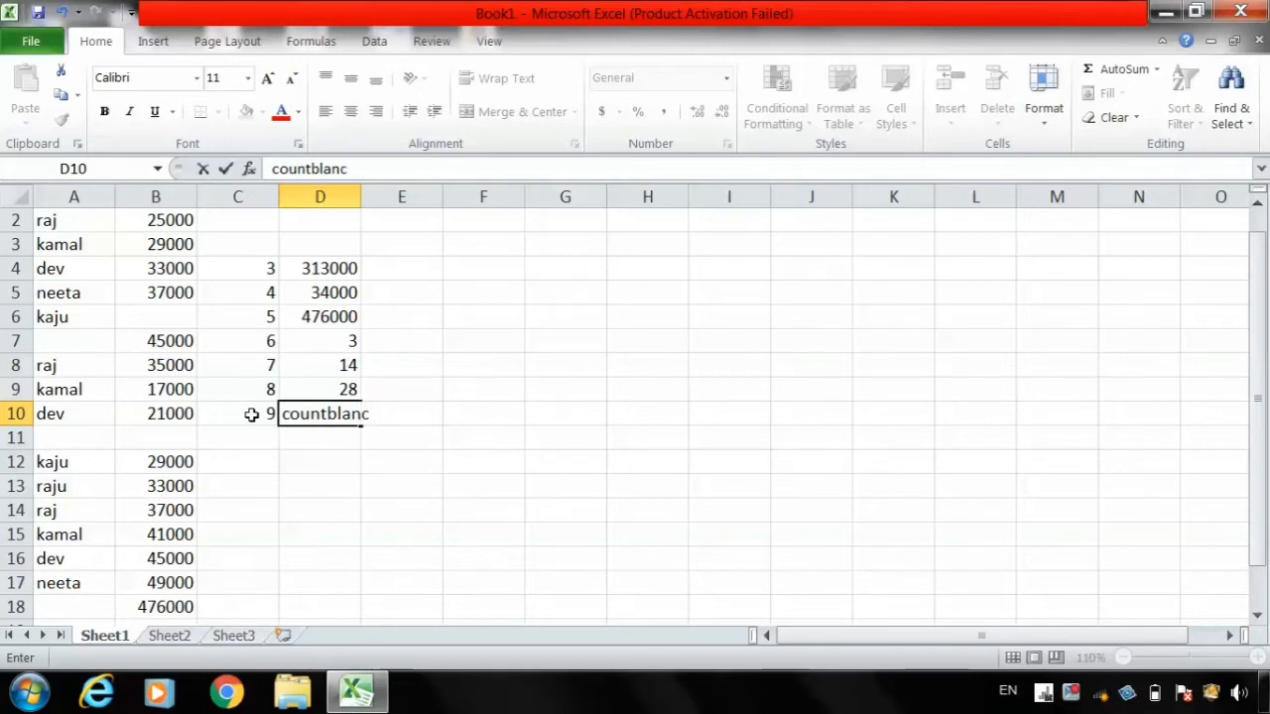
{"action": "key", "text": "BackSpace"}
{"action": "key", "text": "BackSpace"}
{"action": "key", "text": "BackSpace"}
{"action": "key", "text": "BackSpace"}
{"action": "key", "text": "BackSpace"}
{"action": "key", "text": "BackSpace"}
{"action": "key", "text": "BackSpace"}
{"action": "key", "text": "BackSpace"}
{"action": "key", "text": "BackSpace"}
{"action": "key", "text": "BackSpace"}
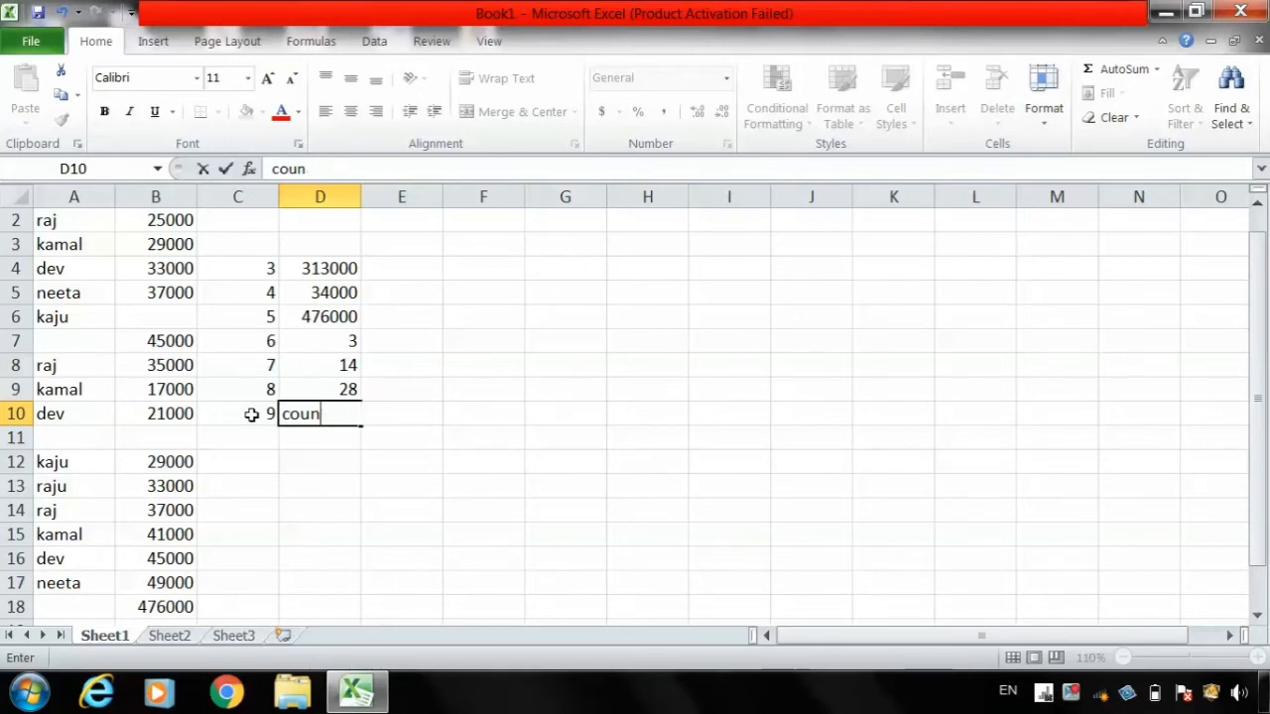
Step: Enter a COUNTBLANK formula over A2:B17 in cell D10
{"action": "type", "text": "=coun"}
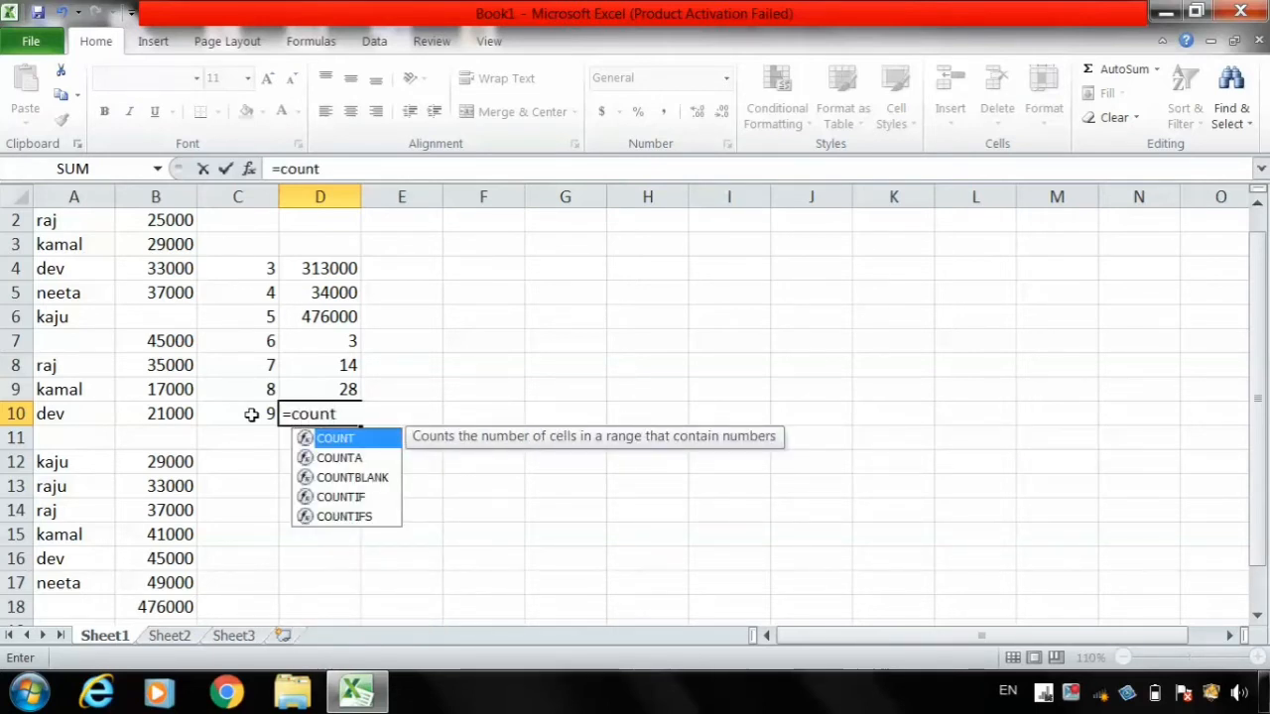
{"action": "type", "text": "tbl"}
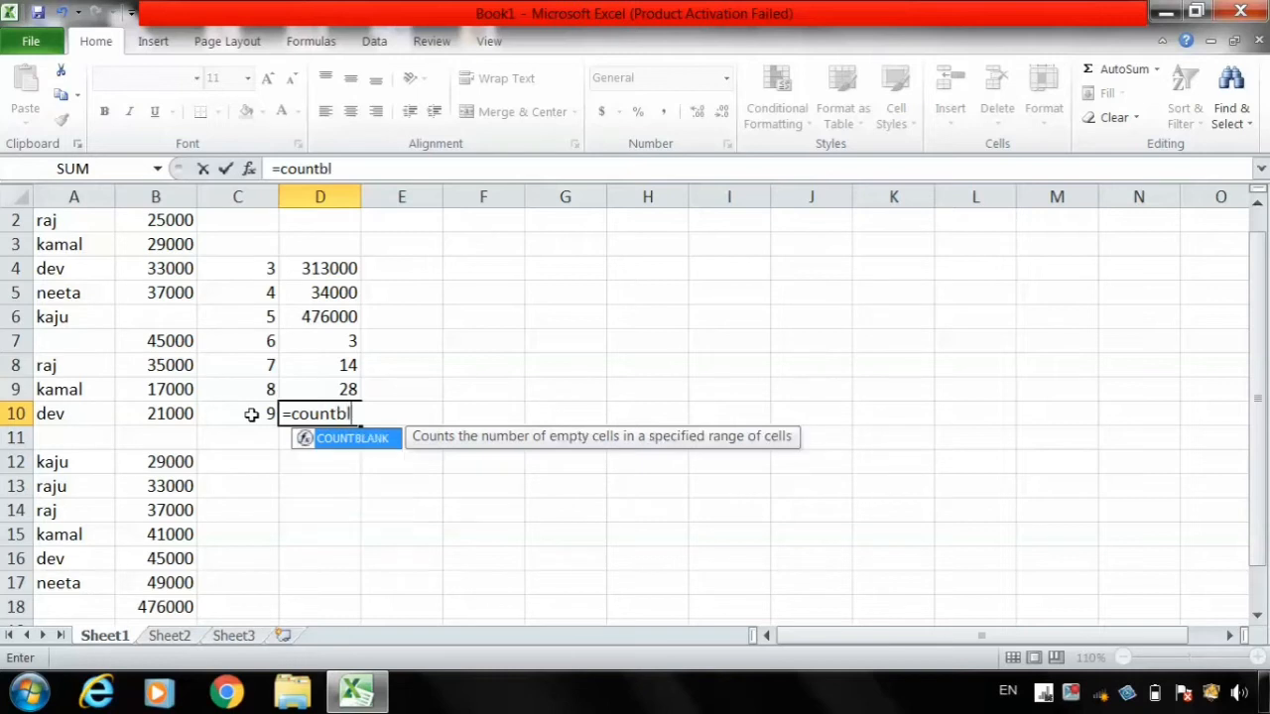
{"action": "type", "text": "ank("}
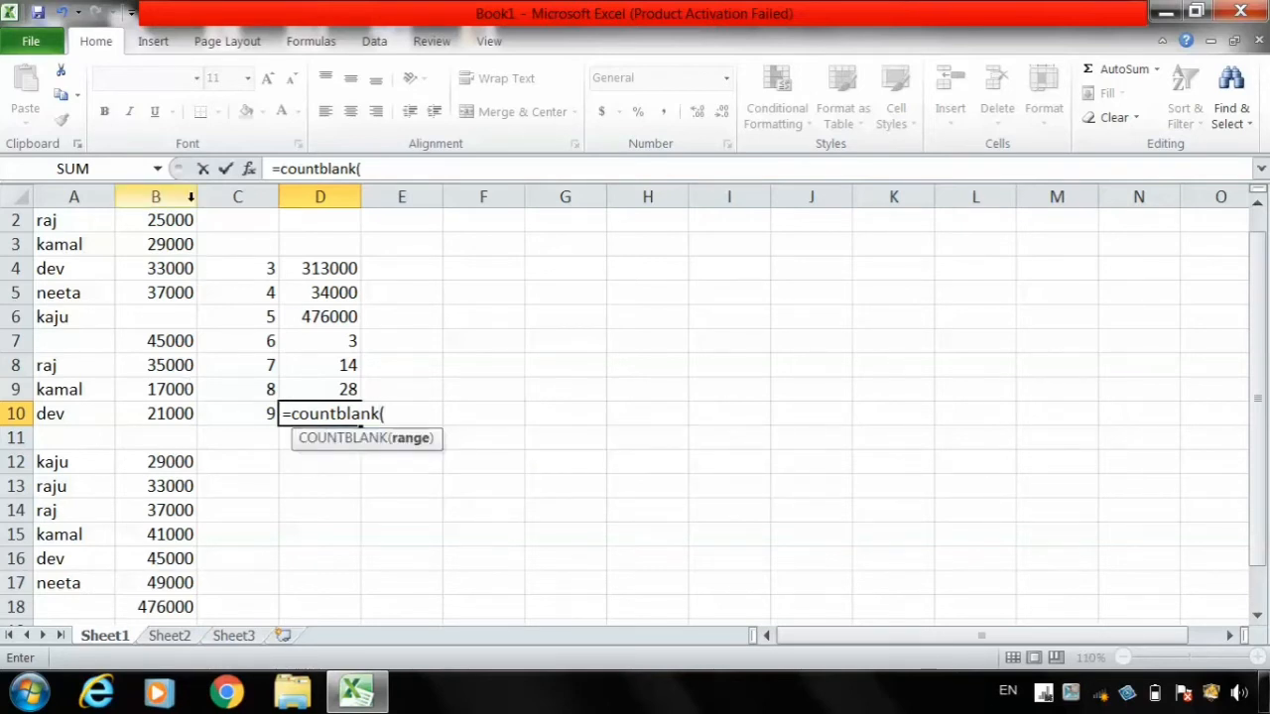
{"action": "left_click_drag", "start_coordinate": [55, 220], "coordinate": [124, 576]}
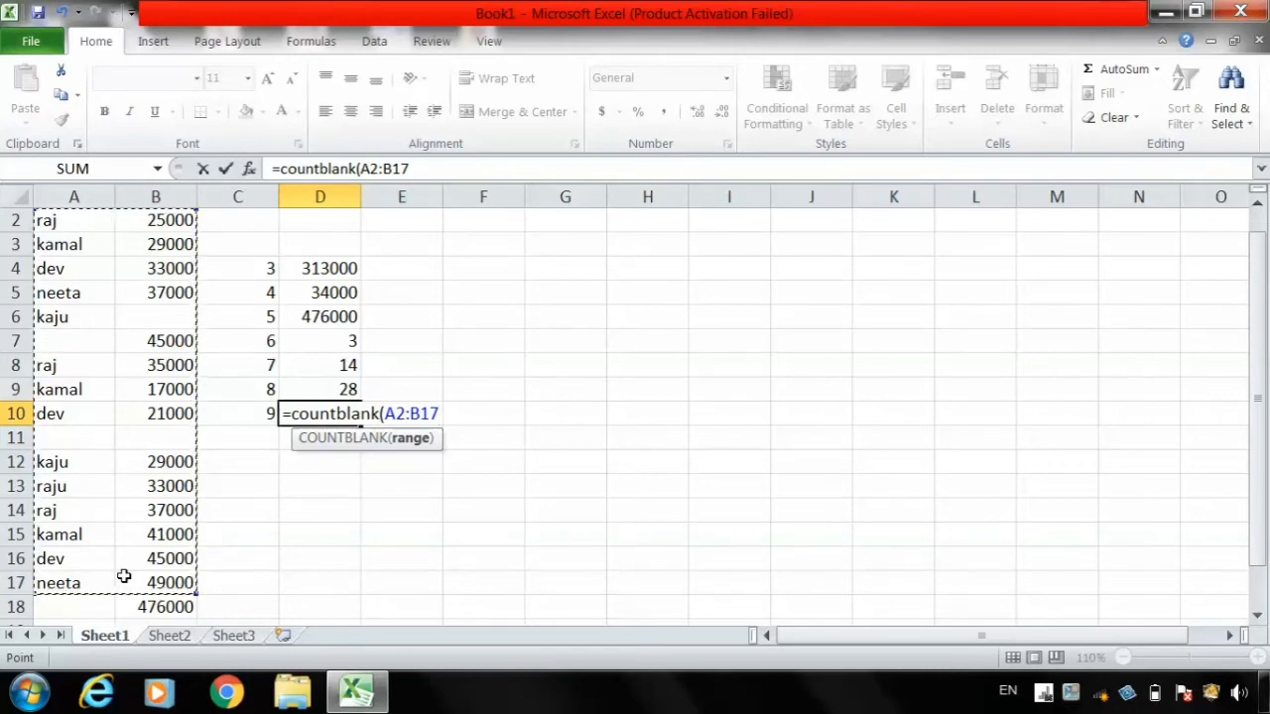
{"action": "key", "text": "Return"}
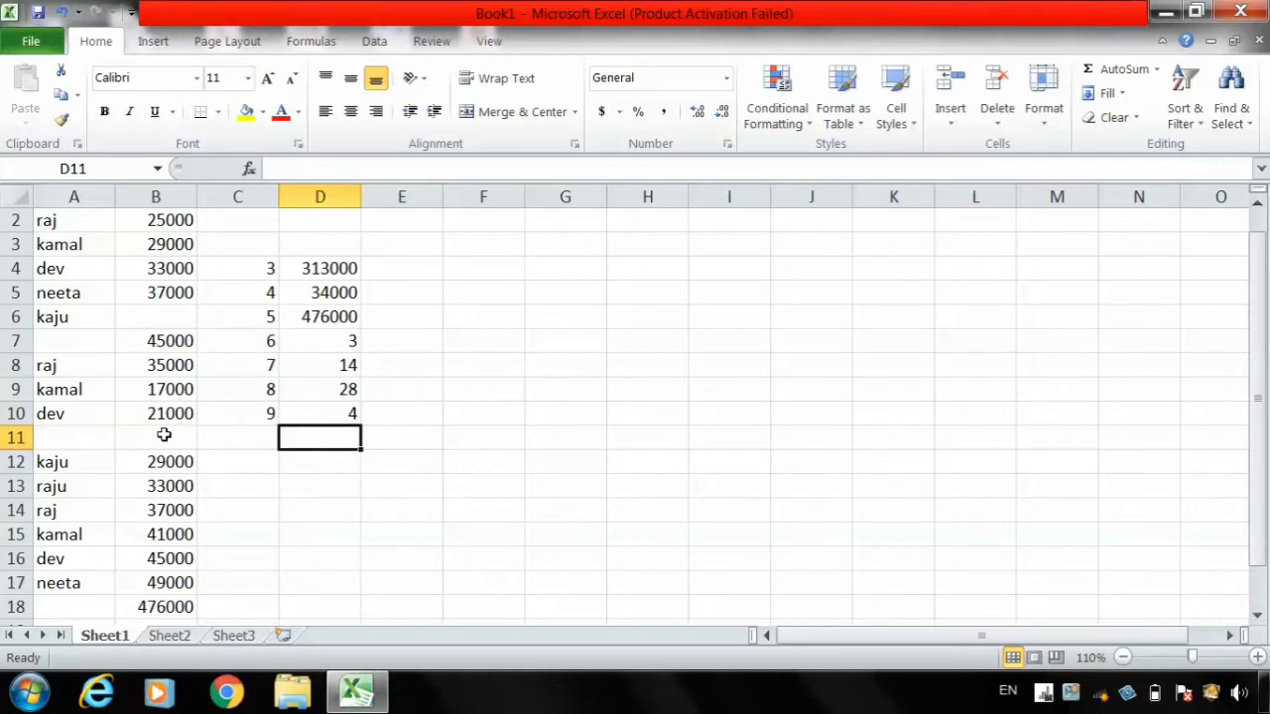
Step: Apply All Borders to every cell of the worksheet
{"action": "left_click", "coordinate": [17, 195]}
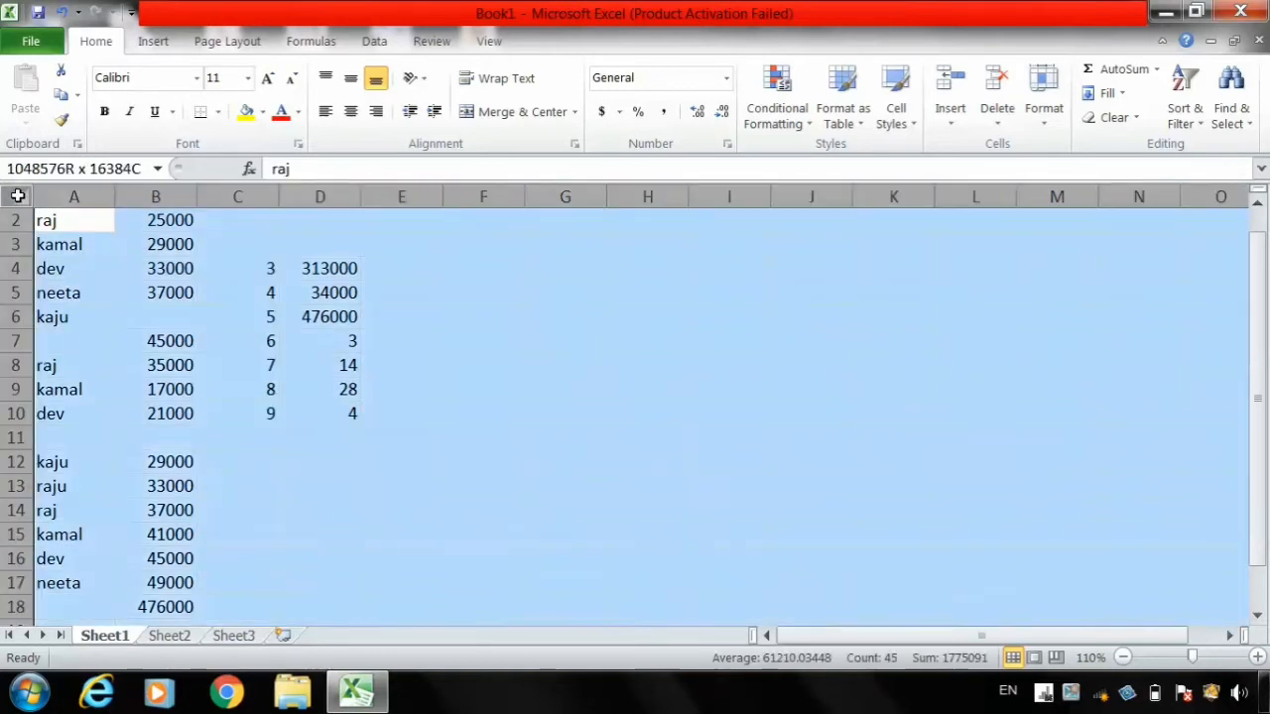
{"action": "left_click", "coordinate": [216, 114]}
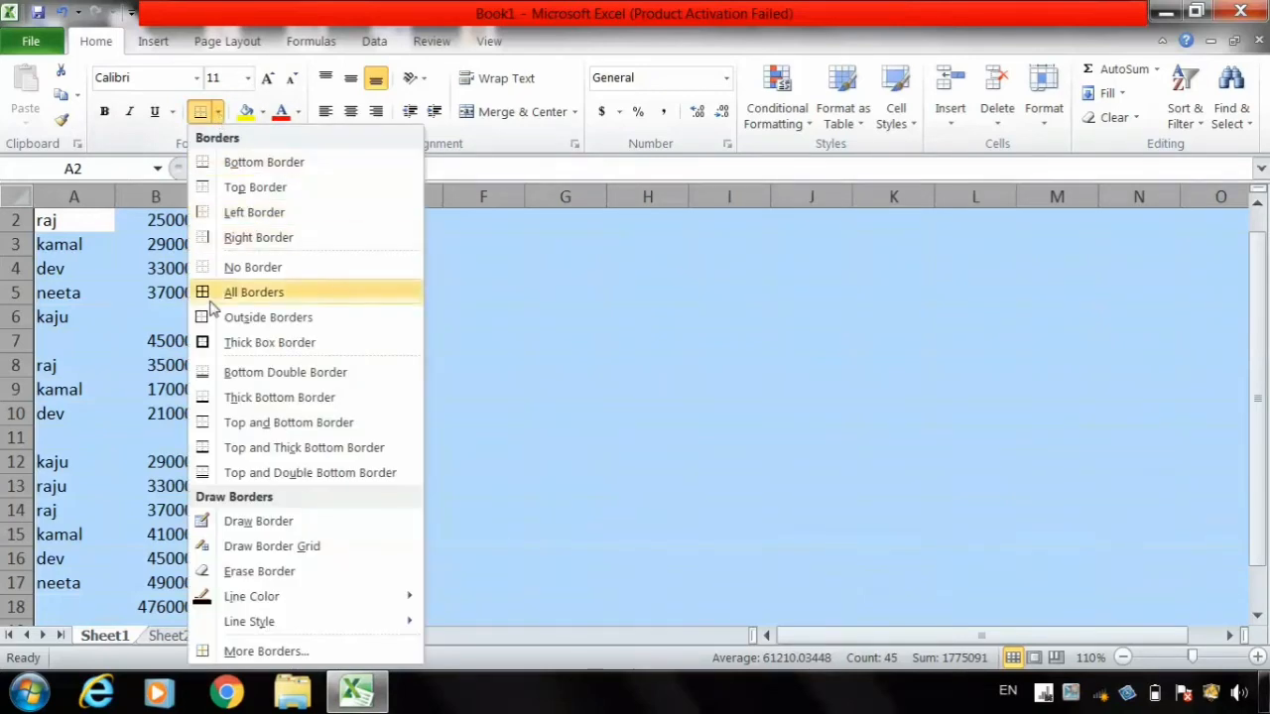
{"action": "left_click", "coordinate": [205, 292]}
{"action": "left_click", "coordinate": [538, 346]}
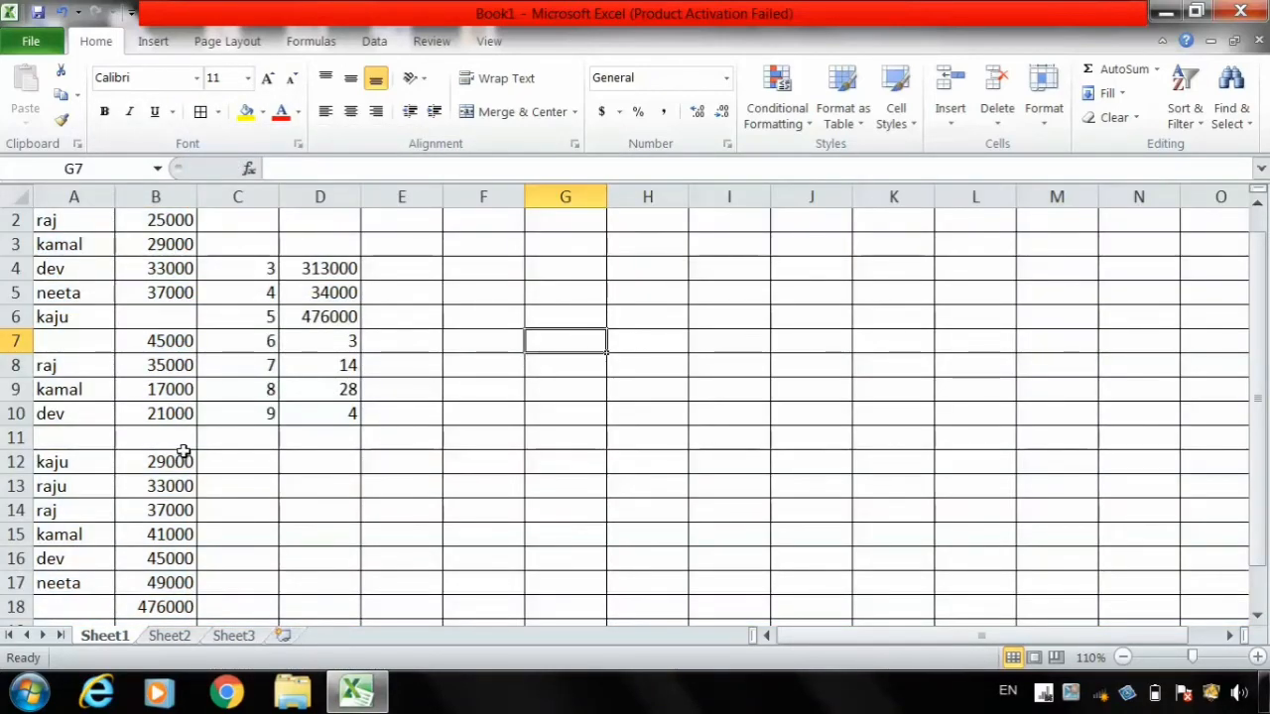
Step: Review the blank cells B6, A7, A11 and B11, and the COUNTA, COUNT, AVERAGE and SUM formulas in column D
{"action": "left_click", "coordinate": [150, 314]}
{"action": "left_click", "coordinate": [81, 343]}
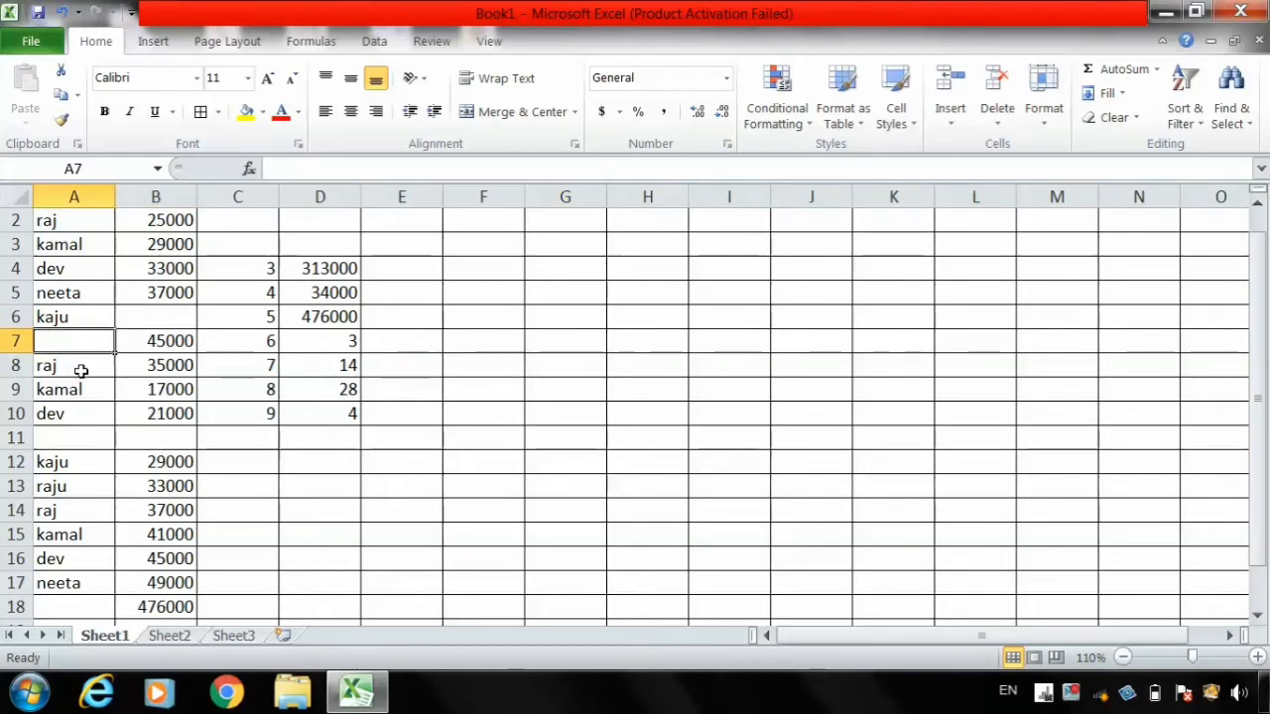
{"action": "left_click", "coordinate": [84, 435]}
{"action": "left_click", "coordinate": [161, 441]}
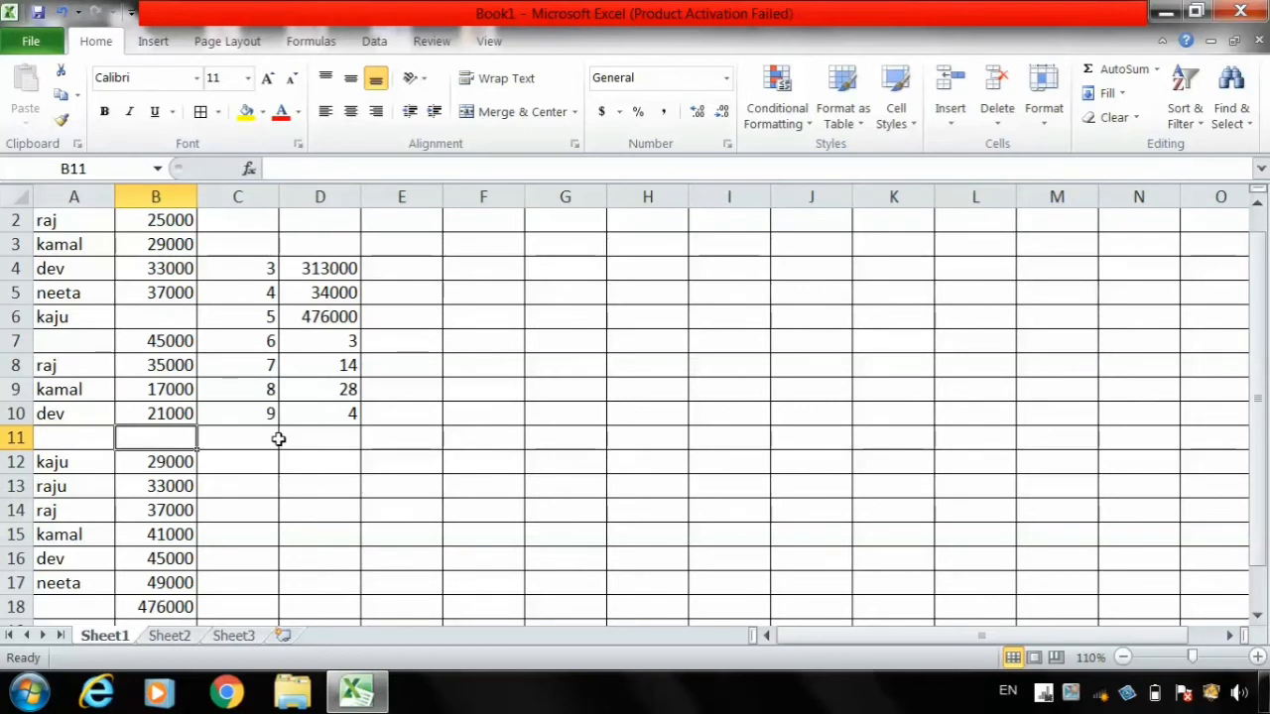
{"action": "left_click", "coordinate": [338, 395]}
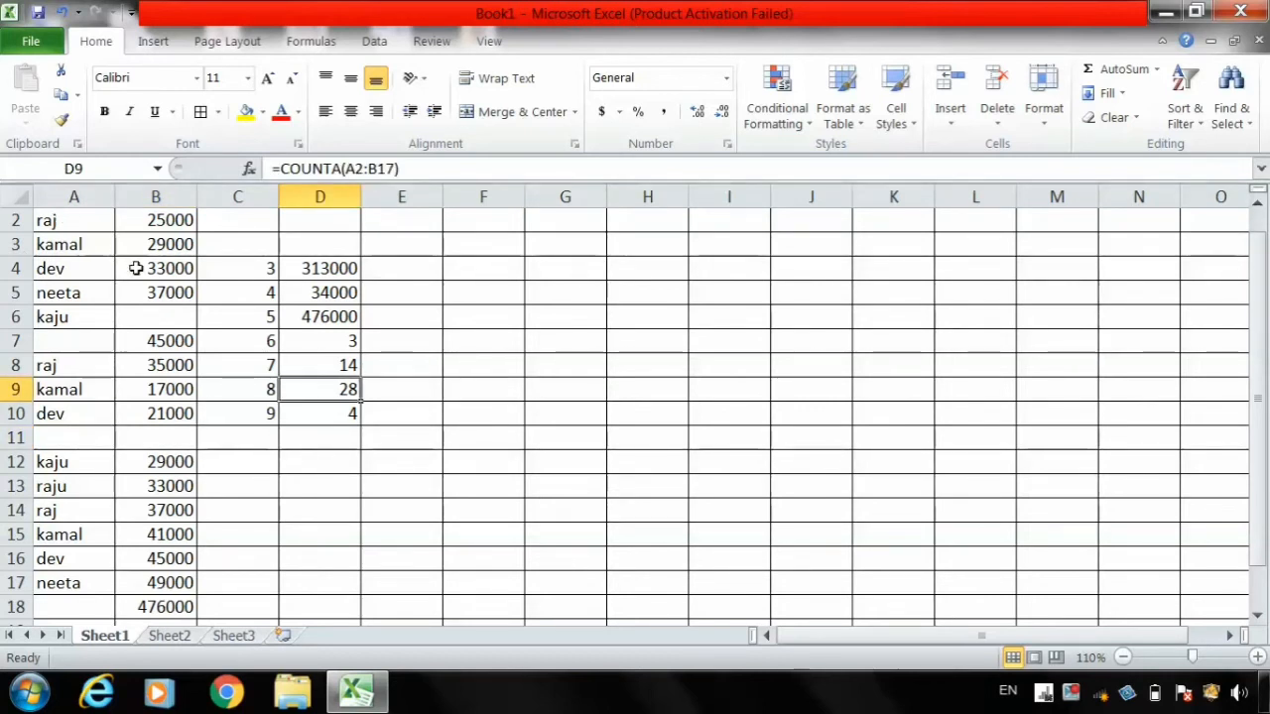
{"action": "left_click", "coordinate": [330, 361]}
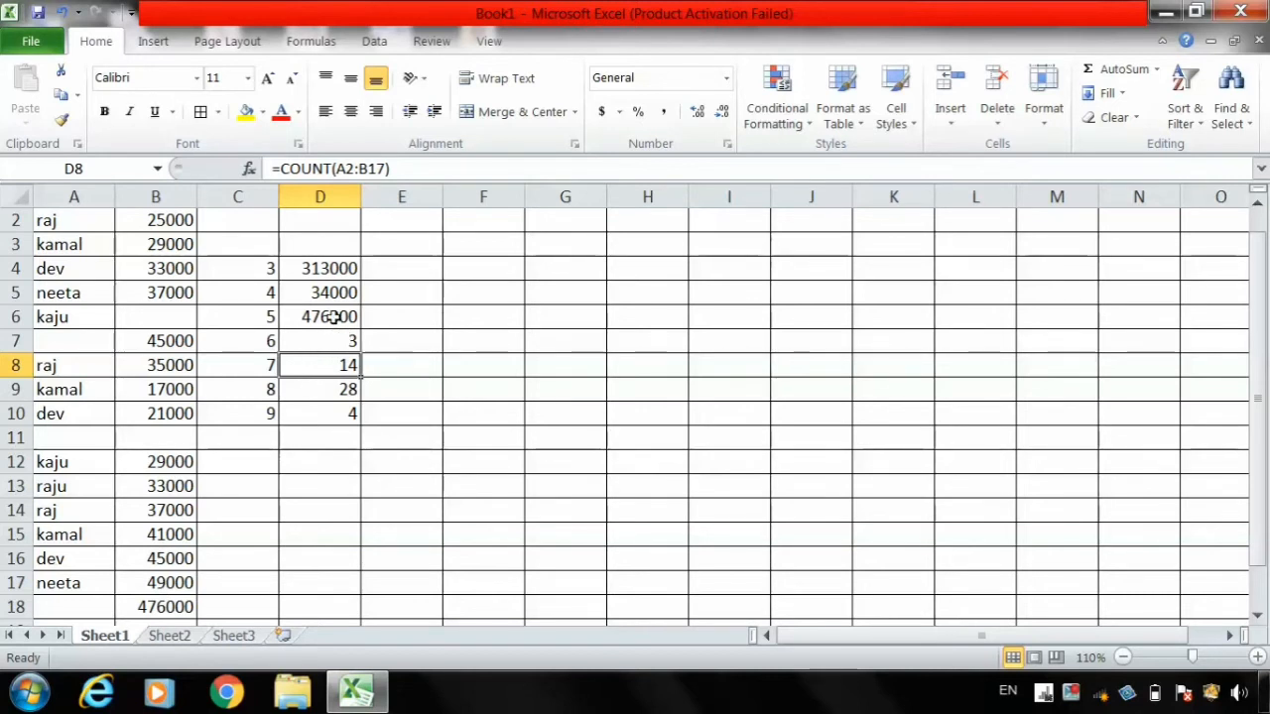
{"action": "left_click", "coordinate": [345, 288]}
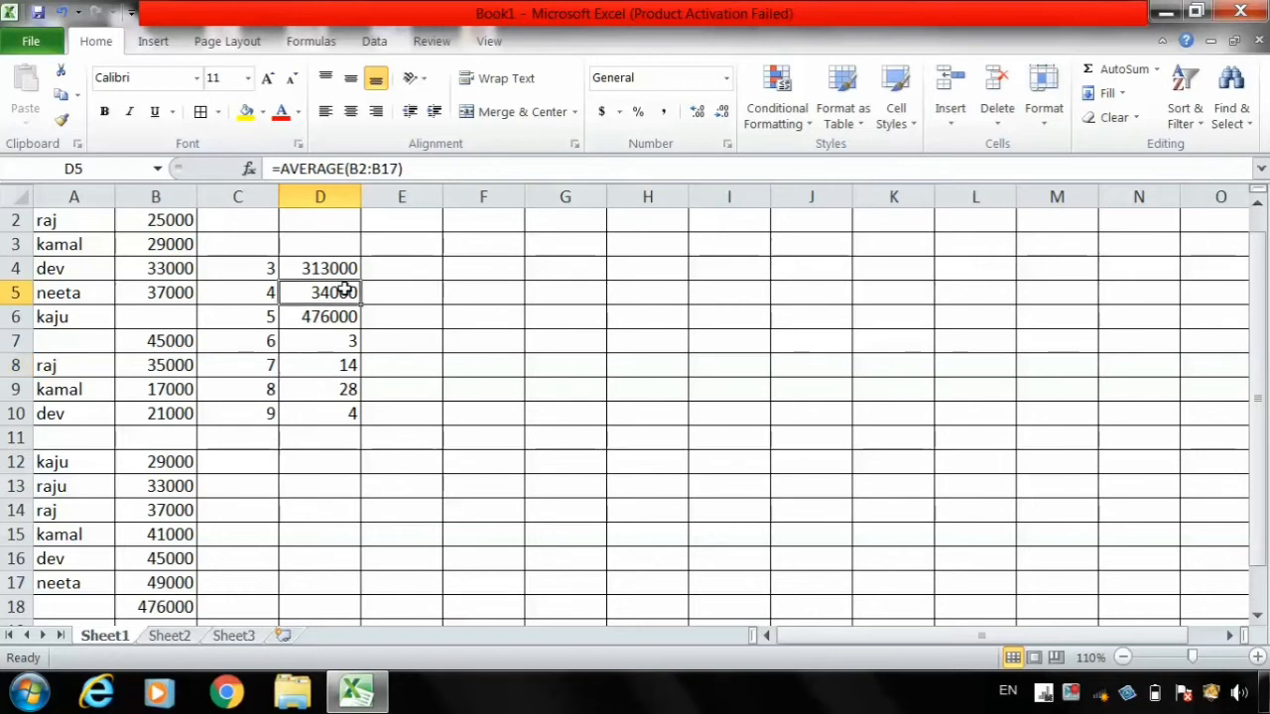
{"action": "left_click", "coordinate": [340, 264]}
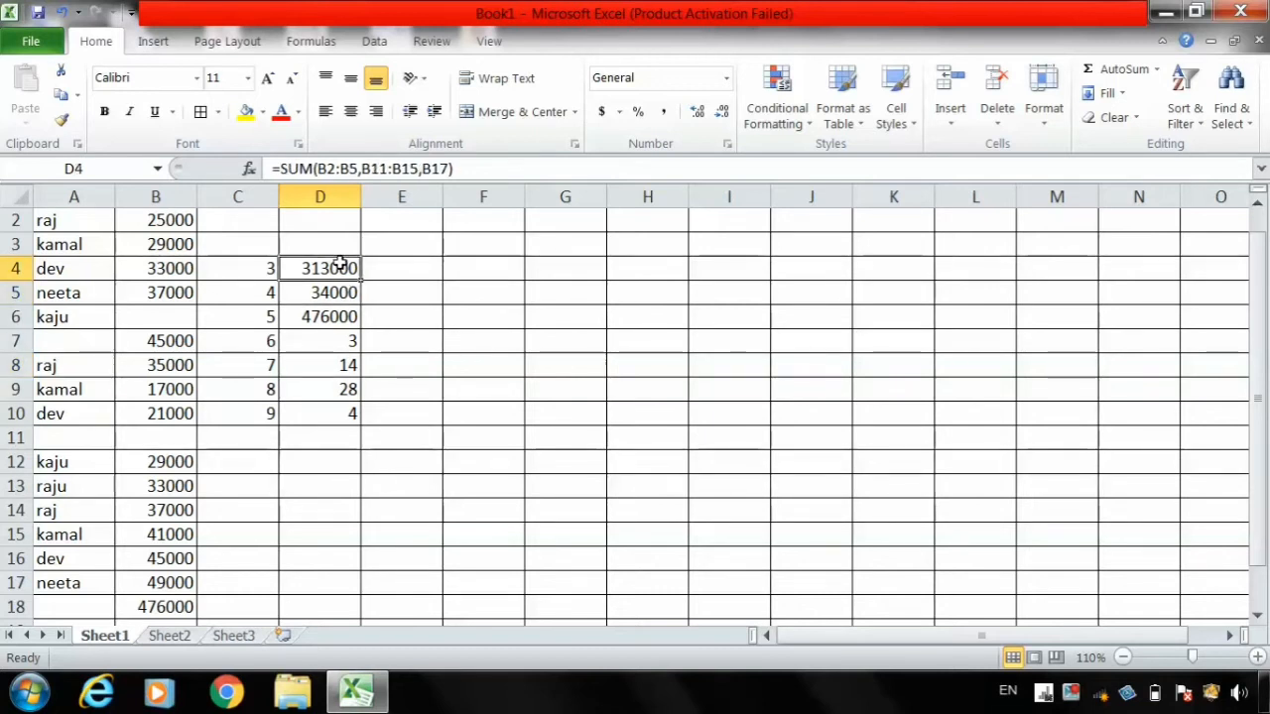
Step: Enter the number 10 in cell C11 and an UPPER formula referencing A4 in cell D11
{"action": "left_click", "coordinate": [255, 431]}
{"action": "type", "text": "10"}
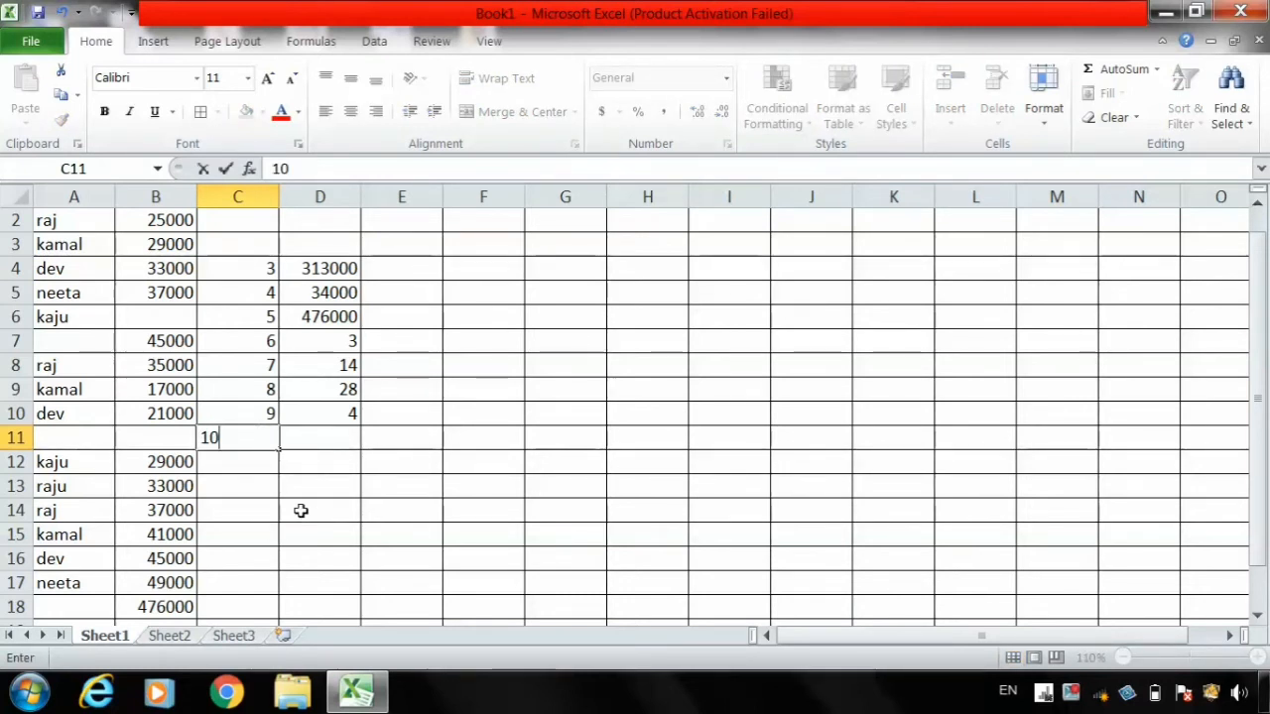
{"action": "left_click", "coordinate": [329, 434]}
{"action": "left_click", "coordinate": [328, 435]}
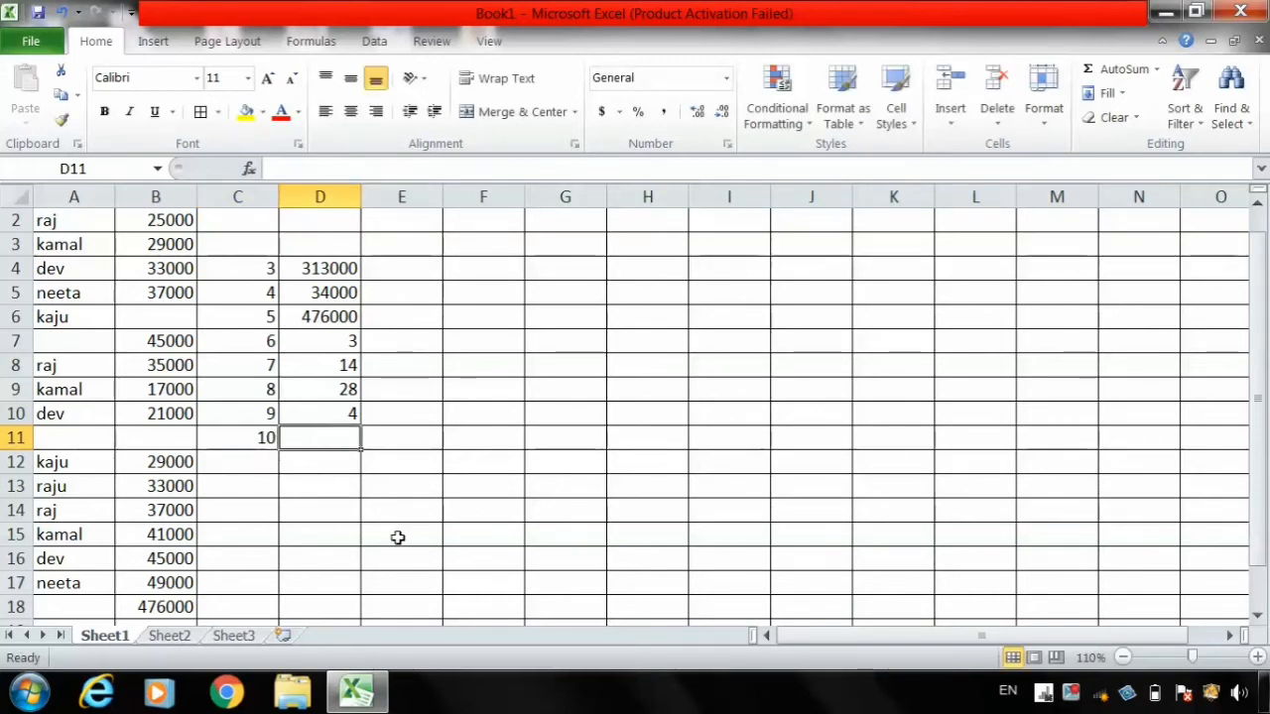
{"action": "type", "text": "="}
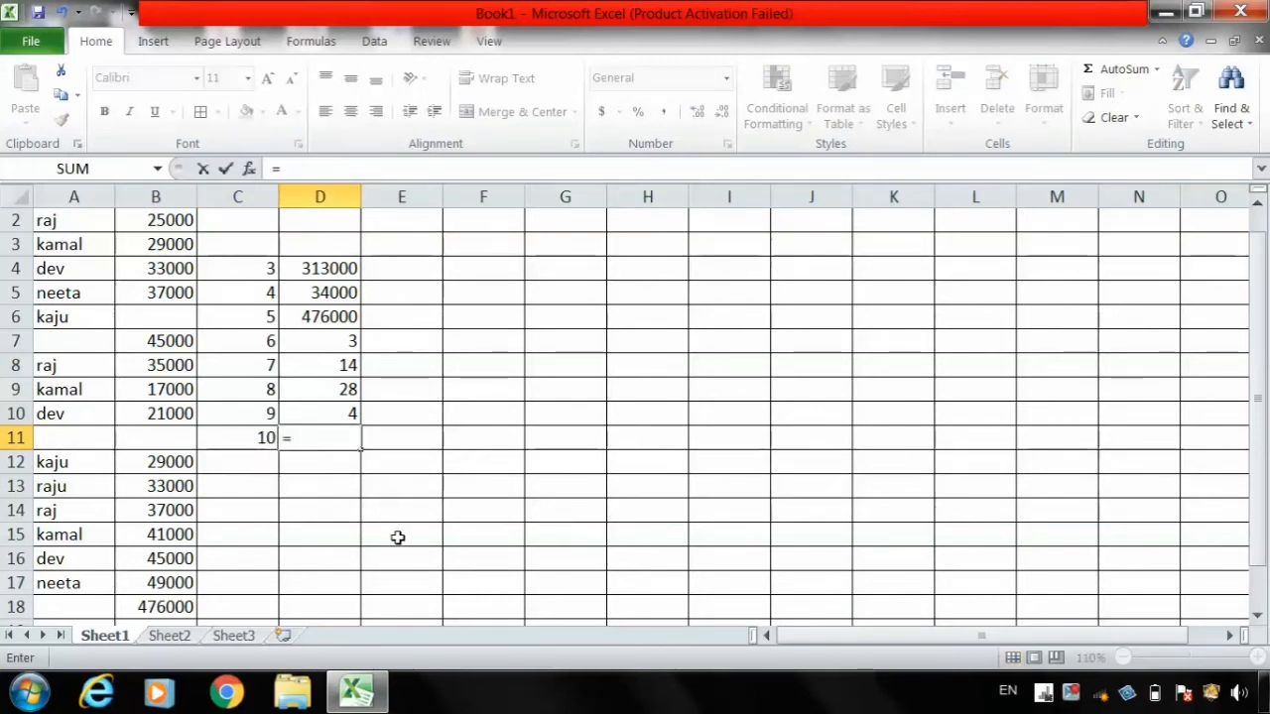
{"action": "type", "text": "upper"}
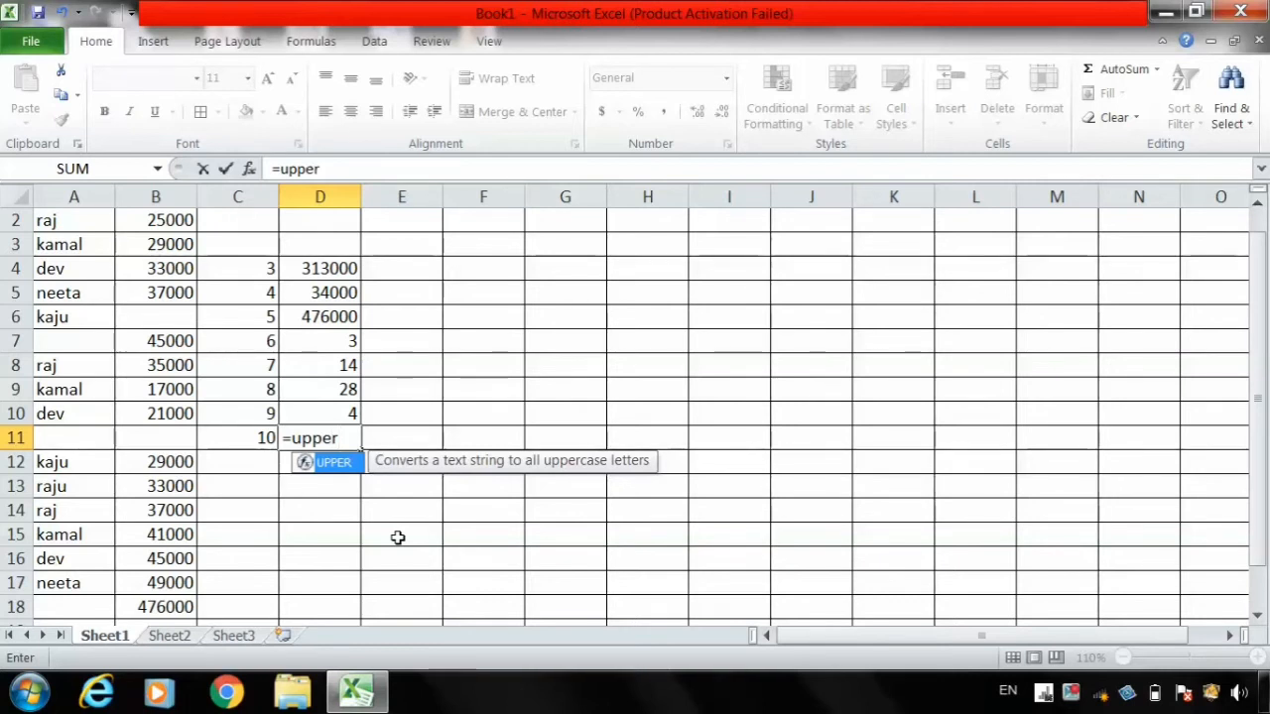
{"action": "type", "text": "("}
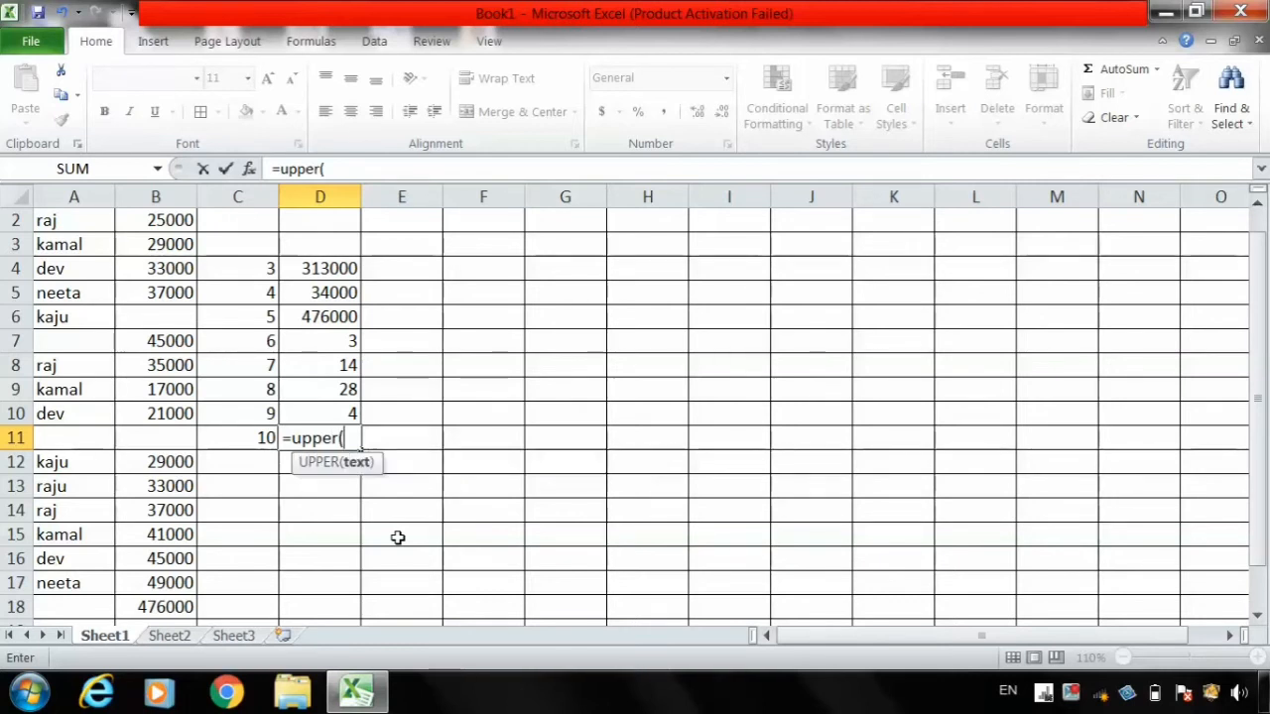
{"action": "left_click", "coordinate": [69, 269]}
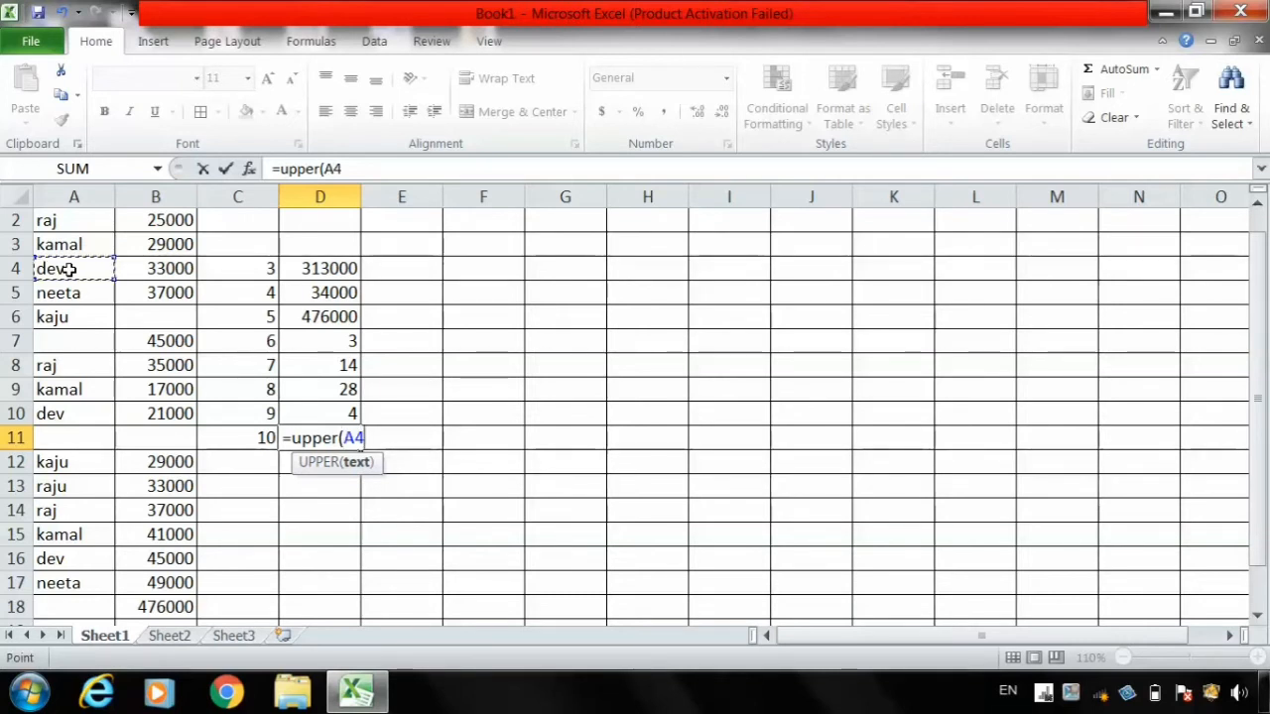
{"action": "key", "text": "Return"}
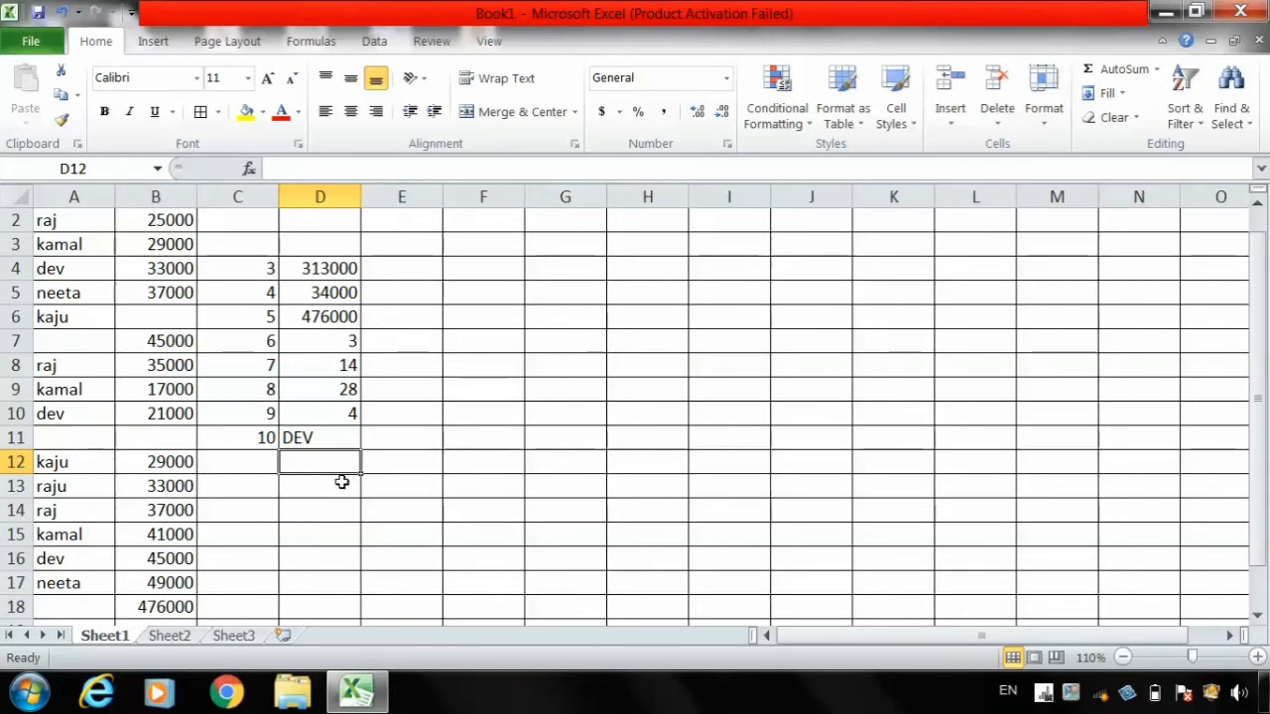
Step: Enter an UPPER formula with the literal text "parangat" in cell D12 and check it
{"action": "type", "text": "=u"}
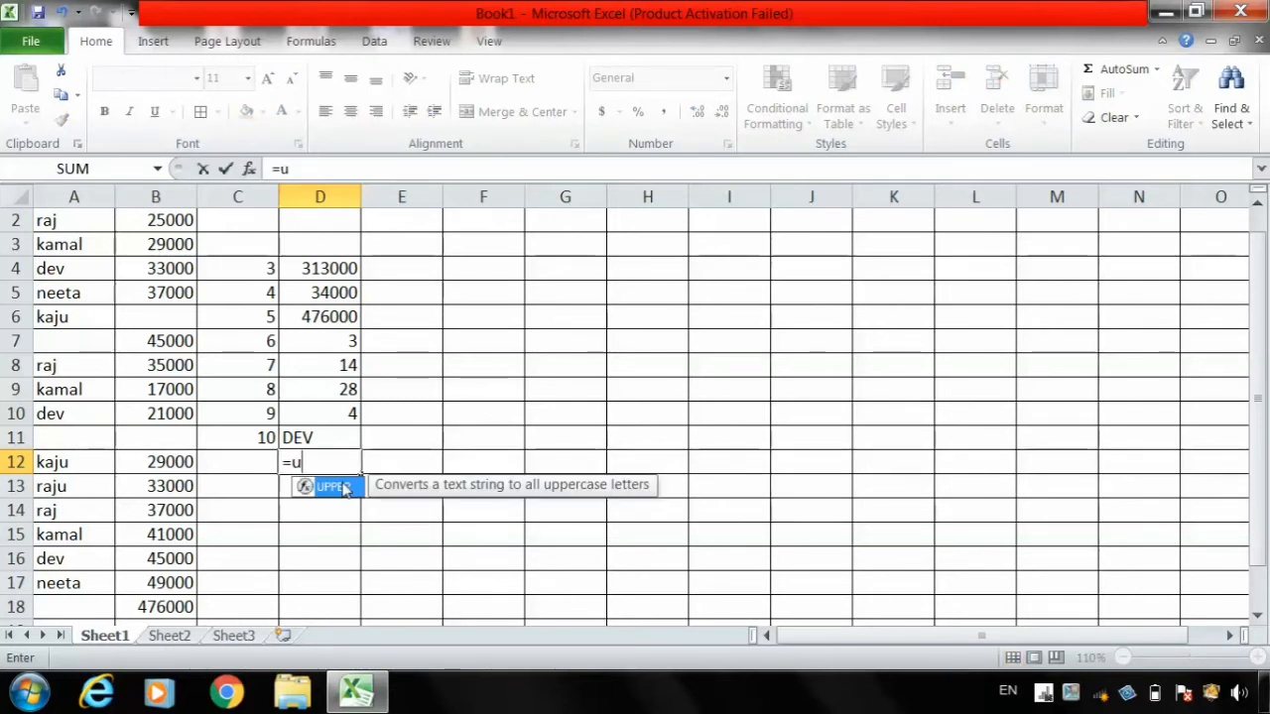
{"action": "type", "text": "pper"}
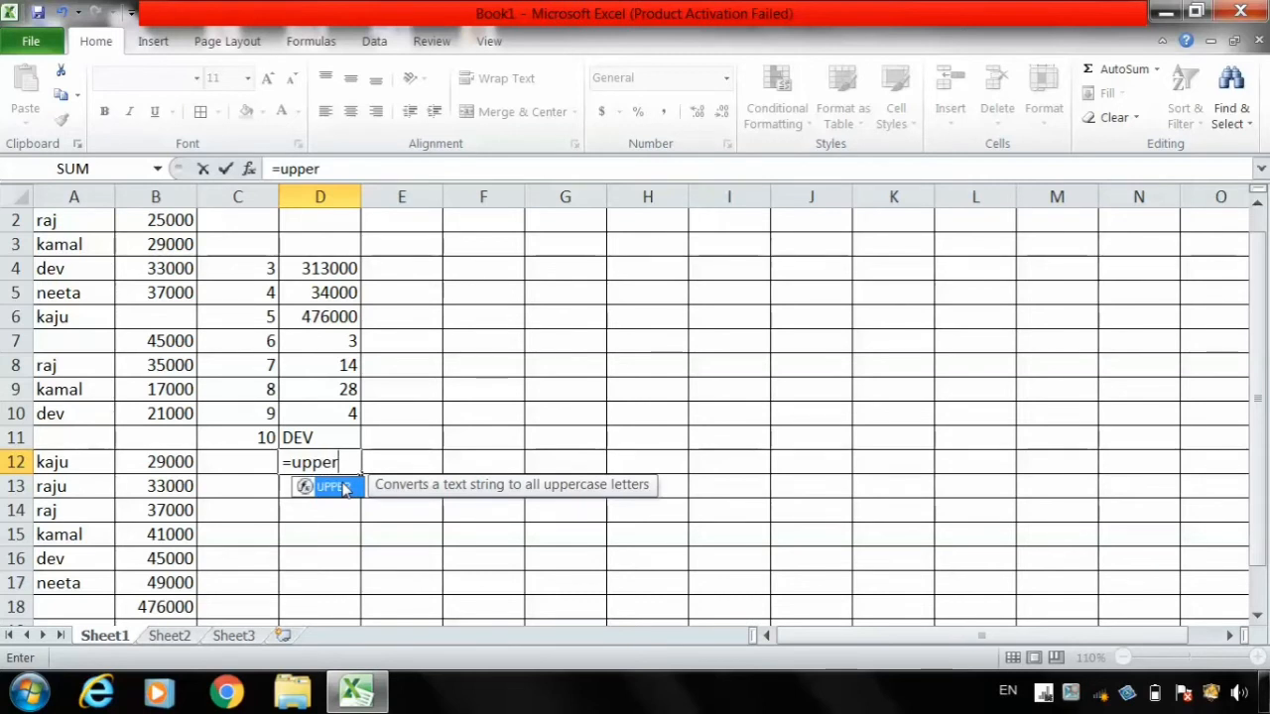
{"action": "type", "text": "(\"p"}
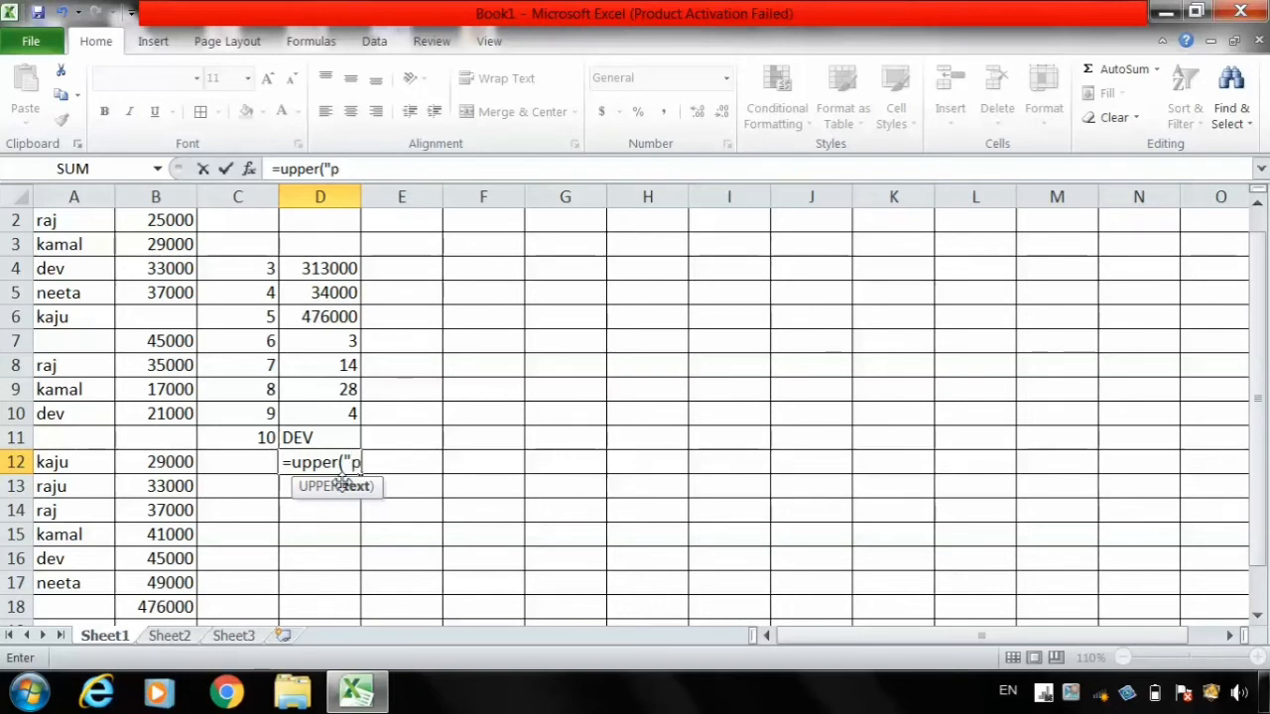
{"action": "type", "text": "aranga"}
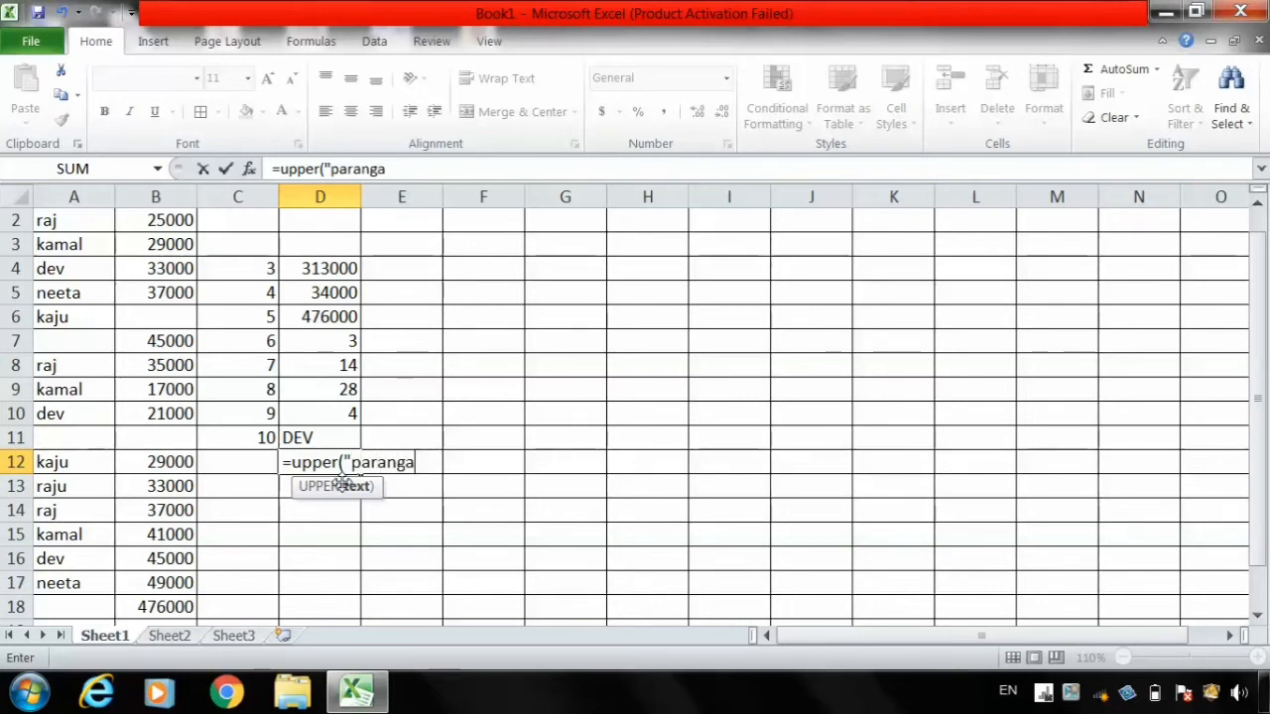
{"action": "type", "text": "t\""}
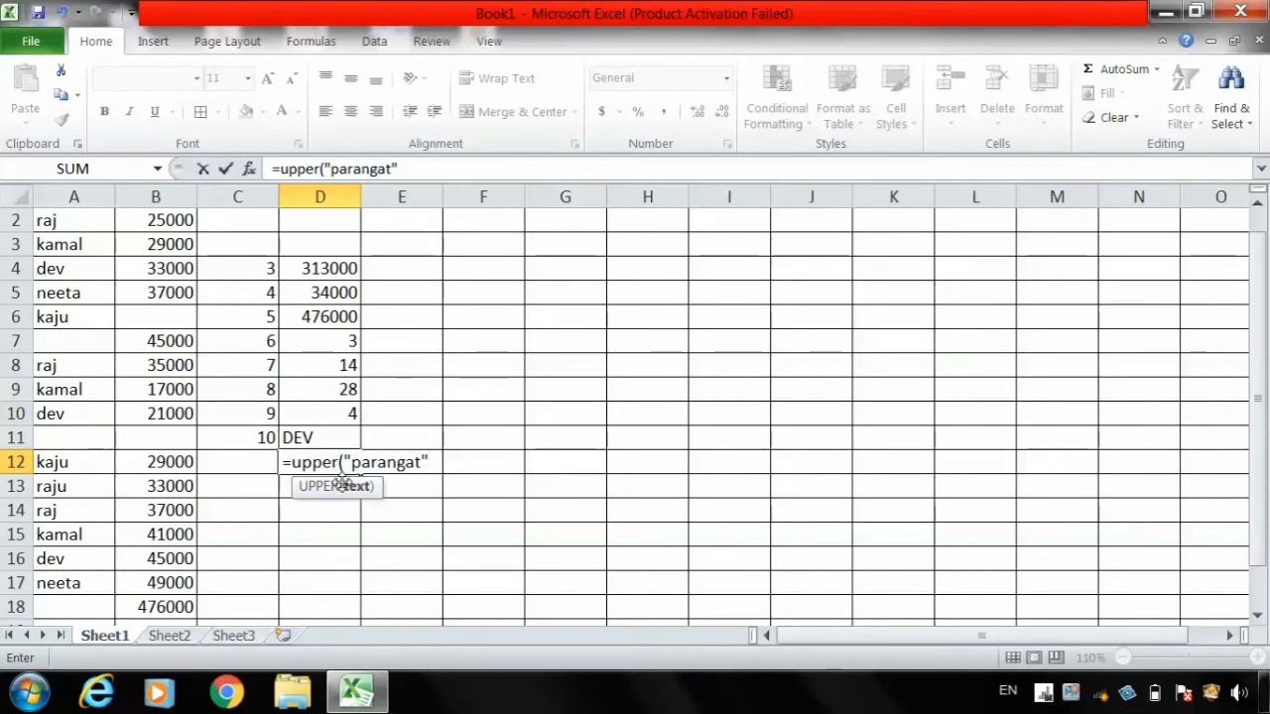
{"action": "key", "text": "Return"}
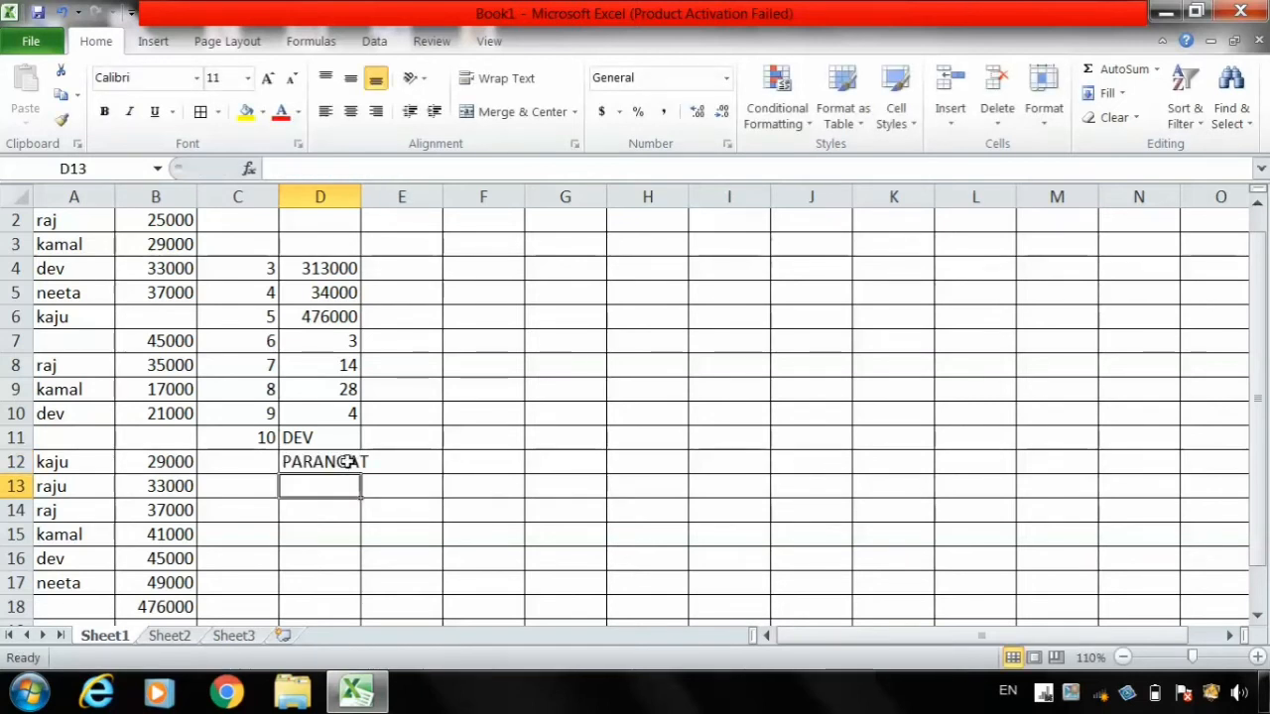
{"action": "left_click", "coordinate": [345, 461]}
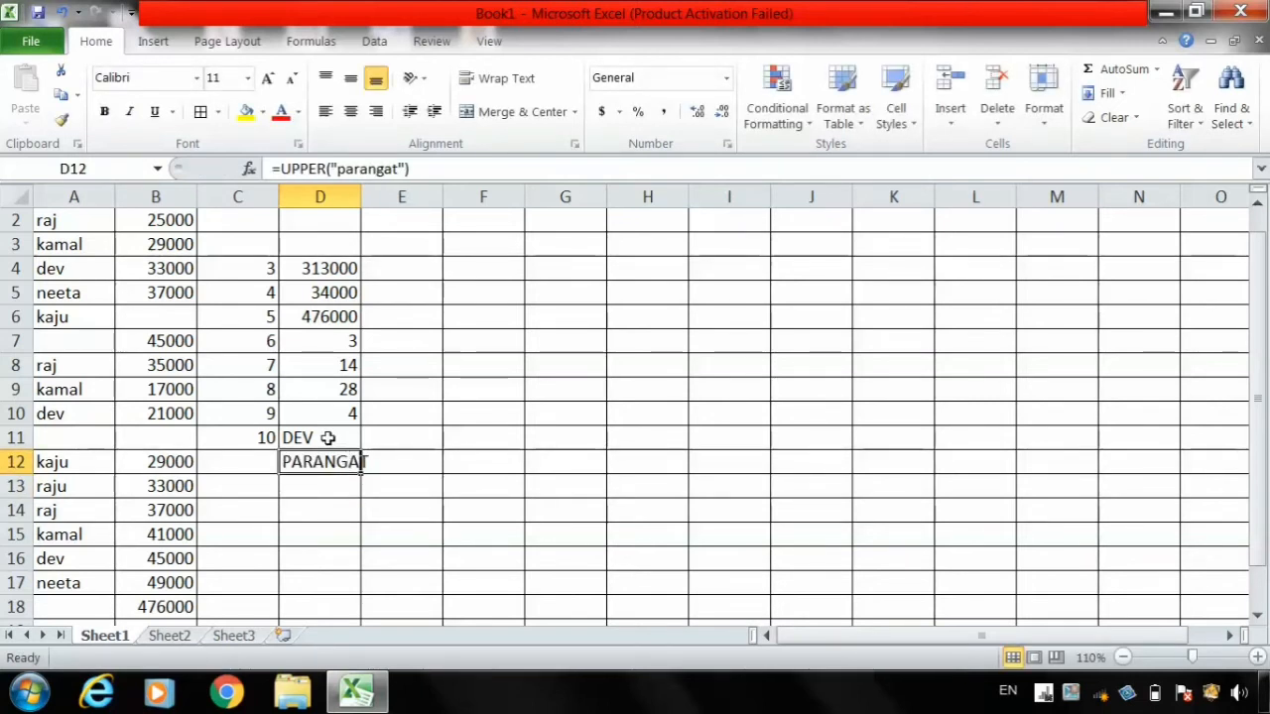
Step: Enter the number 11 in cell C13 and a LOWER formula referencing D12 in cell D13
{"action": "left_click", "coordinate": [263, 486]}
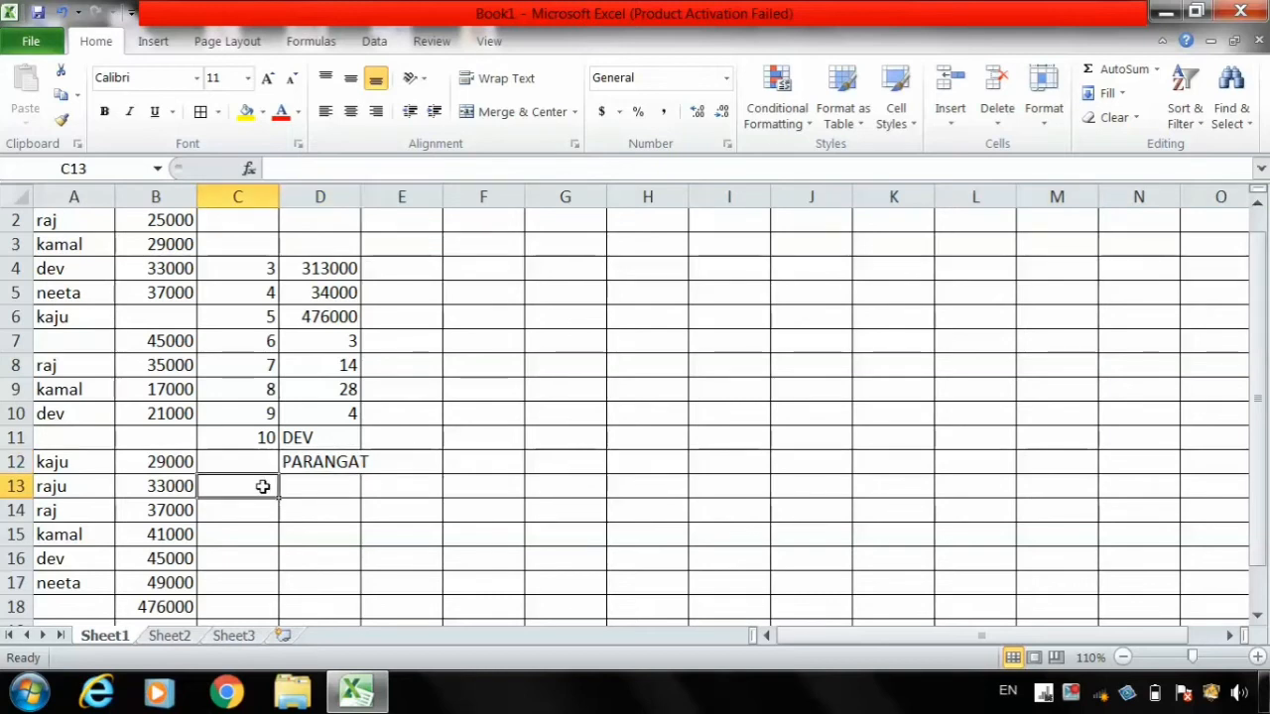
{"action": "type", "text": "11"}
{"action": "left_click", "coordinate": [318, 484]}
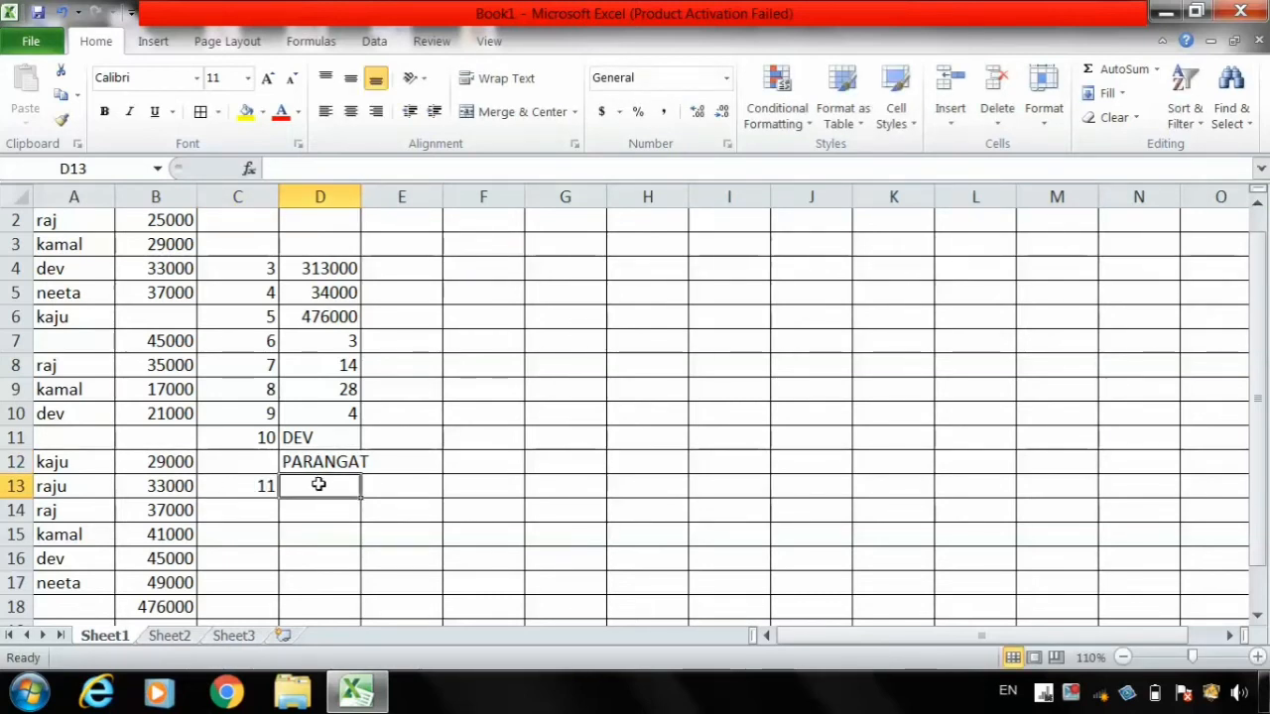
{"action": "type", "text": "=lower"}
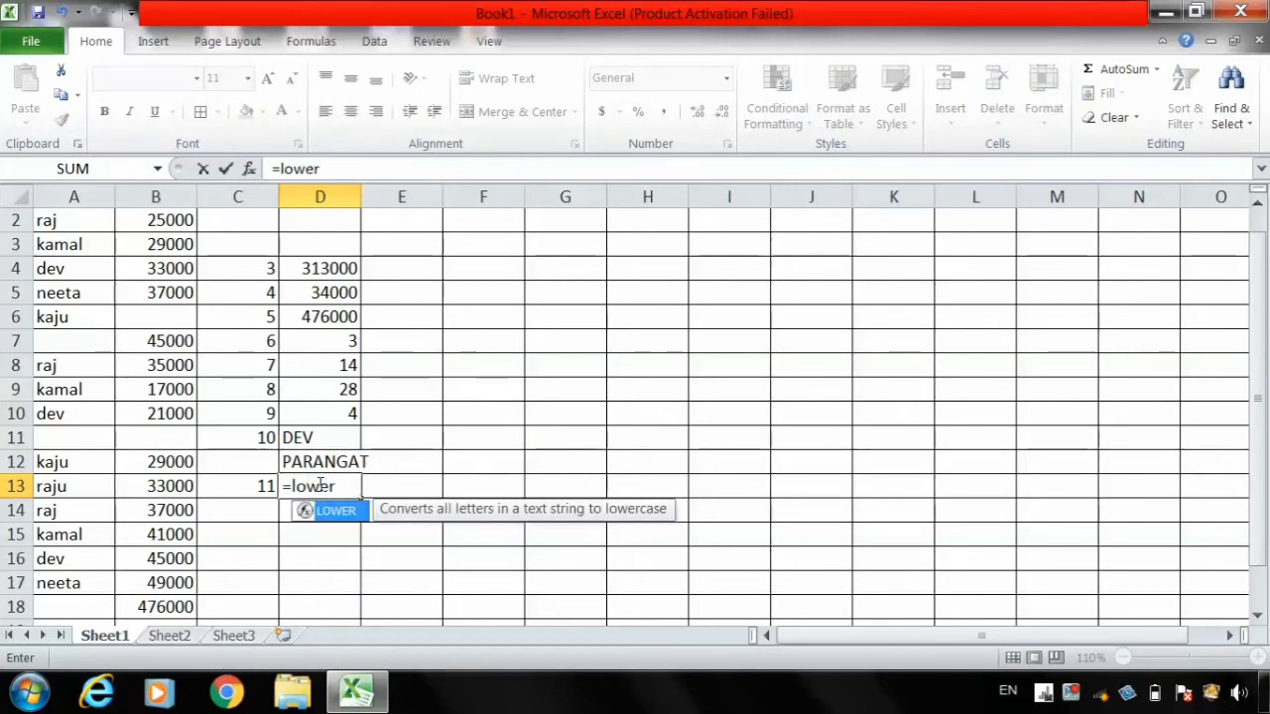
{"action": "type", "text": "("}
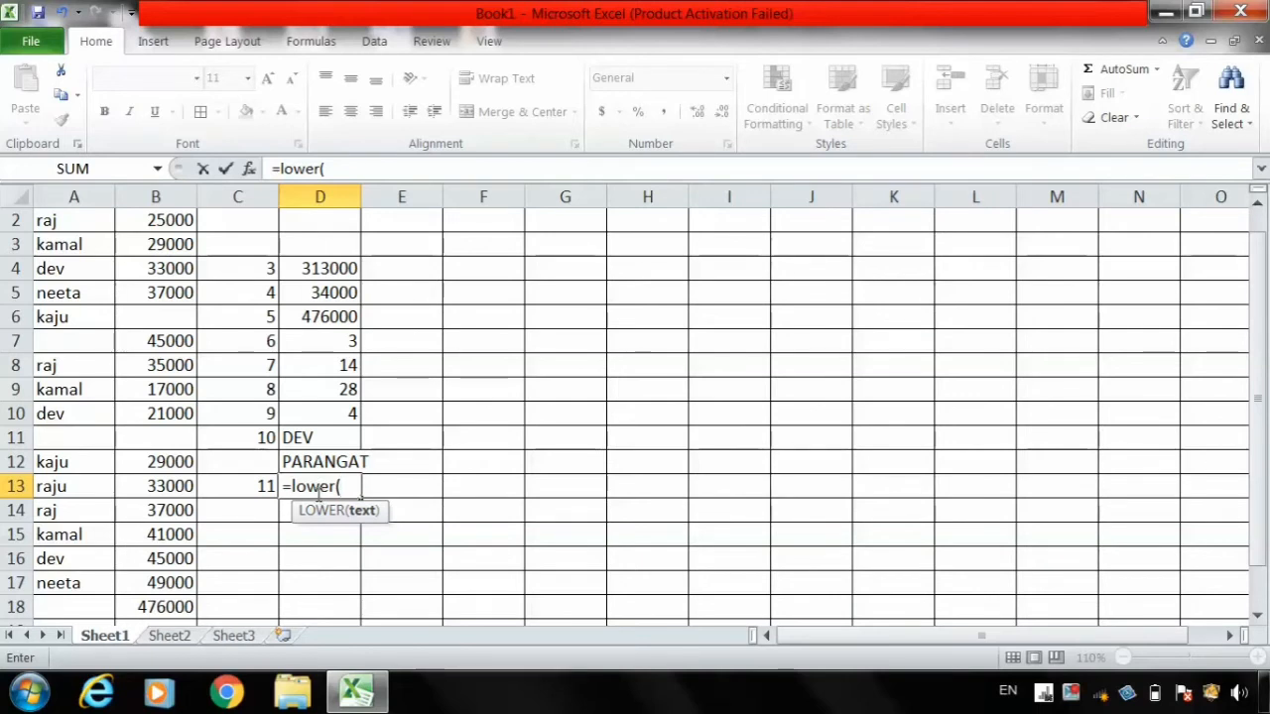
{"action": "left_click", "coordinate": [313, 463]}
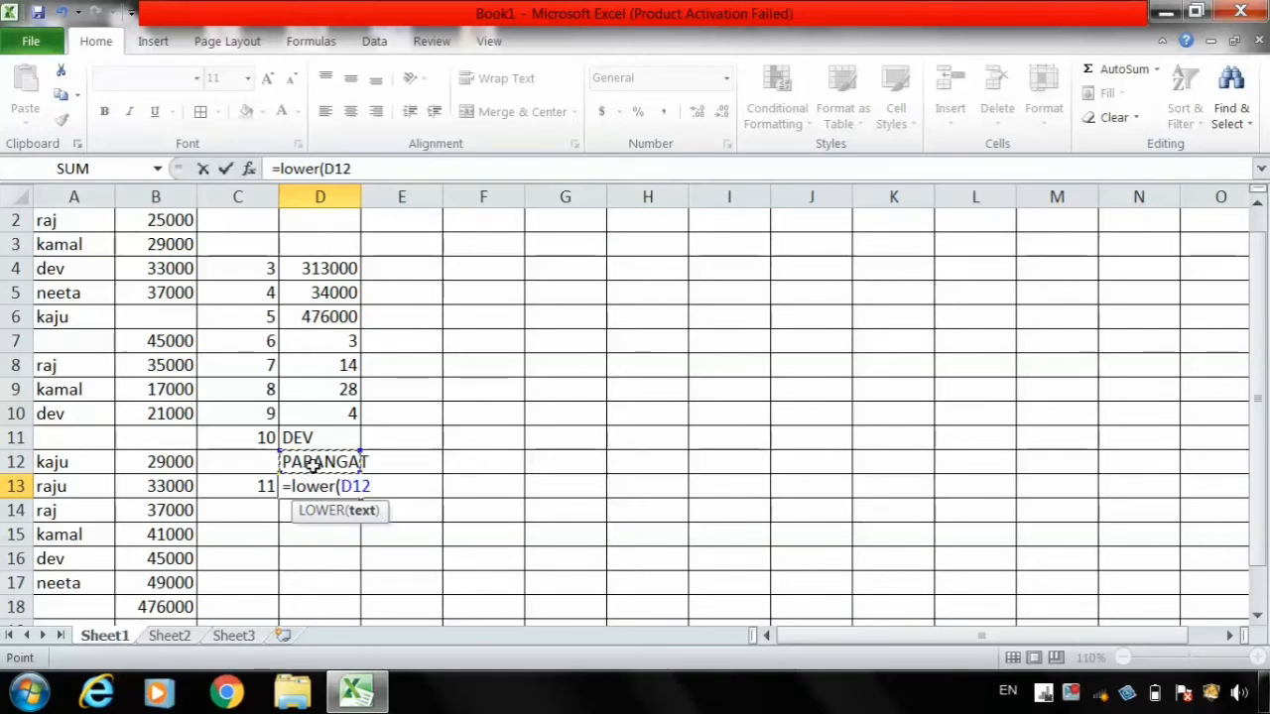
{"action": "key", "text": "Return"}
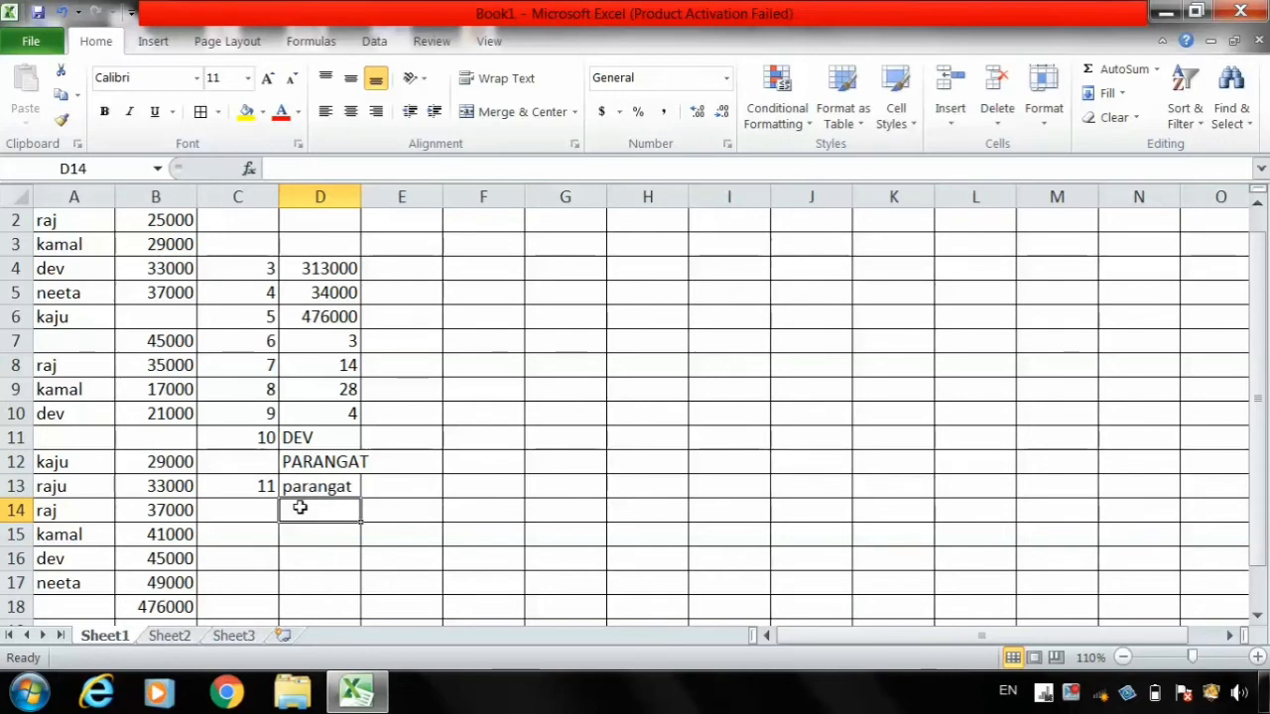
Step: Enter a LOWER formula with the literal text "RAJA" in cell D14
{"action": "type", "text": "="}
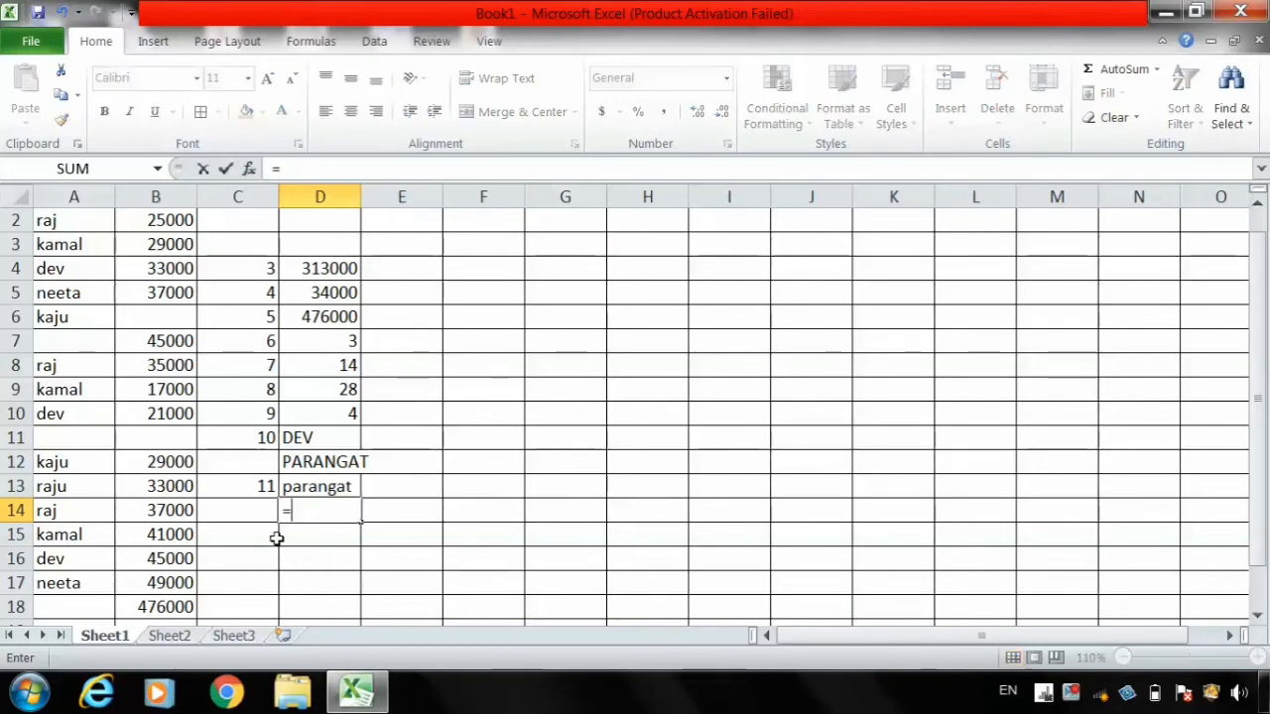
{"action": "type", "text": "lower"}
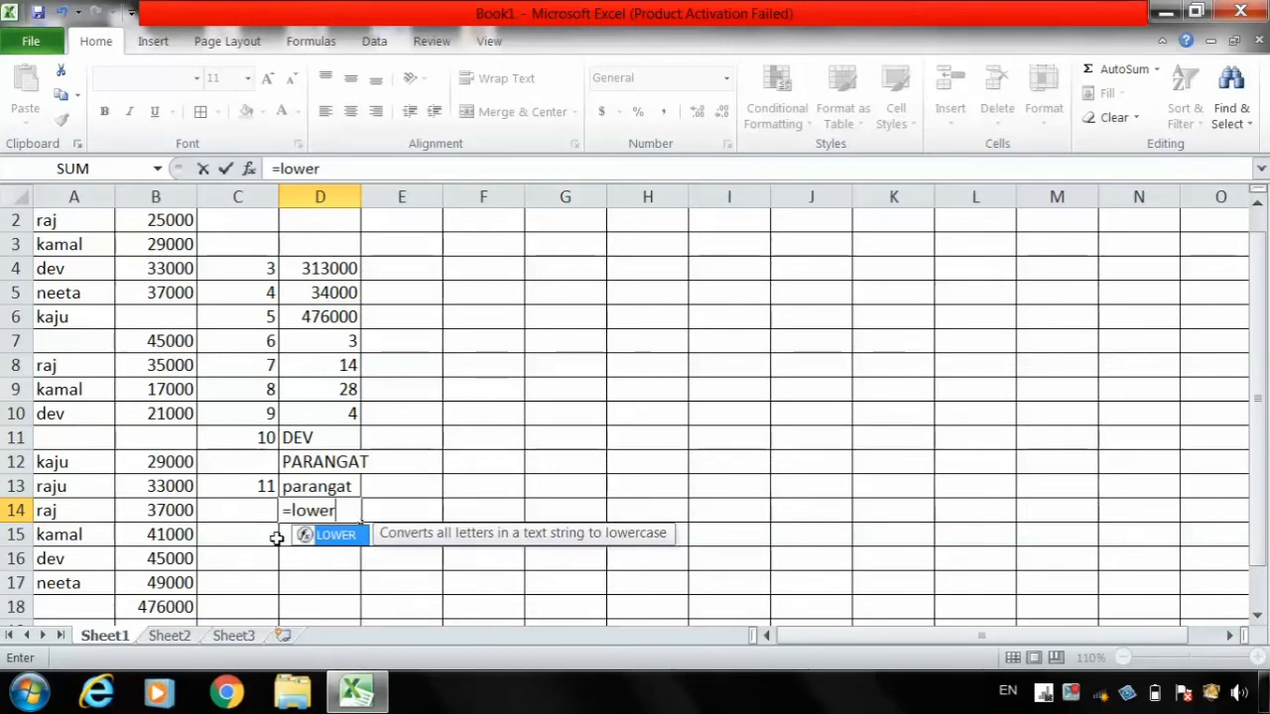
{"action": "type", "text": "("}
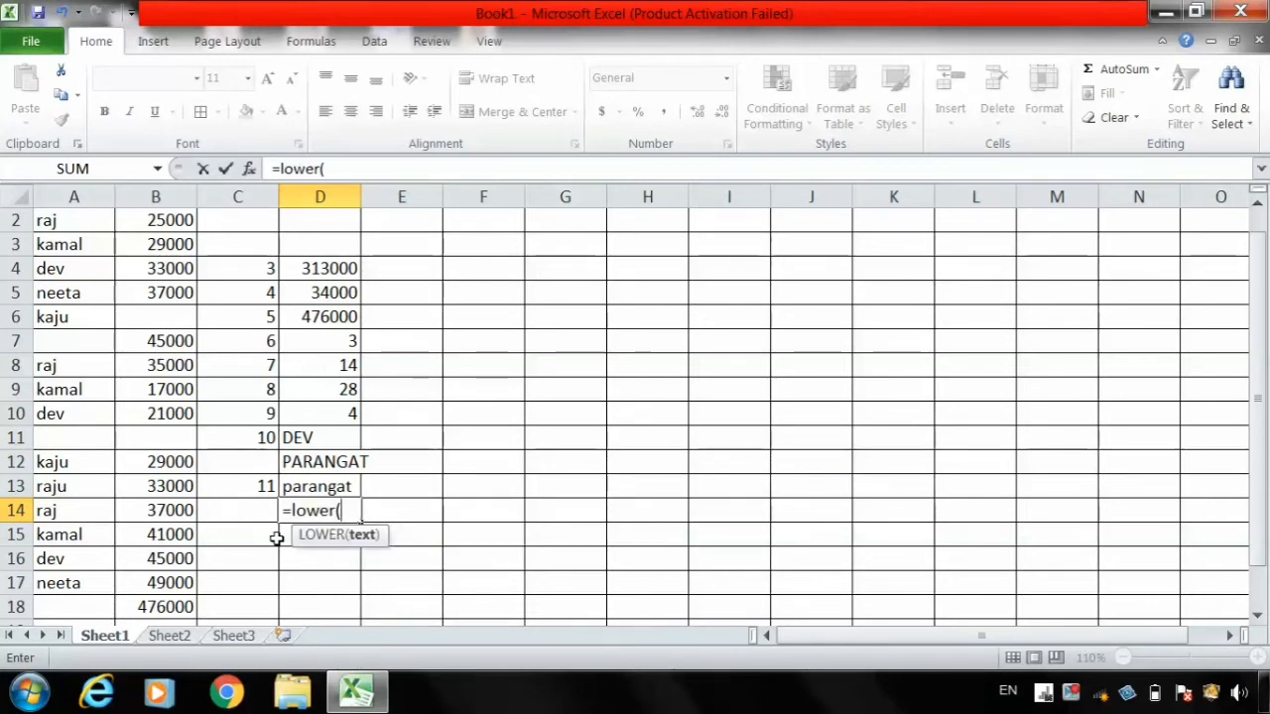
{"action": "type", "text": "\""}
{"action": "type", "text": "RAJA"}
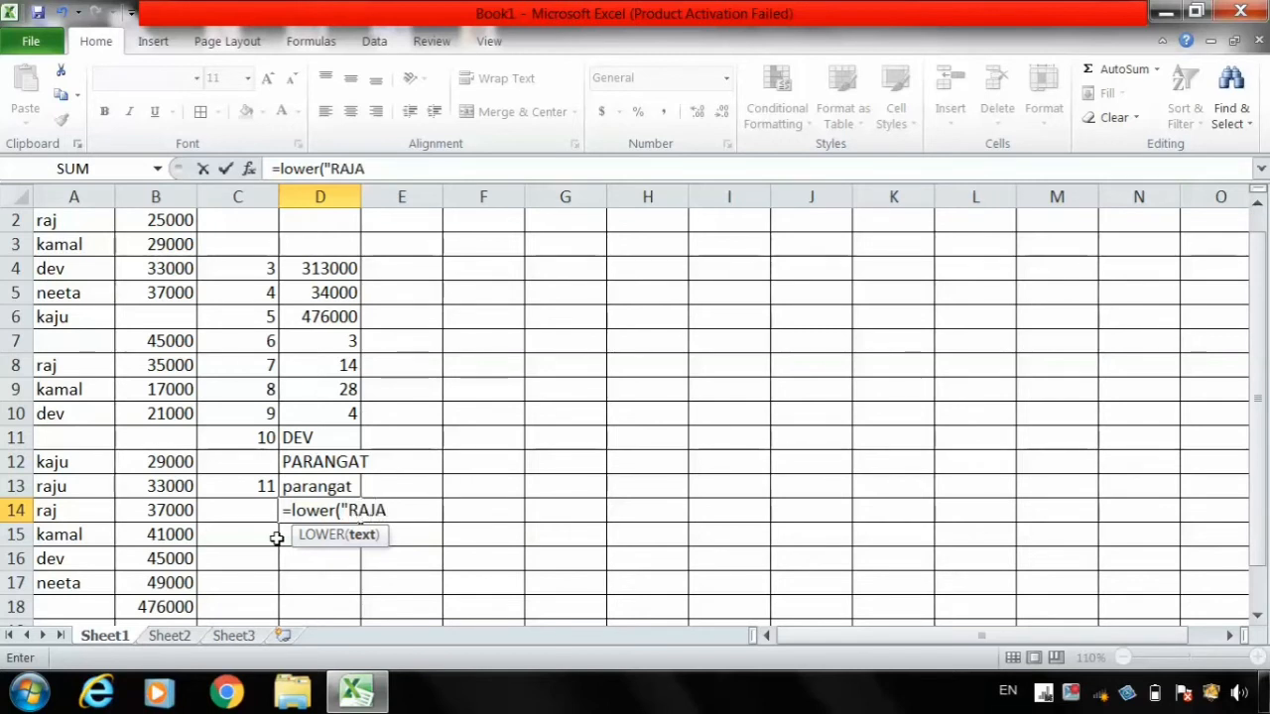
{"action": "type", "text": "\""}
{"action": "key", "text": "Return"}
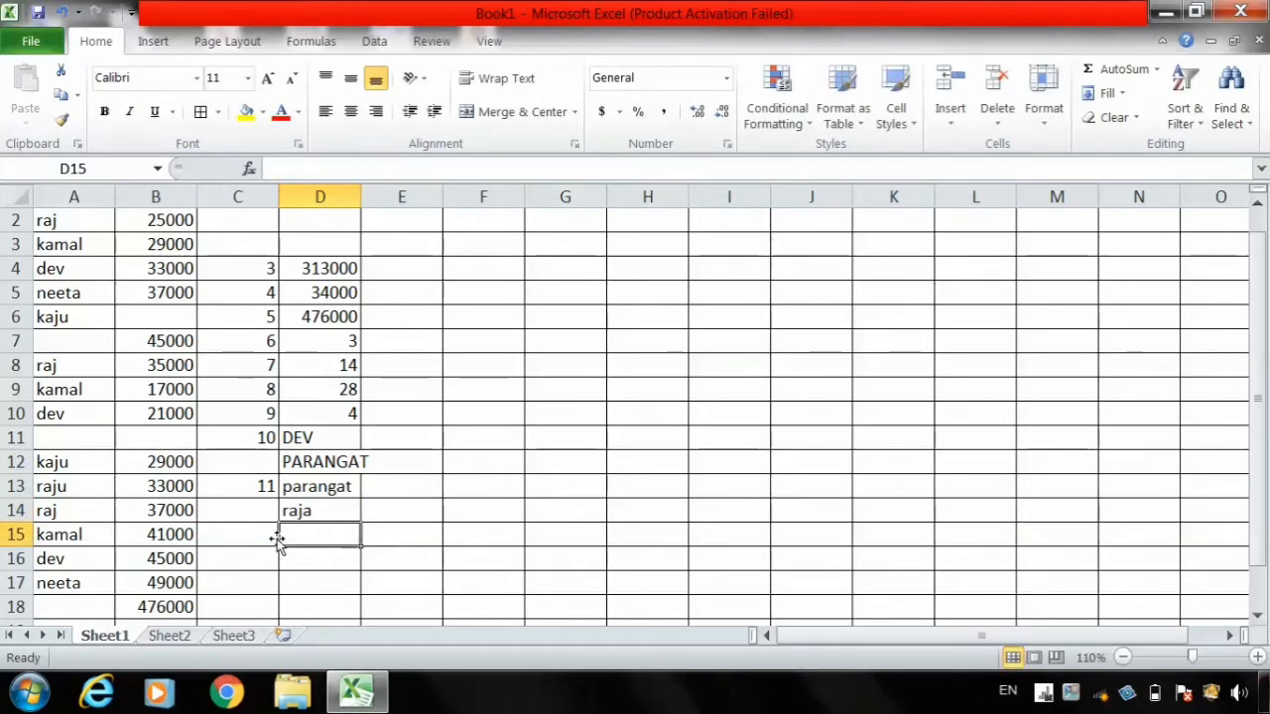
Step: Enter the number 12 in cell C15 and a PROPER formula referencing A9 in cell D15
{"action": "left_click", "coordinate": [248, 534]}
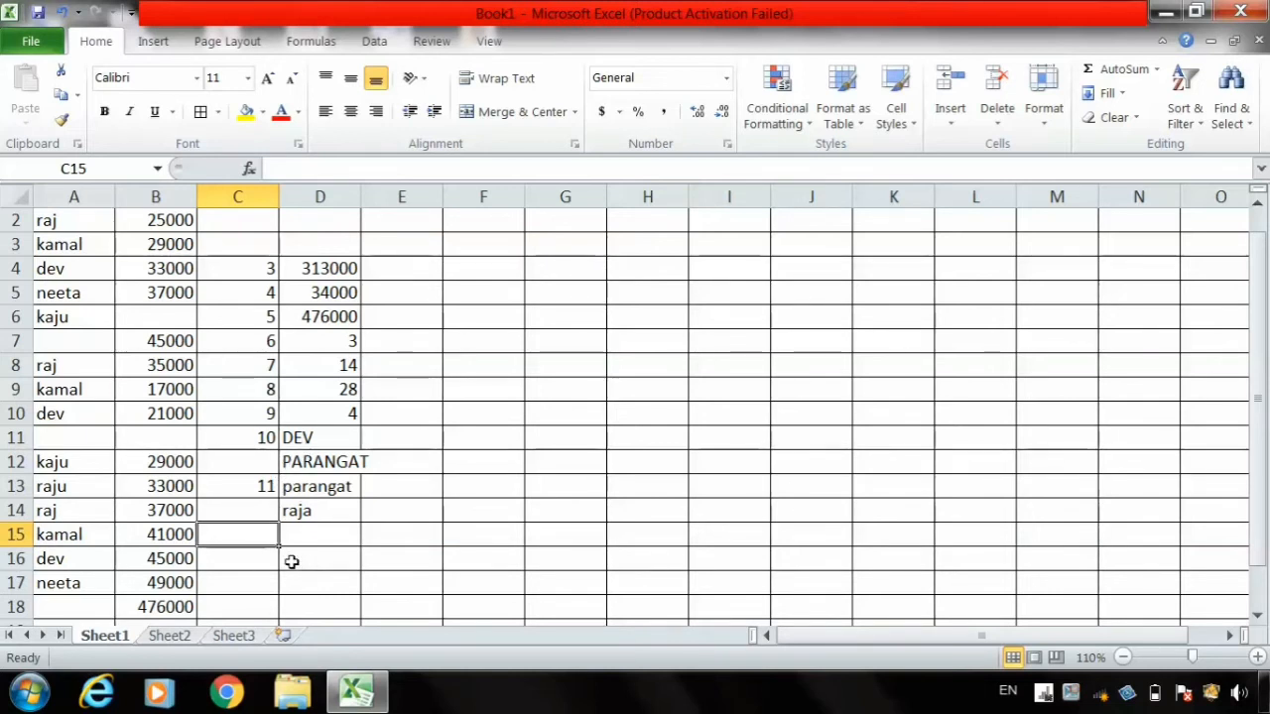
{"action": "type", "text": "12"}
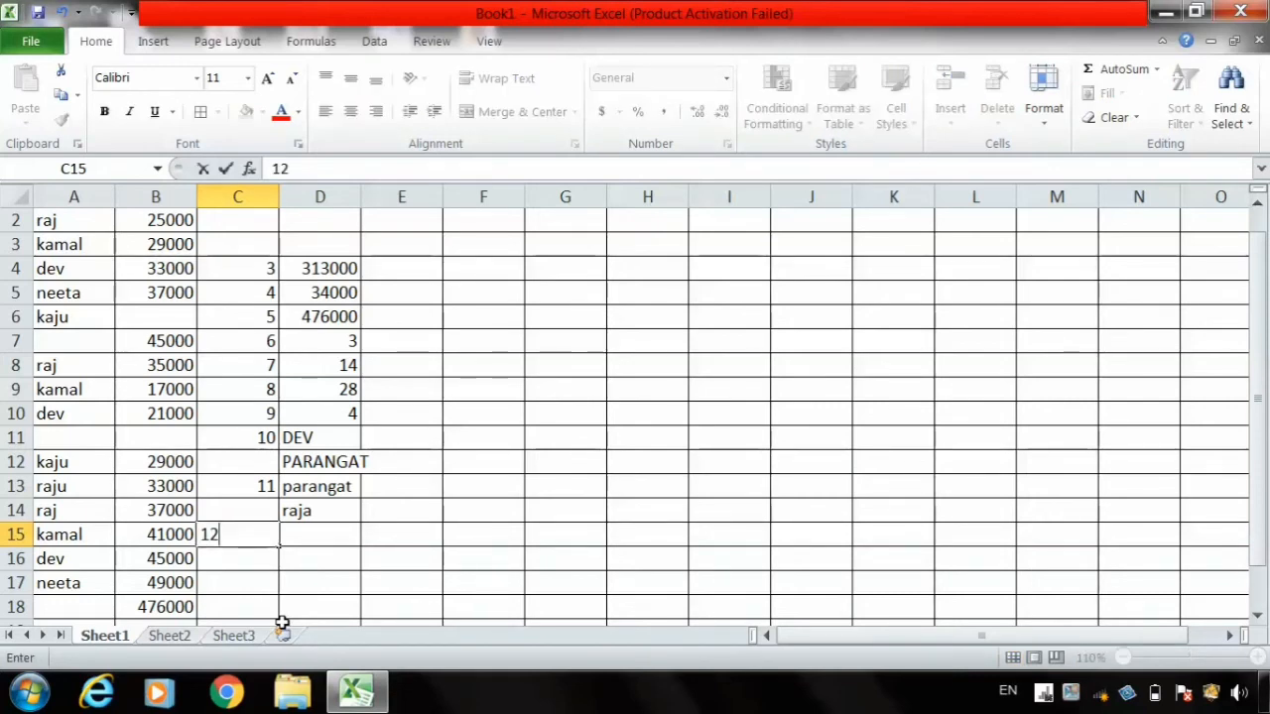
{"action": "key", "text": "Return"}
{"action": "left_click", "coordinate": [313, 538]}
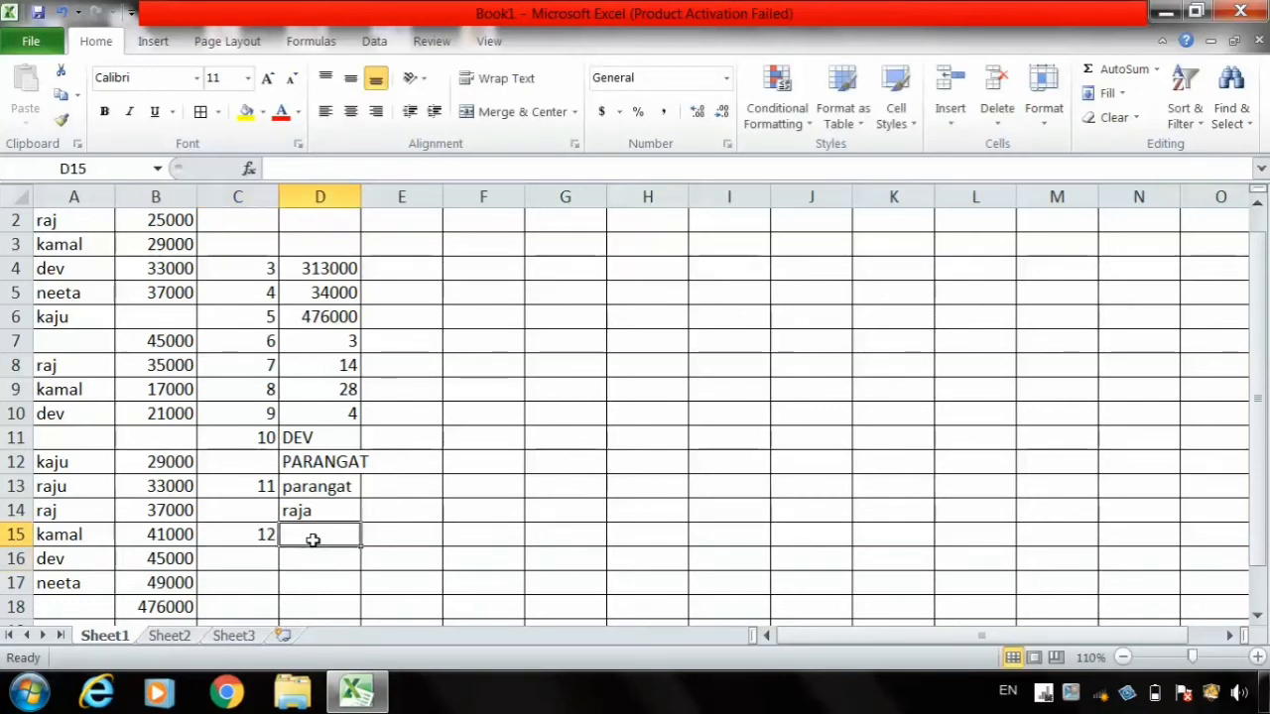
{"action": "type", "text": "="}
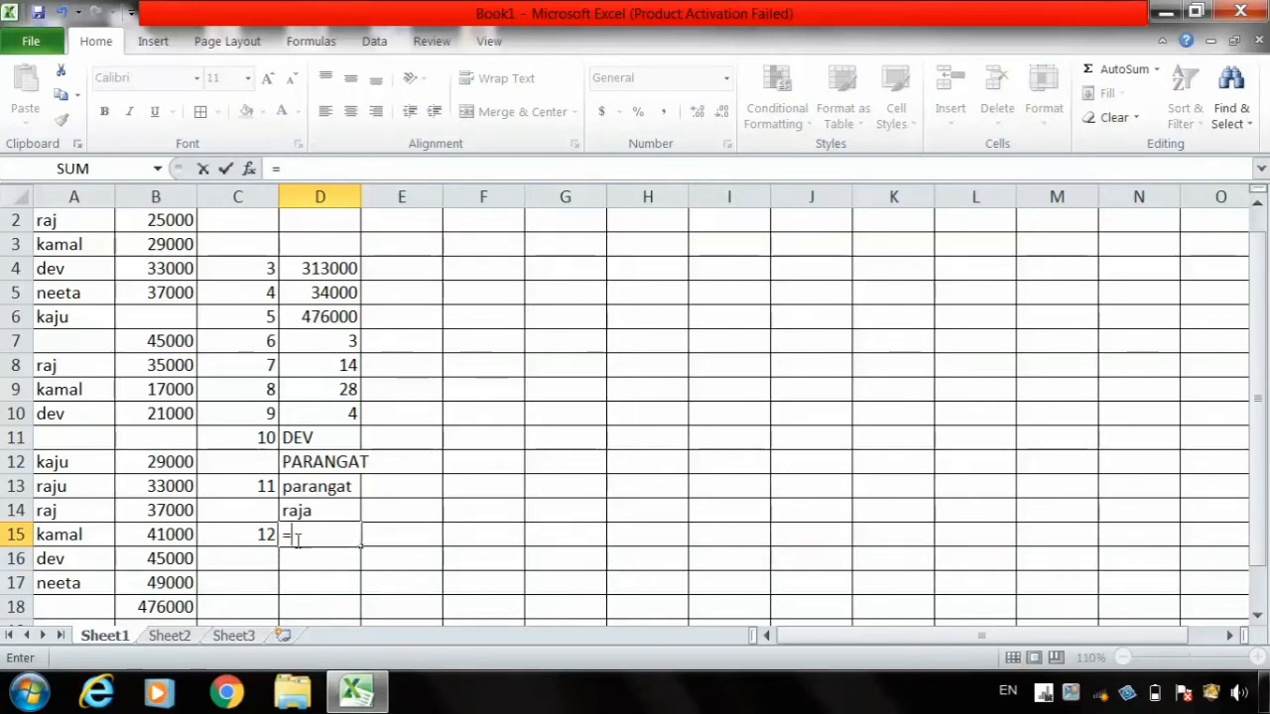
{"action": "type", "text": "PROP"}
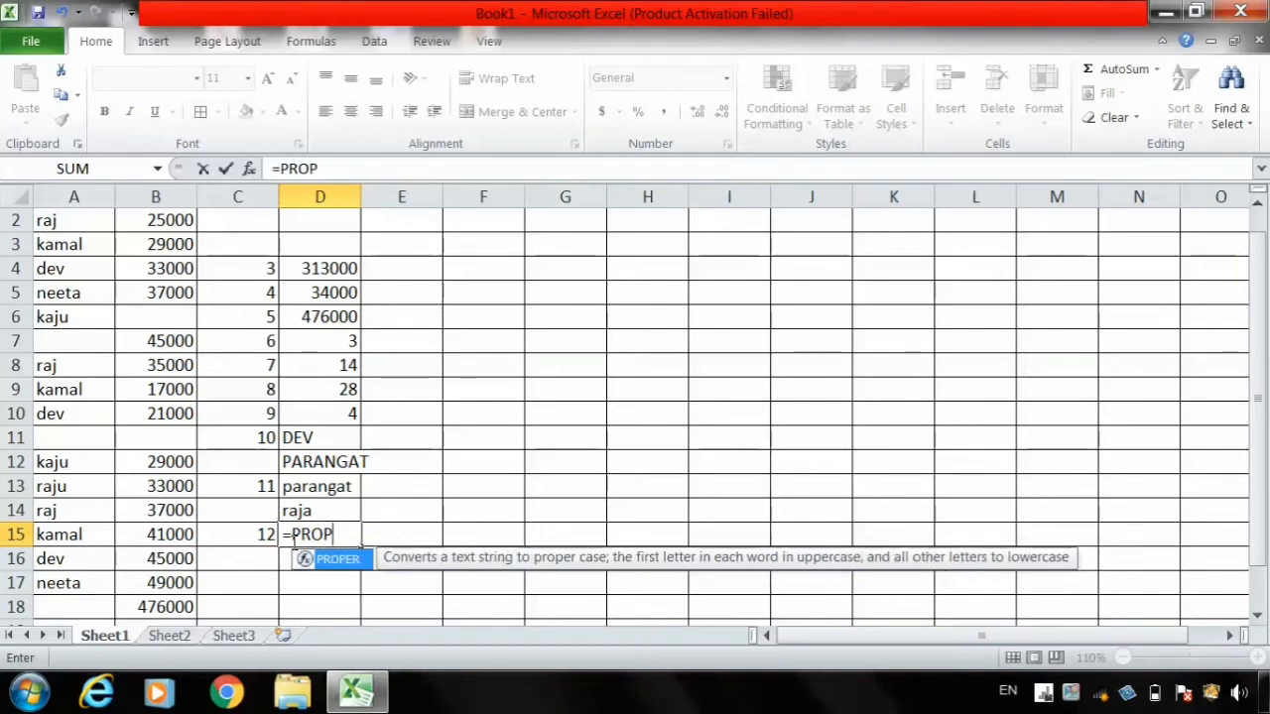
{"action": "type", "text": "ER("}
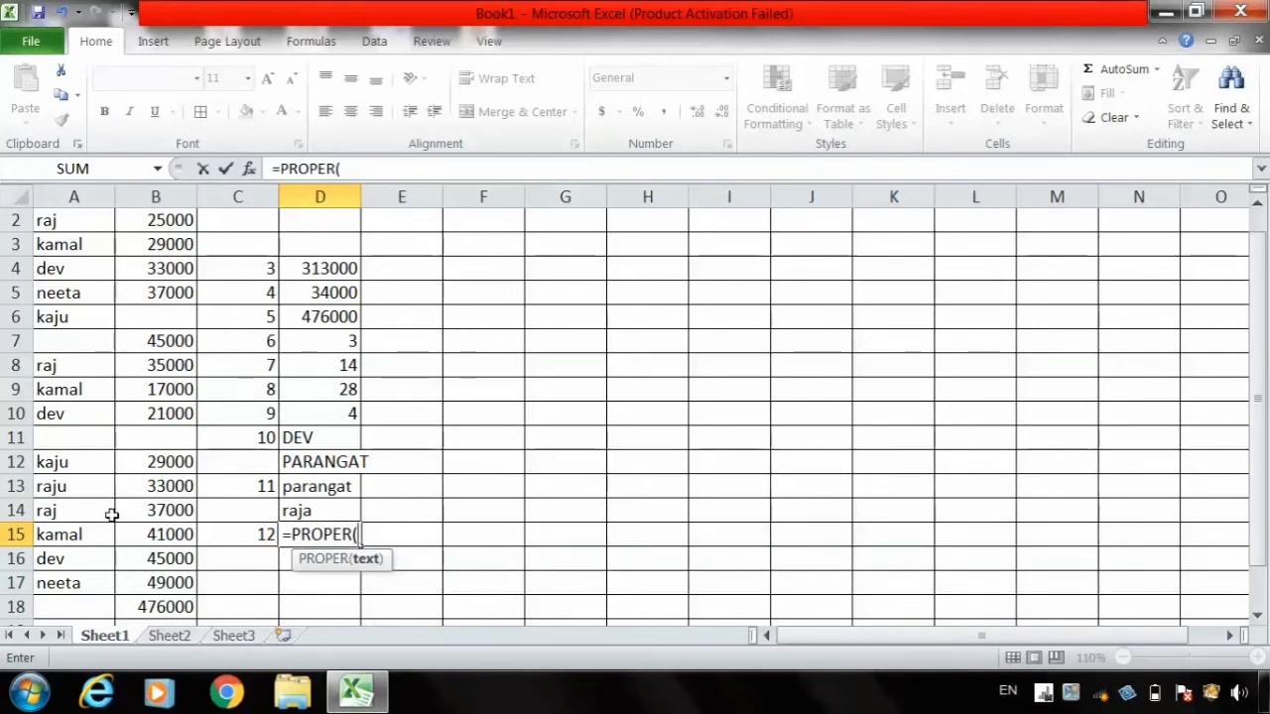
{"action": "left_click", "coordinate": [71, 387]}
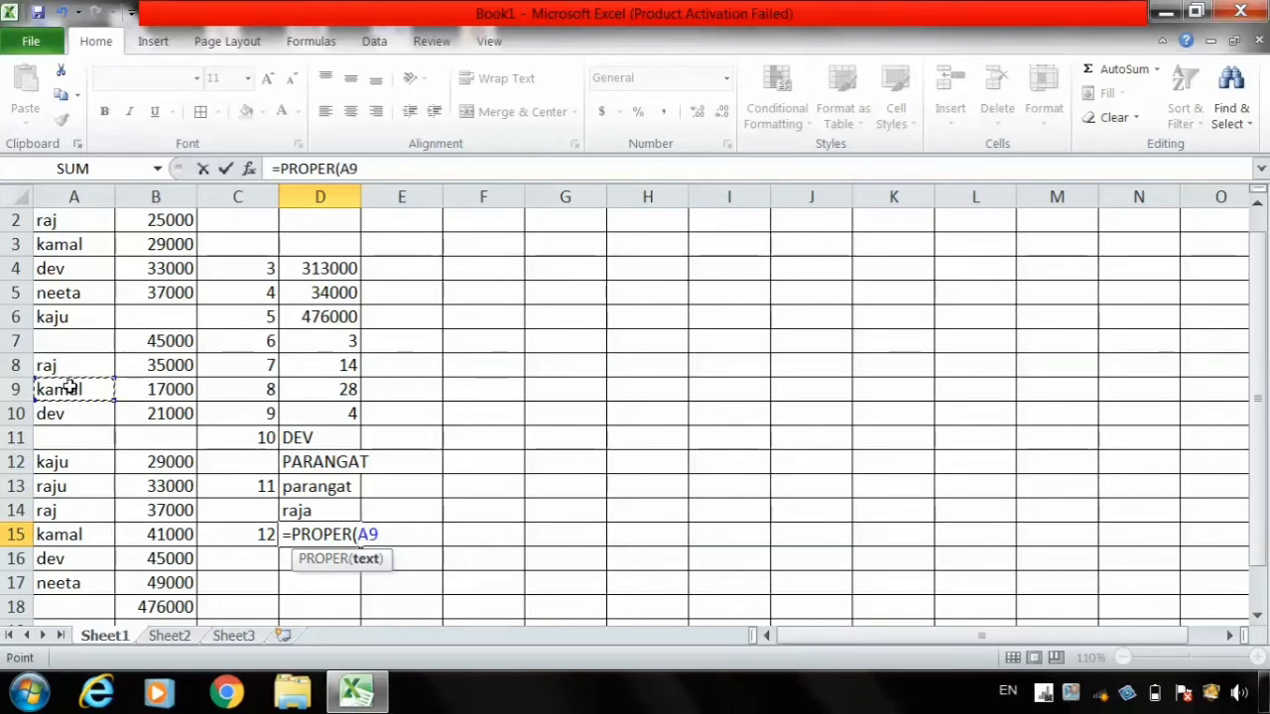
{"action": "key", "text": "Return"}
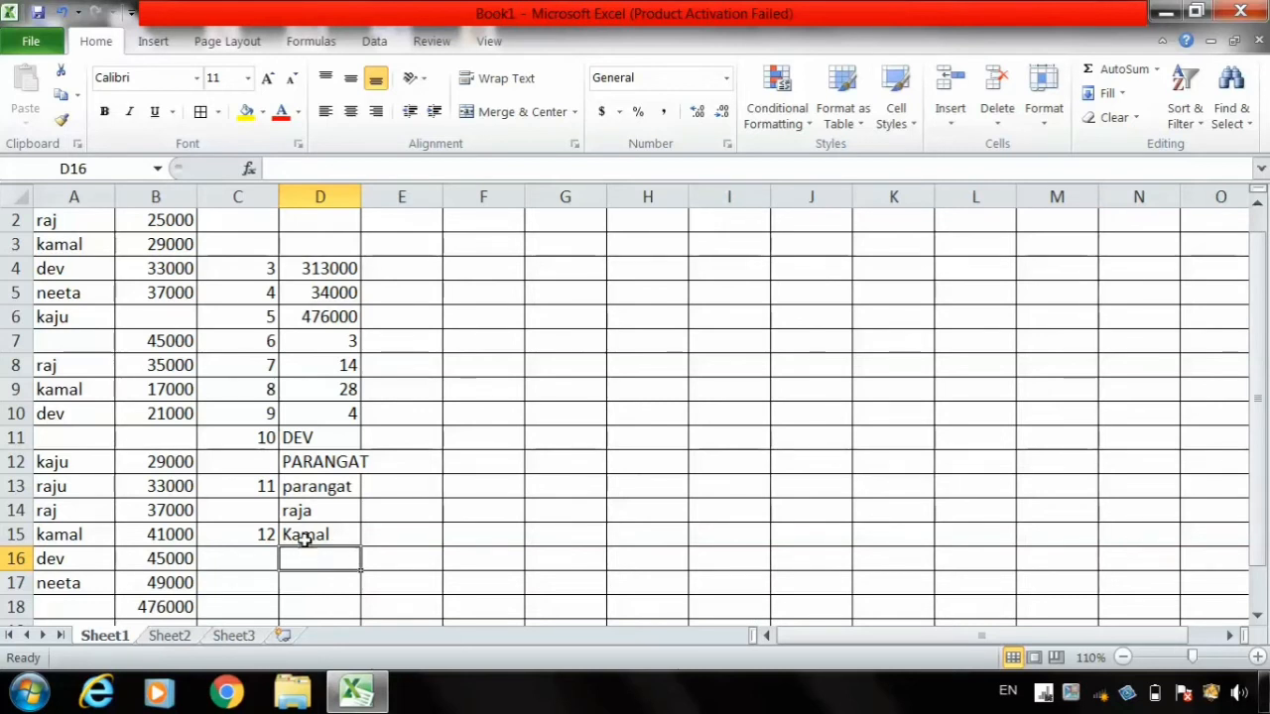
{"action": "left_click", "coordinate": [306, 536]}
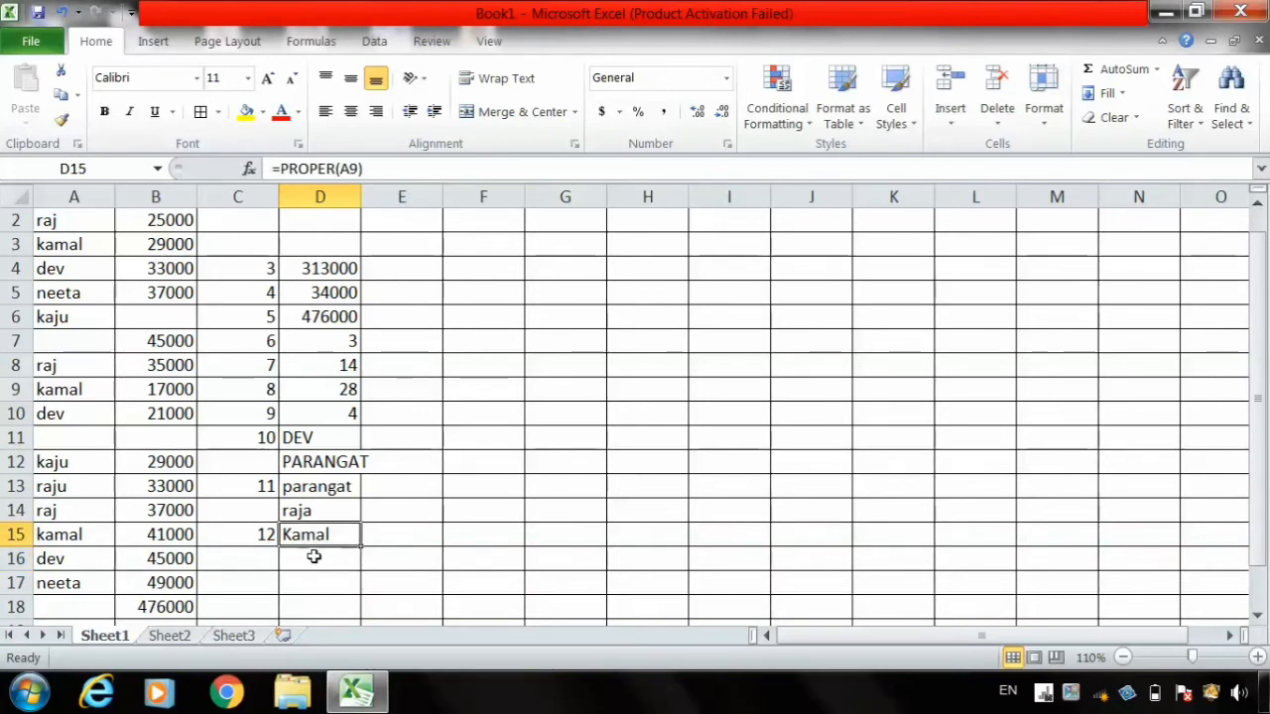
Step: Enter the number 13 in cell C16 and a LEN formula referencing A3 in cell D16
{"action": "left_click", "coordinate": [312, 558]}
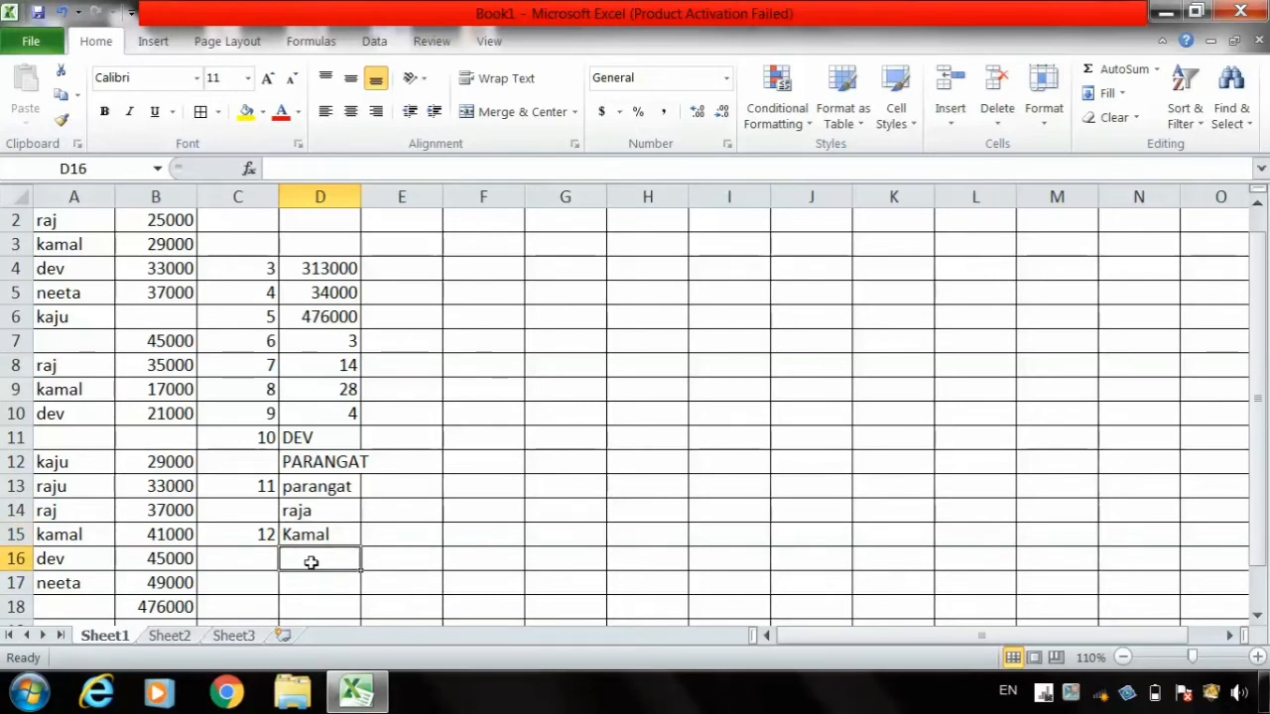
{"action": "left_click", "coordinate": [231, 569]}
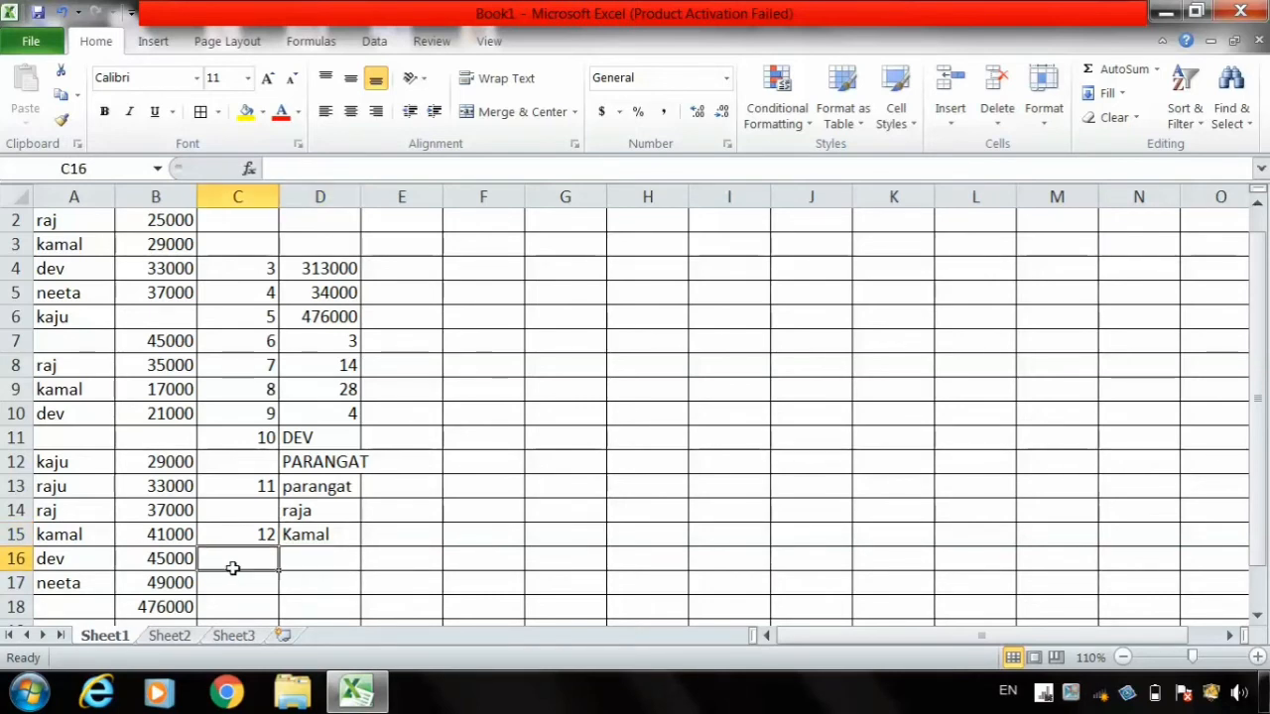
{"action": "type", "text": "13"}
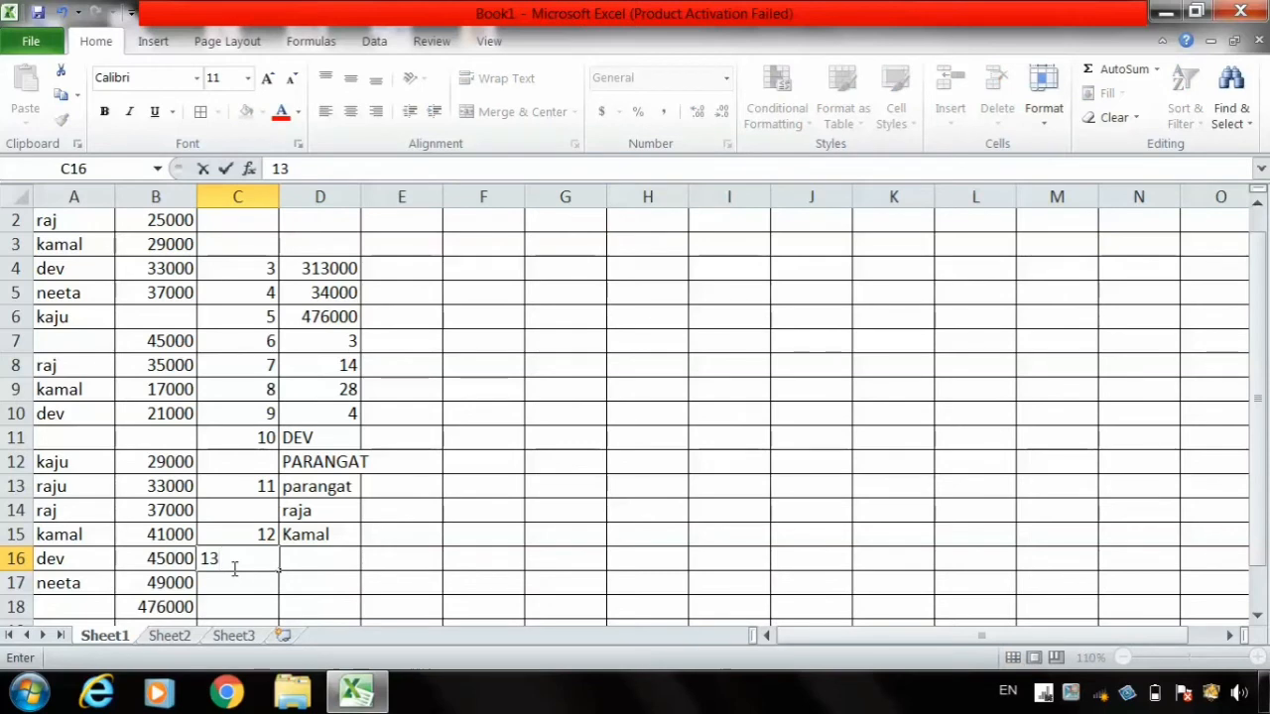
{"action": "left_click", "coordinate": [336, 556]}
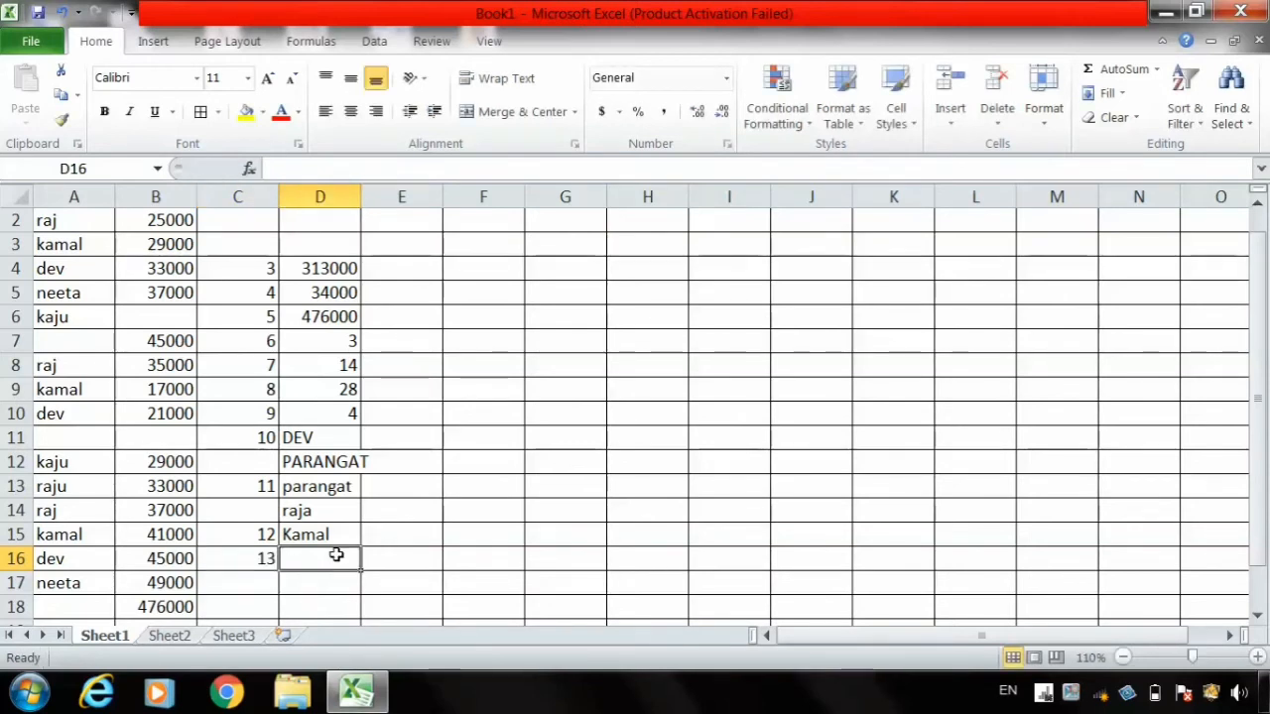
{"action": "type", "text": "=LEN"}
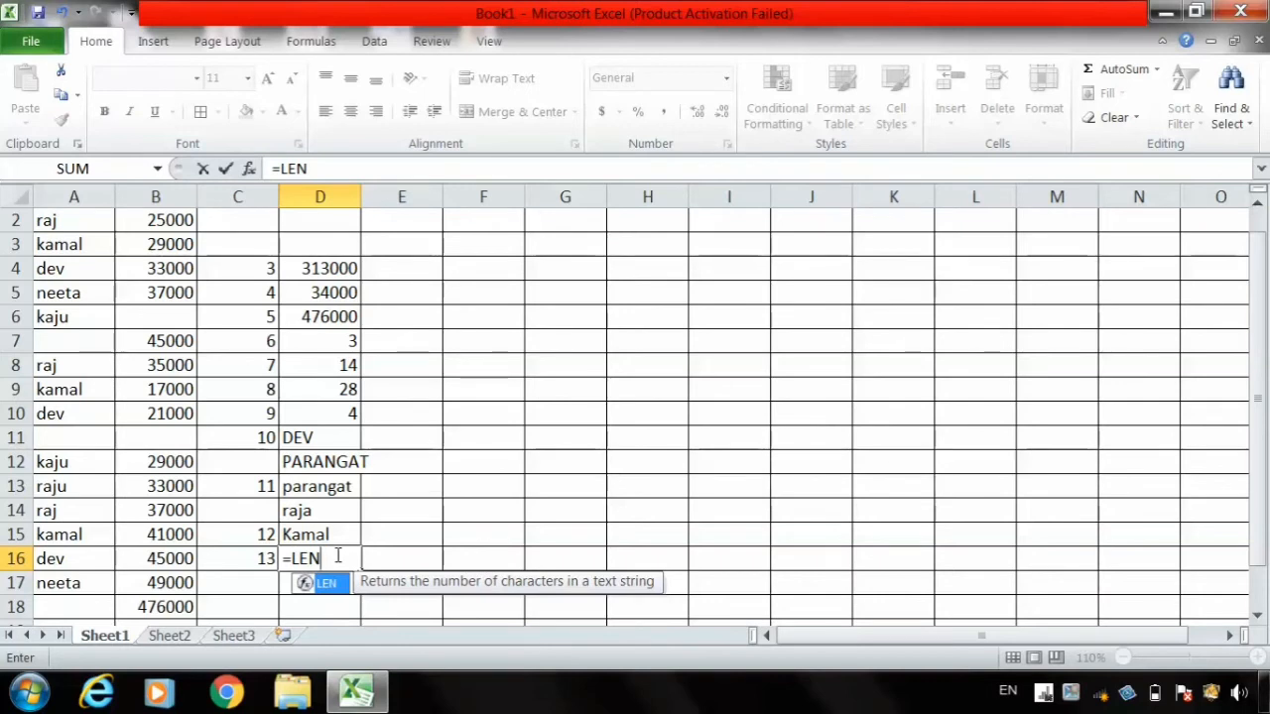
{"action": "type", "text": "("}
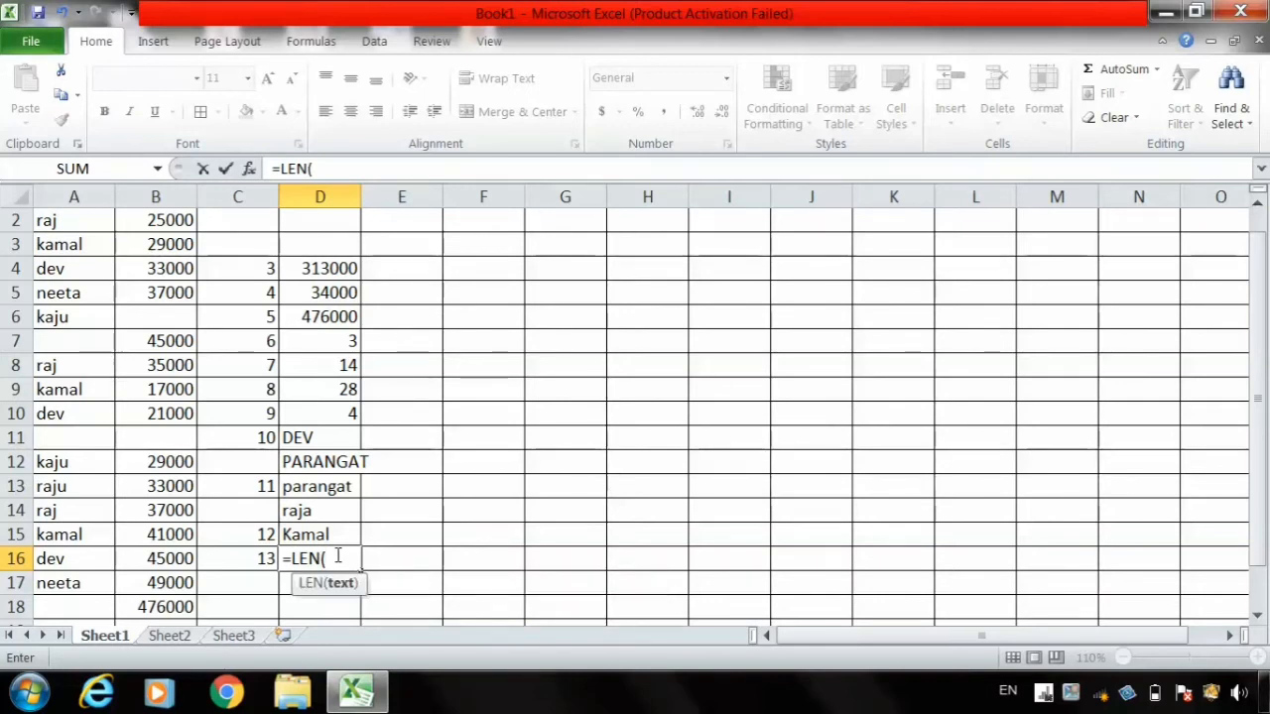
{"action": "left_click", "coordinate": [88, 243]}
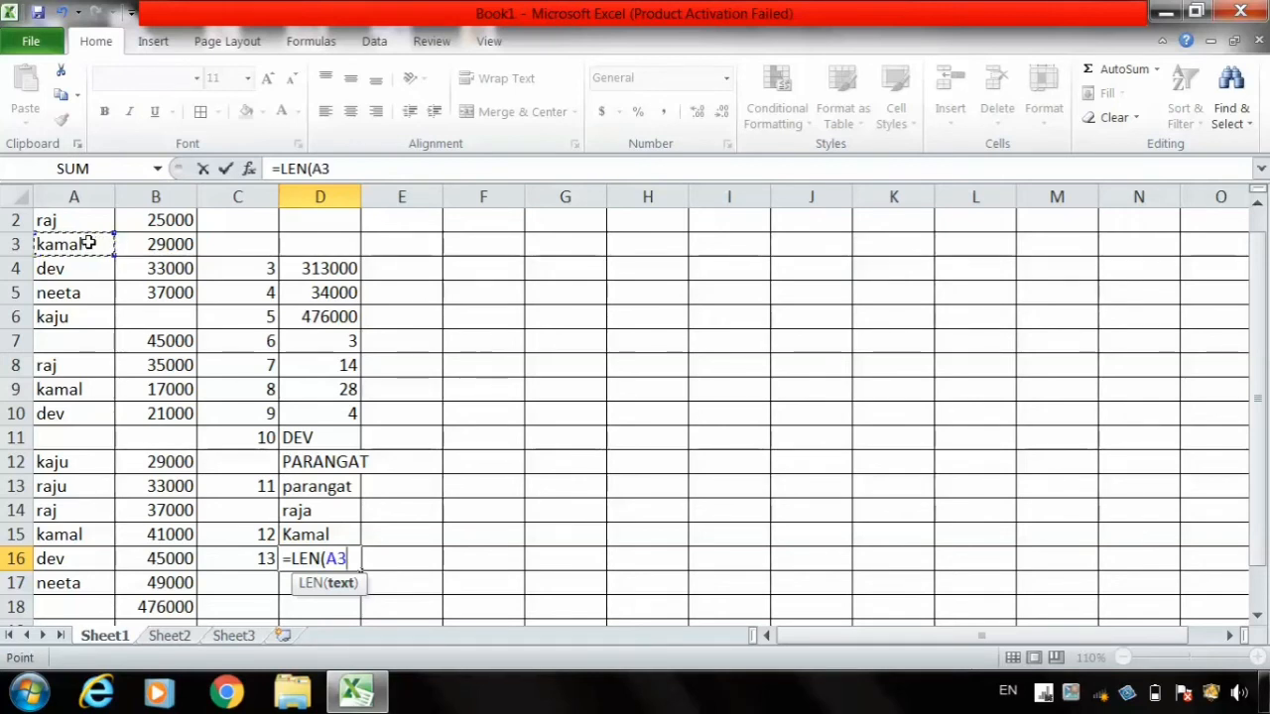
{"action": "key", "text": "Return"}
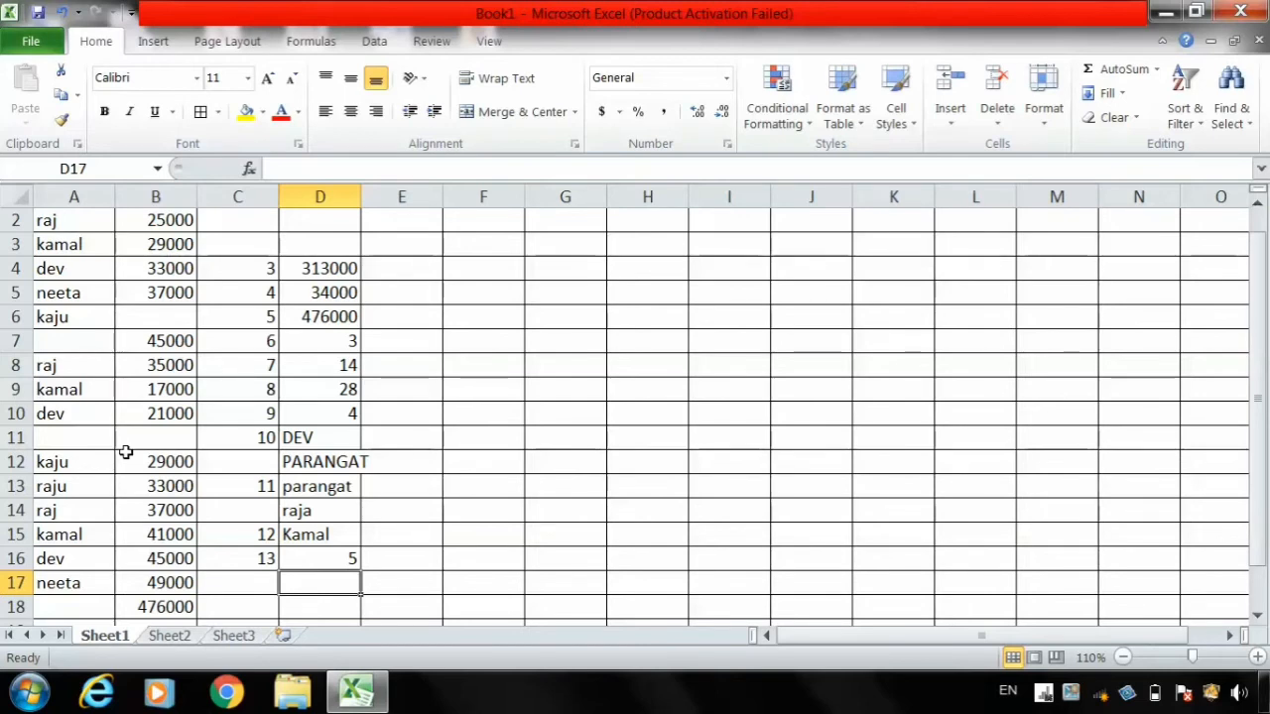
Step: Enter a LEN formula with the literal text "parangat computer education" in cell D17
{"action": "type", "text": "=LEN"}
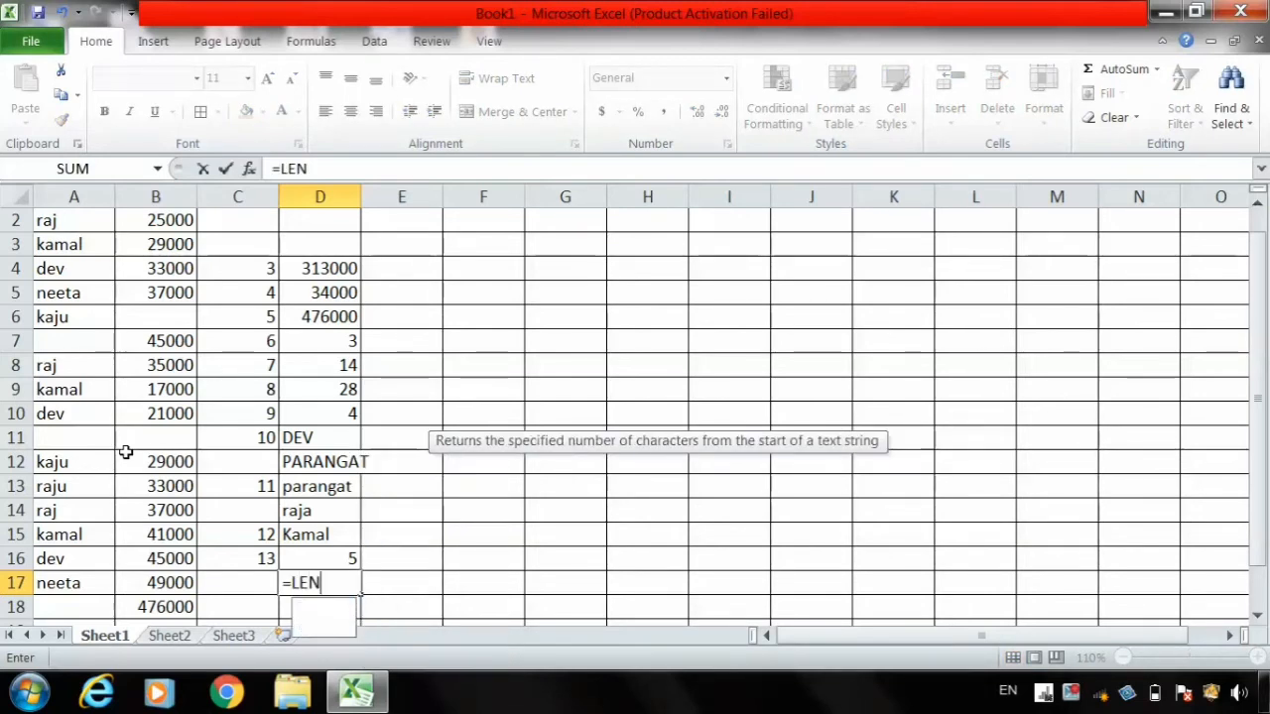
{"action": "key", "text": "BackSpace"}
{"action": "key", "text": "BackSpace"}
{"action": "key", "text": "BackSpace"}
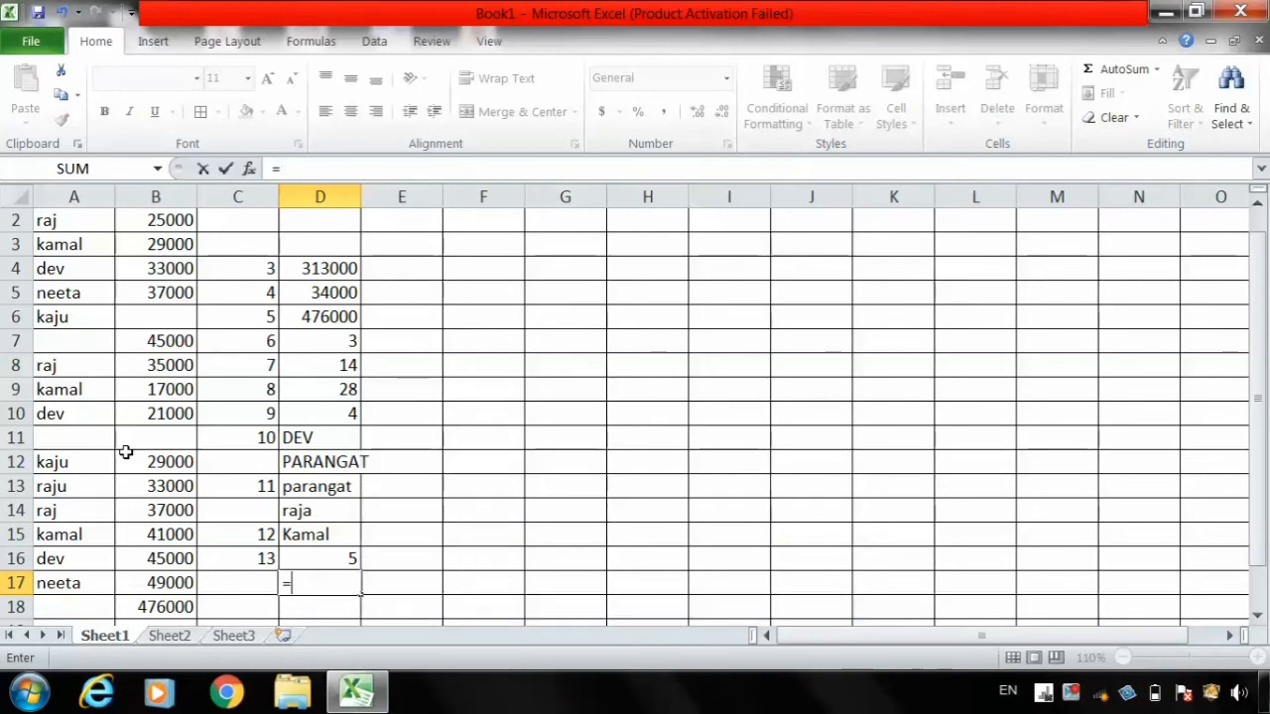
{"action": "type", "text": "le"}
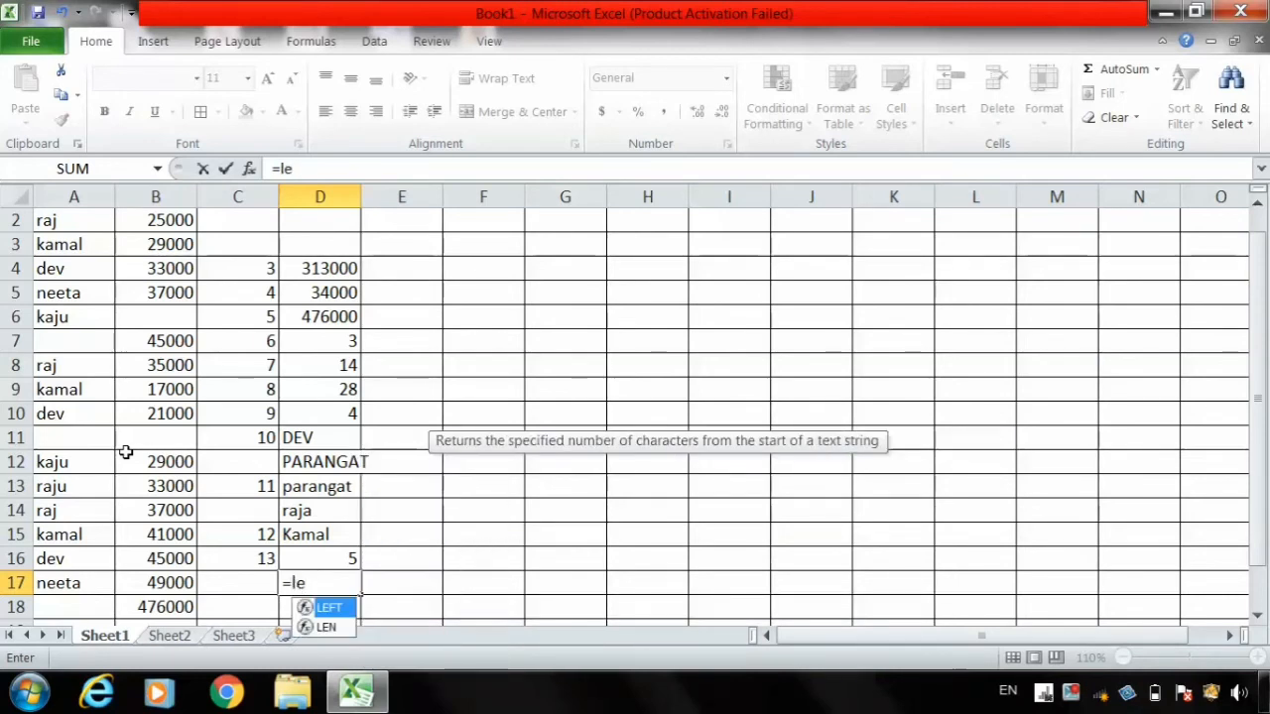
{"action": "type", "text": "n("}
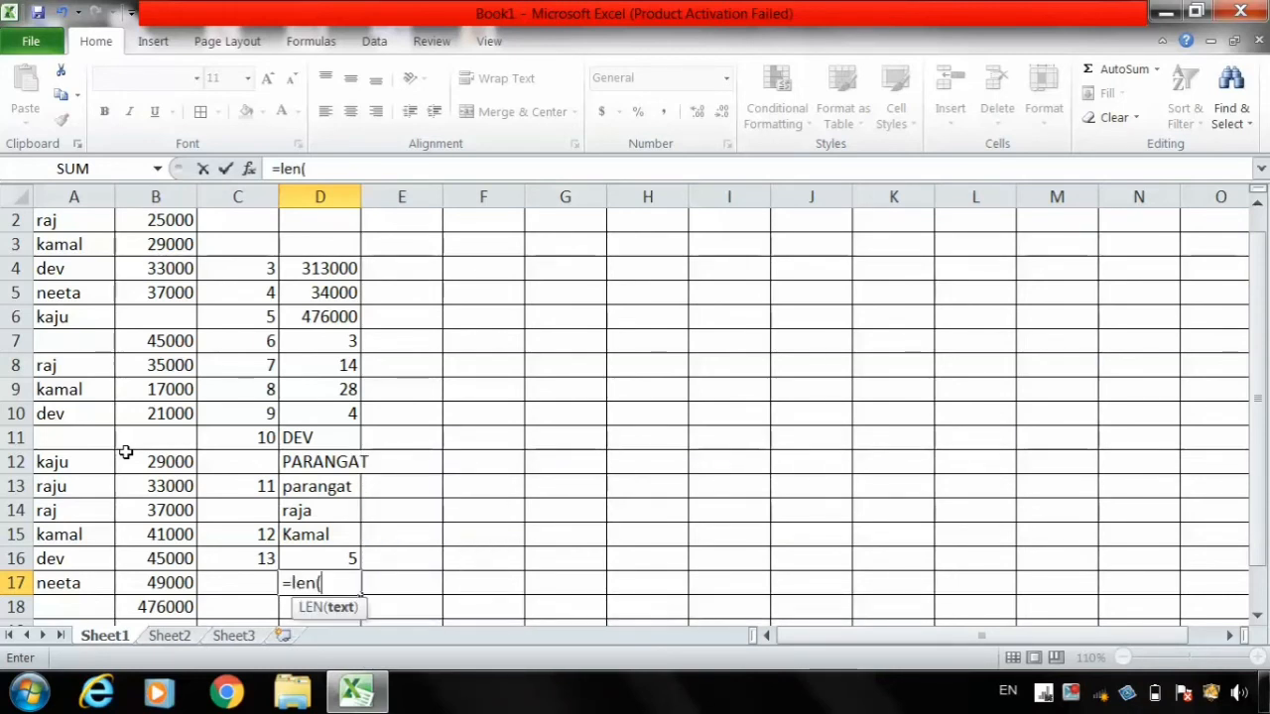
{"action": "type", "text": "\"parangat"}
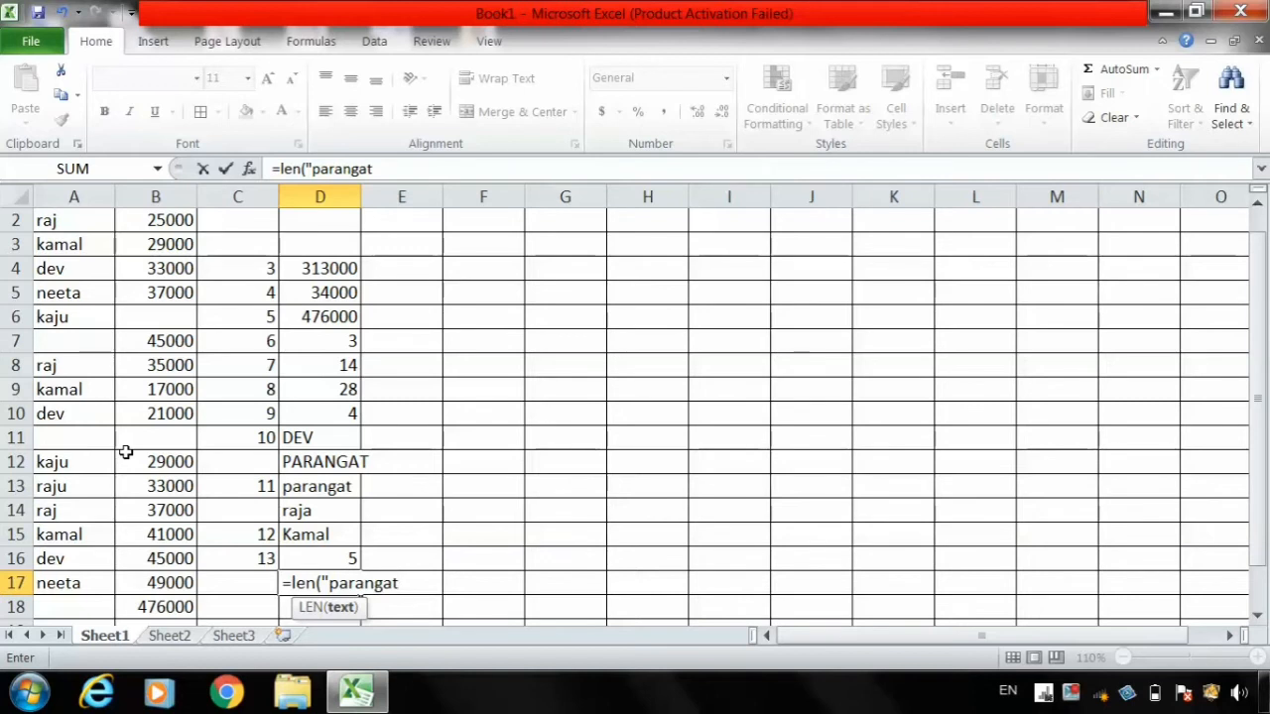
{"action": "type", "text": " comp"}
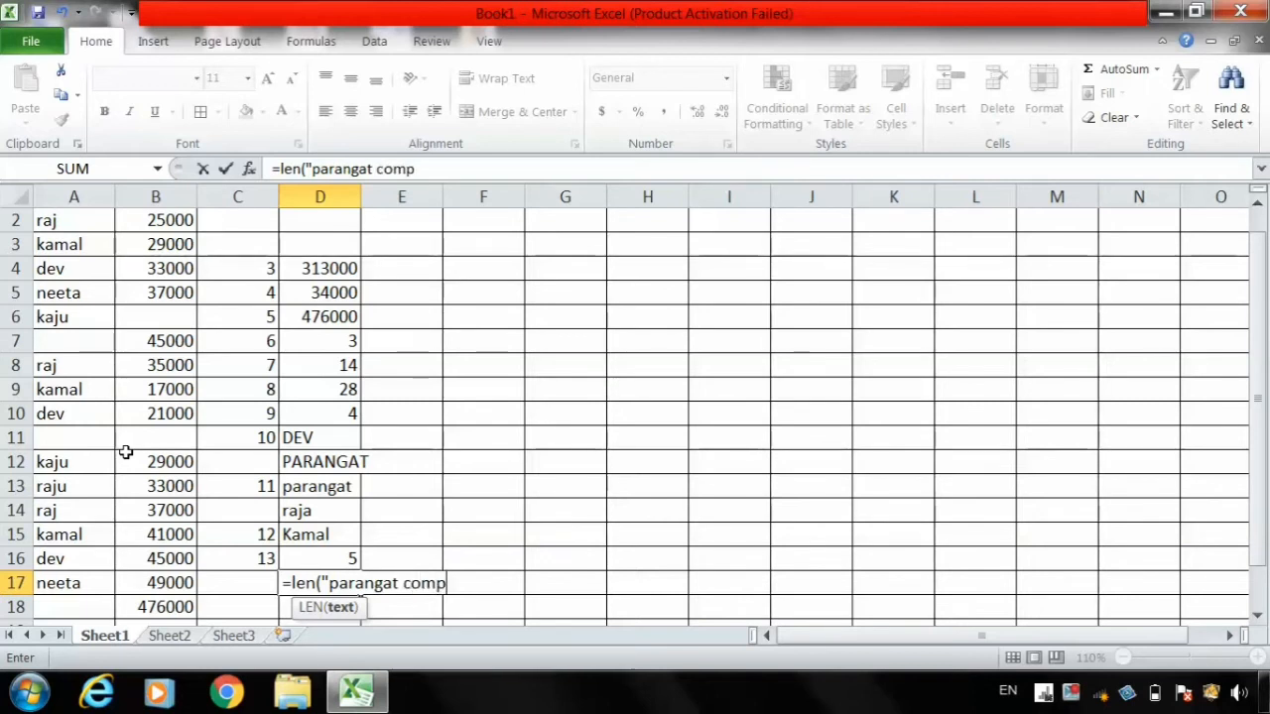
{"action": "type", "text": "uter educat"}
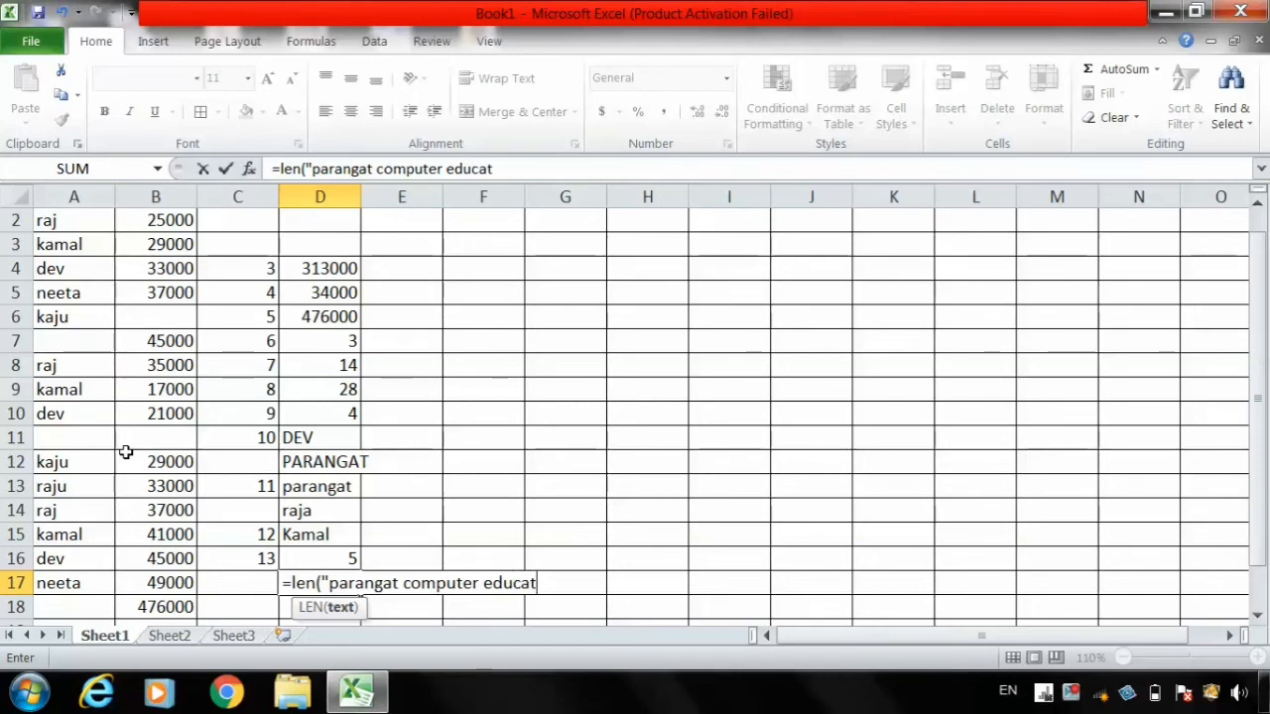
{"action": "type", "text": "ion\""}
{"action": "key", "text": "Return"}
Step: Review the LEN formula in cell D17, including the spaces between the words of its text
{"action": "scroll", "coordinate": [340, 558], "scroll_direction": "down", "scroll_amount": 1}
{"action": "left_click", "coordinate": [341, 560]}
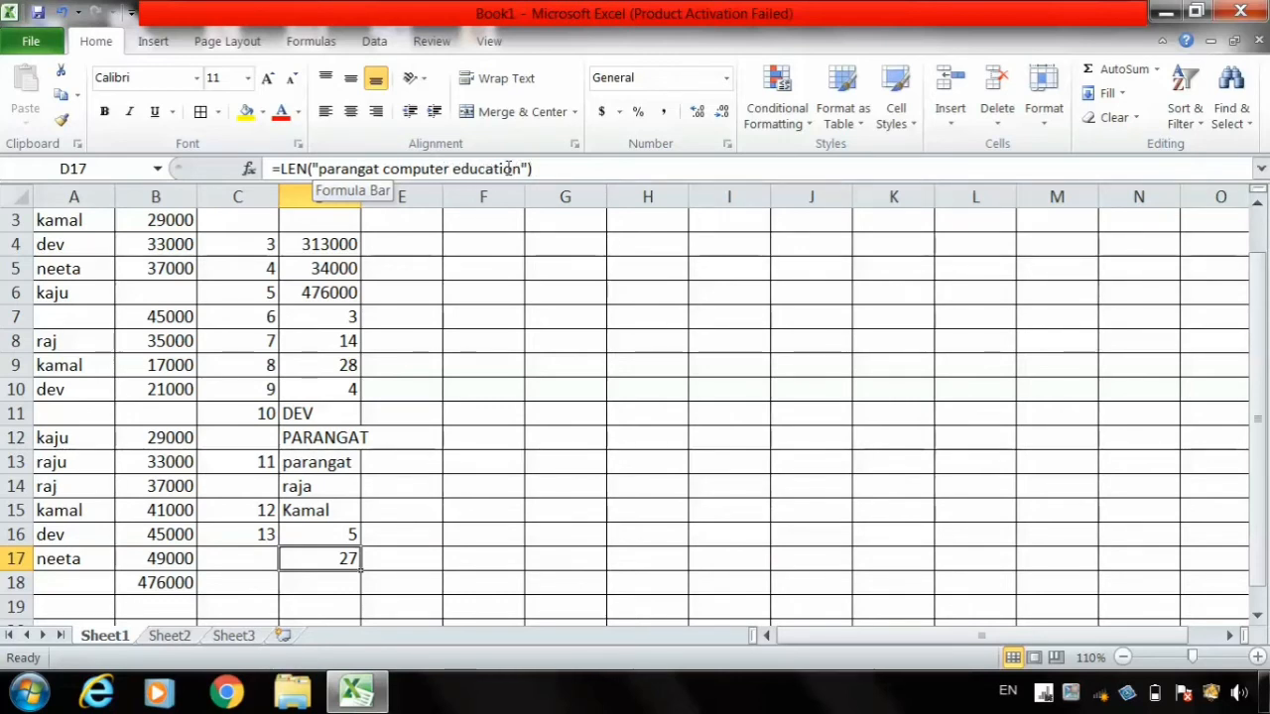
{"action": "left_click", "coordinate": [455, 169]}
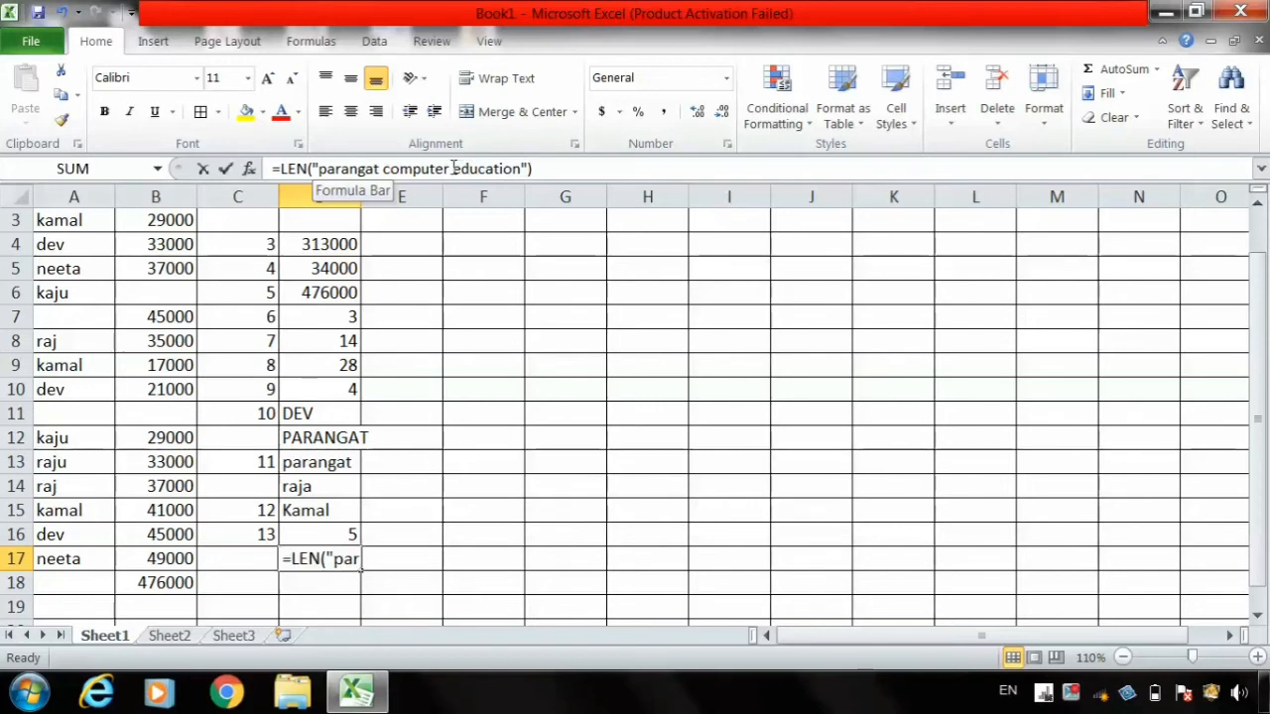
{"action": "left_click", "coordinate": [384, 168]}
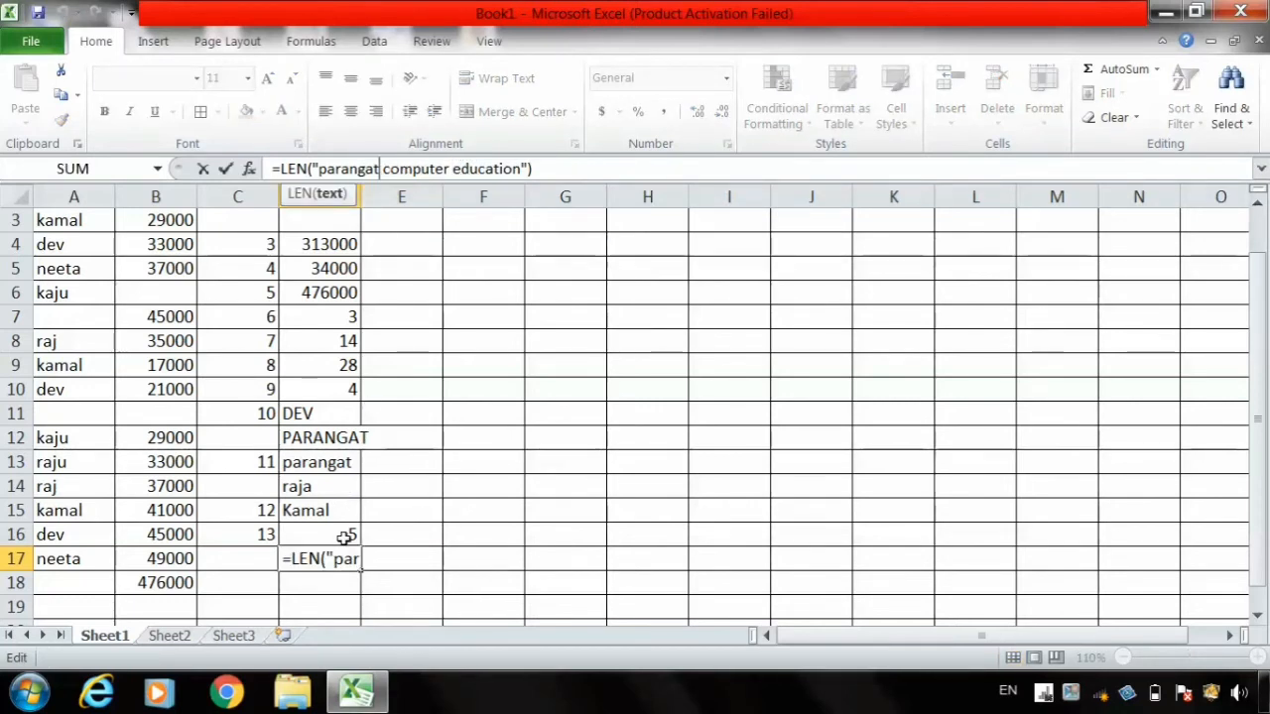
{"action": "key", "text": "Return"}
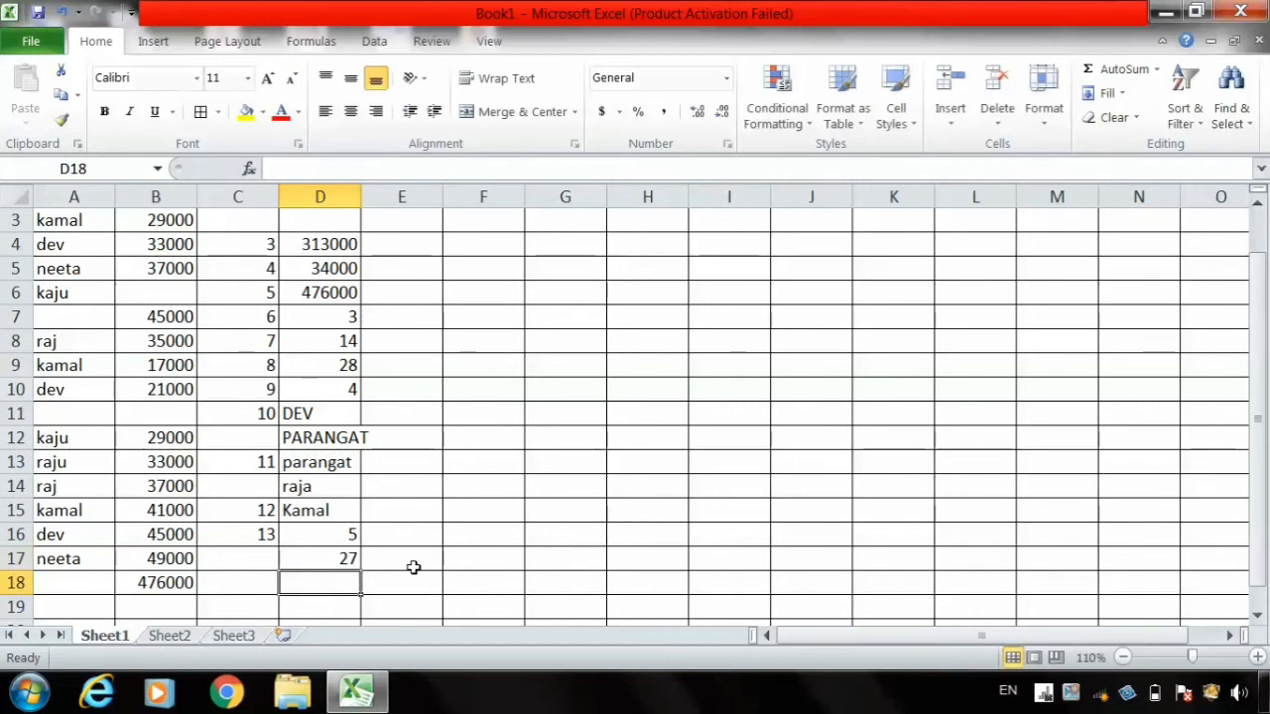
{"action": "left_click", "coordinate": [337, 562]}
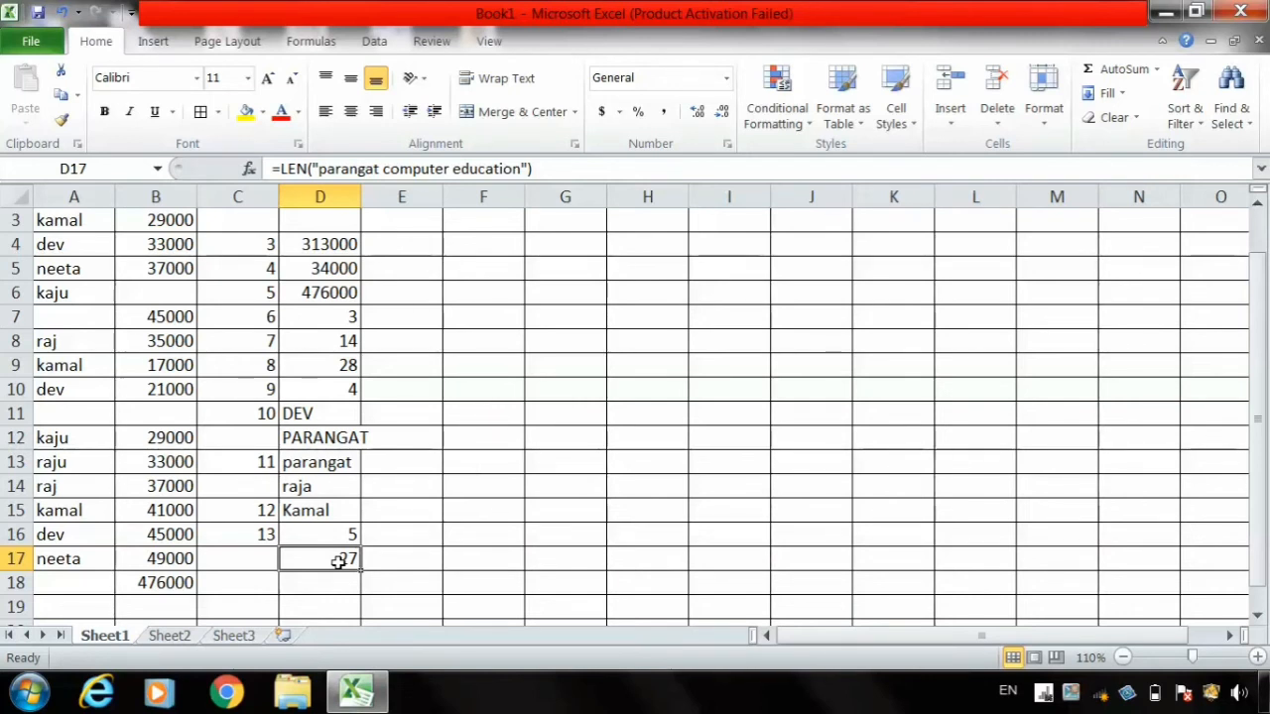
{"action": "left_click", "coordinate": [265, 579]}
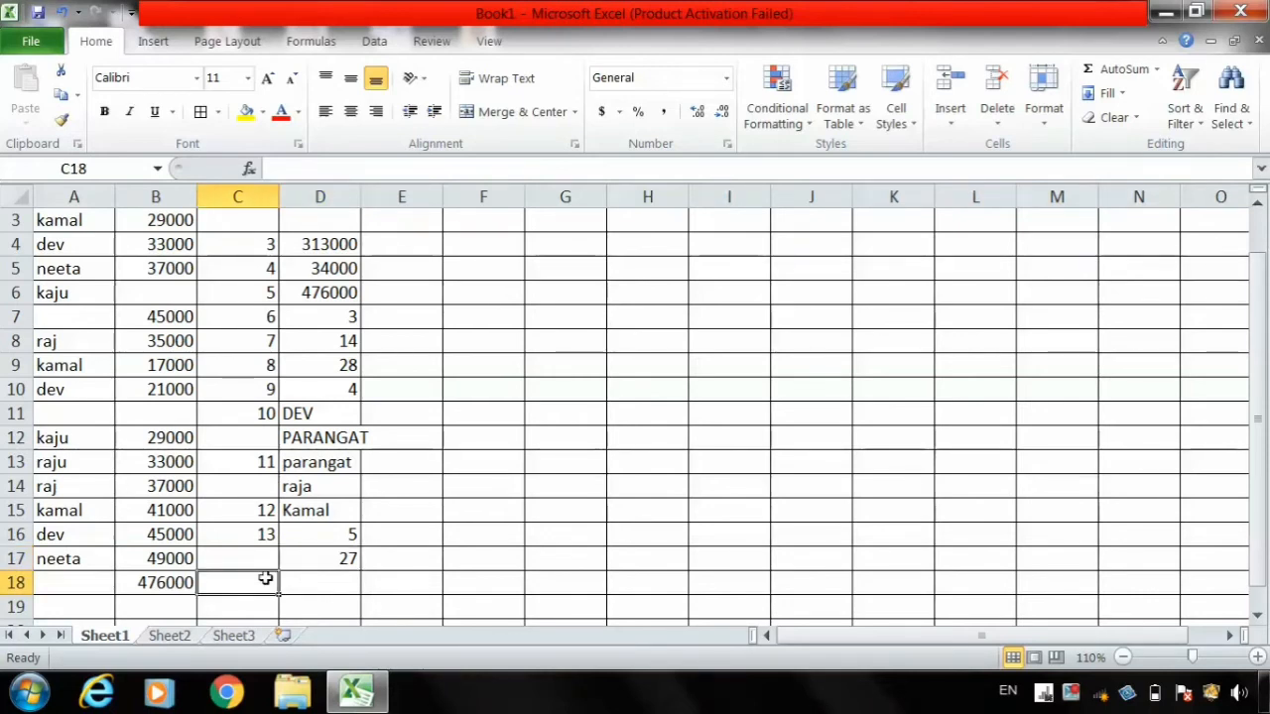
Step: Enter the number 14 in cell C18
{"action": "type", "text": "14"}
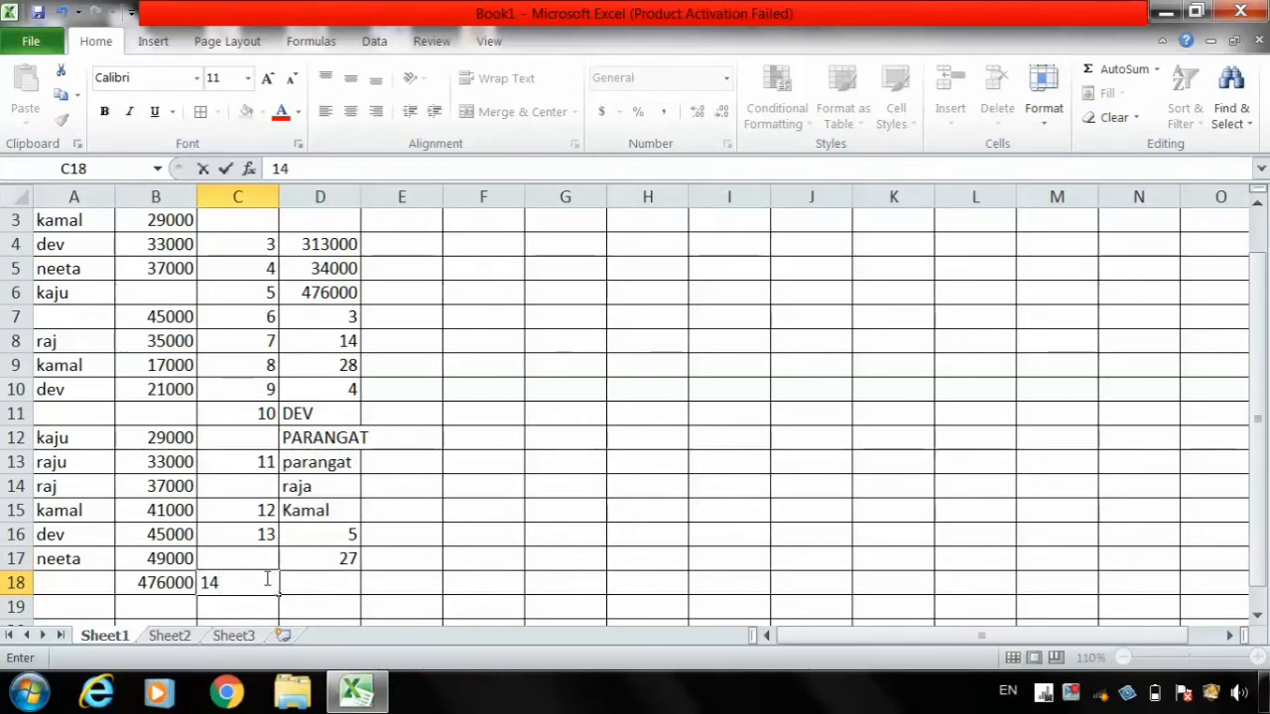
{"action": "key", "text": "Return"}
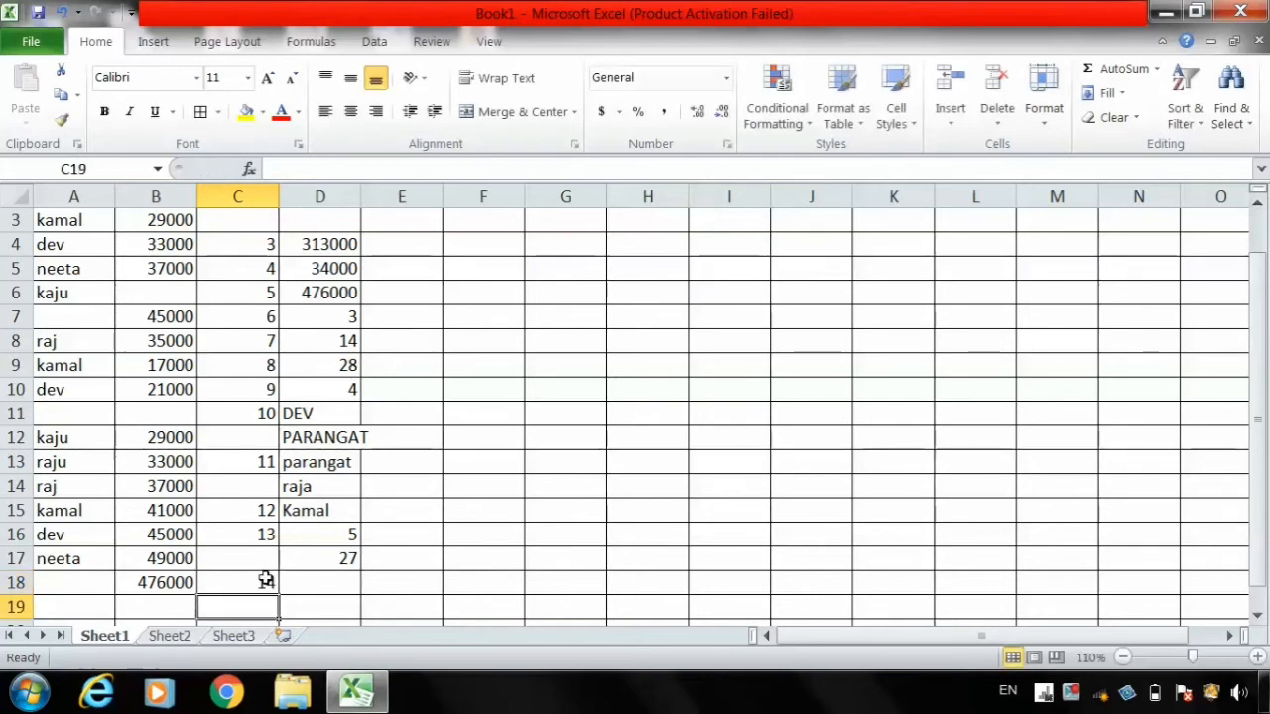
Step: Try a REPT formula in cell D18 that repeats cell A12 four times, and clear the cell
{"action": "left_click", "coordinate": [295, 582]}
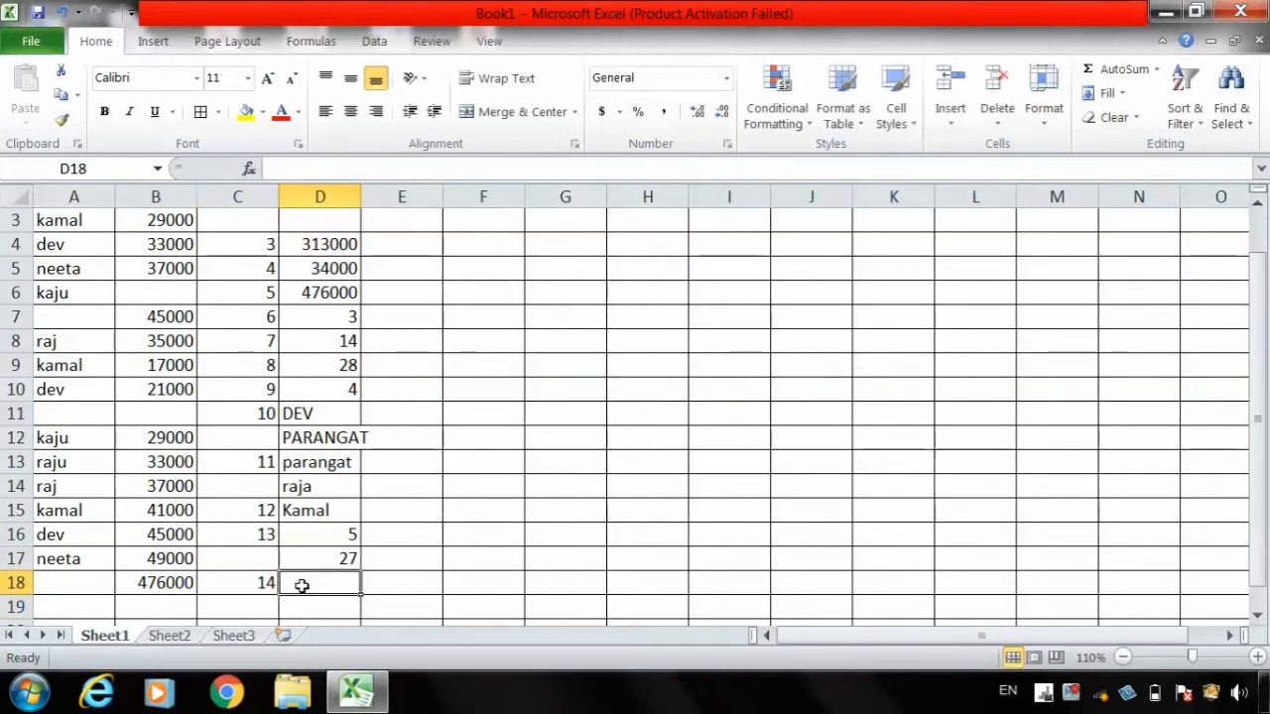
{"action": "type", "text": "="}
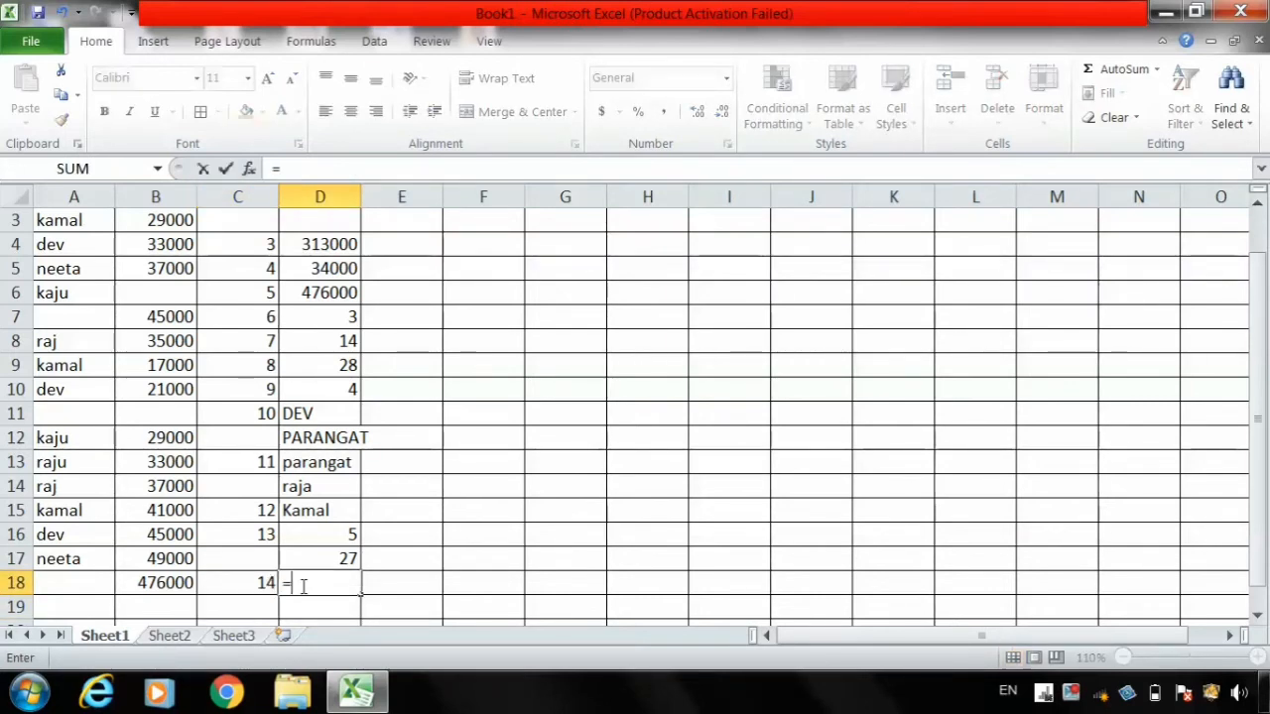
{"action": "type", "text": "r"}
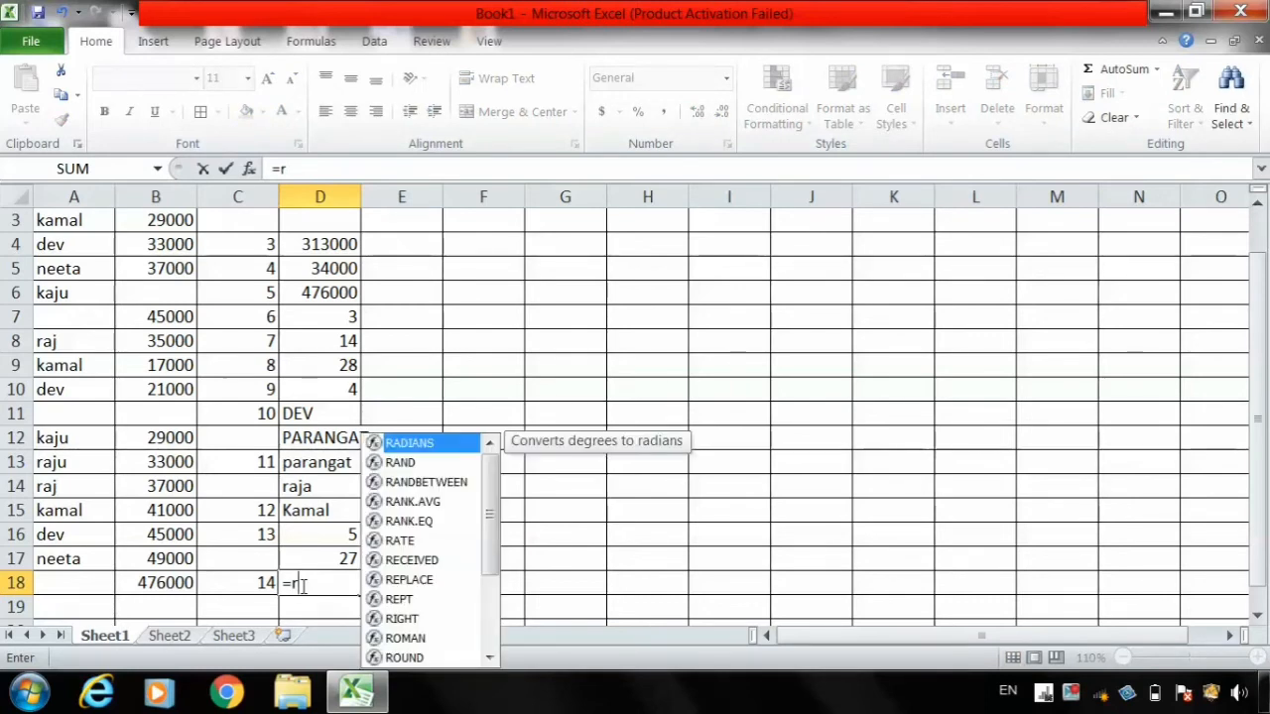
{"action": "type", "text": "ept"}
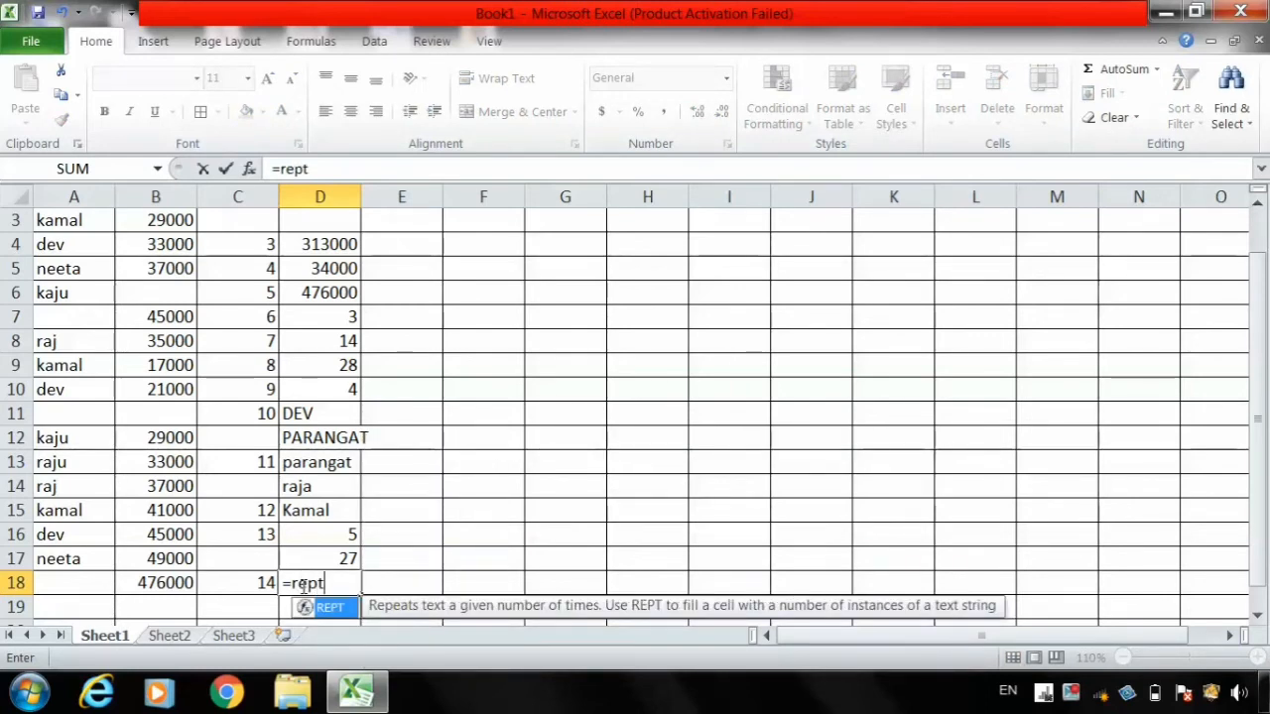
{"action": "type", "text": "("}
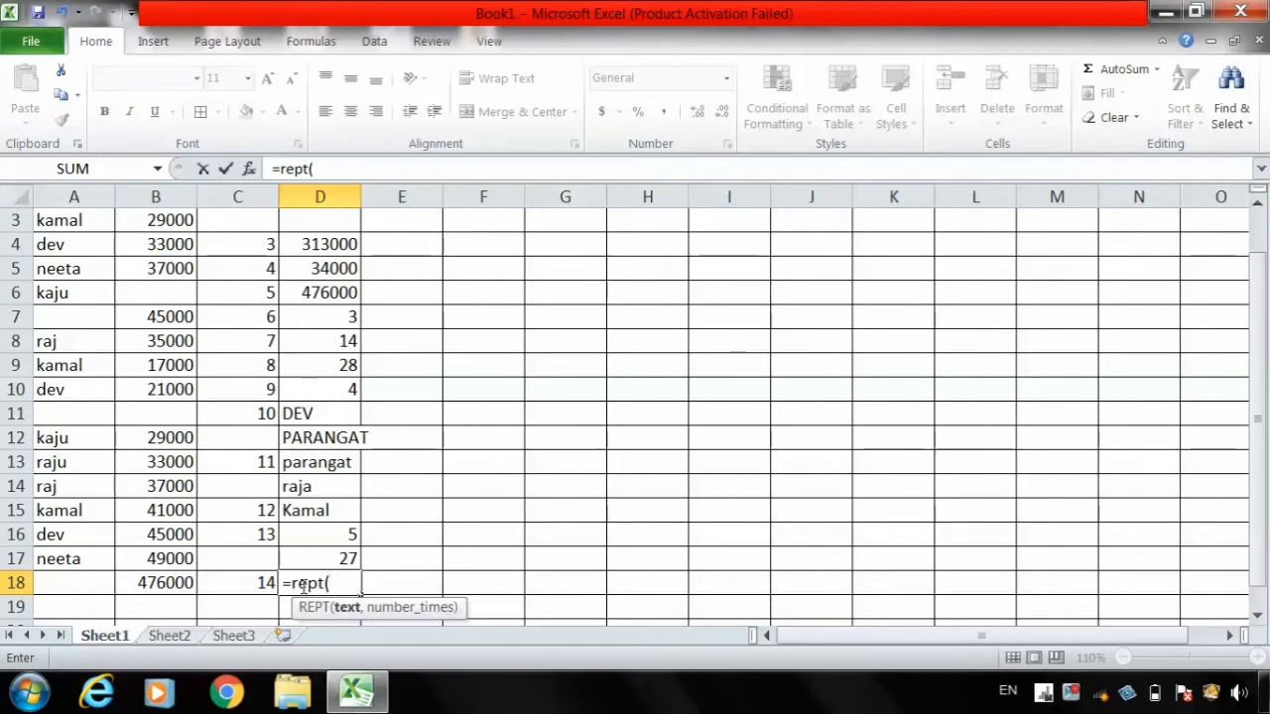
{"action": "left_click", "coordinate": [59, 437]}
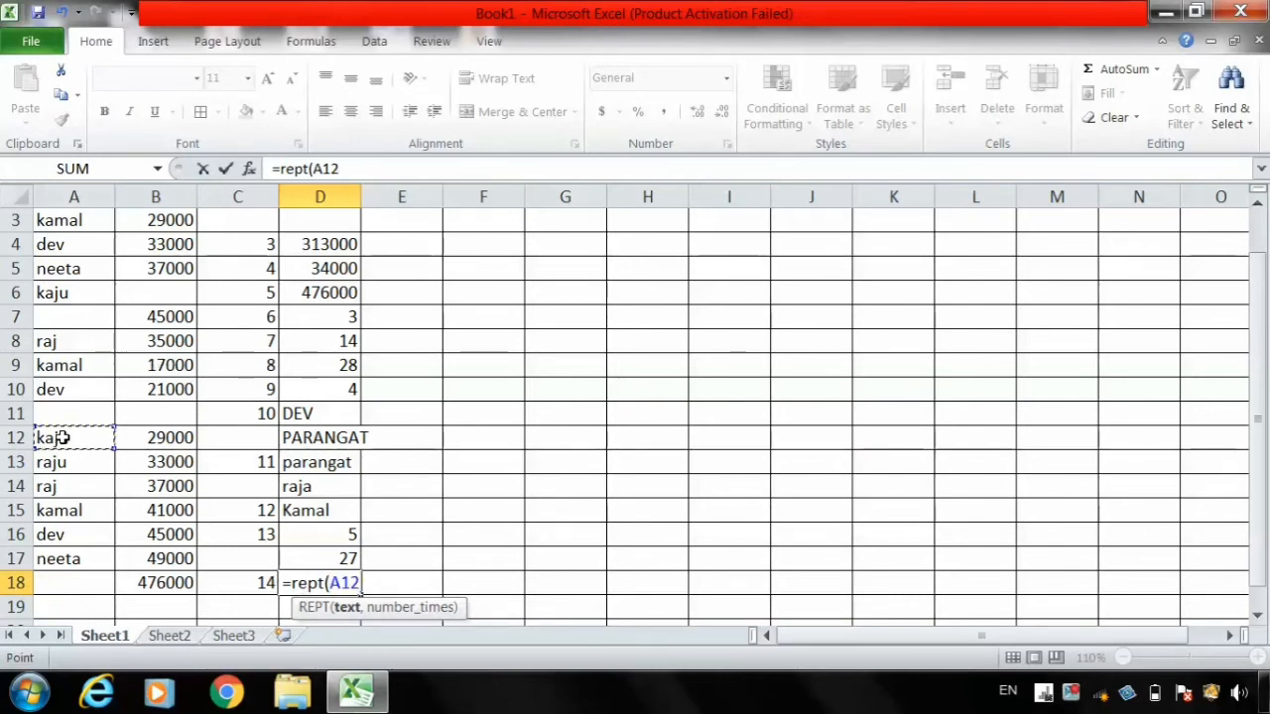
{"action": "type", "text": ","}
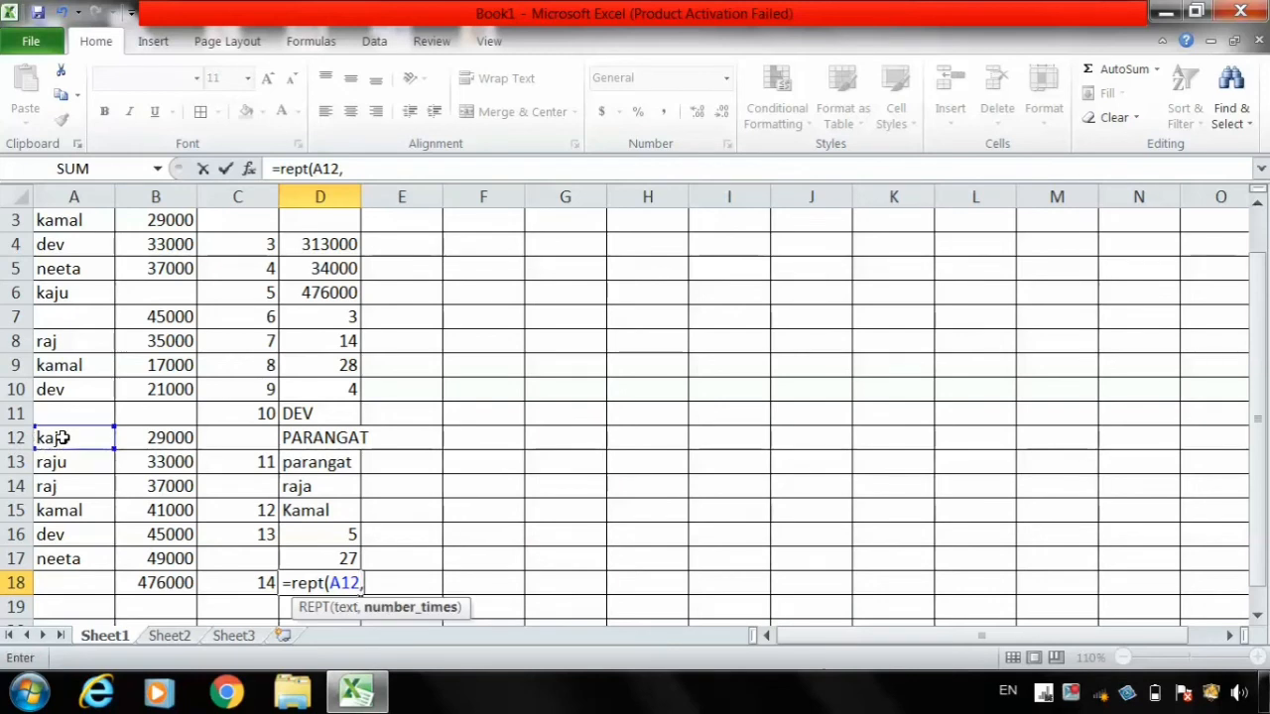
{"action": "type", "text": "4"}
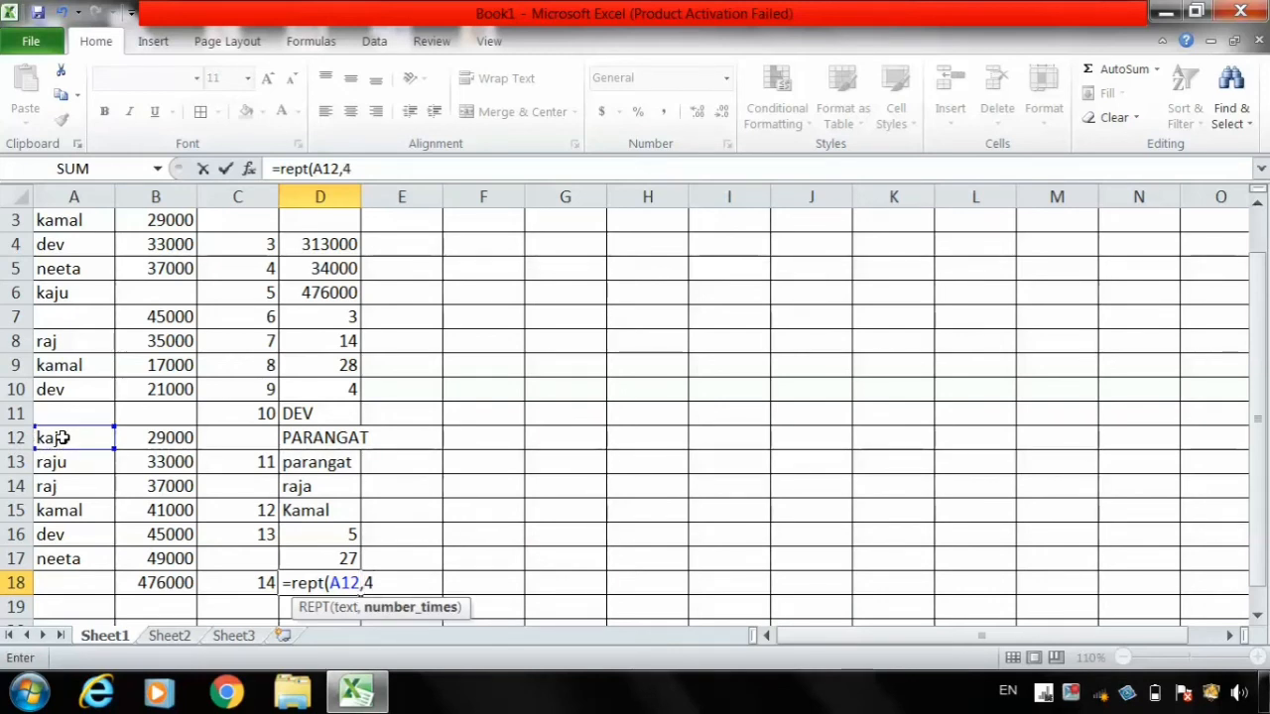
{"action": "key", "text": "Return"}
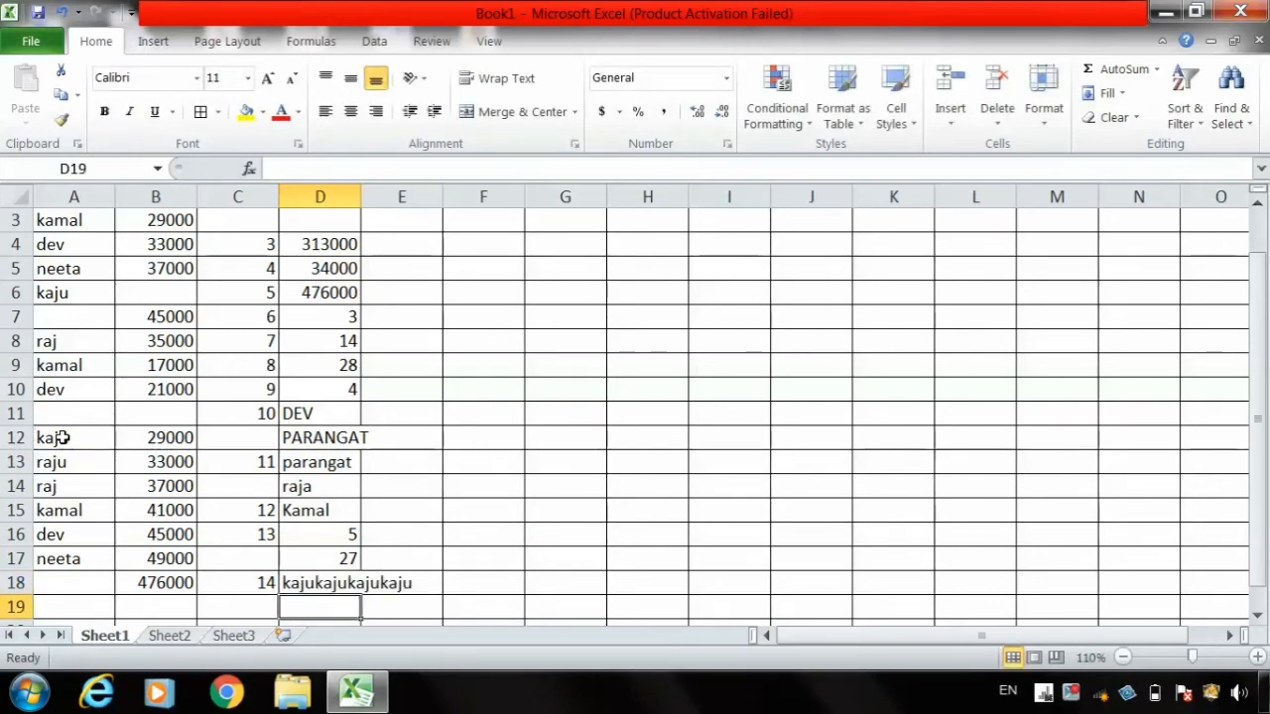
{"action": "left_click", "coordinate": [322, 587]}
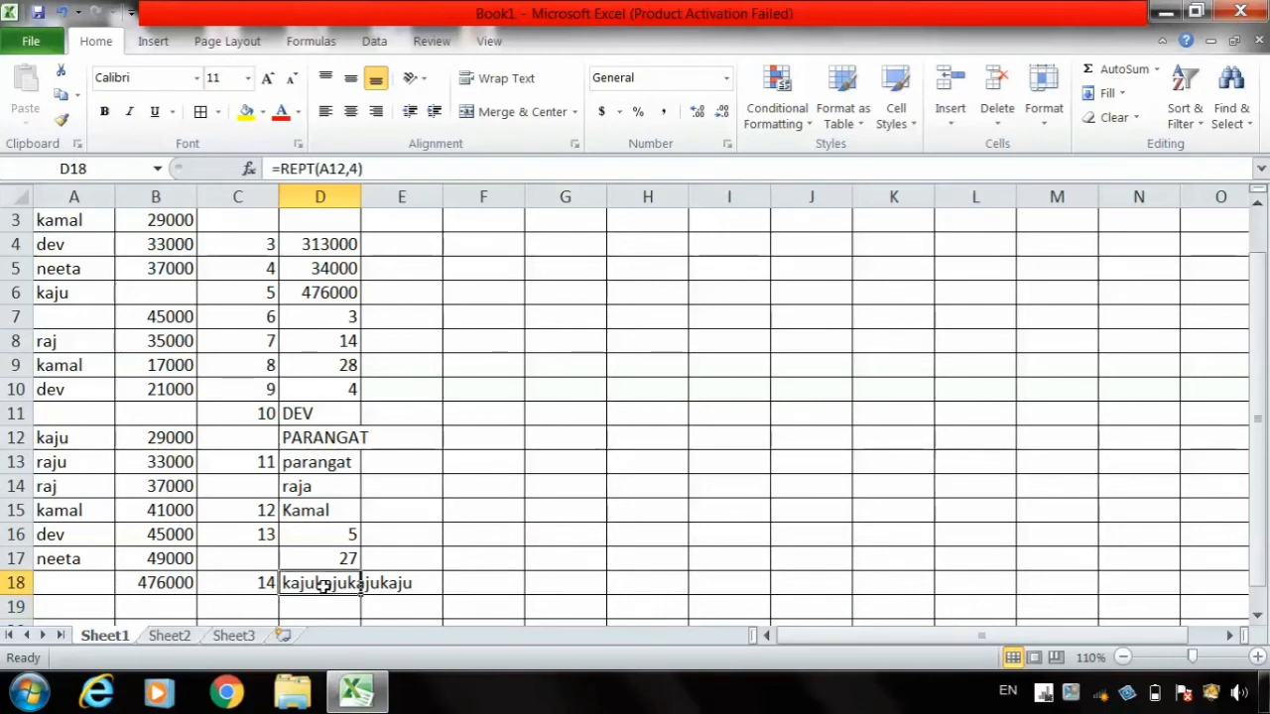
{"action": "key", "text": "Delete"}
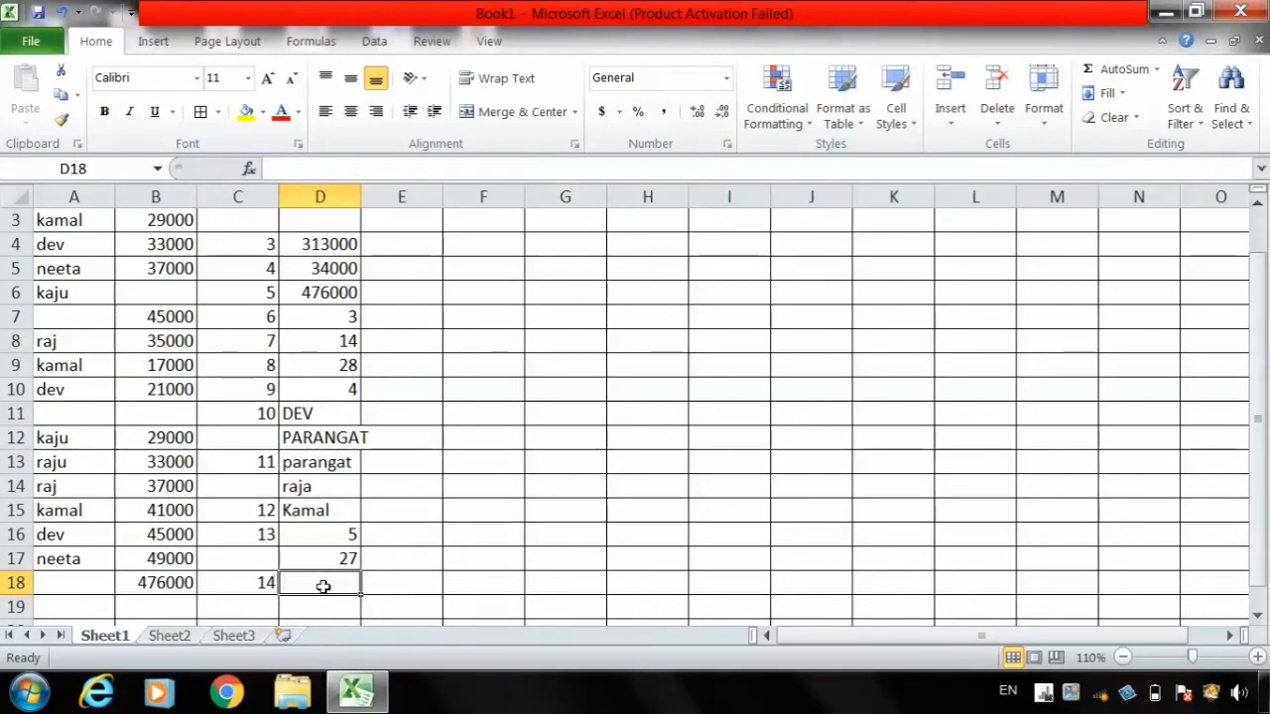
Step: Add a trailing space after the name in cell A12
{"action": "left_click", "coordinate": [58, 438]}
{"action": "double_click", "coordinate": [83, 438]}
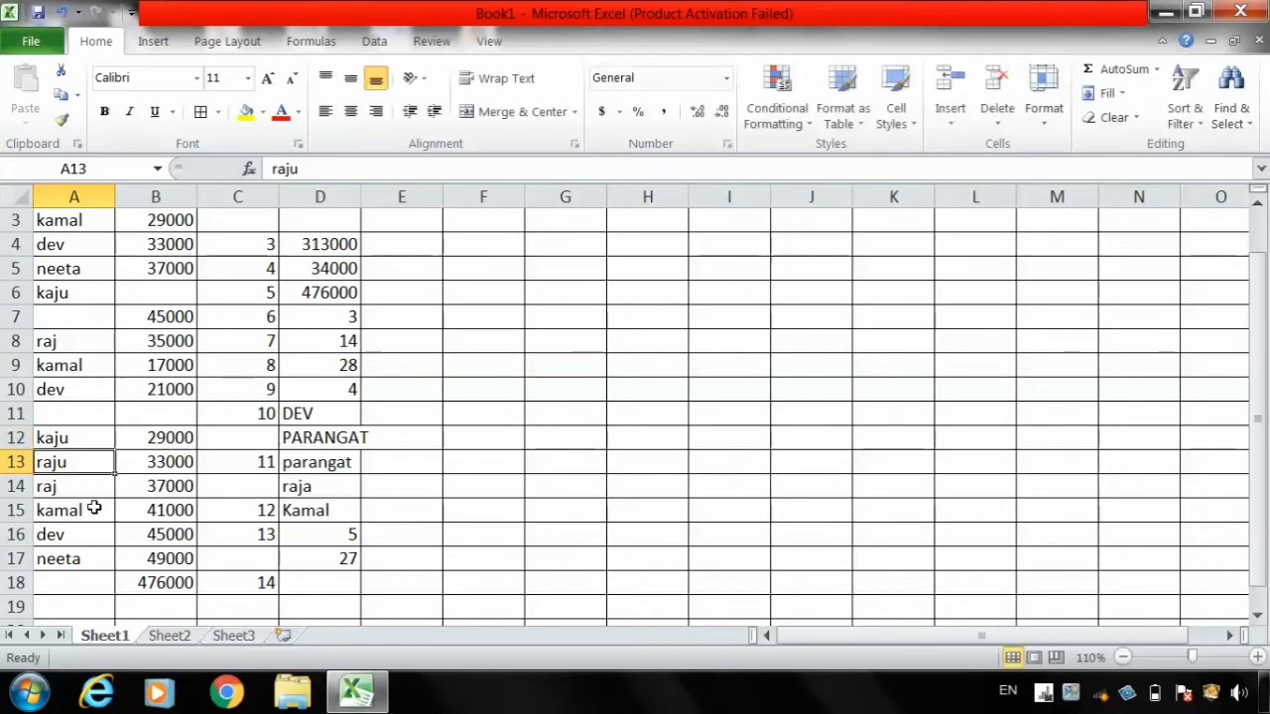
{"action": "key", "text": "Return"}
{"action": "left_click", "coordinate": [311, 576]}
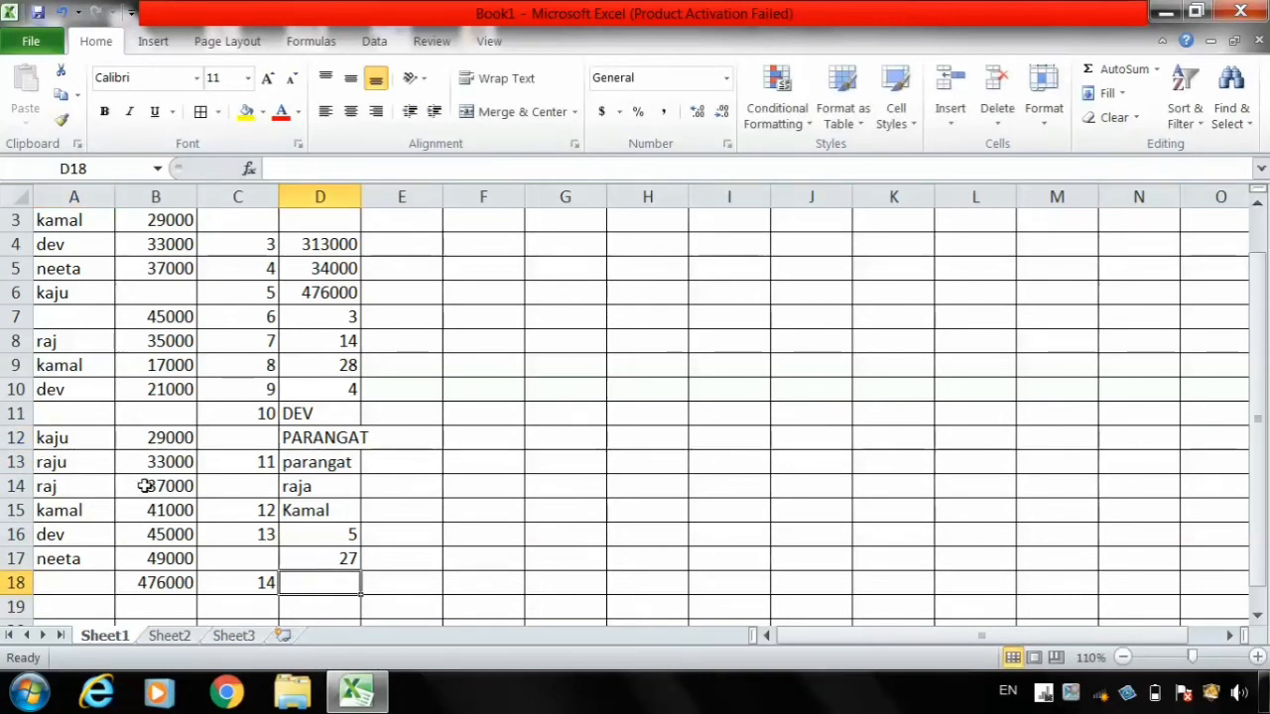
{"action": "left_click", "coordinate": [74, 436]}
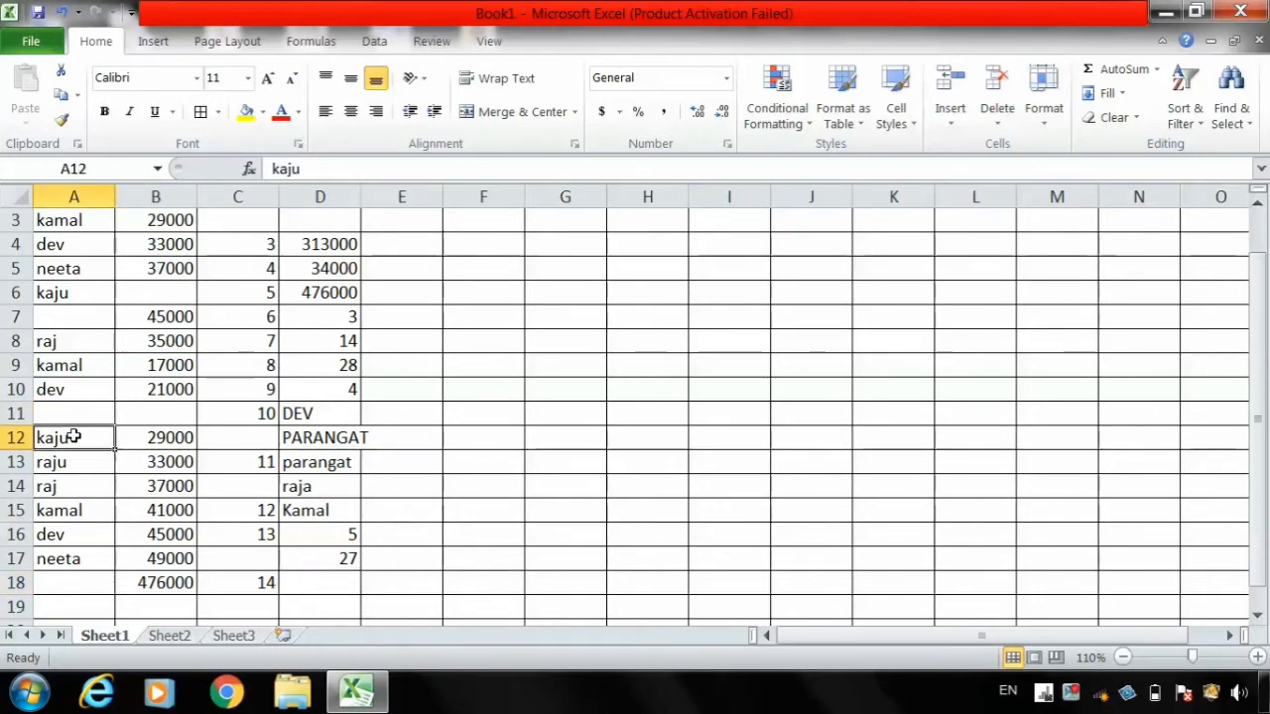
Step: Enter a REPT formula in cell D18 that repeats cell A12 six times
{"action": "left_click", "coordinate": [309, 585]}
{"action": "type", "text": "="}
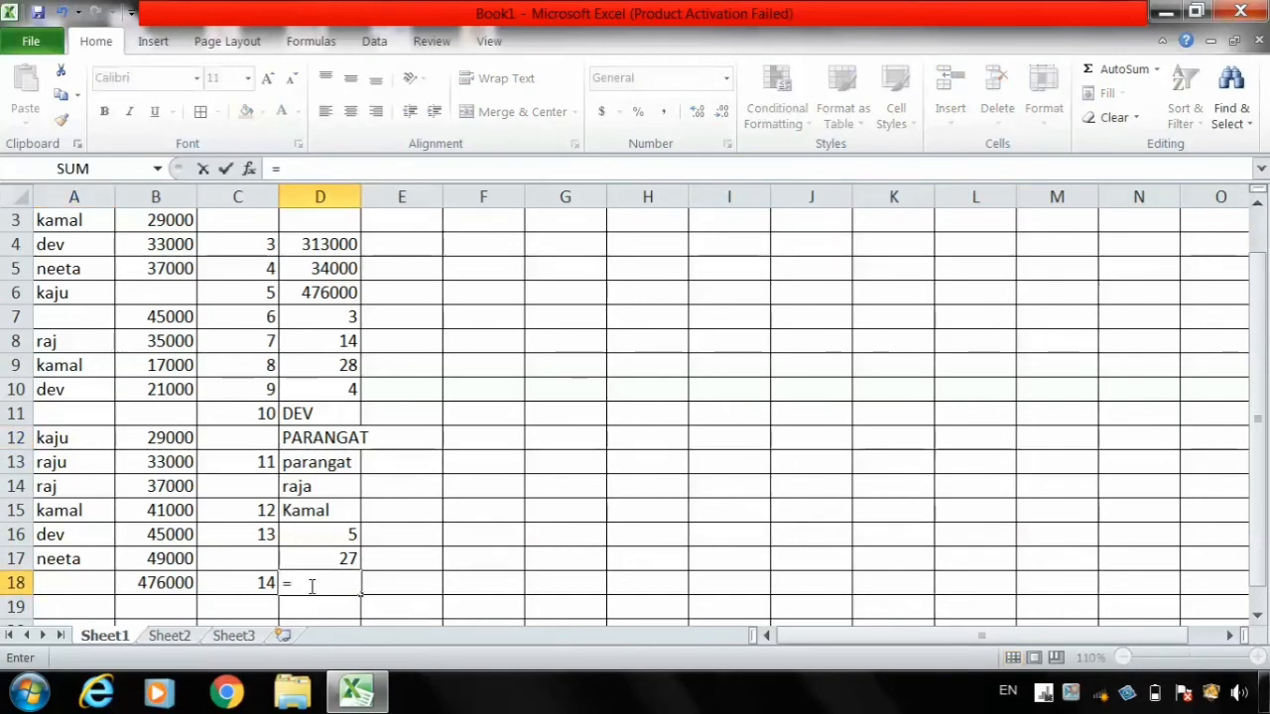
{"action": "type", "text": "rept"}
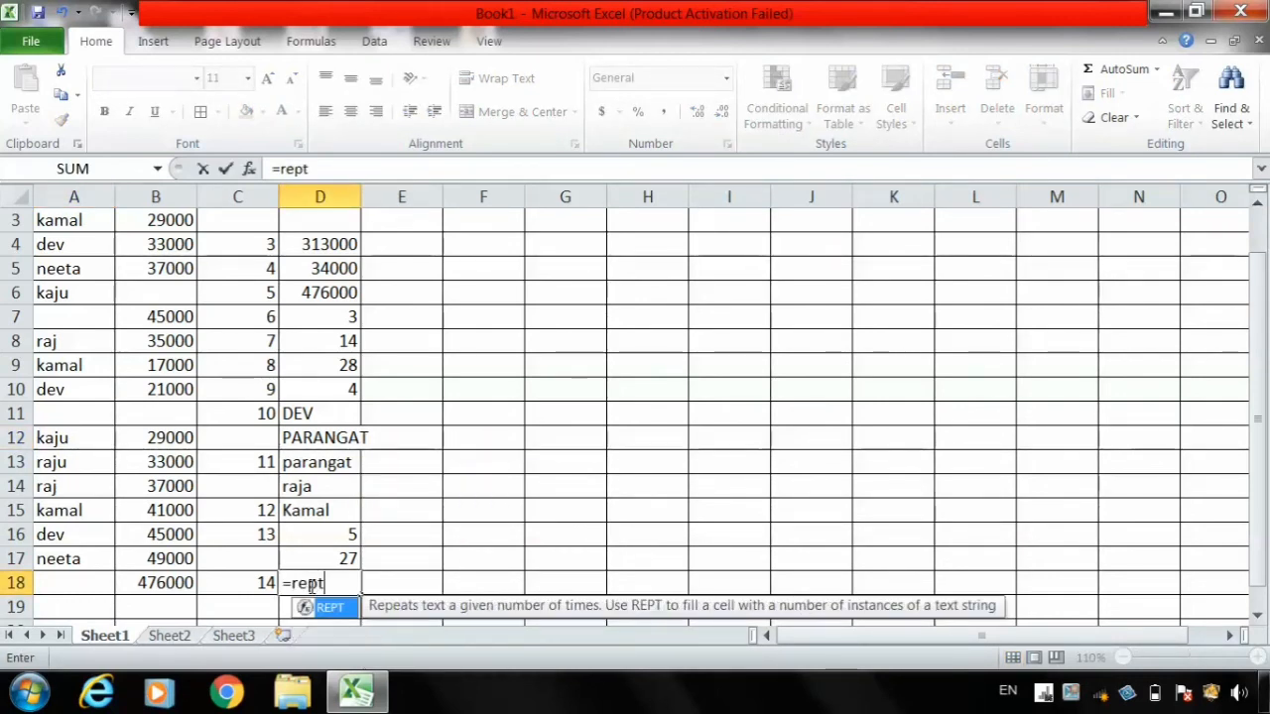
{"action": "type", "text": "("}
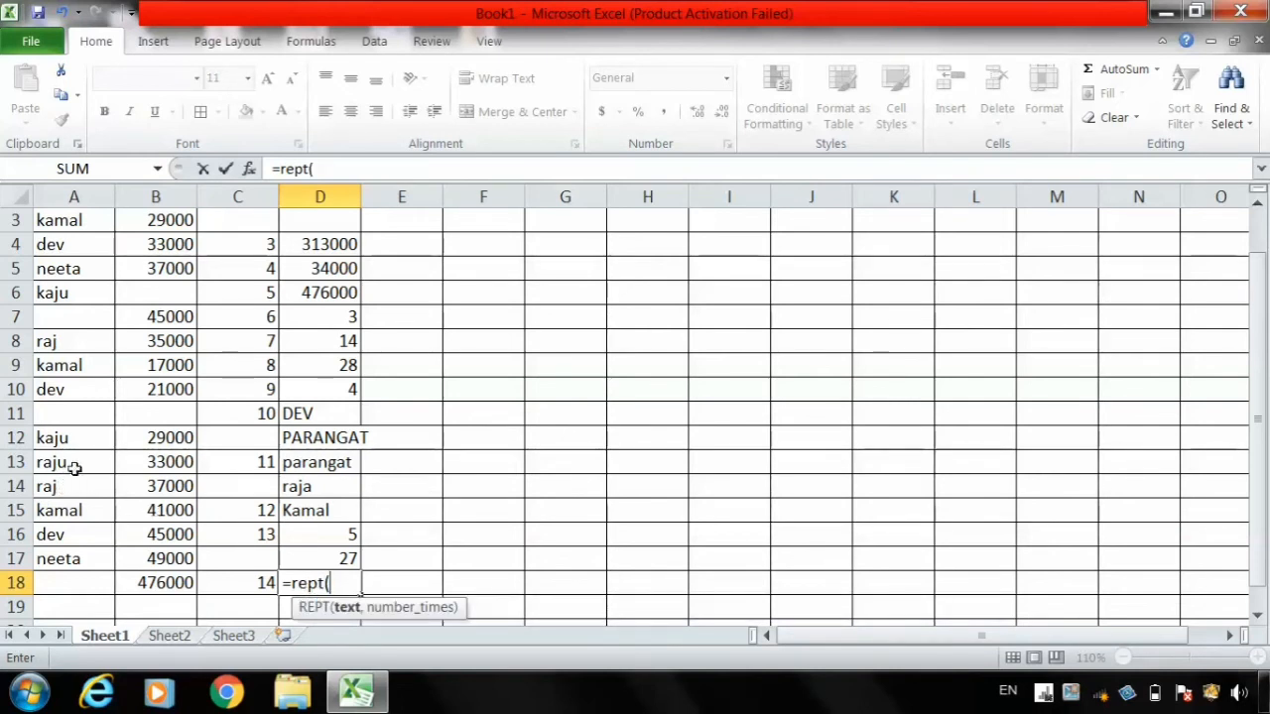
{"action": "left_click", "coordinate": [62, 439]}
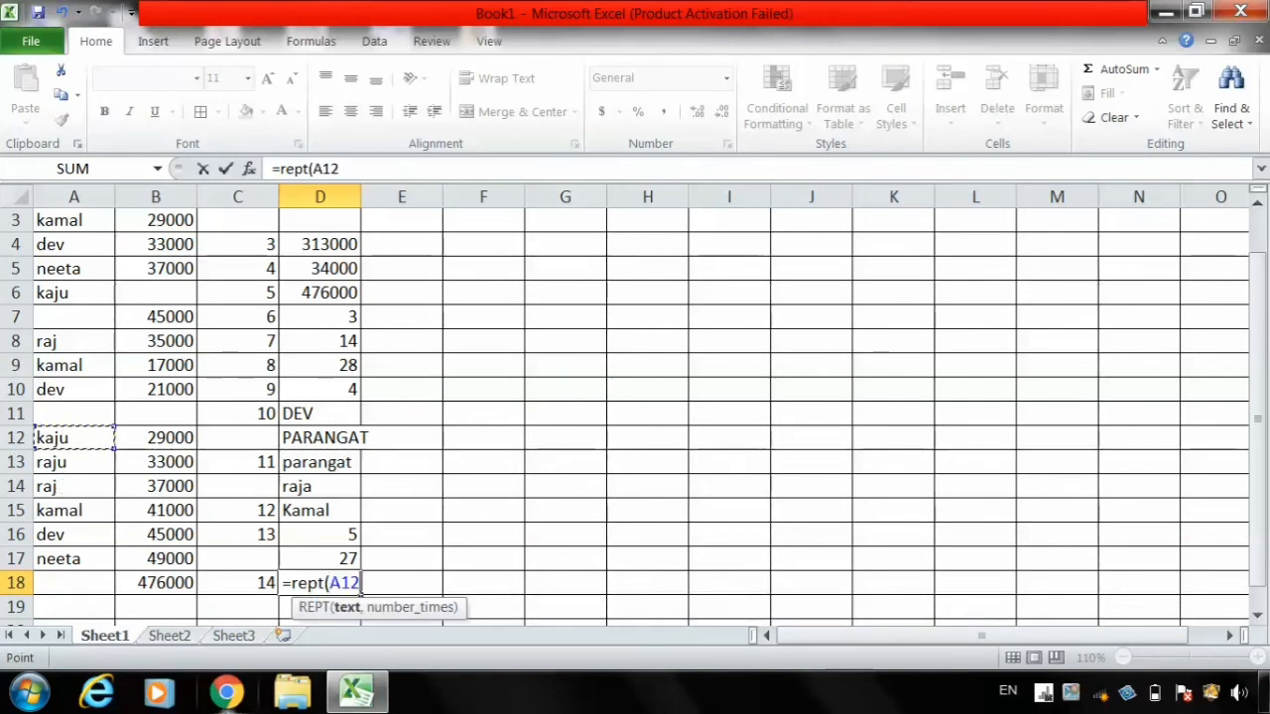
{"action": "type", "text": ","}
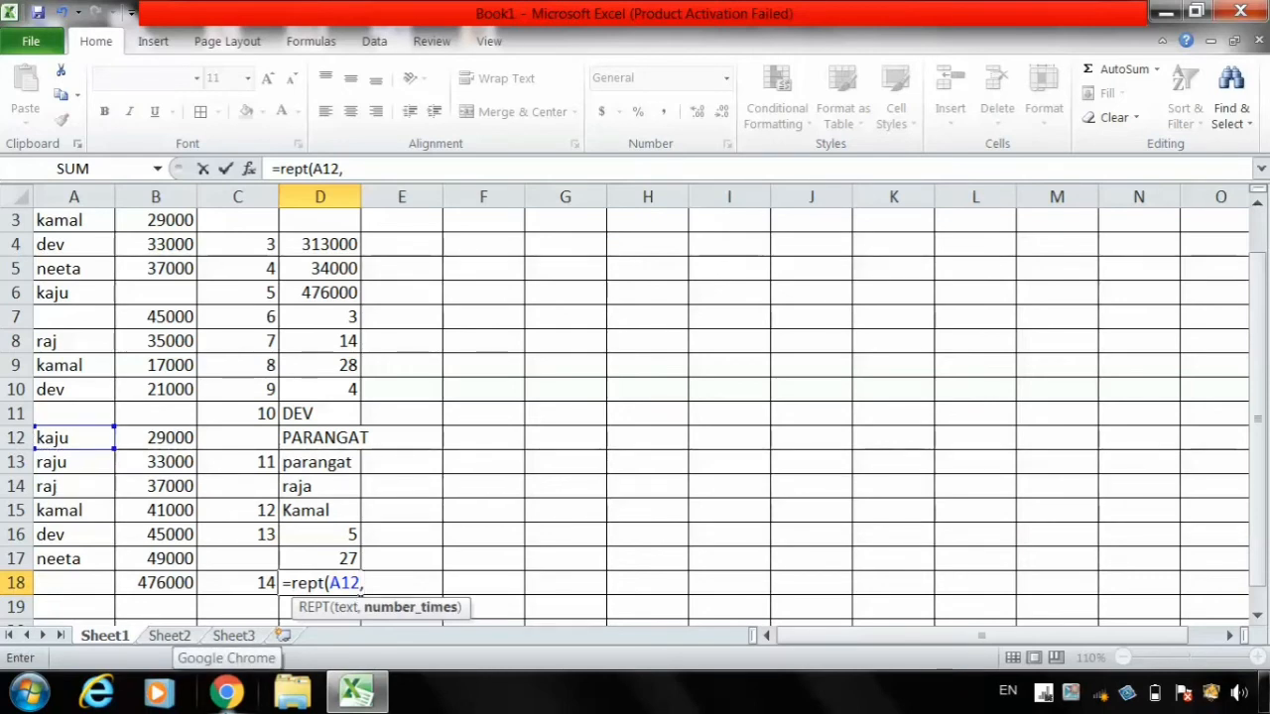
{"action": "type", "text": "6"}
{"action": "key", "text": "Return"}
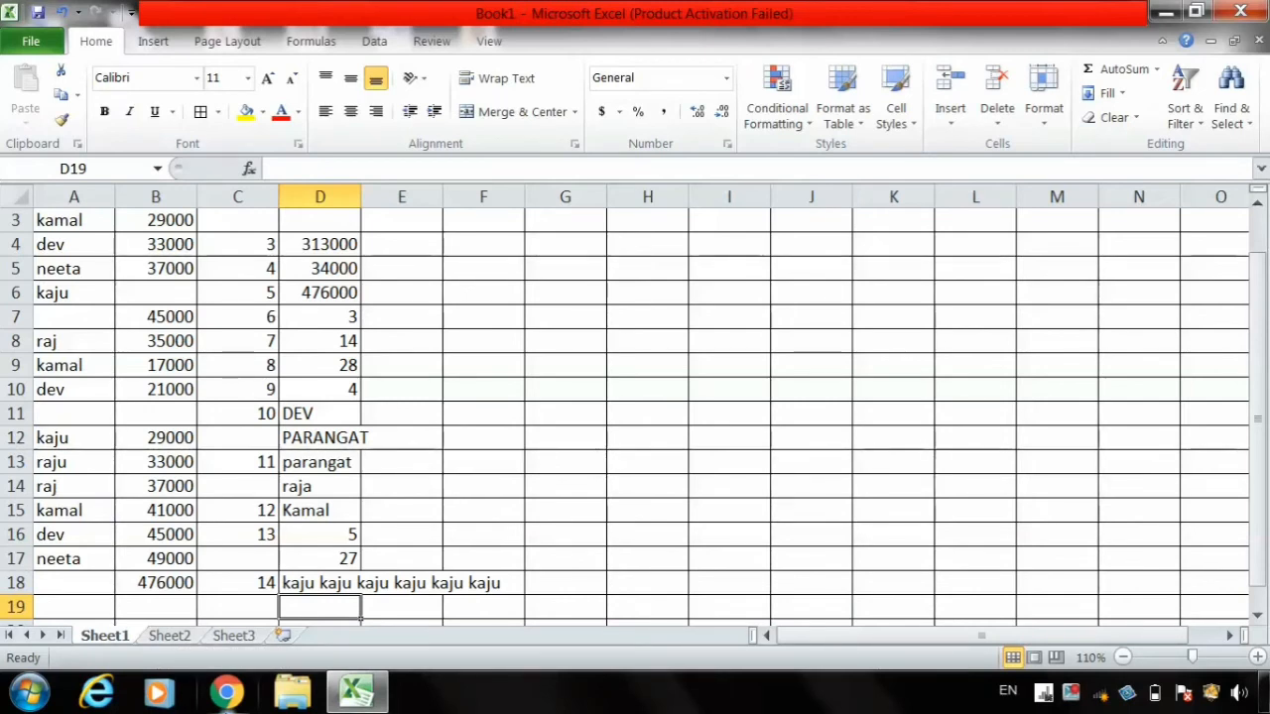
Step: Enter a REPT formula in cell D19 that repeats the literal text "& " (ampersand and space) 8 times
{"action": "type", "text": "="}
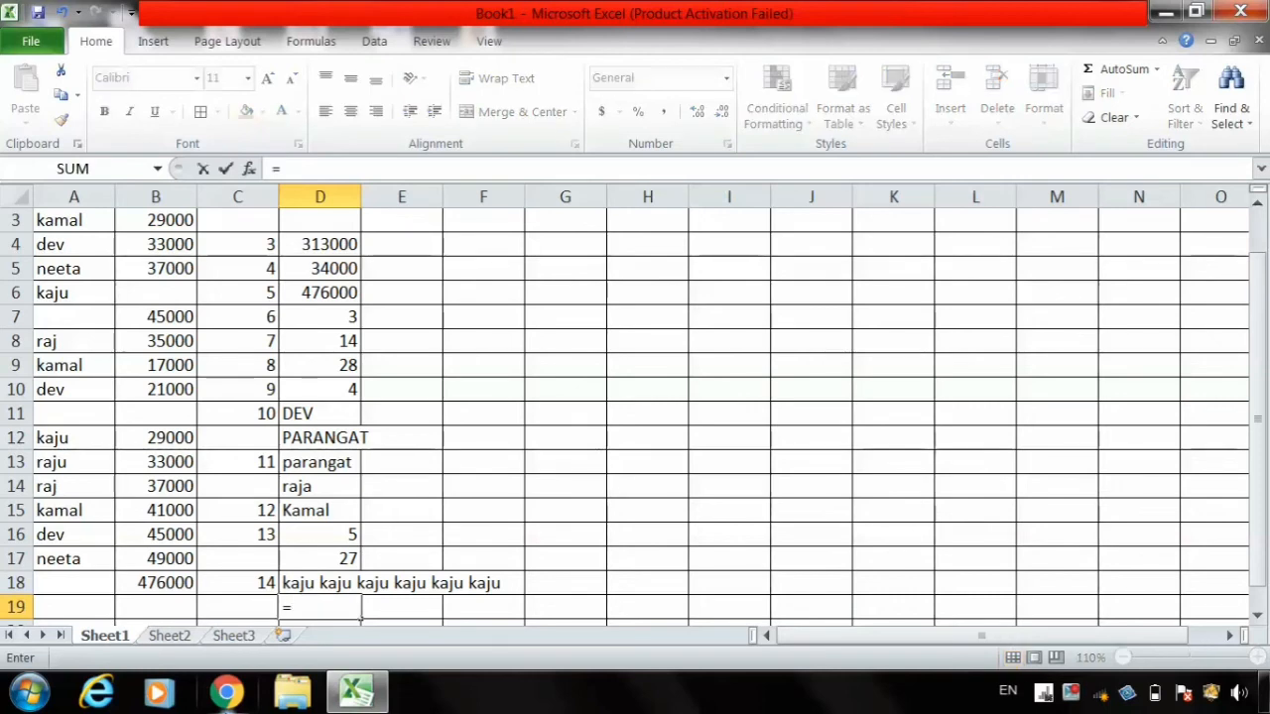
{"action": "type", "text": "rept"}
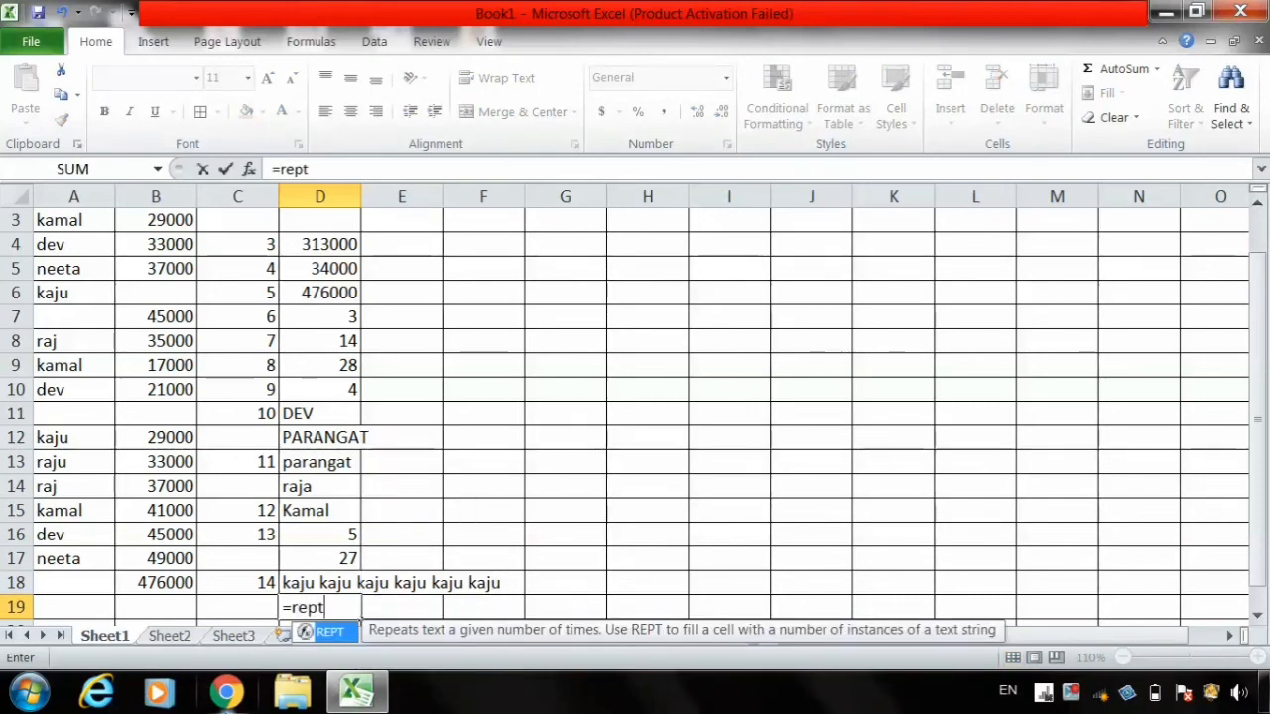
{"action": "type", "text": "(\""}
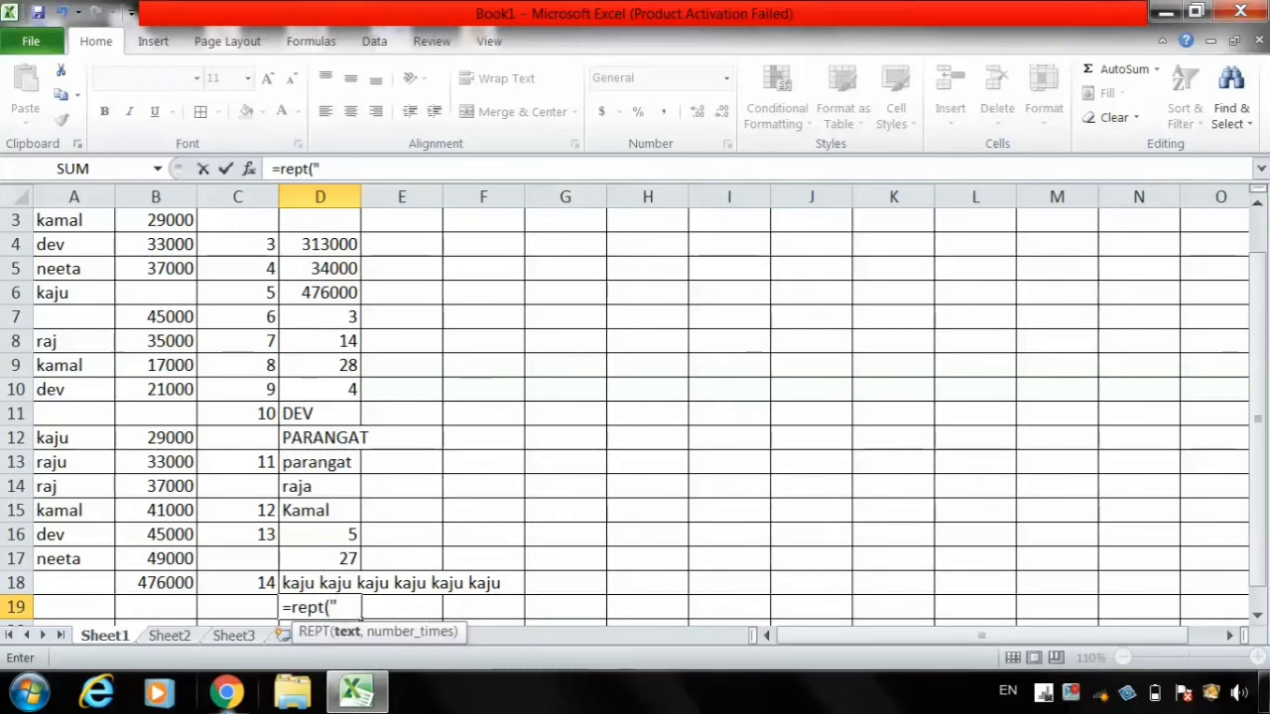
{"action": "type", "text": "&"}
{"action": "type", "text": "\","}
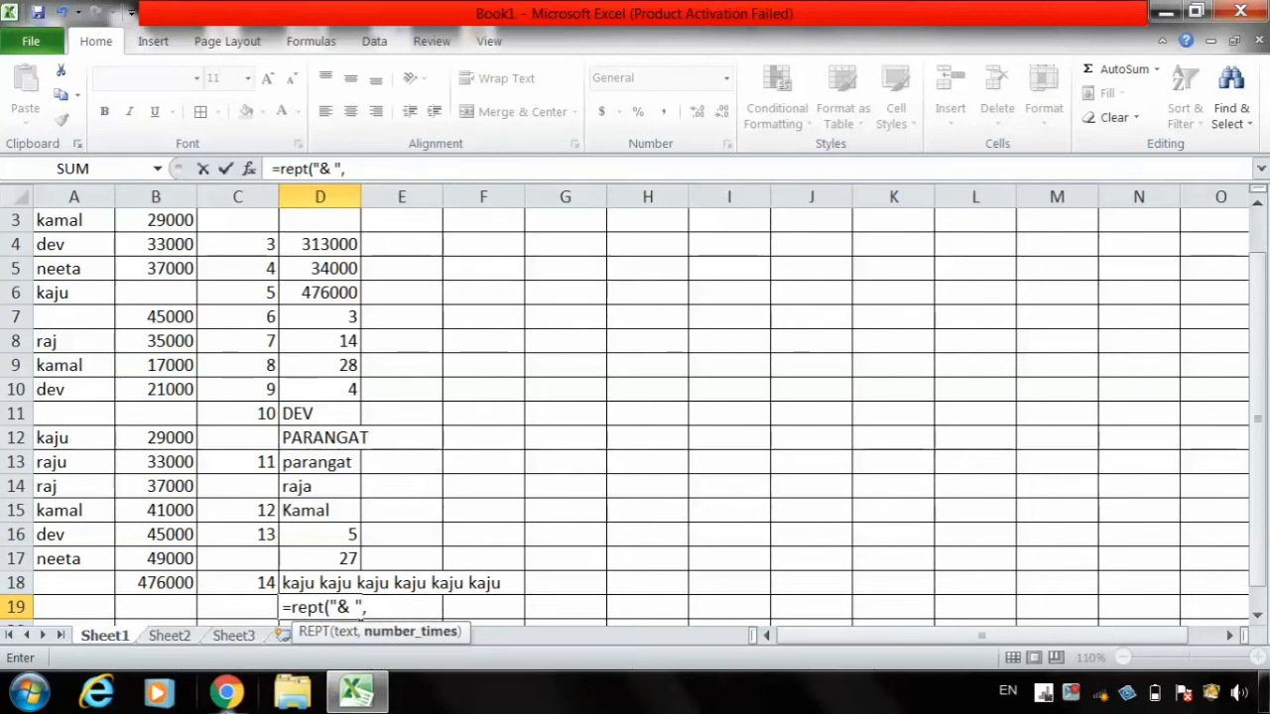
{"action": "type", "text": "6"}
{"action": "key", "text": "BackSpace"}
{"action": "type", "text": "8)"}
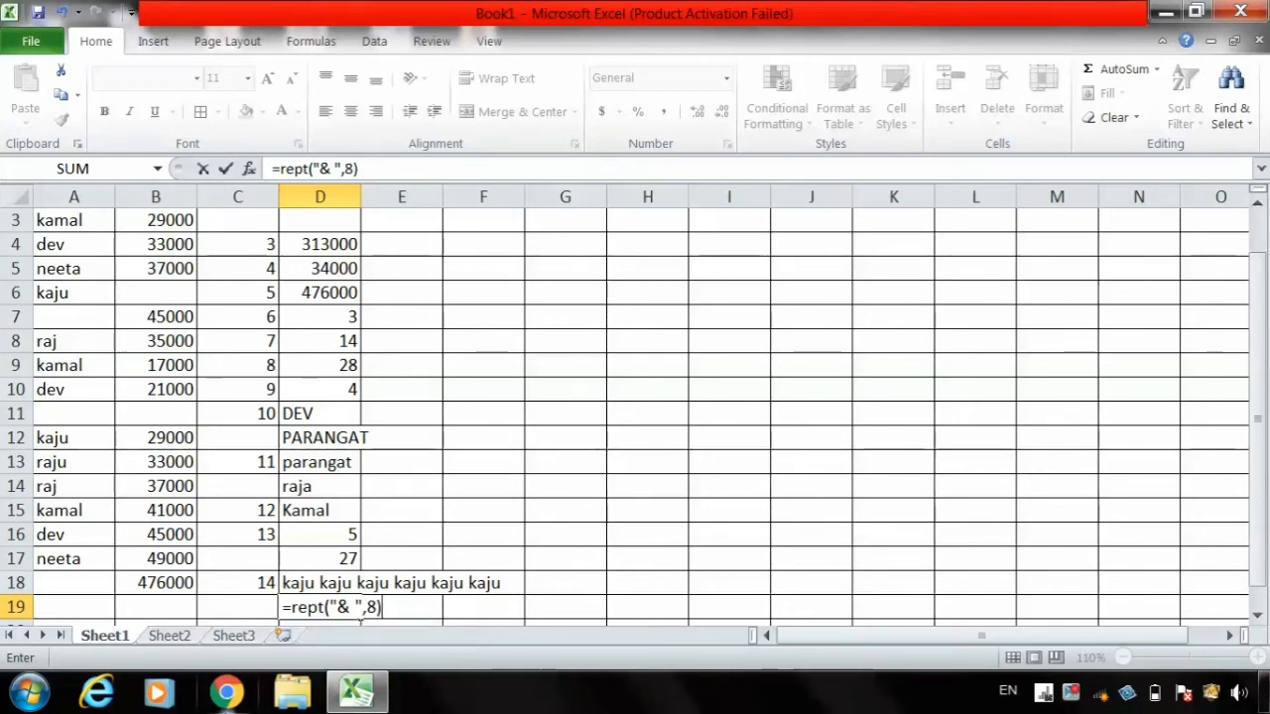
{"action": "key", "text": "Return"}
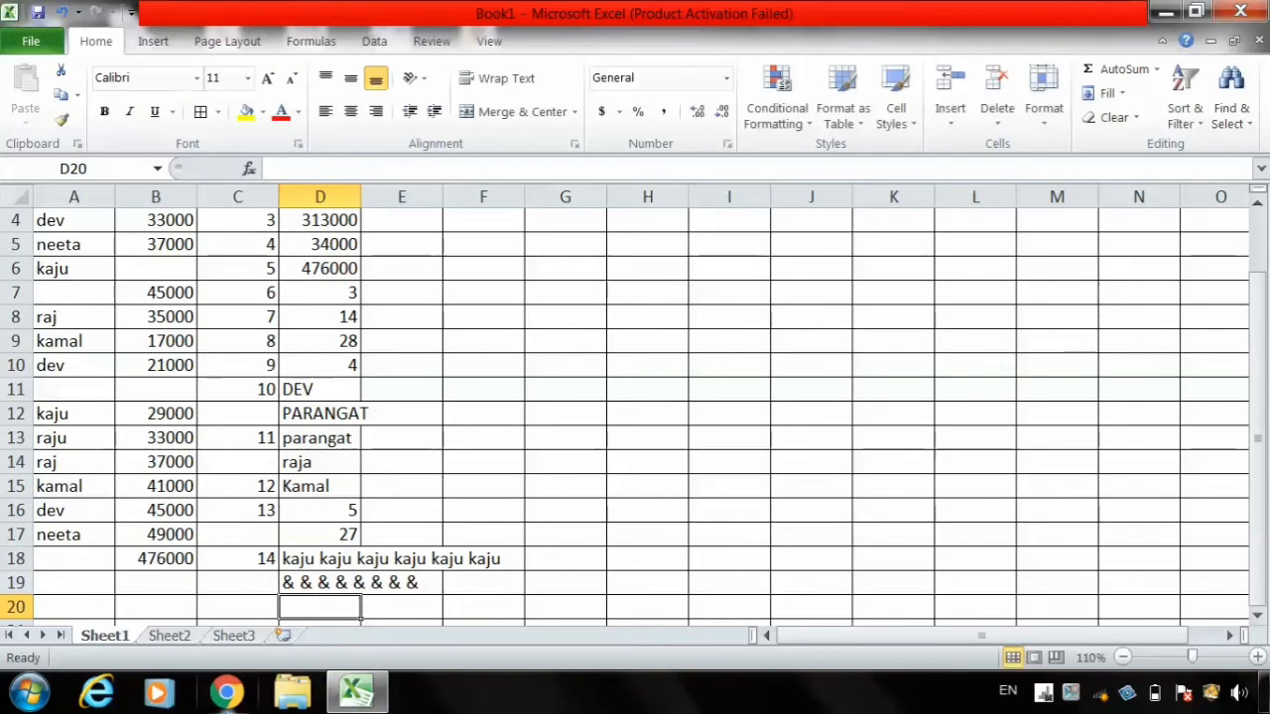
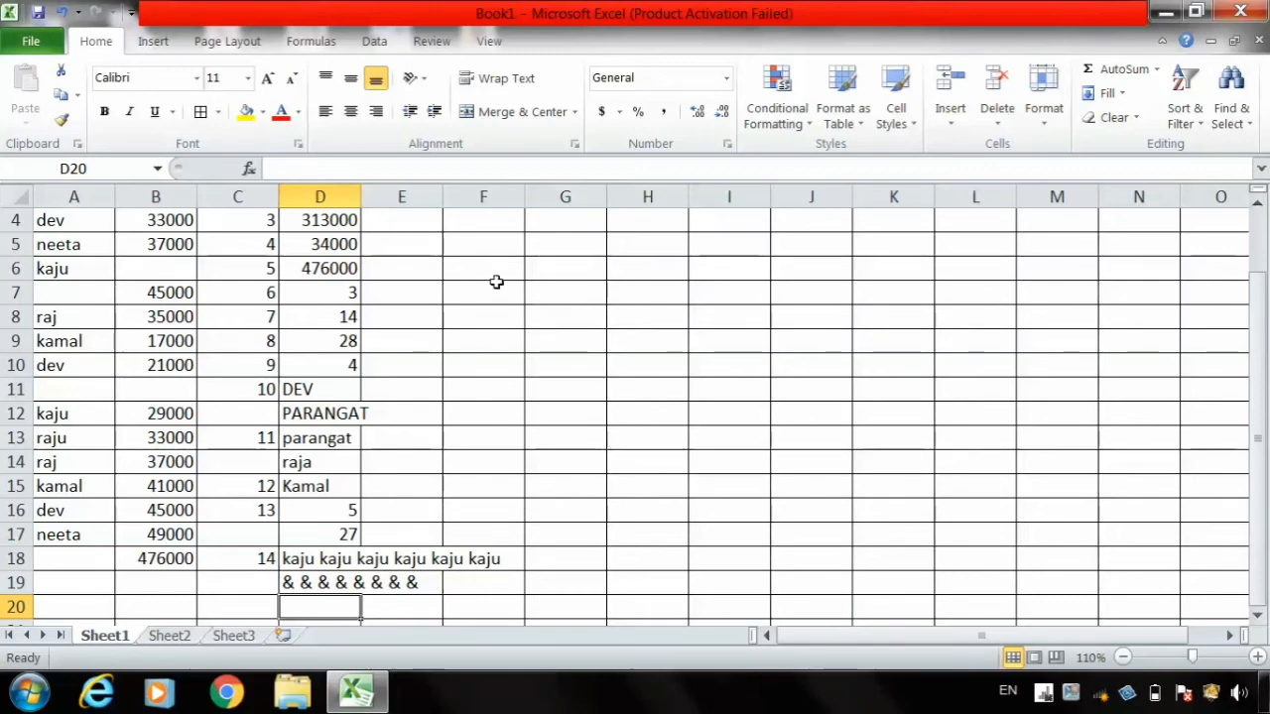
Step: Enter the number 15 in cell F3
{"action": "scroll", "coordinate": [1264, 231], "scroll_direction": "up", "scroll_amount": 1}
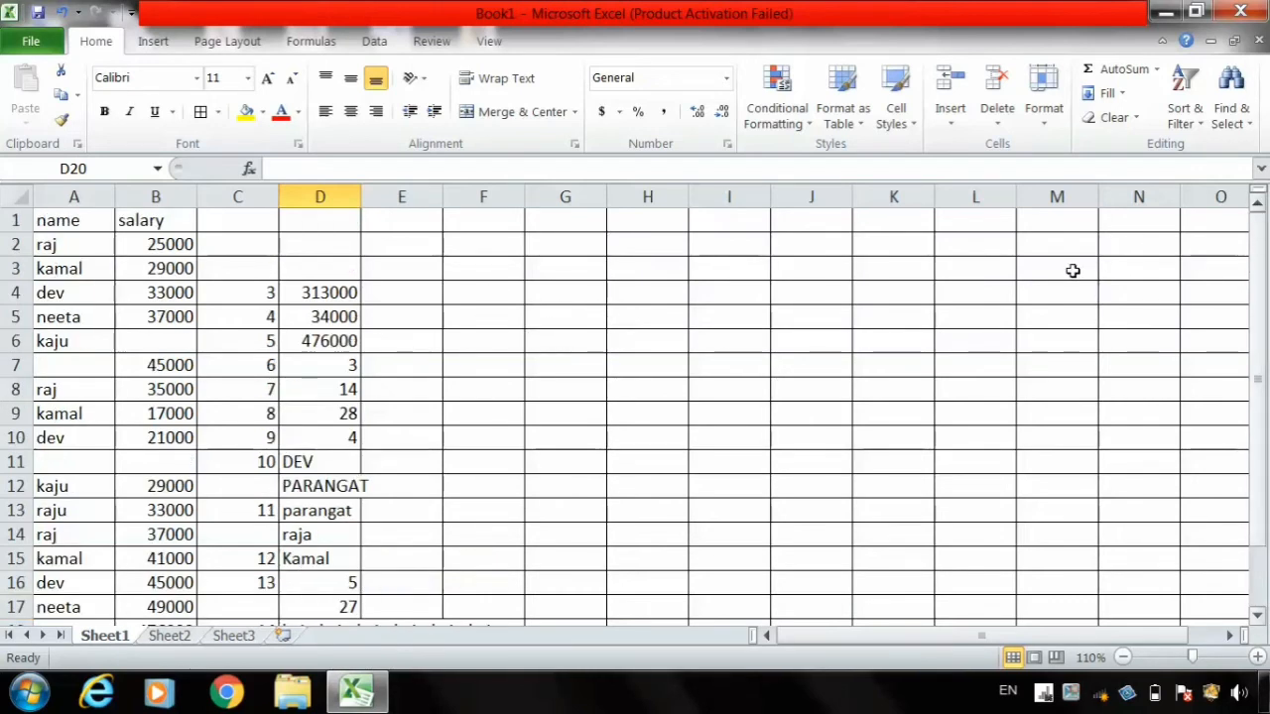
{"action": "left_click", "coordinate": [459, 268]}
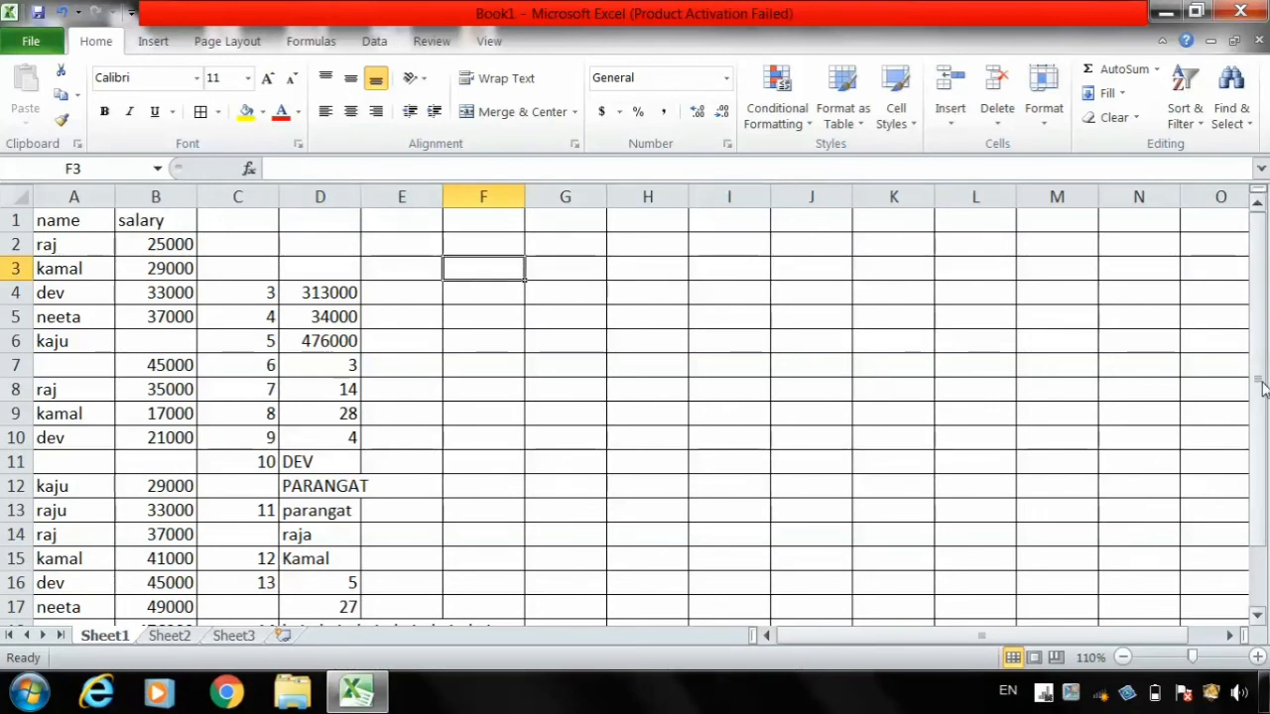
{"action": "mouse_move", "coordinate": [1260, 391]}
{"action": "left_mouse_down"}
{"action": "mouse_move", "coordinate": [1238, 434]}
{"action": "mouse_move", "coordinate": [1261, 374]}
{"action": "left_mouse_up"}
{"action": "type", "text": "15"}
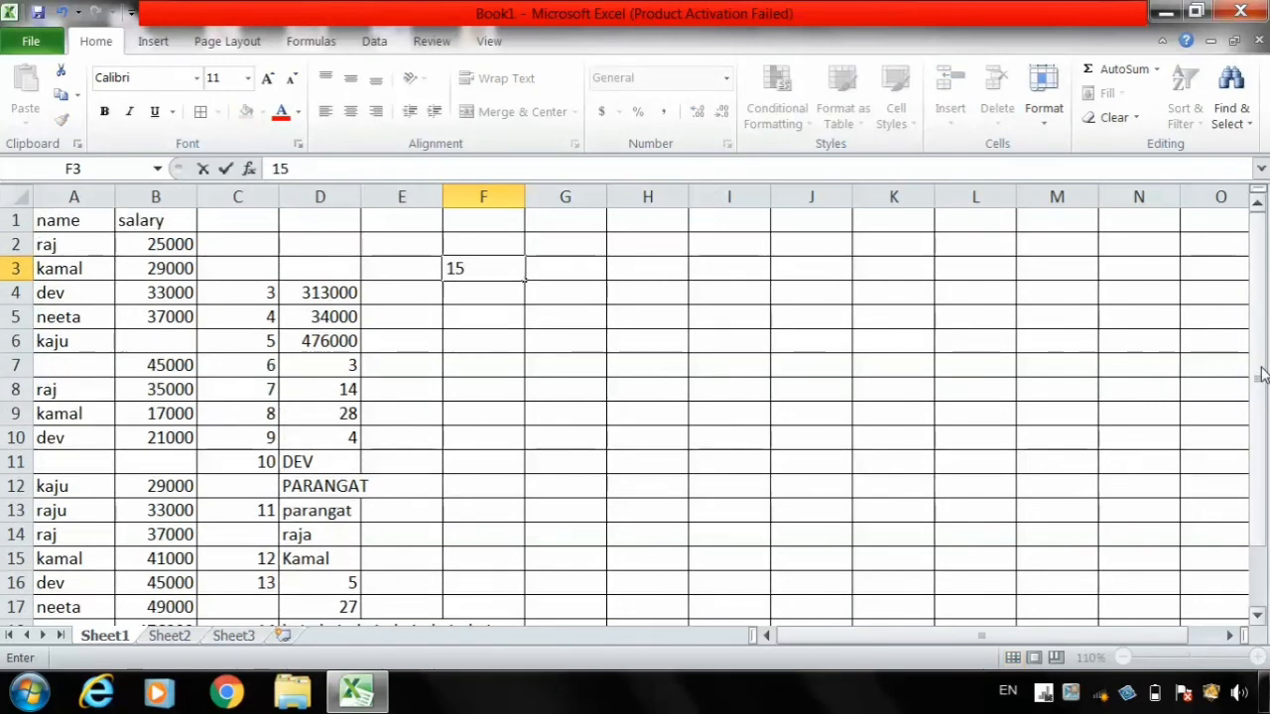
Step: Enter a formula in cell G3 that multiplies 600 by 6%
{"action": "left_click", "coordinate": [575, 268]}
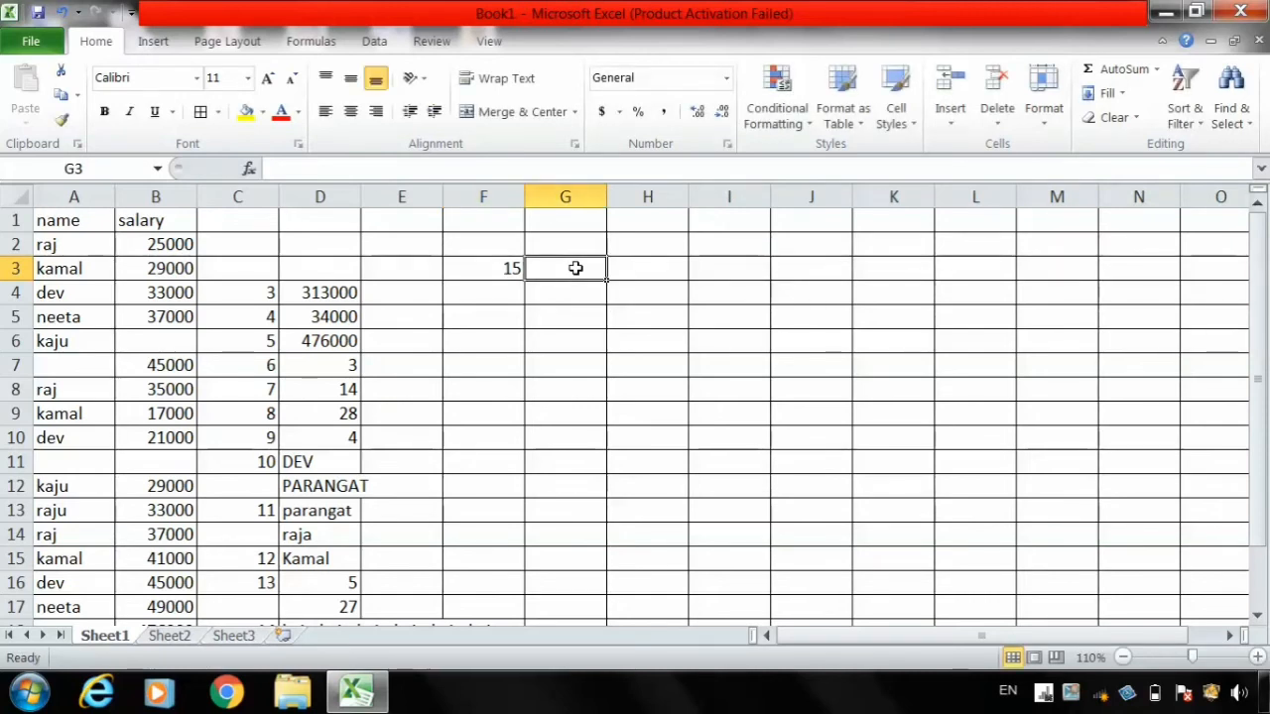
{"action": "type", "text": "="}
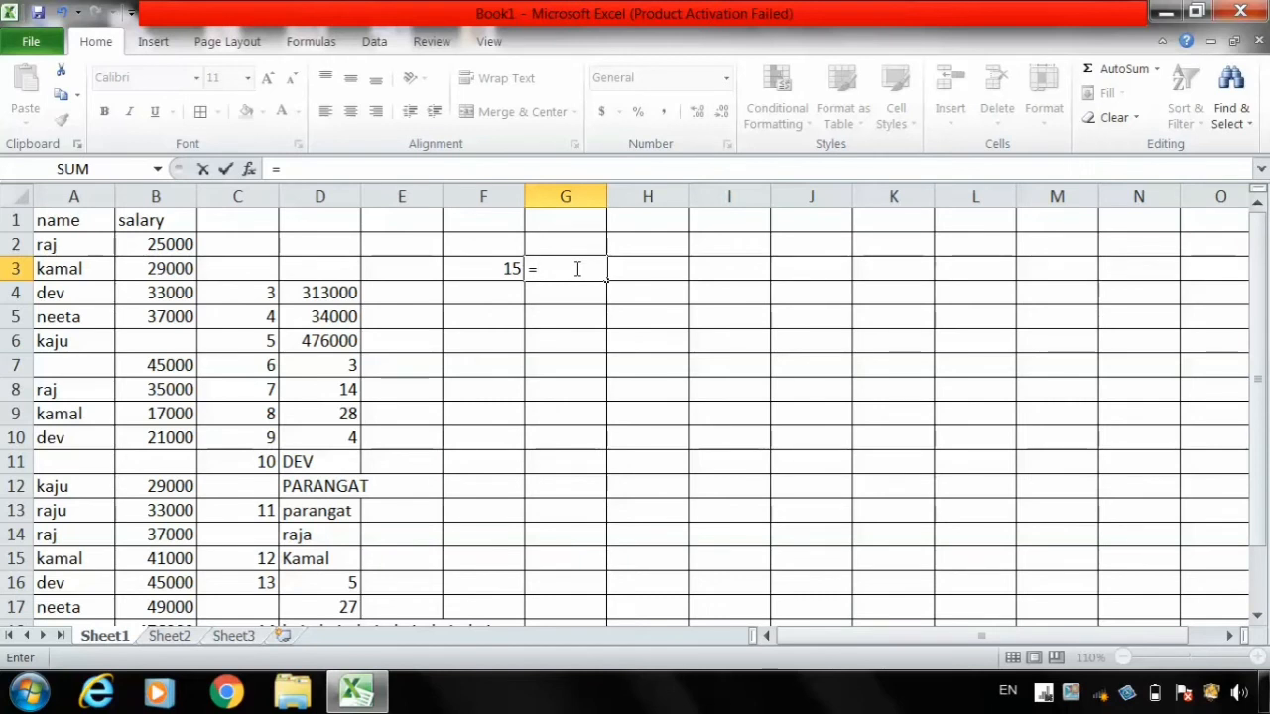
{"action": "type", "text": "600"}
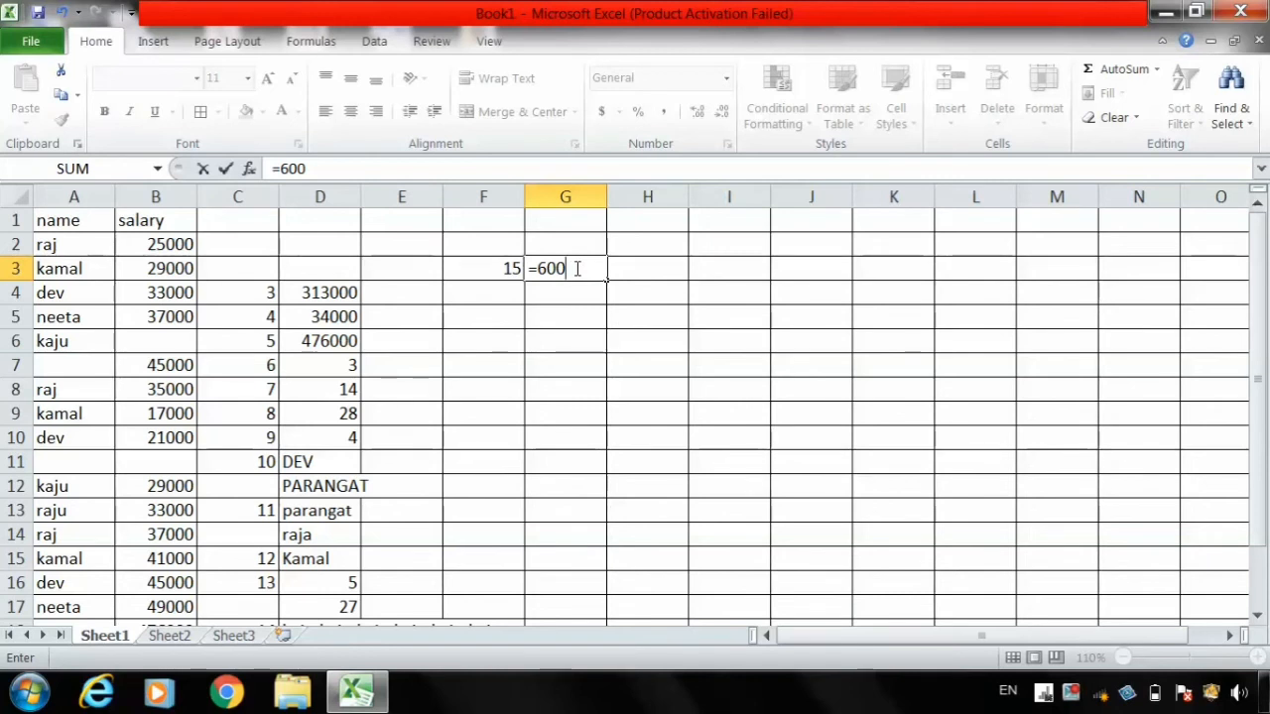
{"action": "type", "text": "*6%"}
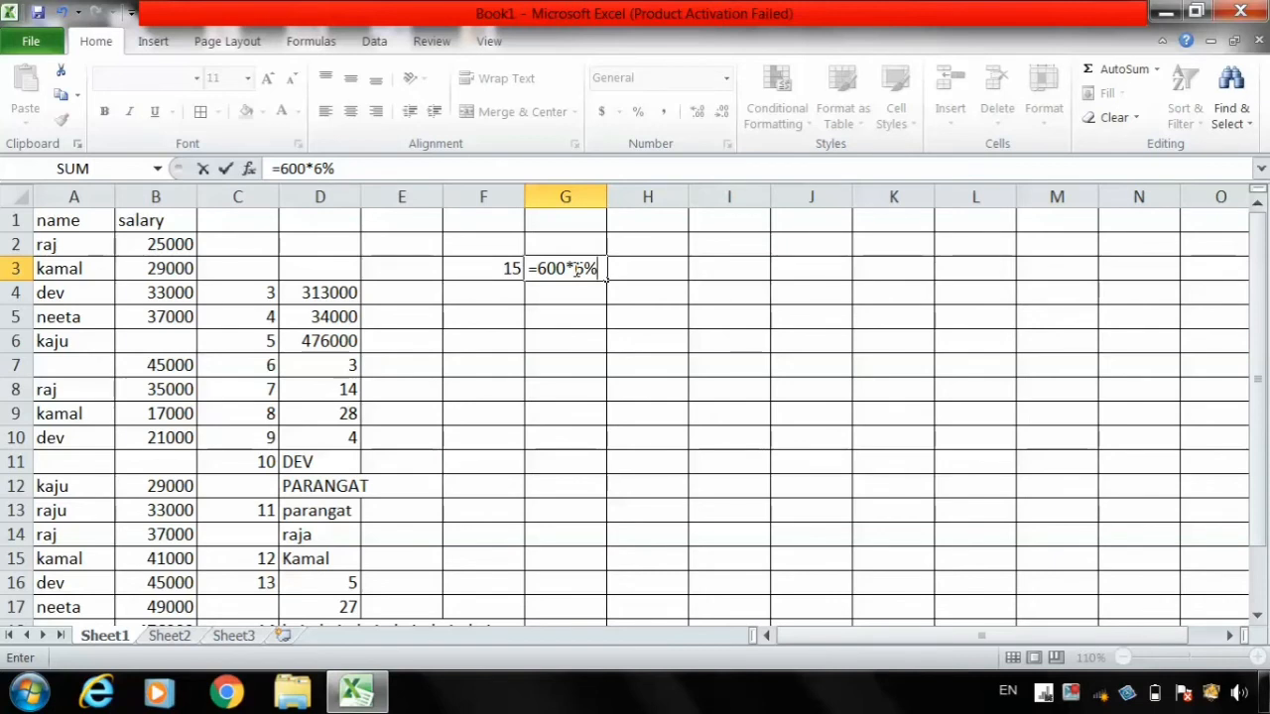
{"action": "key", "text": "Return"}
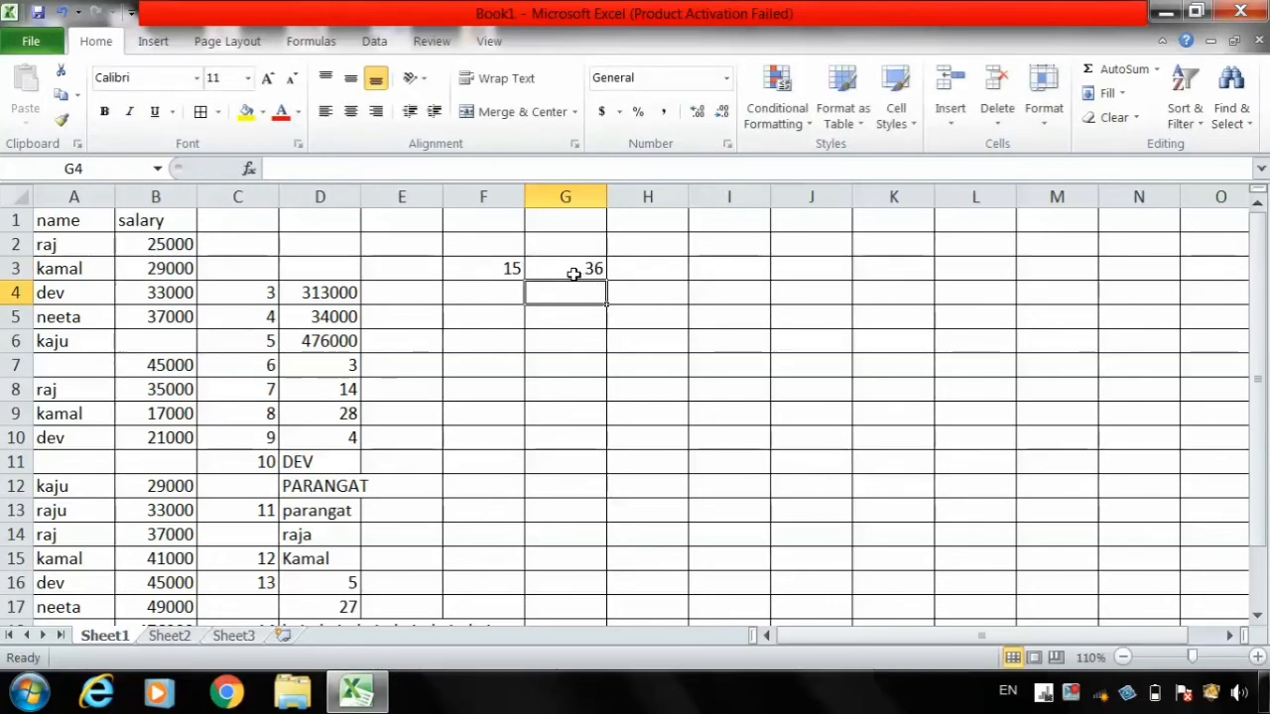
Step: Change the percentage in cell G3's formula to 10%
{"action": "left_click", "coordinate": [573, 272]}
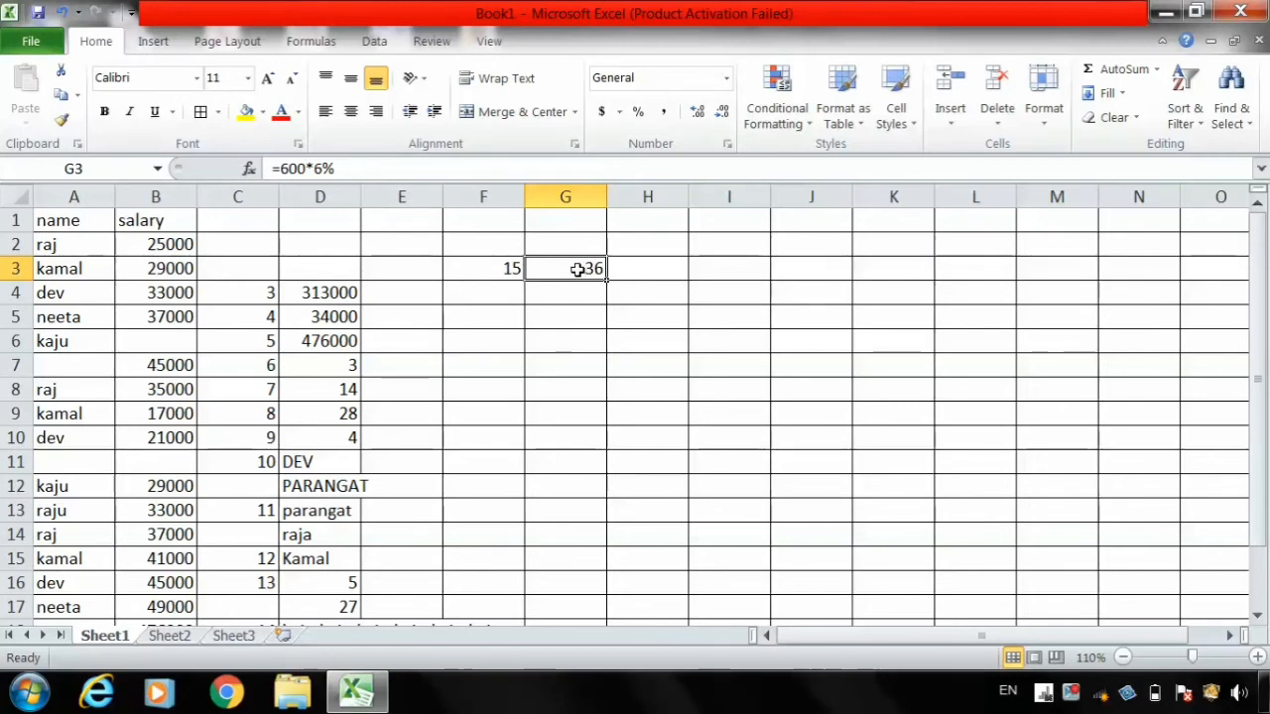
{"action": "left_click", "coordinate": [328, 168]}
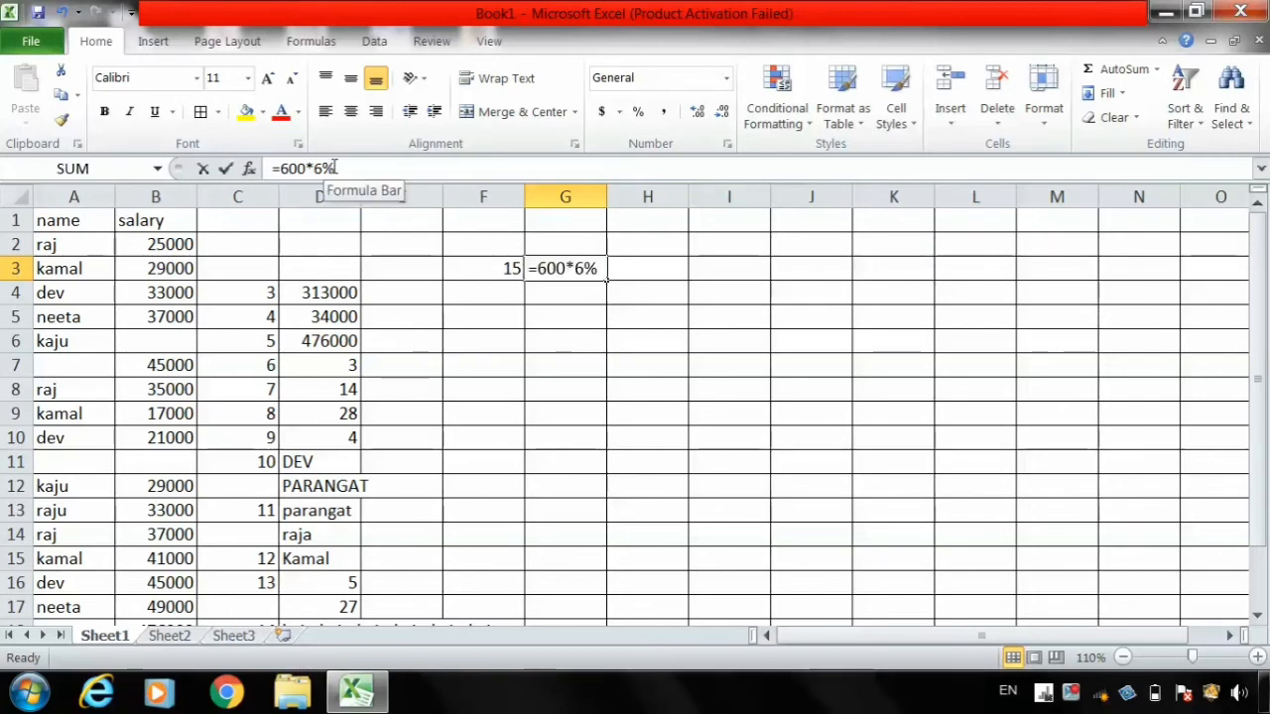
{"action": "key", "text": "BackSpace"}
{"action": "key", "text": "BackSpace"}
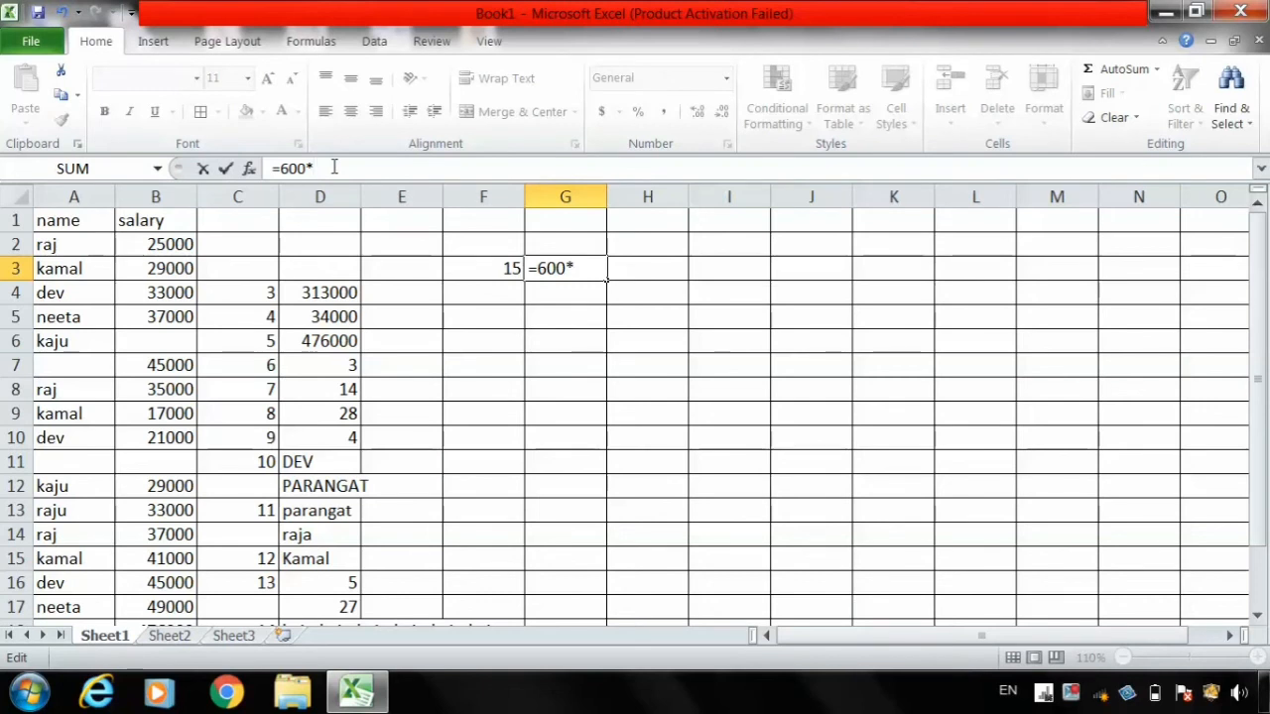
{"action": "type", "text": "10%"}
{"action": "key", "text": "Return"}
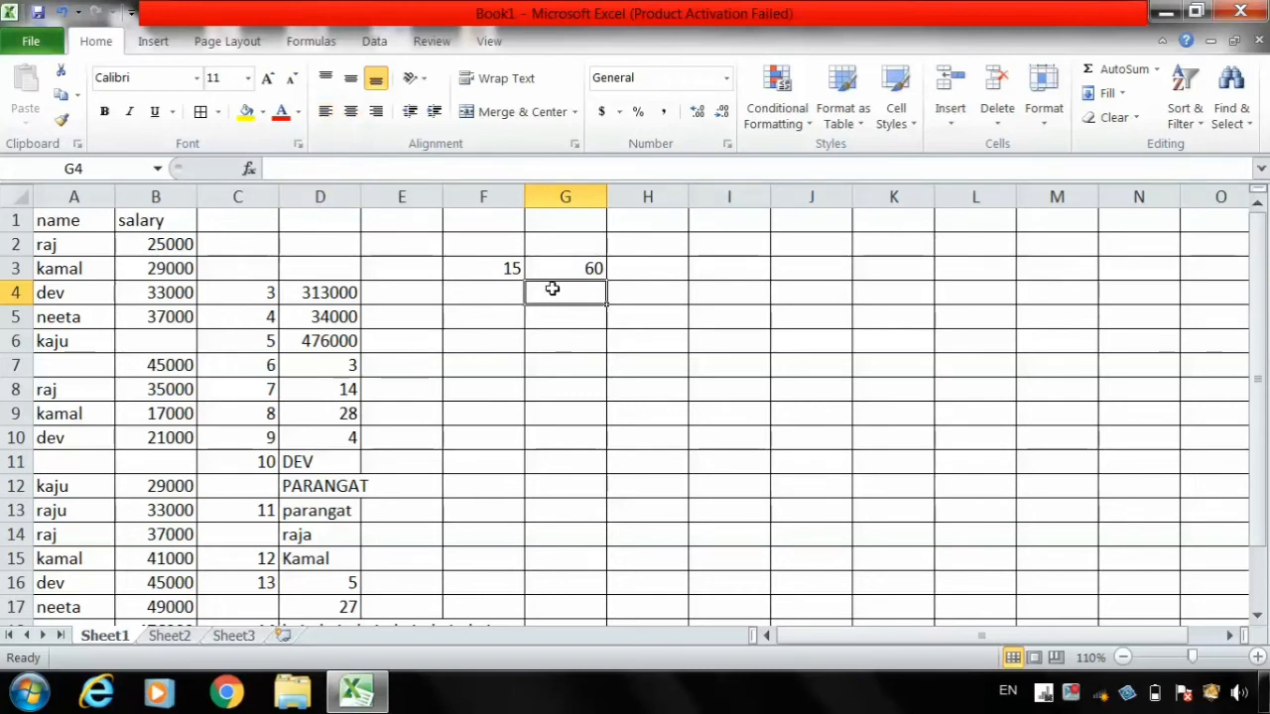
{"action": "left_click", "coordinate": [581, 269]}
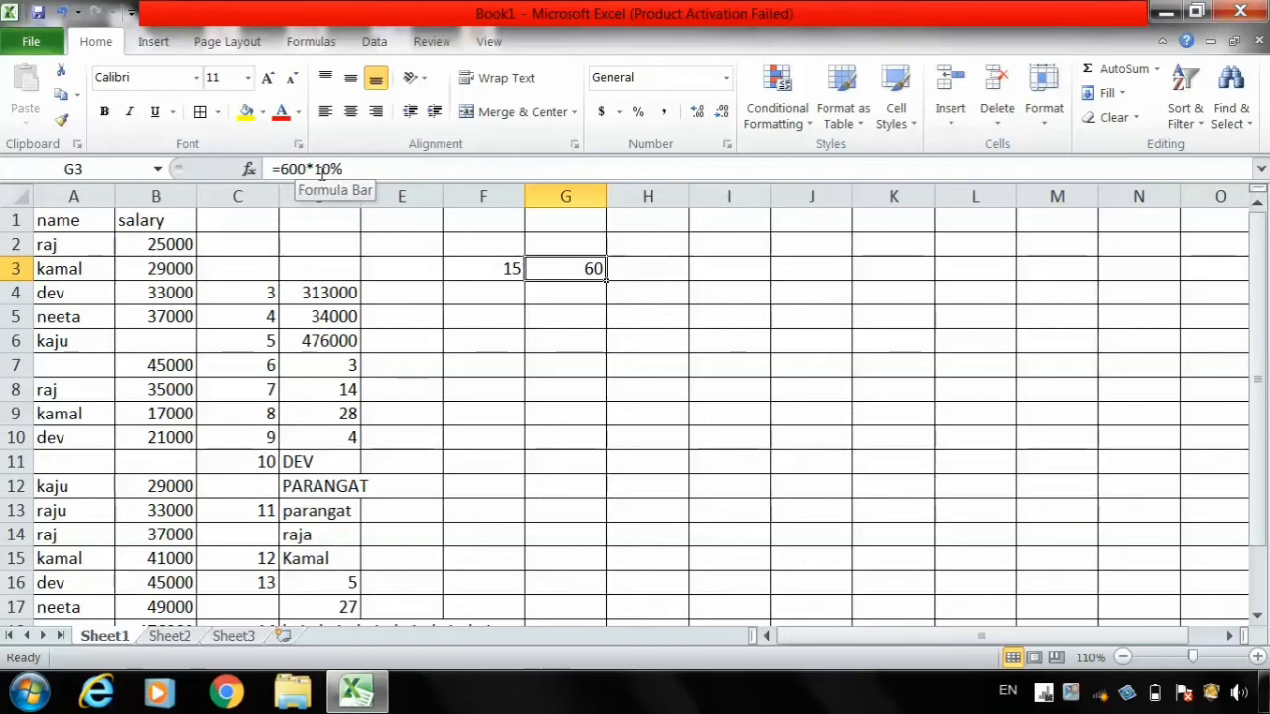
{"action": "key", "text": "Return"}
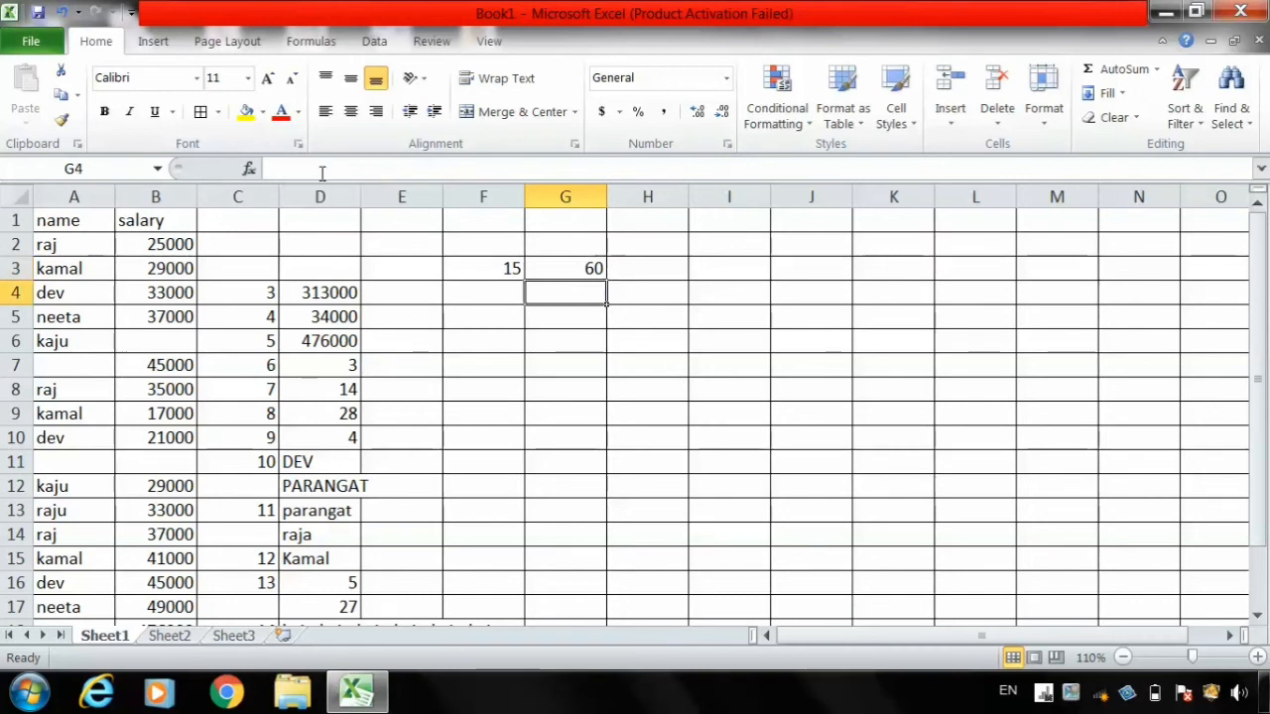
Step: Enter the number 16 in cell F4
{"action": "left_click", "coordinate": [516, 290]}
{"action": "type", "text": "16"}
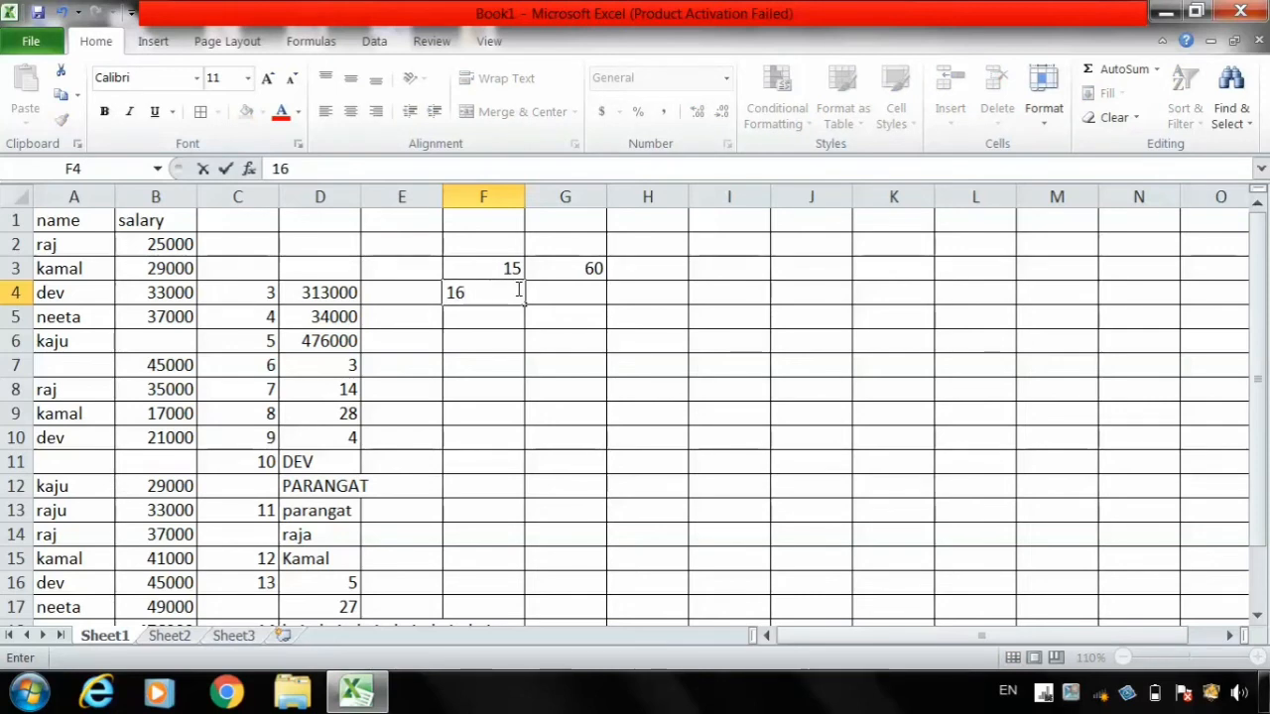
{"action": "key", "text": "Return"}
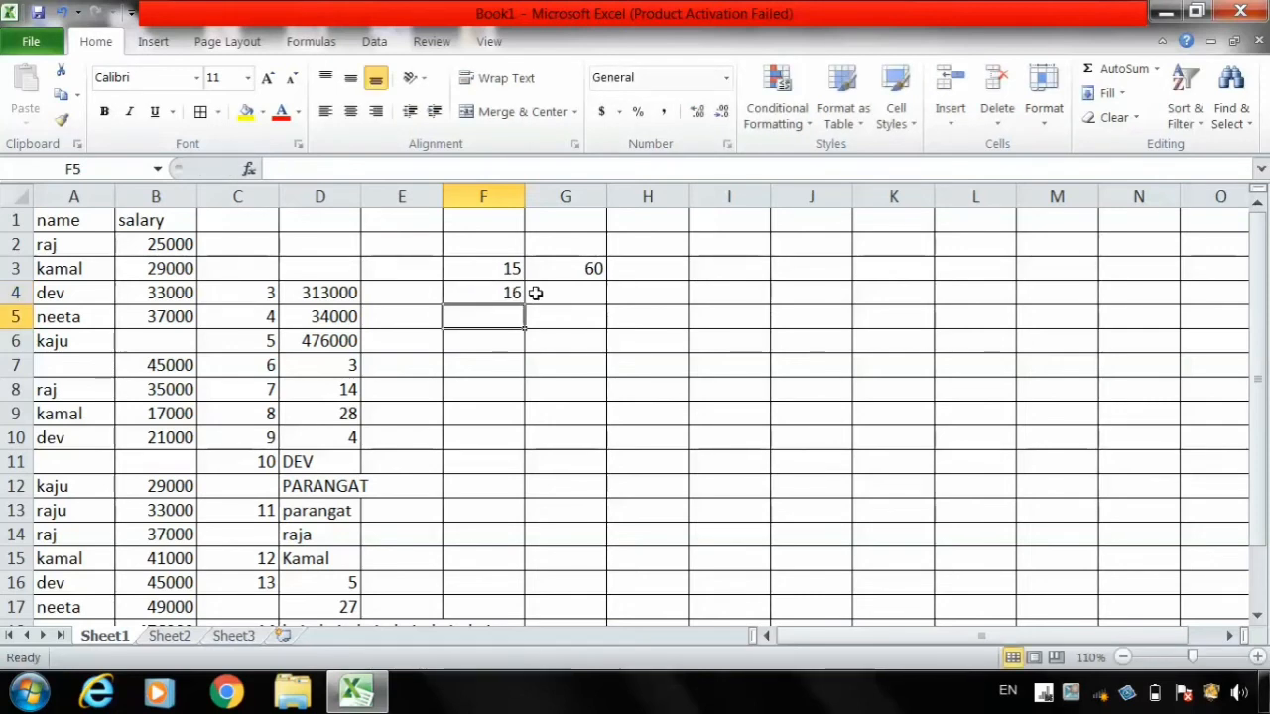
Step: Enter a LEFT formula in cell G4 that extracts the first 3 characters of cell A5
{"action": "left_click", "coordinate": [536, 292]}
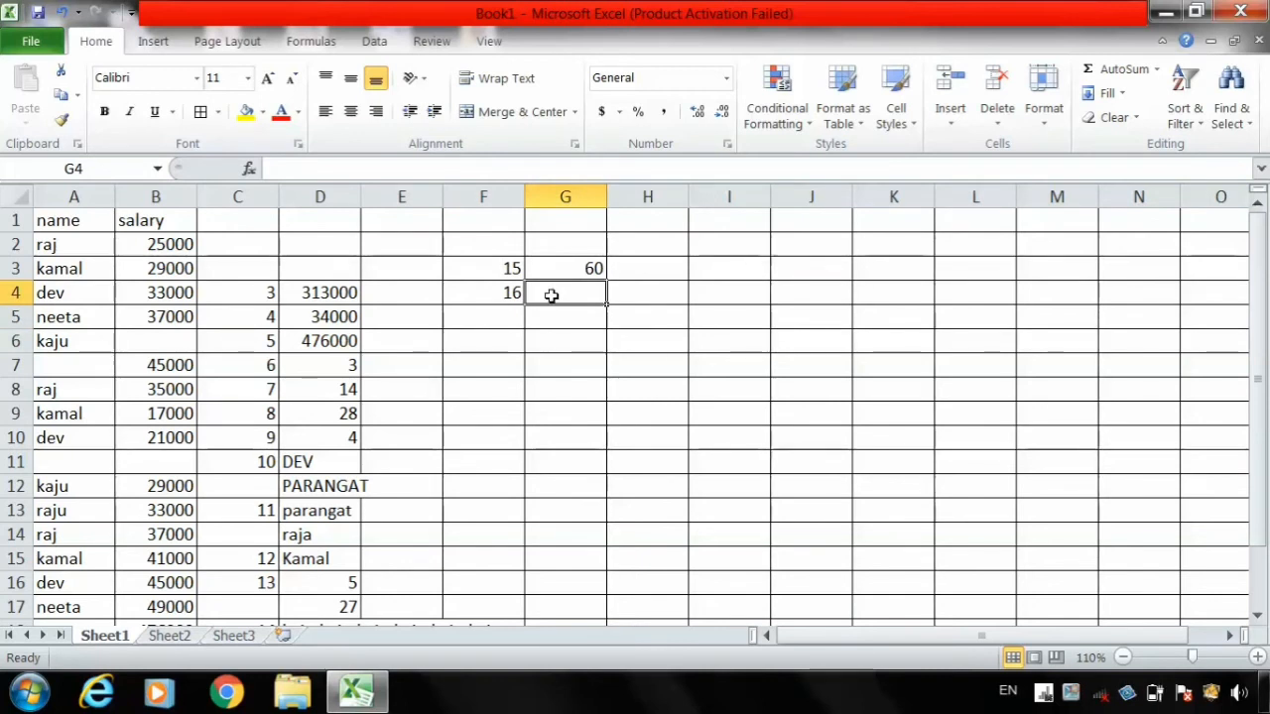
{"action": "type", "text": "=left"}
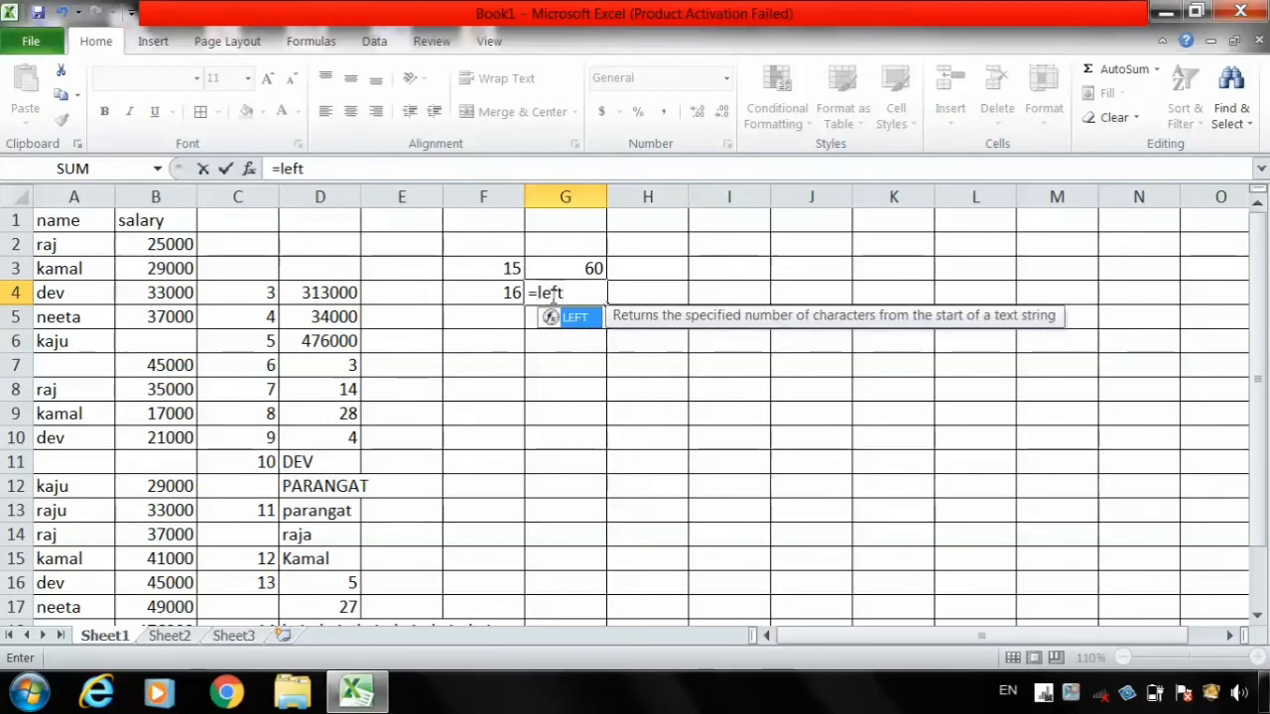
{"action": "type", "text": "("}
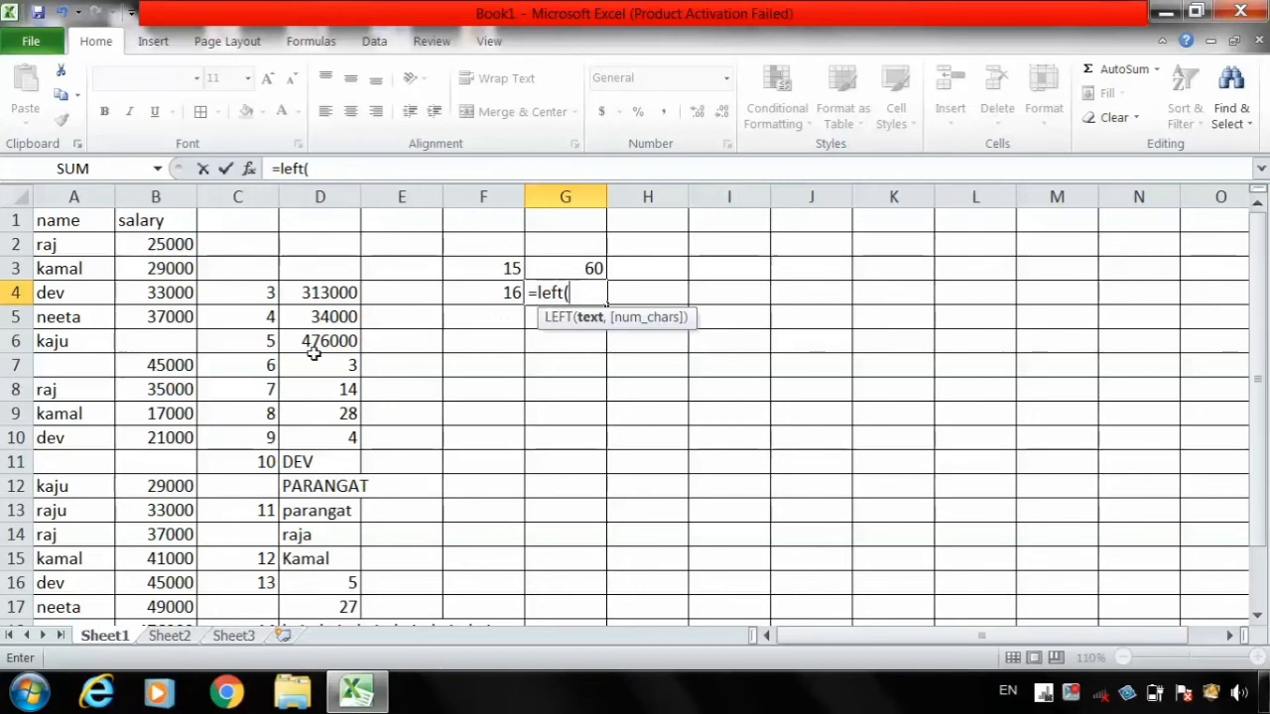
{"action": "left_click", "coordinate": [80, 318]}
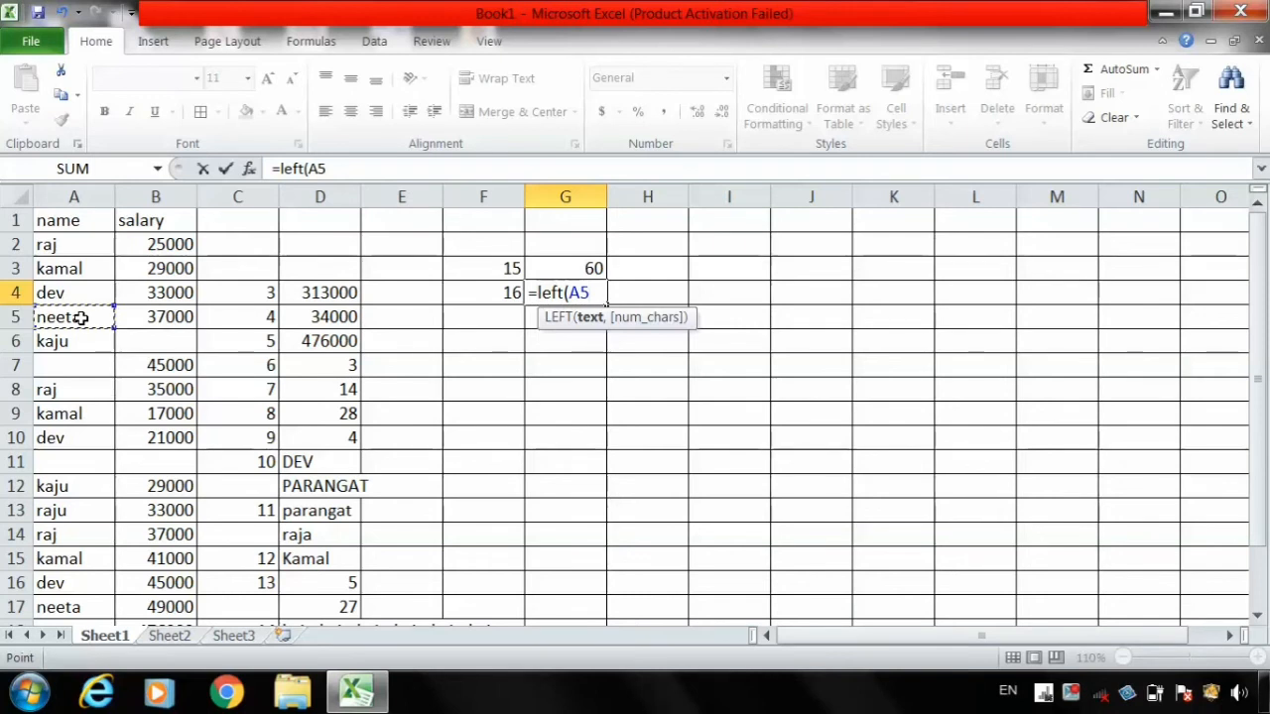
{"action": "type", "text": ",3"}
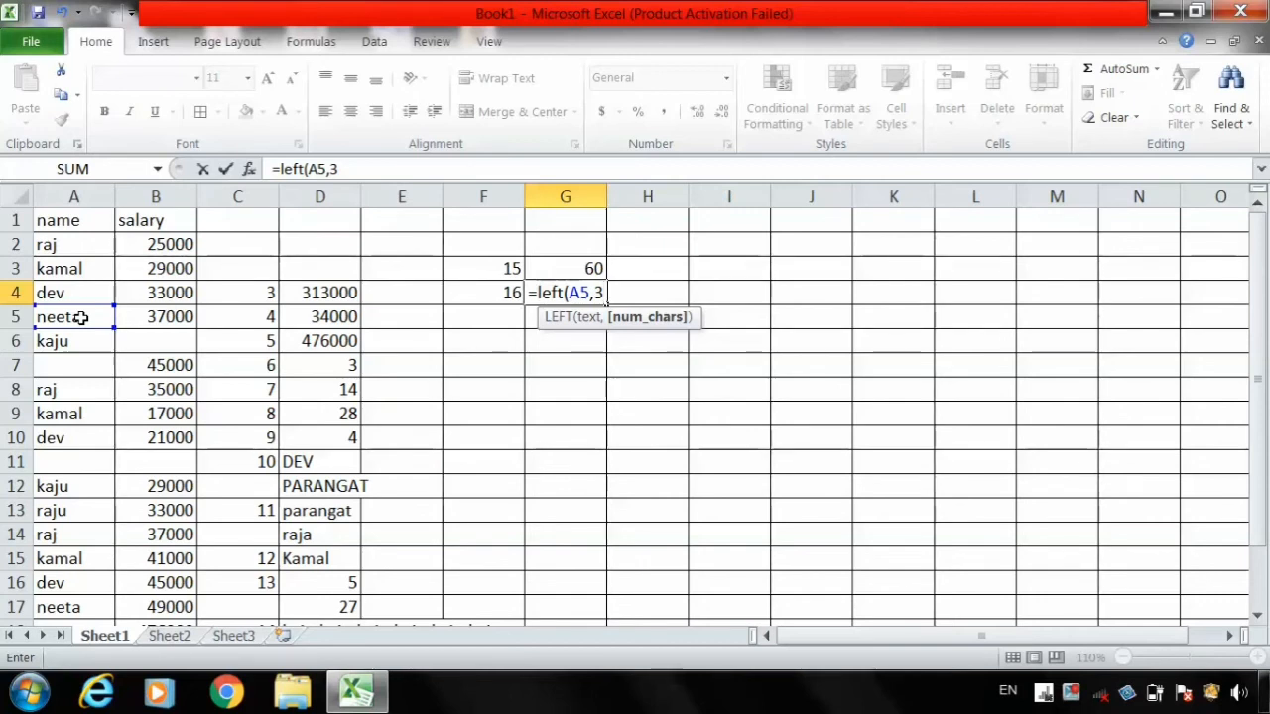
{"action": "key", "text": "Return"}
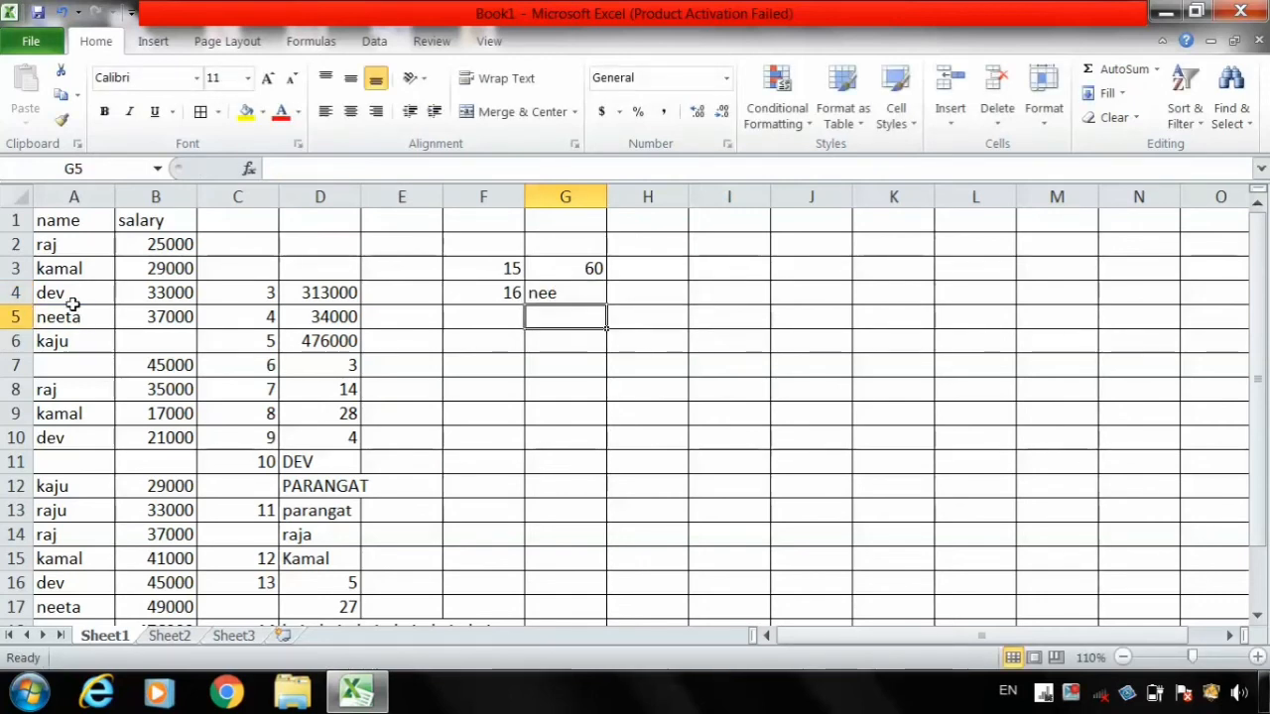
Step: Enter the number 17 in cell F5
{"action": "left_click", "coordinate": [472, 313]}
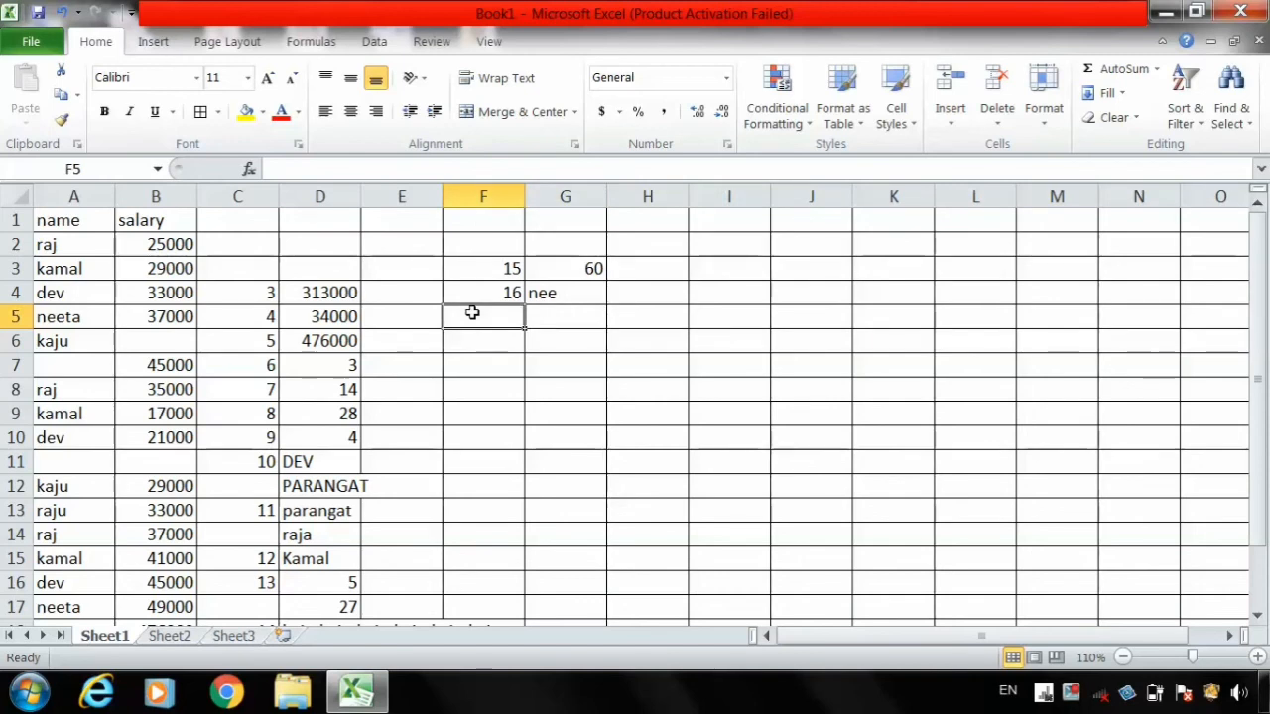
{"action": "type", "text": "1"}
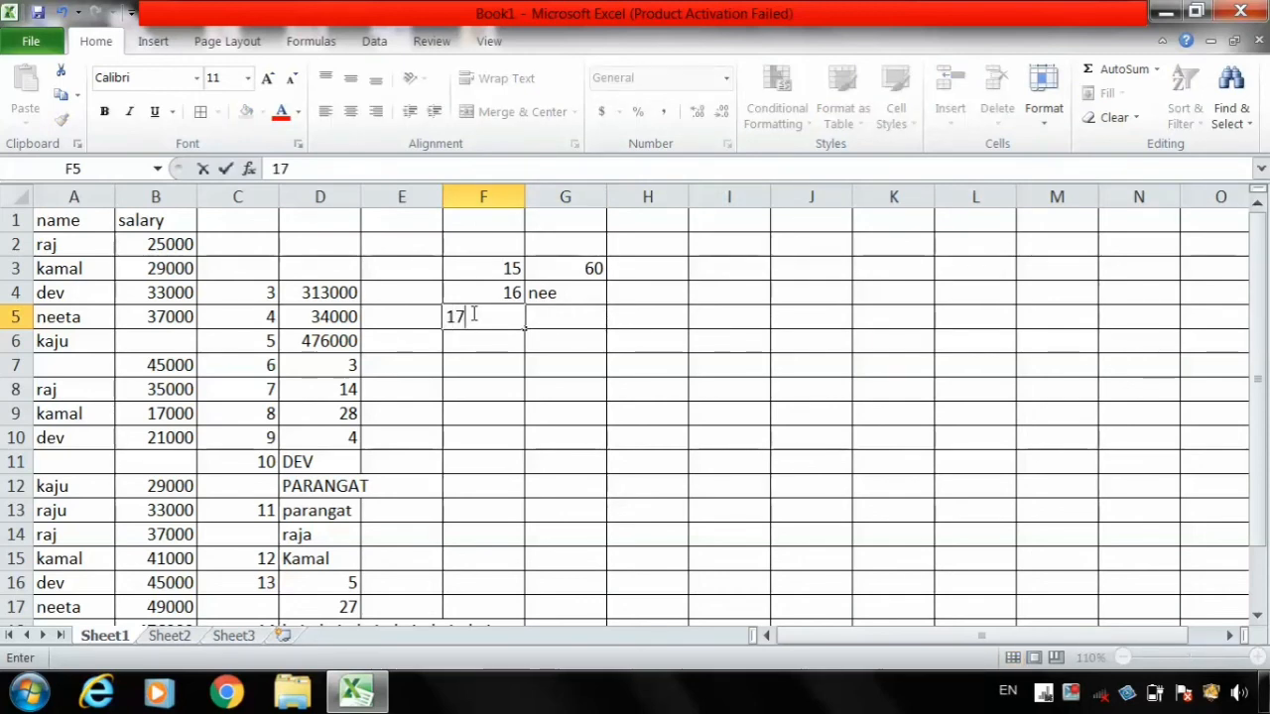
{"action": "type", "text": "7"}
{"action": "key", "text": "Return"}
Step: Enter a RIGHT formula in cell G5 that extracts the last 3 characters of cell A5
{"action": "left_click", "coordinate": [571, 318]}
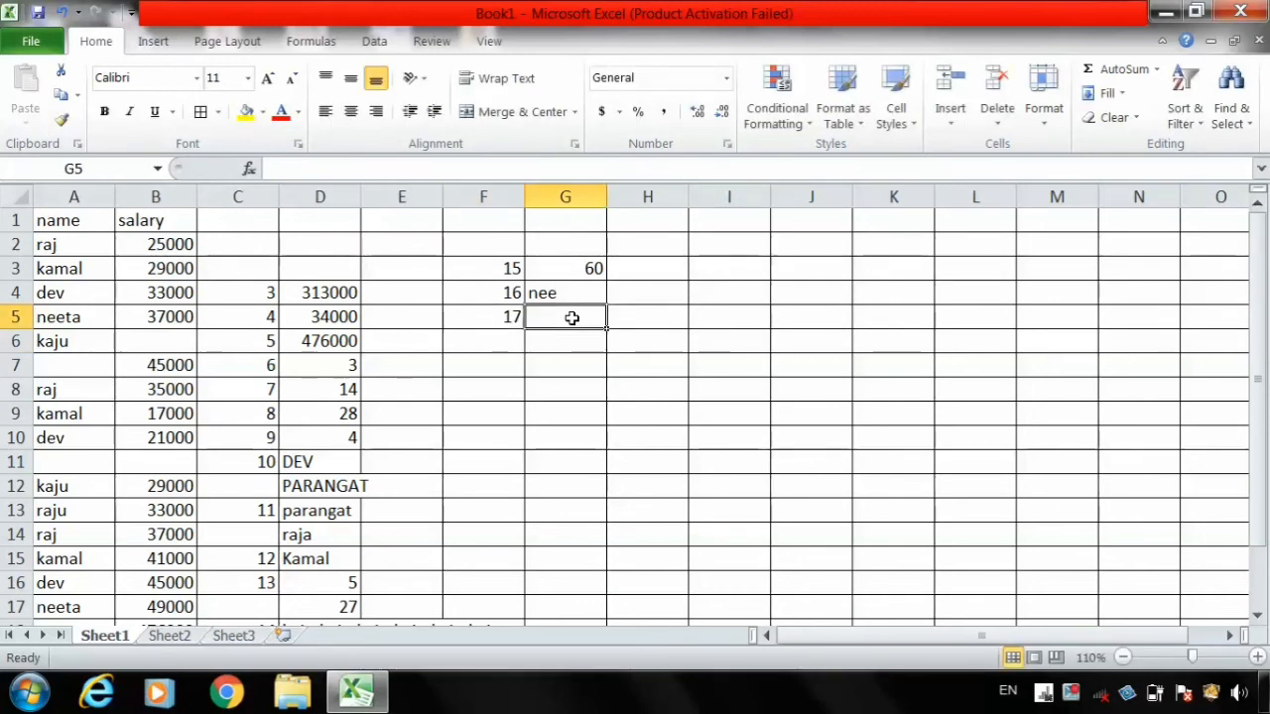
{"action": "type", "text": "=r"}
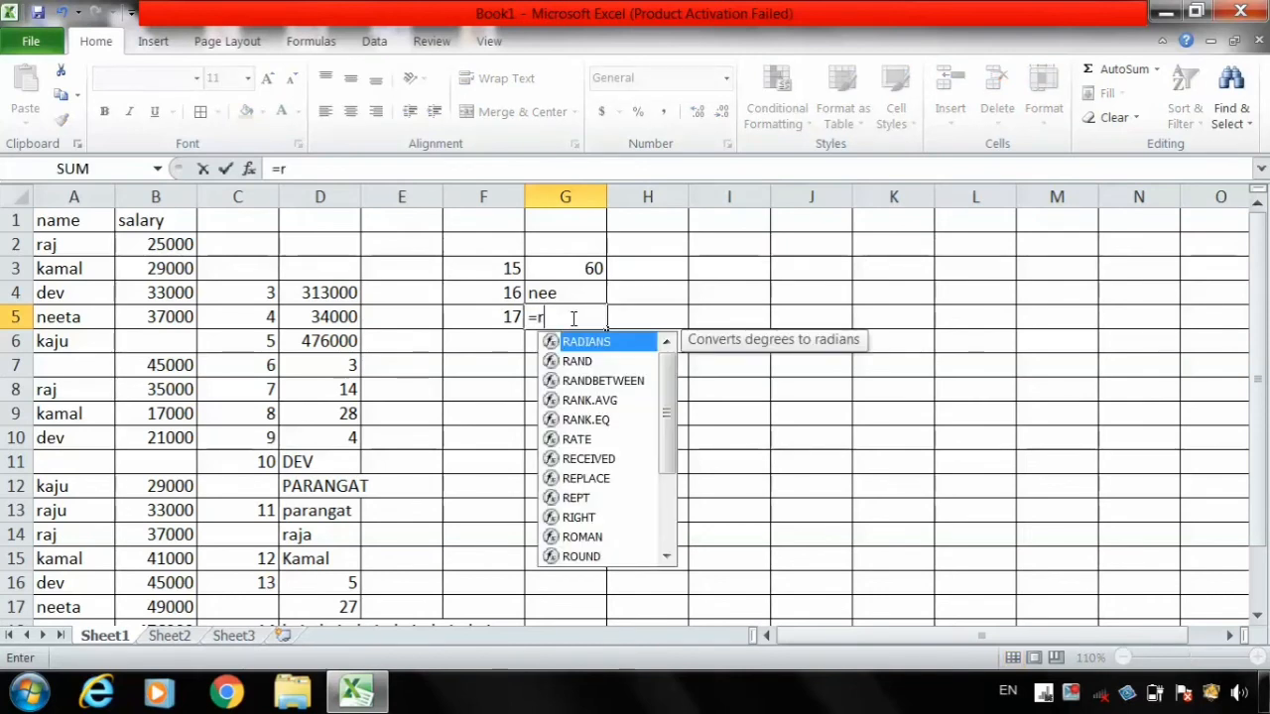
{"action": "type", "text": "igh"}
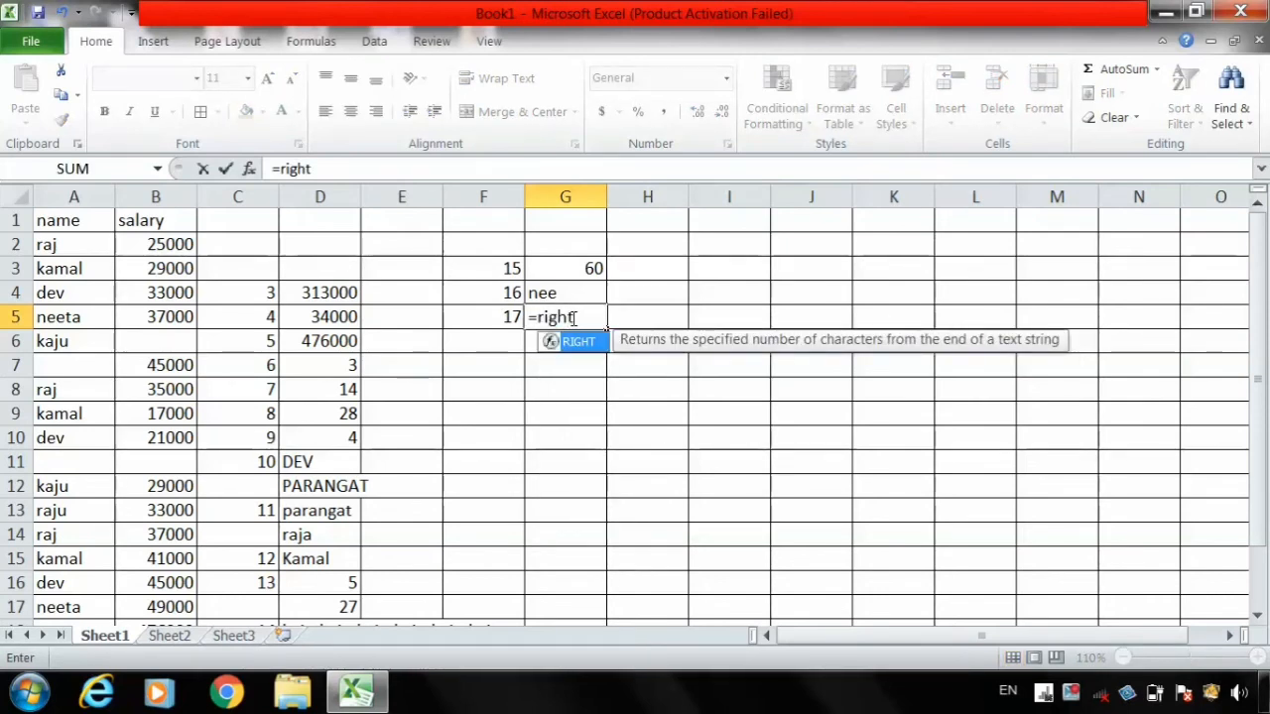
{"action": "type", "text": "t("}
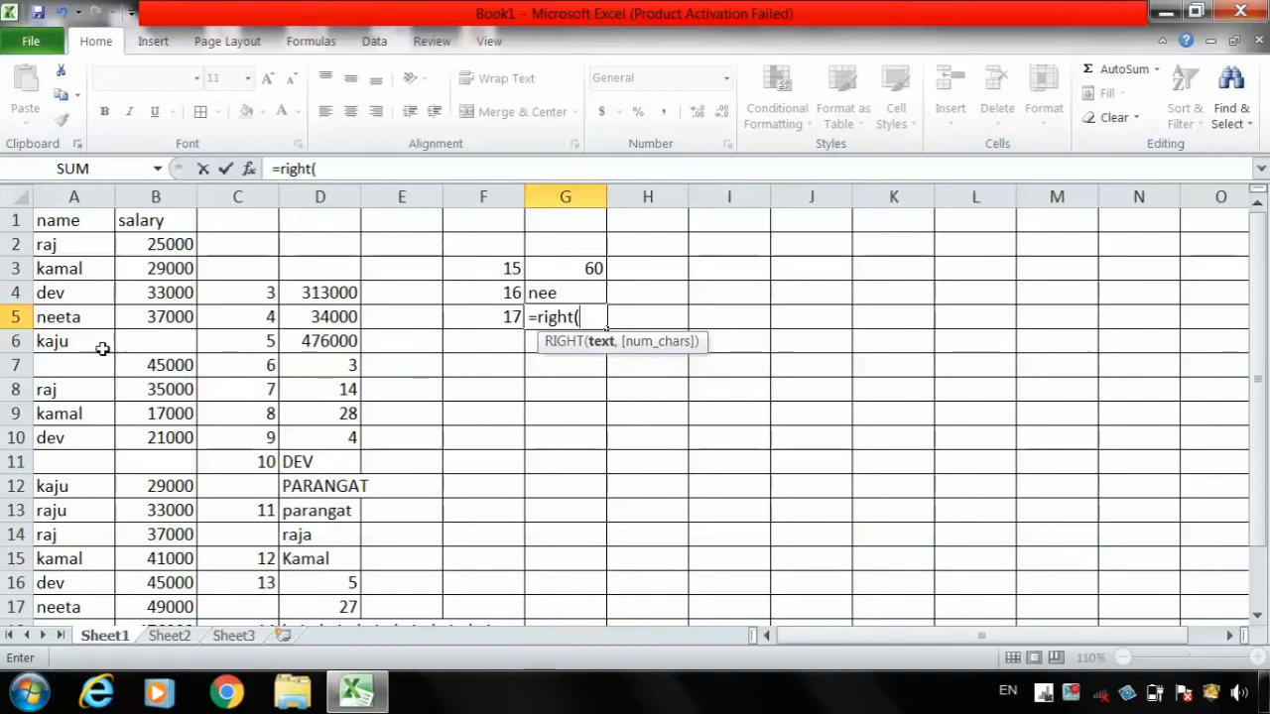
{"action": "left_click", "coordinate": [90, 316]}
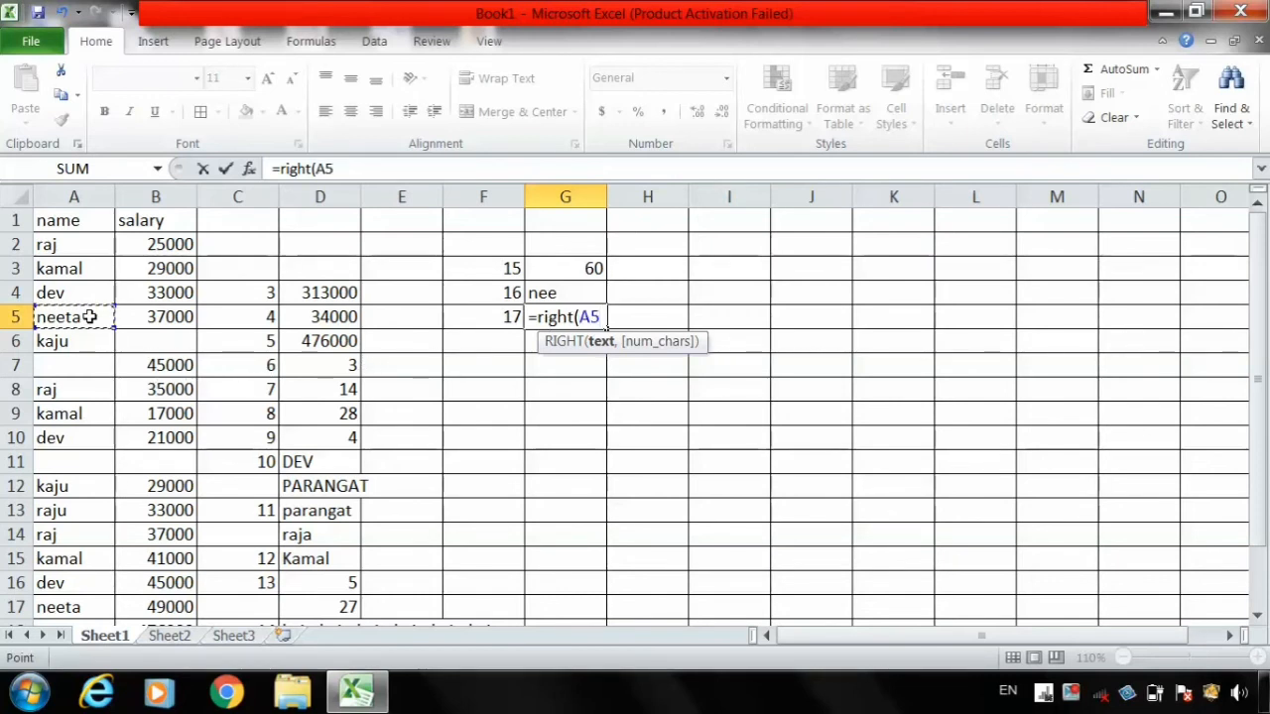
{"action": "type", "text": ",3"}
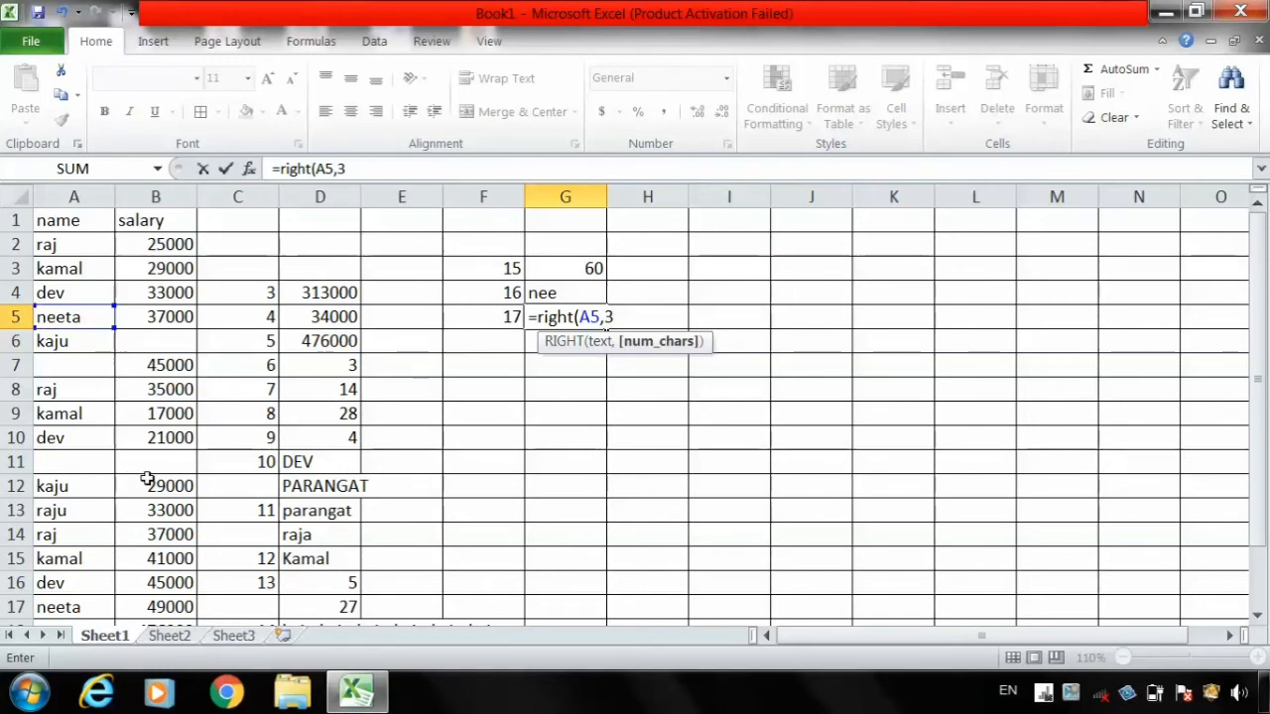
{"action": "key", "text": "Return"}
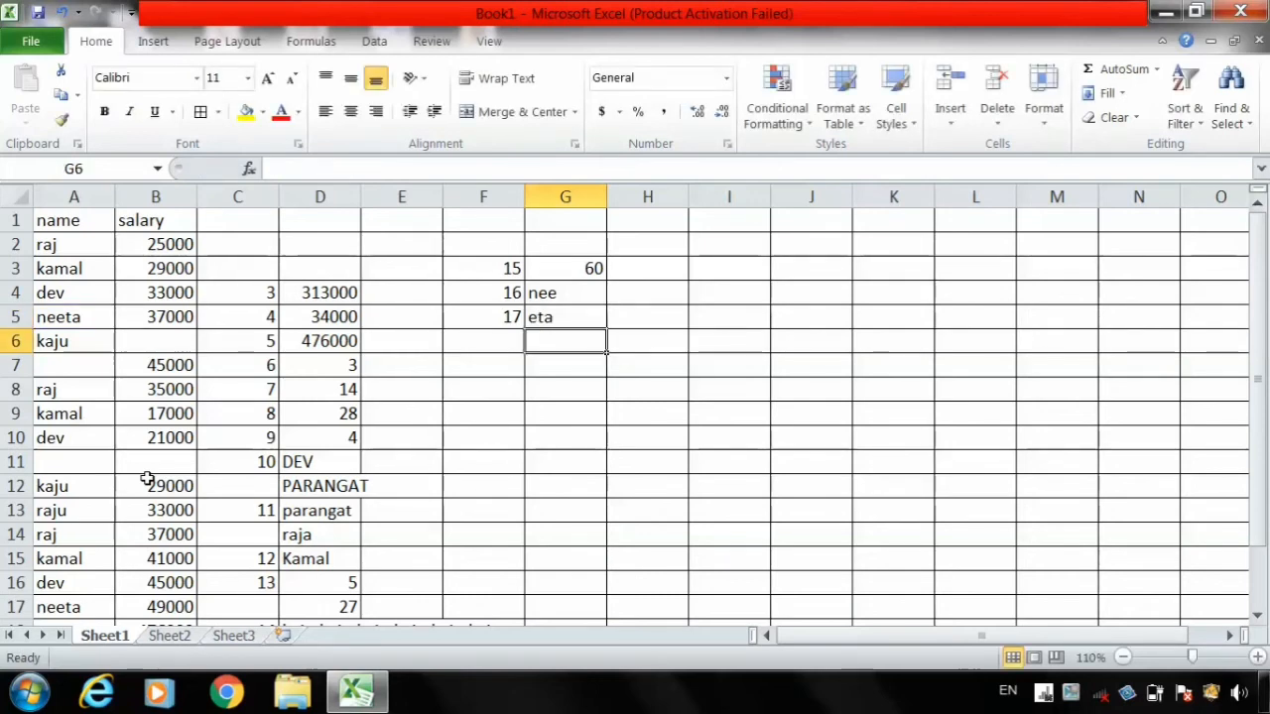
Step: Enter 18 in cell F6 and a MID formula in G6 that extracts 3 characters of A5 starting at position 2
{"action": "left_click", "coordinate": [496, 343]}
{"action": "type", "text": "18"}
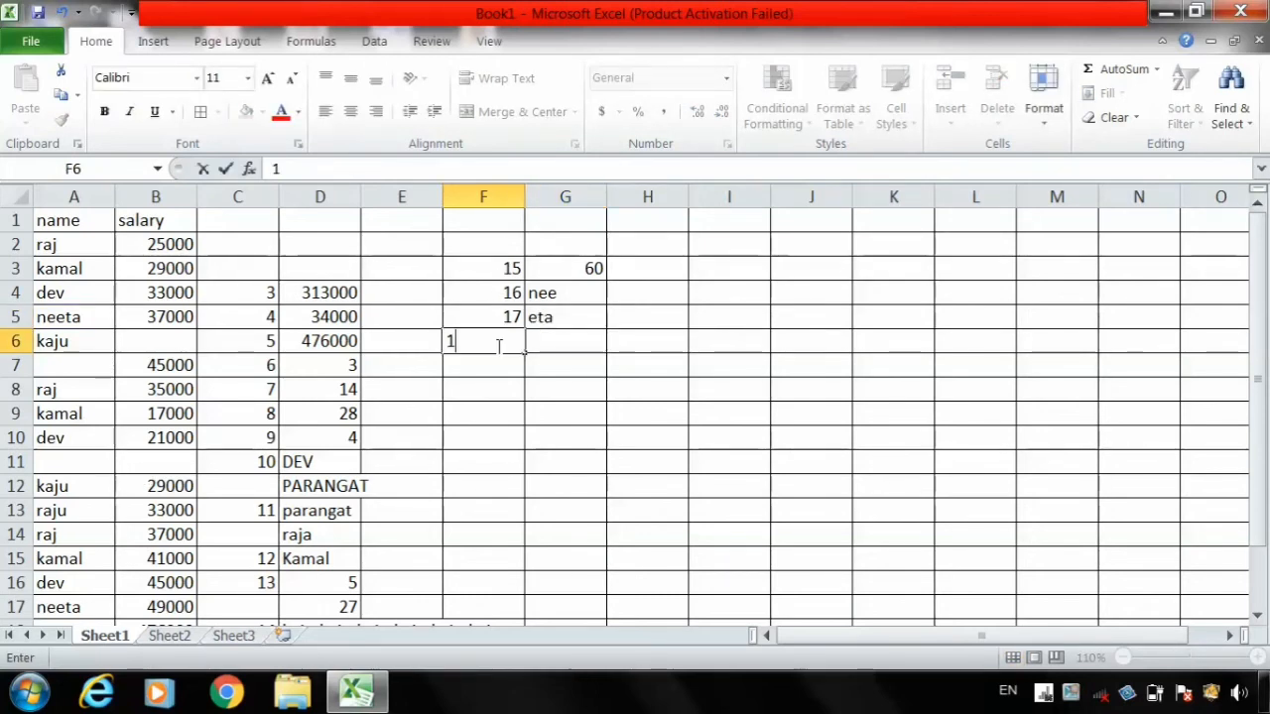
{"action": "left_click", "coordinate": [562, 346]}
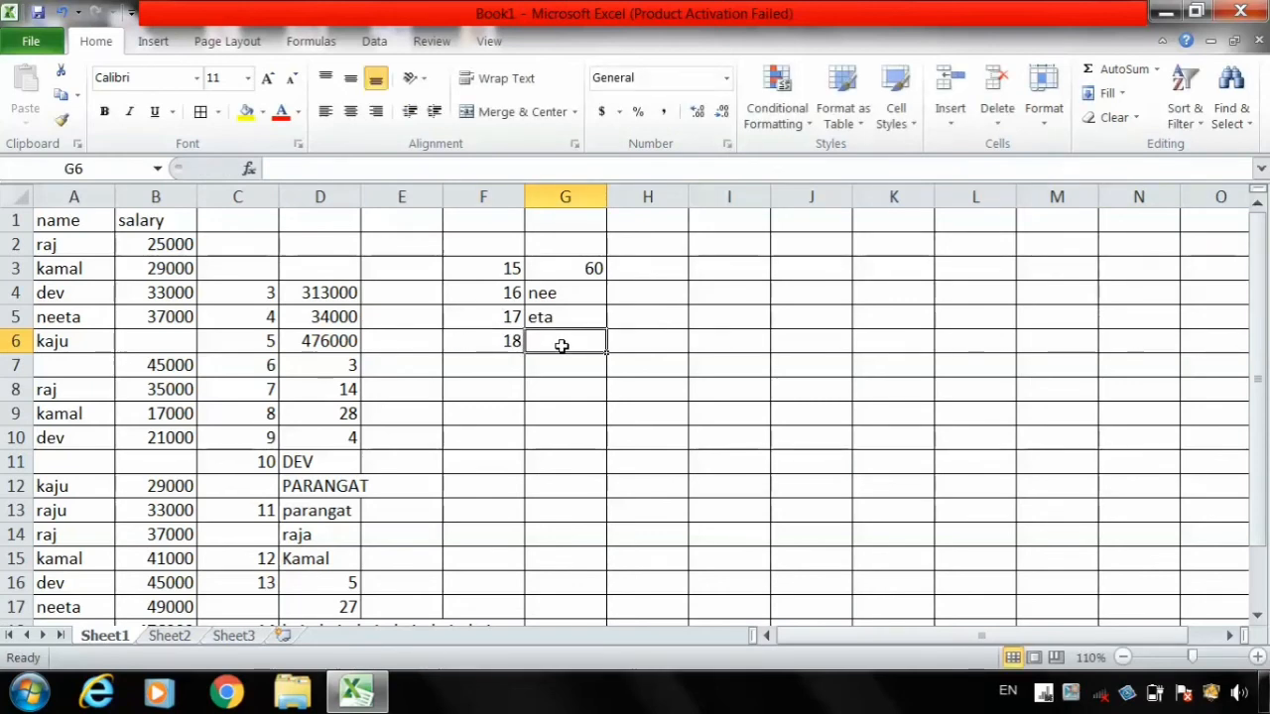
{"action": "type", "text": "=m"}
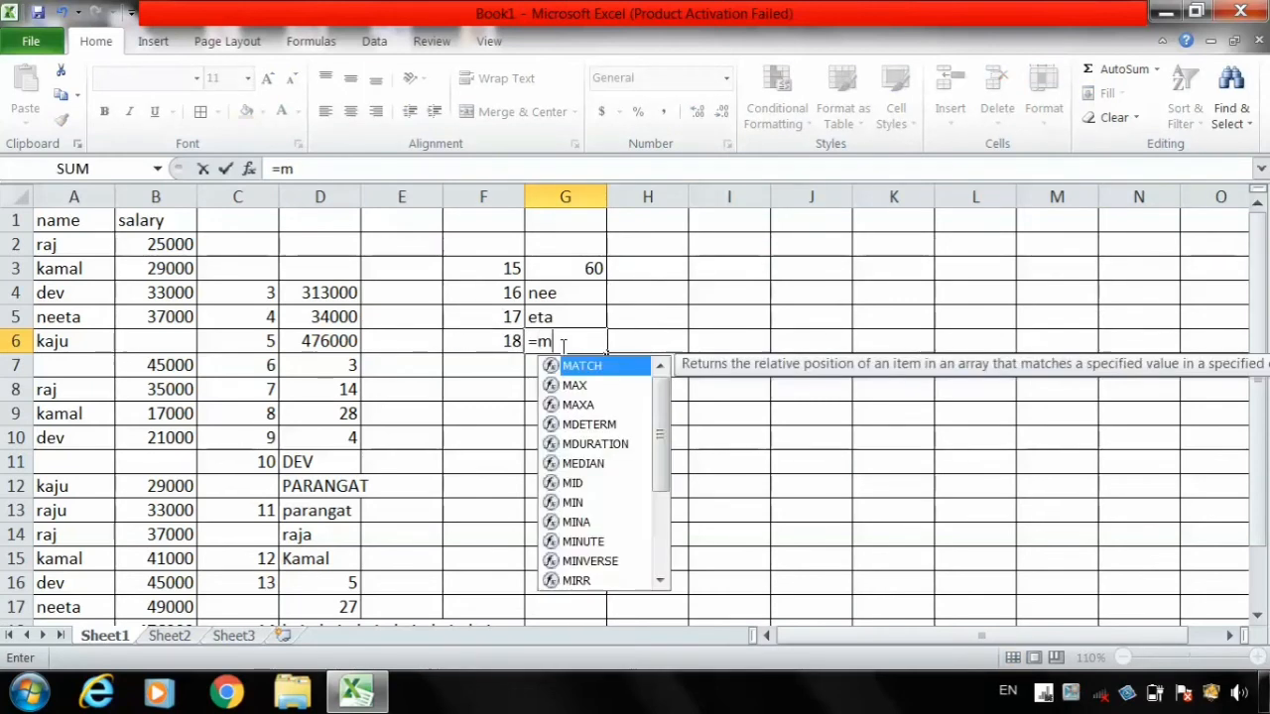
{"action": "type", "text": "id"}
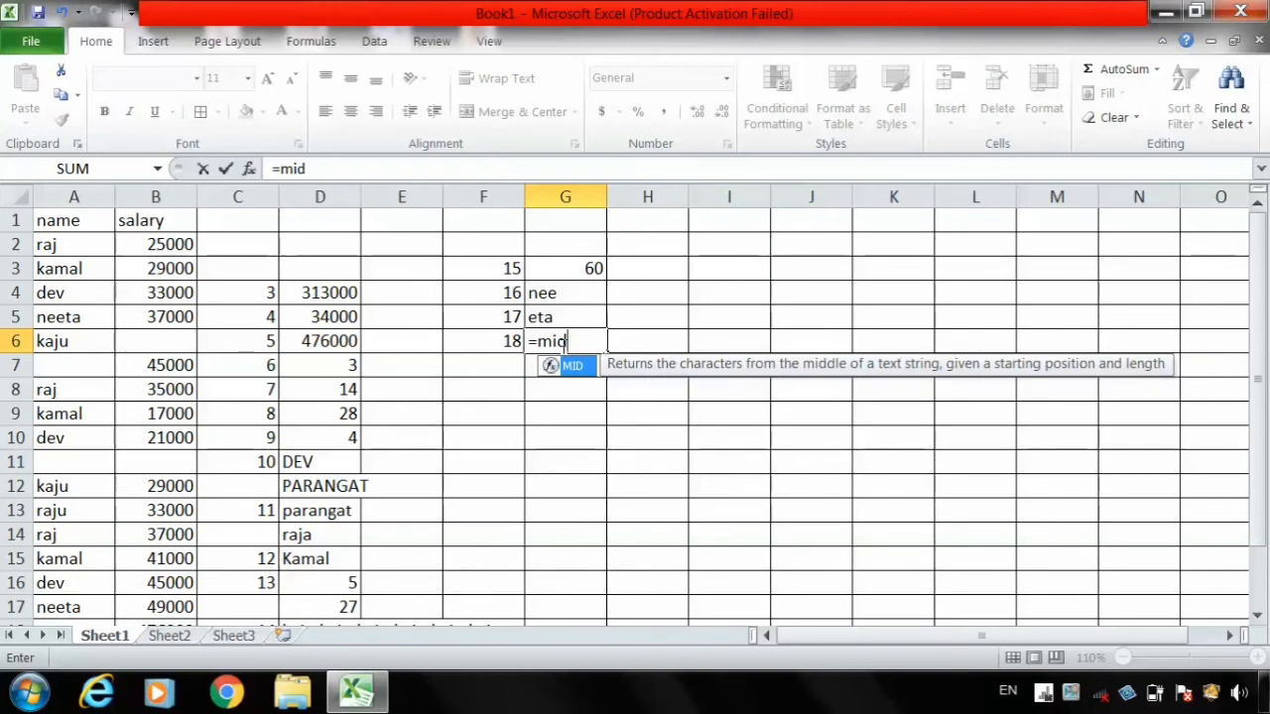
{"action": "type", "text": "("}
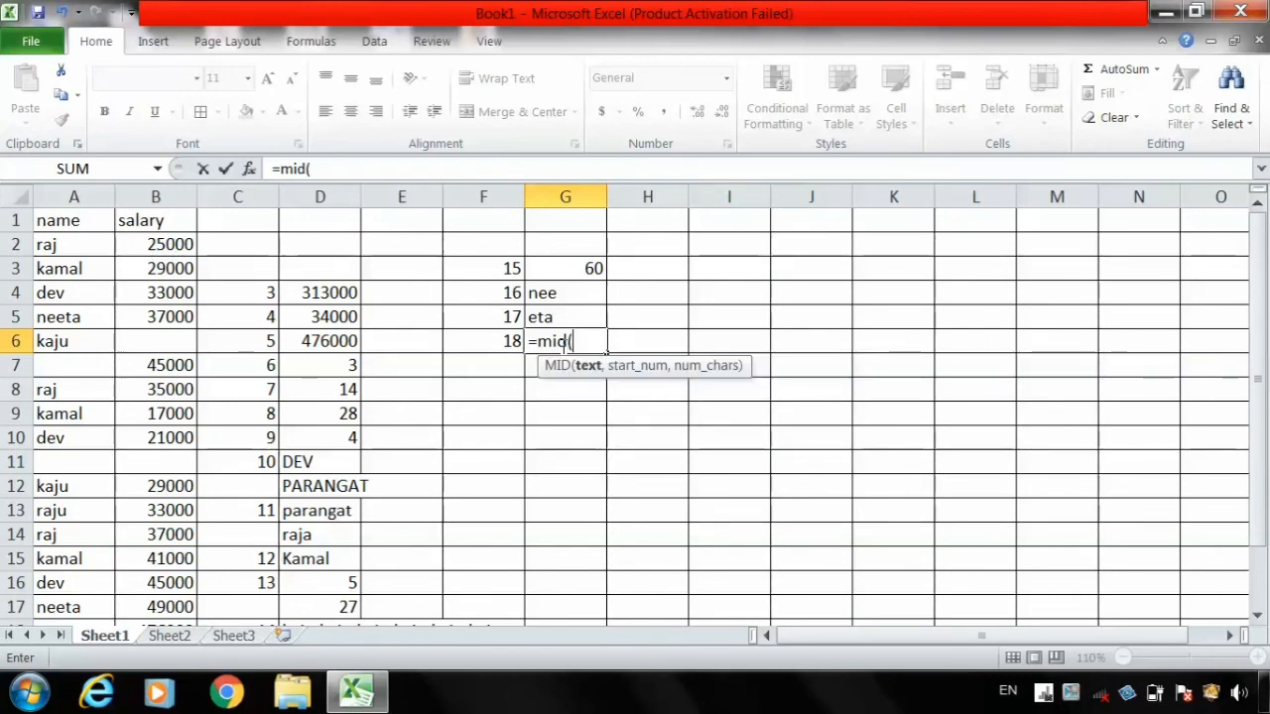
{"action": "left_click", "coordinate": [88, 315]}
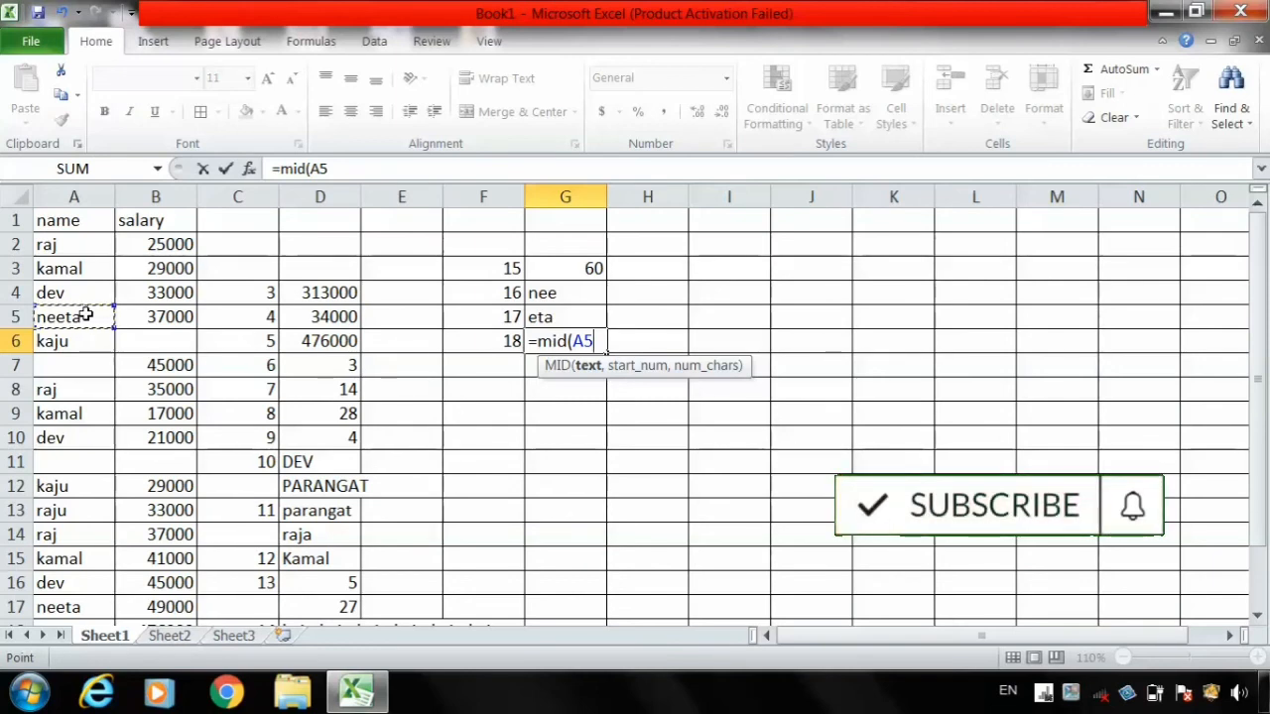
{"action": "type", "text": "2"}
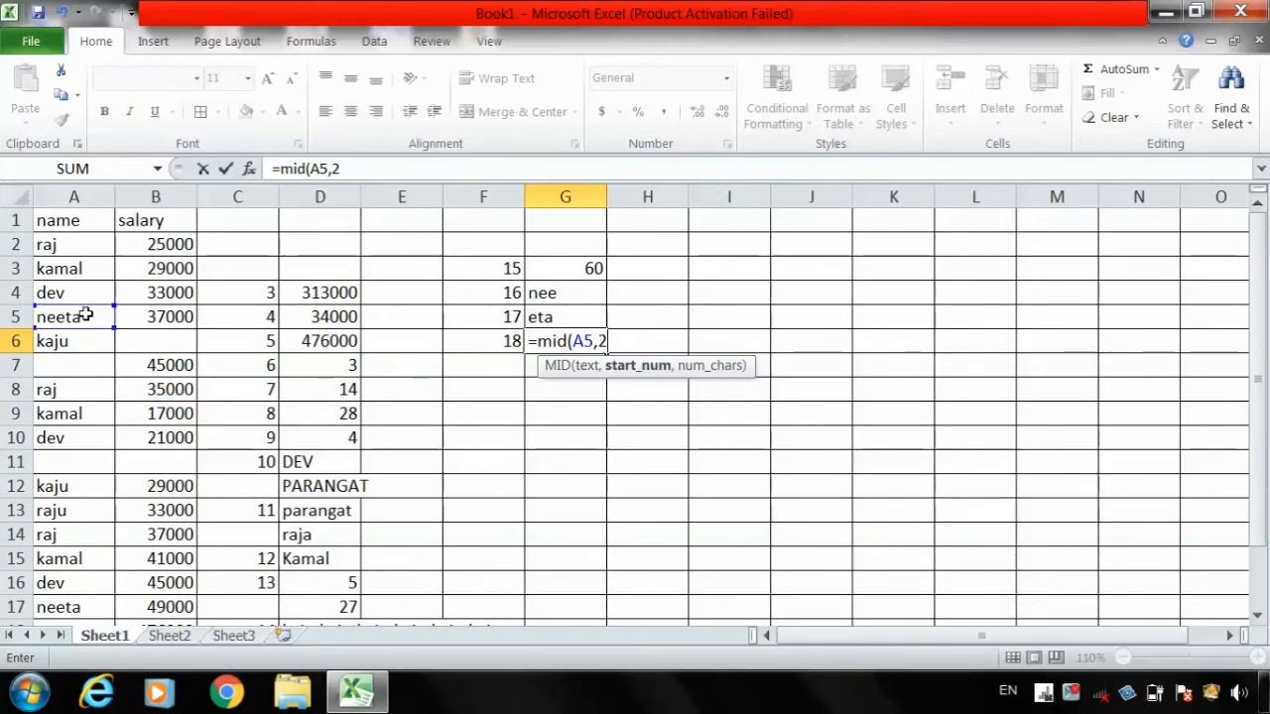
{"action": "type", "text": ",3"}
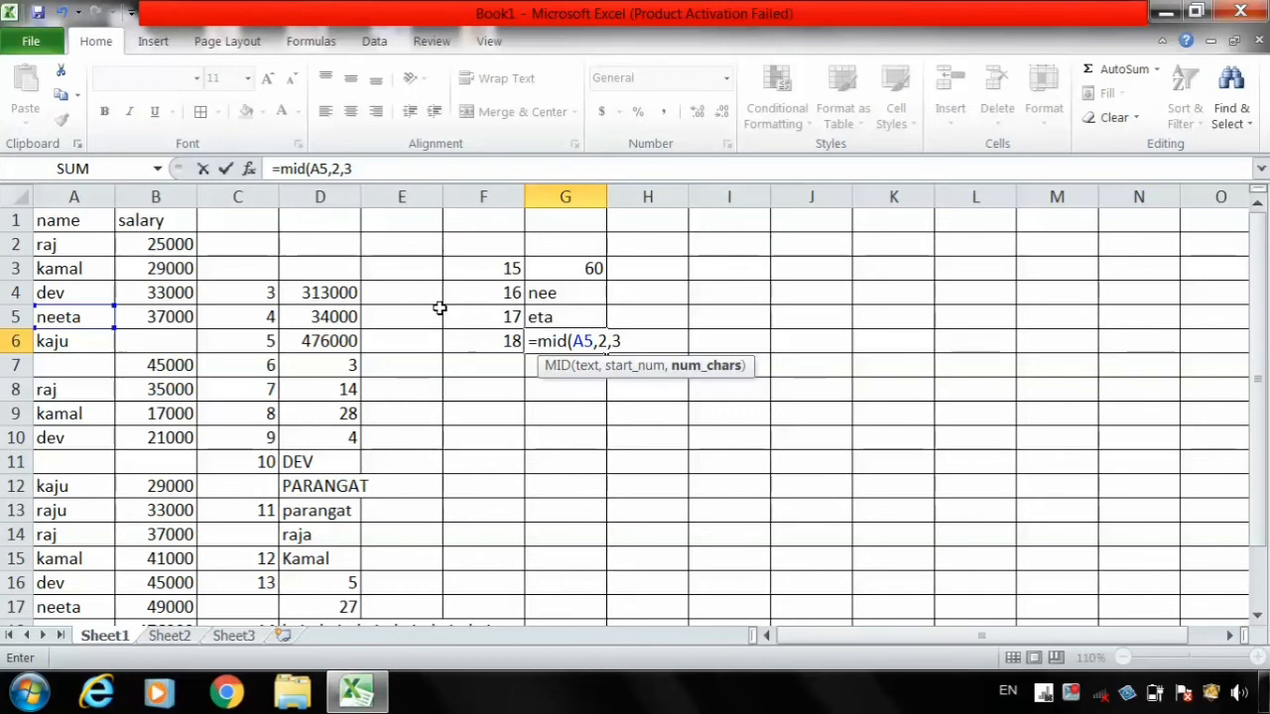
{"action": "key", "text": "Return"}
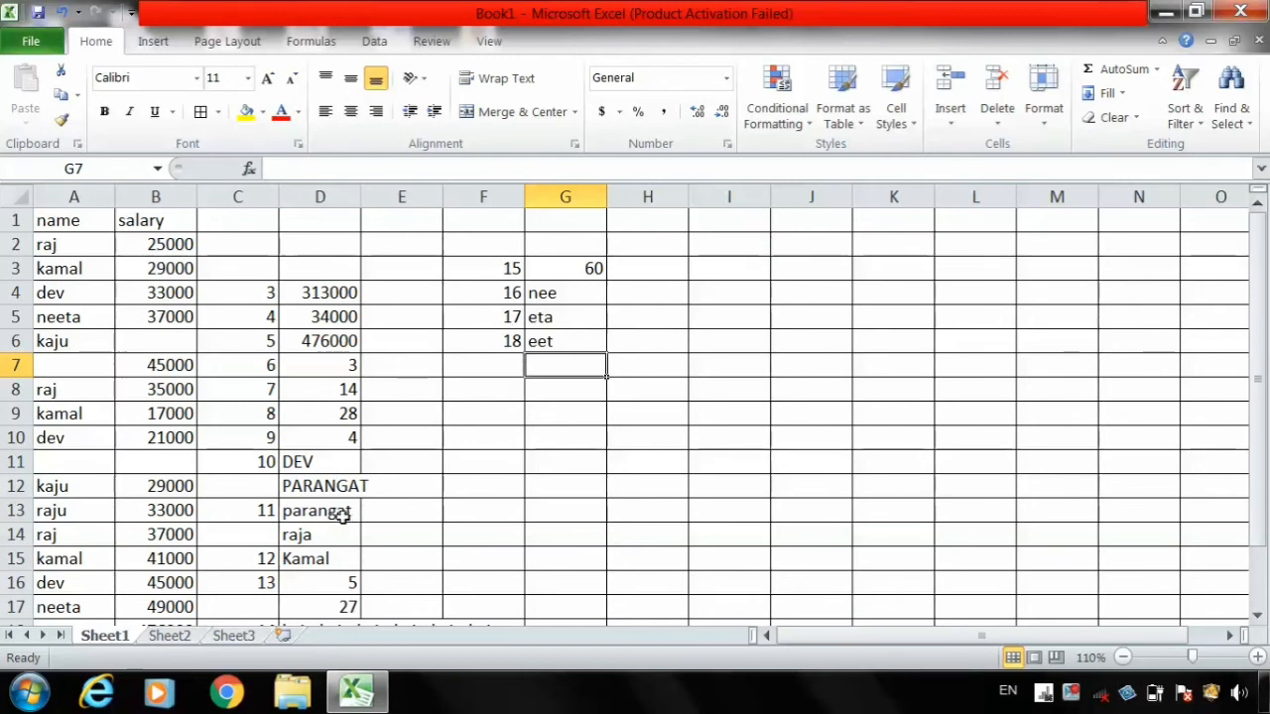
Step: Enter the number 19 in cell F7
{"action": "left_click", "coordinate": [498, 366]}
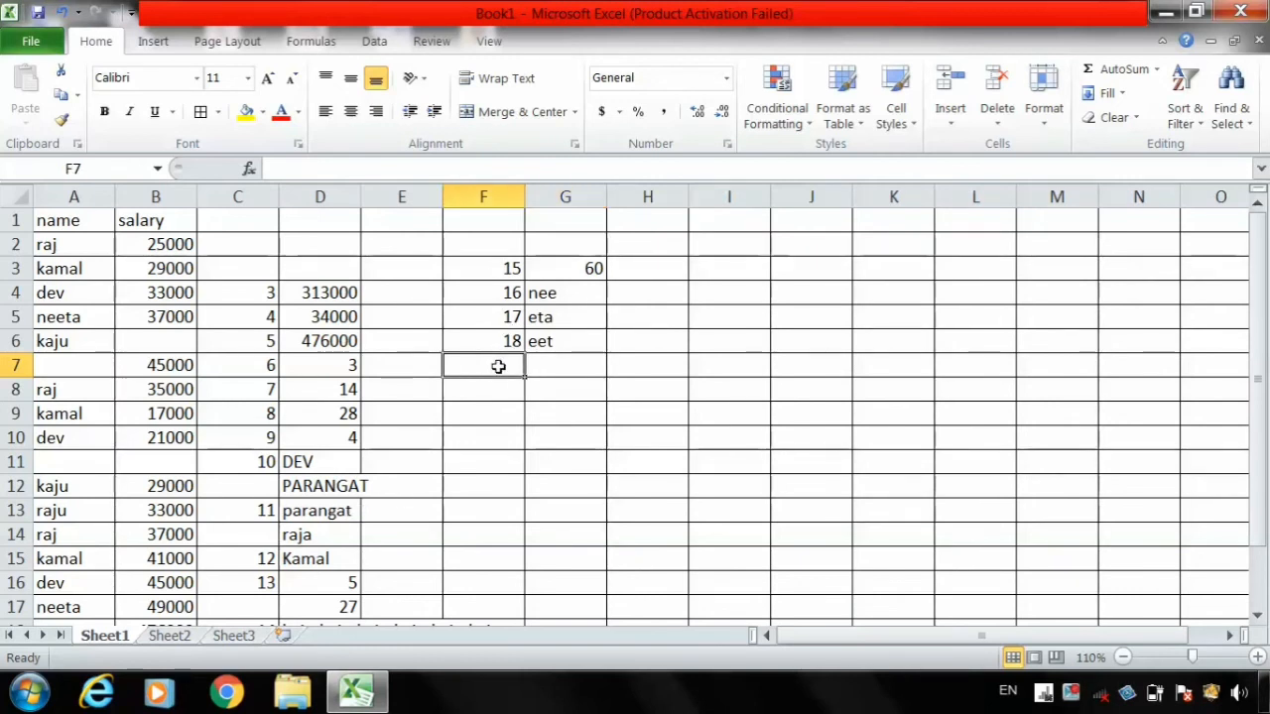
{"action": "type", "text": "19"}
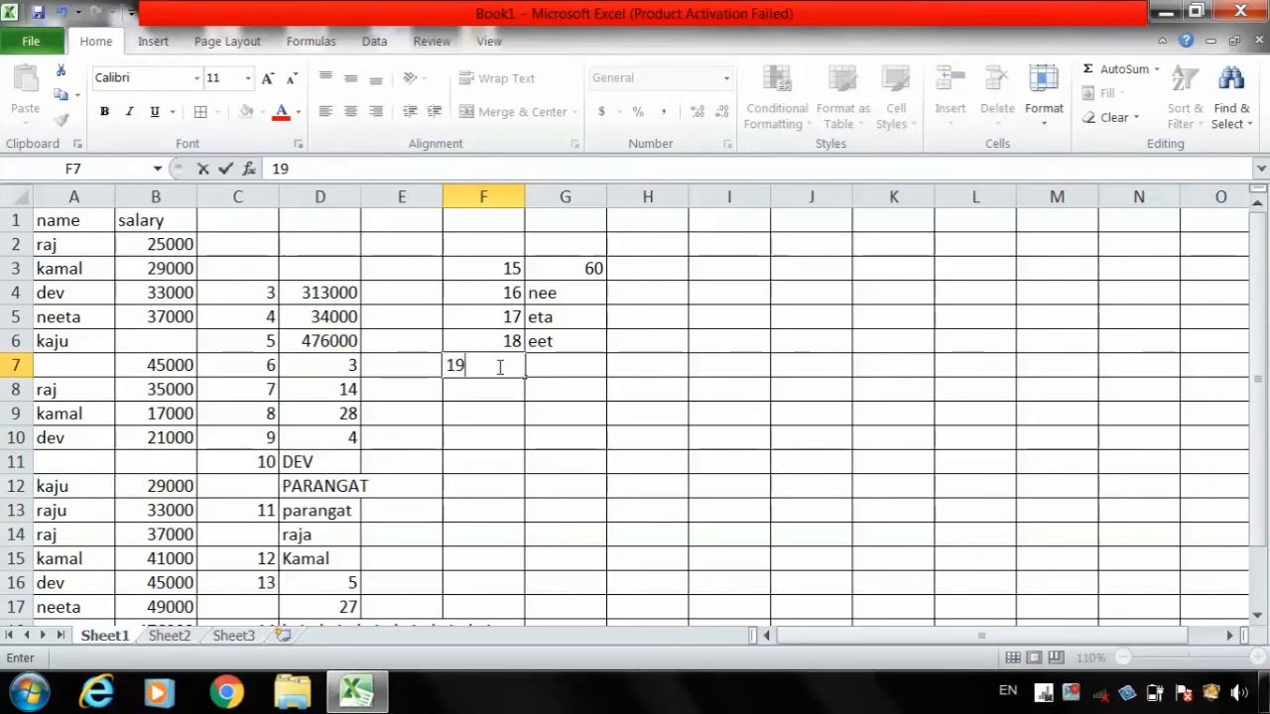
{"action": "key", "text": "Return"}
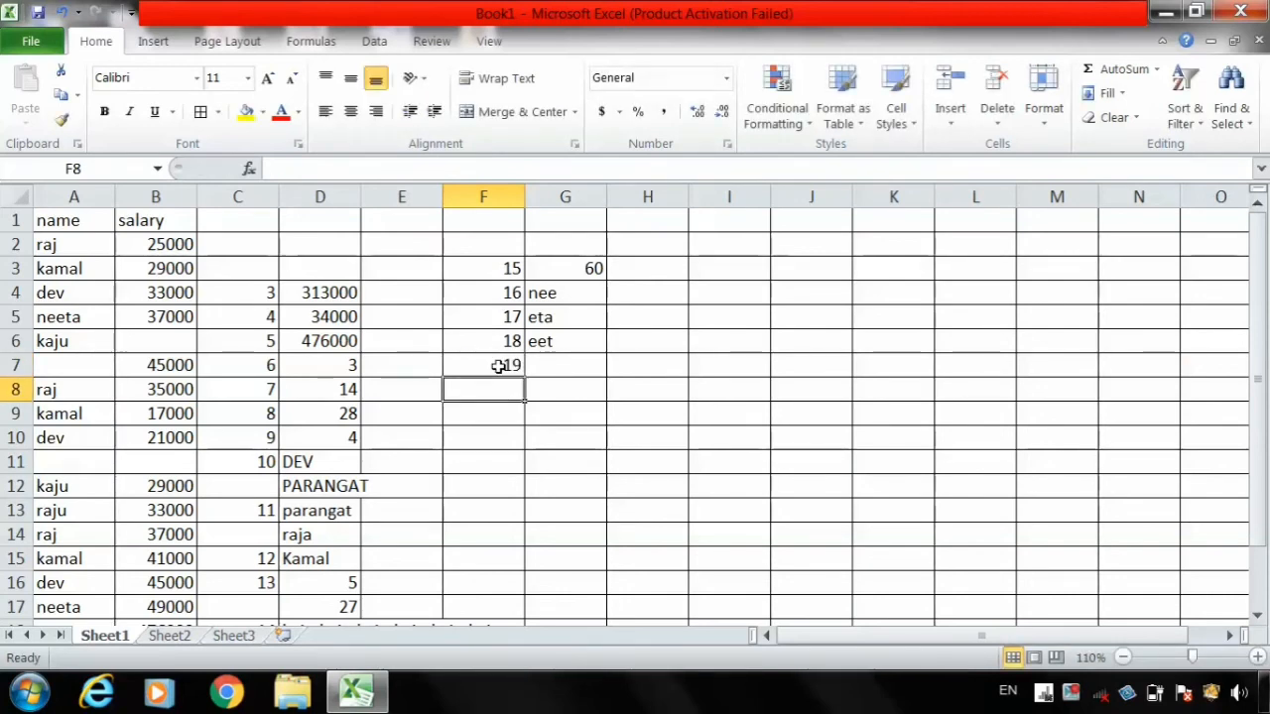
Step: Enter a POWER formula in cell G7 that raises 18 to the power of 3
{"action": "key", "text": "Up"}
{"action": "key", "text": "Right"}
{"action": "type", "text": "="}
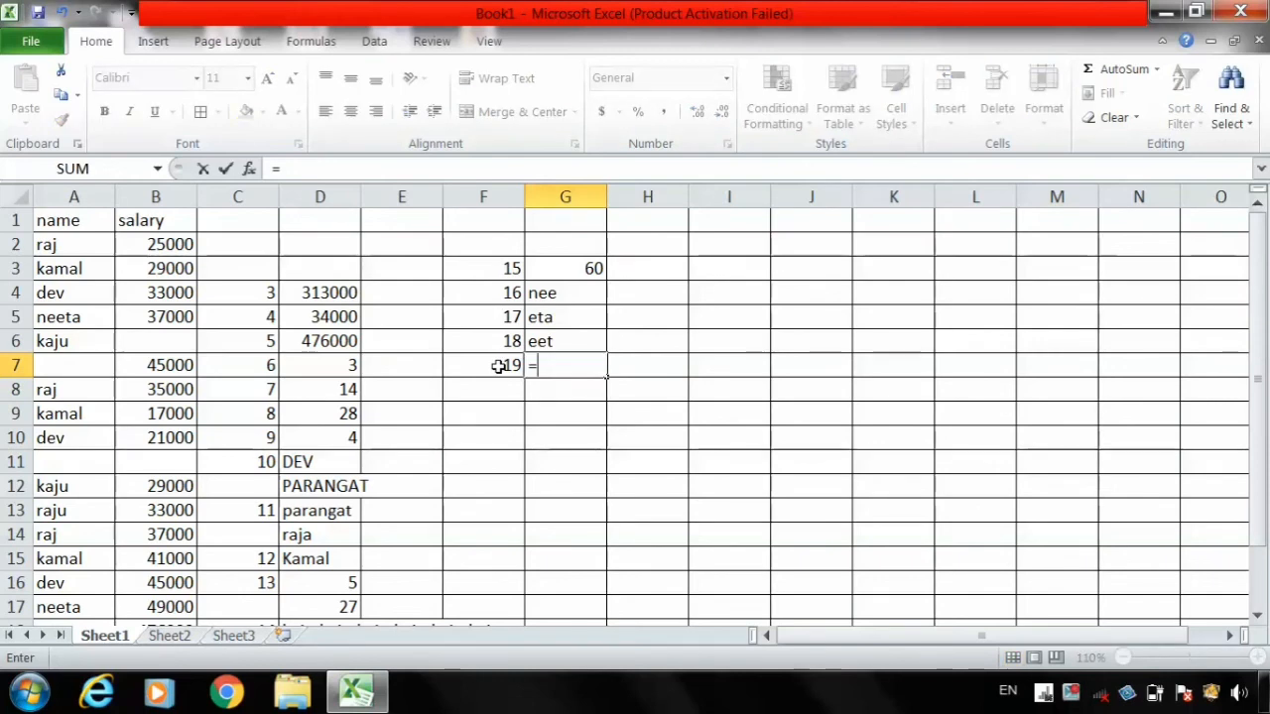
{"action": "type", "text": "power"}
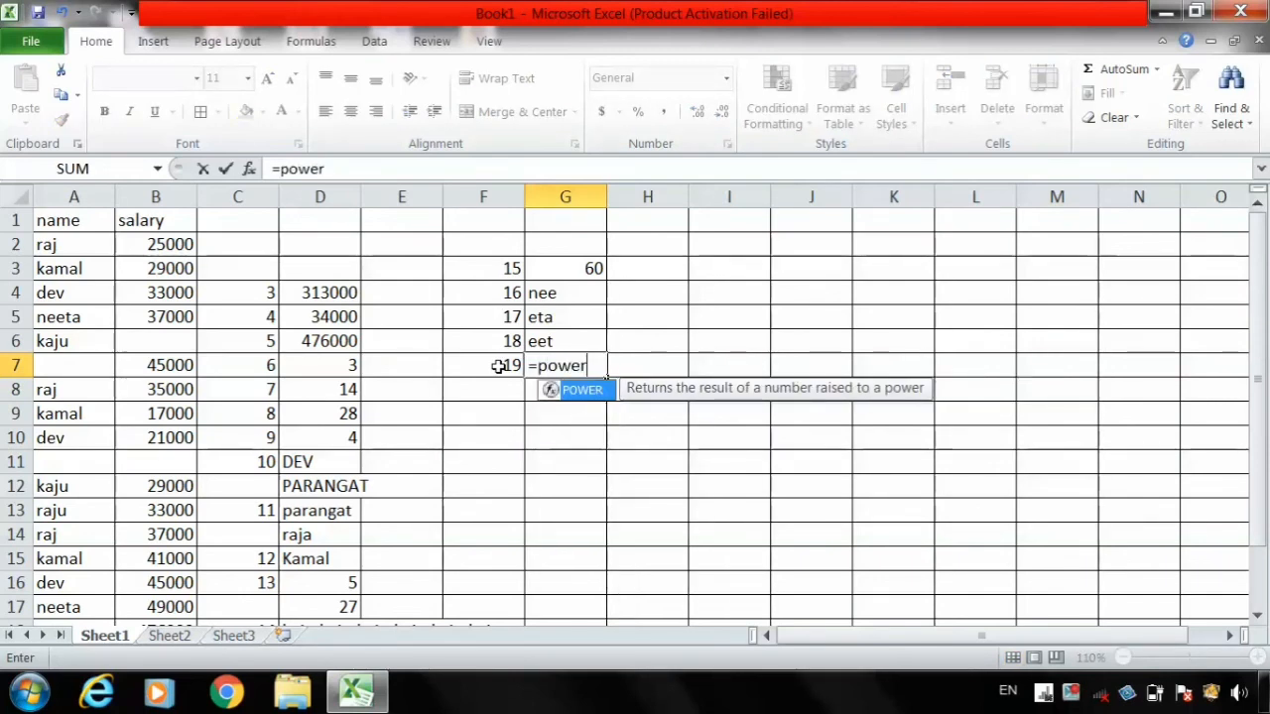
{"action": "type", "text": "("}
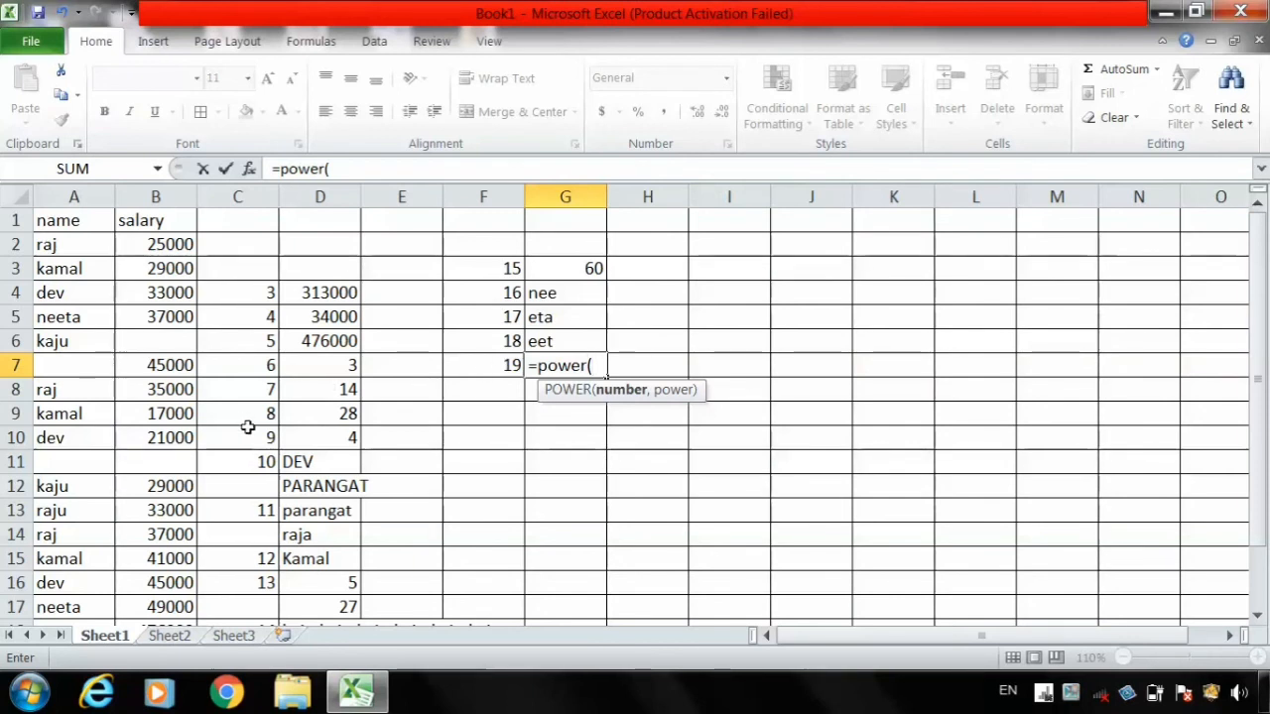
{"action": "type", "text": "18"}
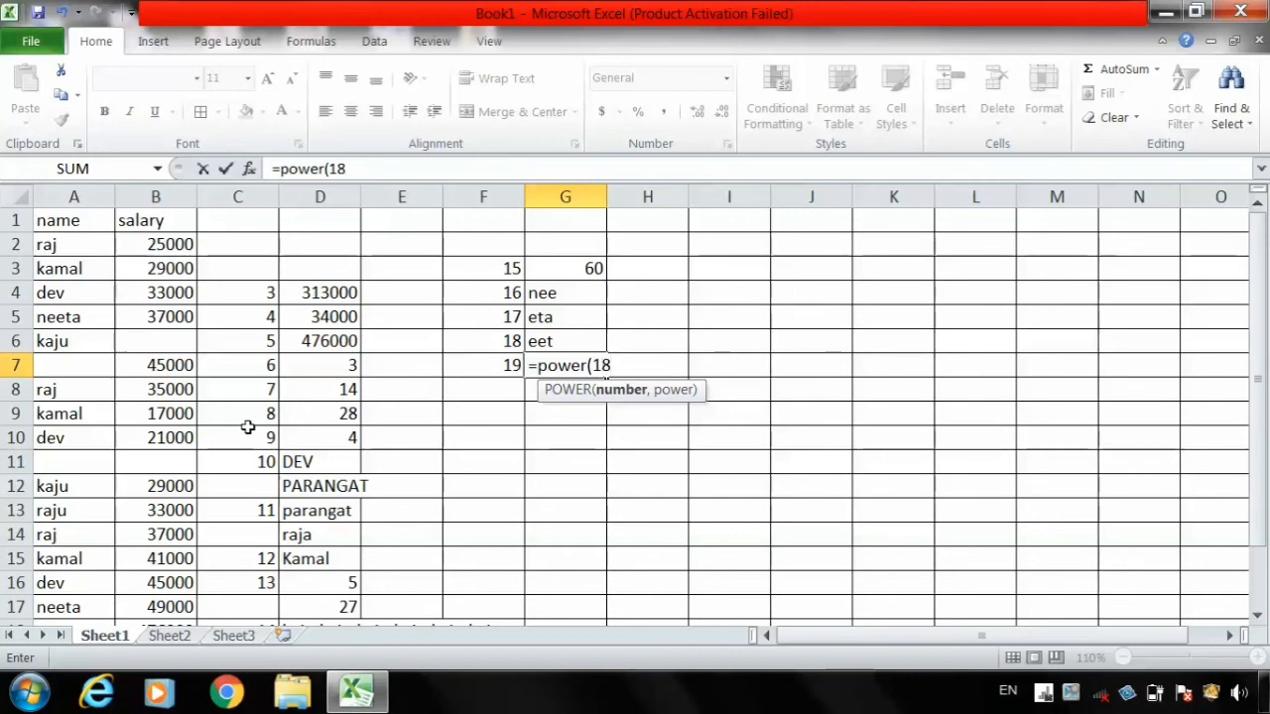
{"action": "type", "text": ","}
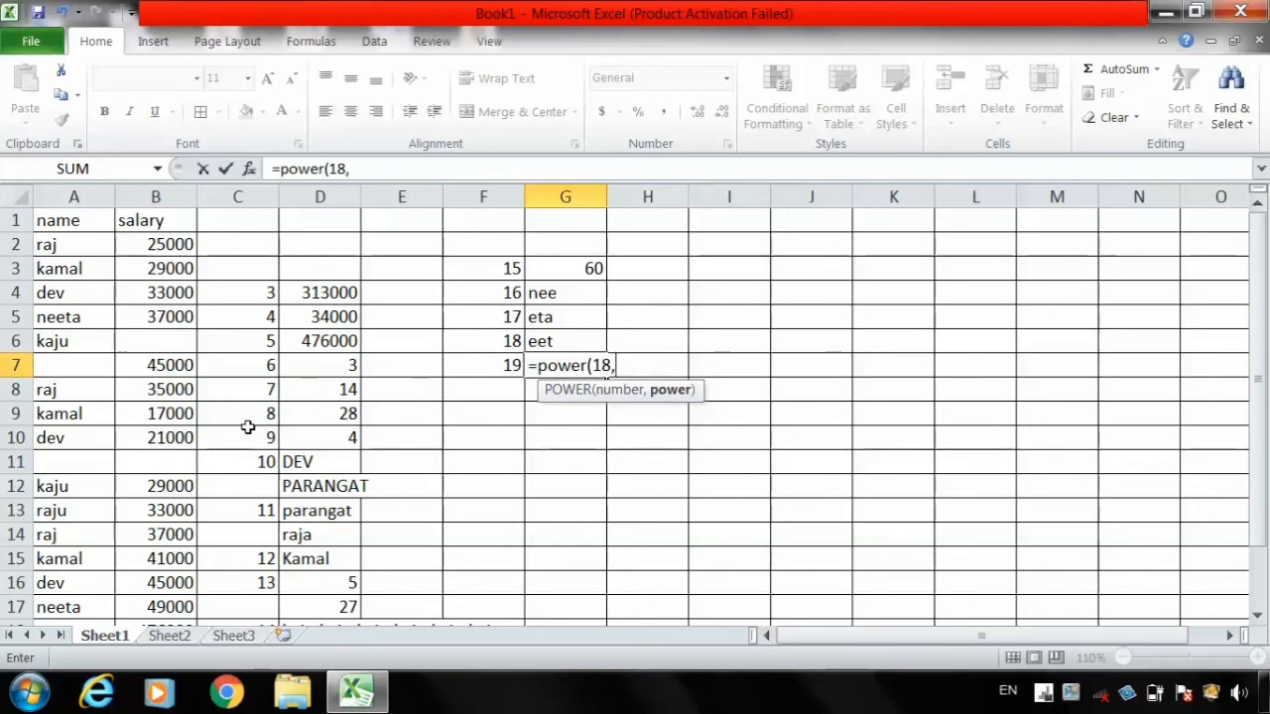
{"action": "type", "text": "3"}
{"action": "key", "text": "Return"}
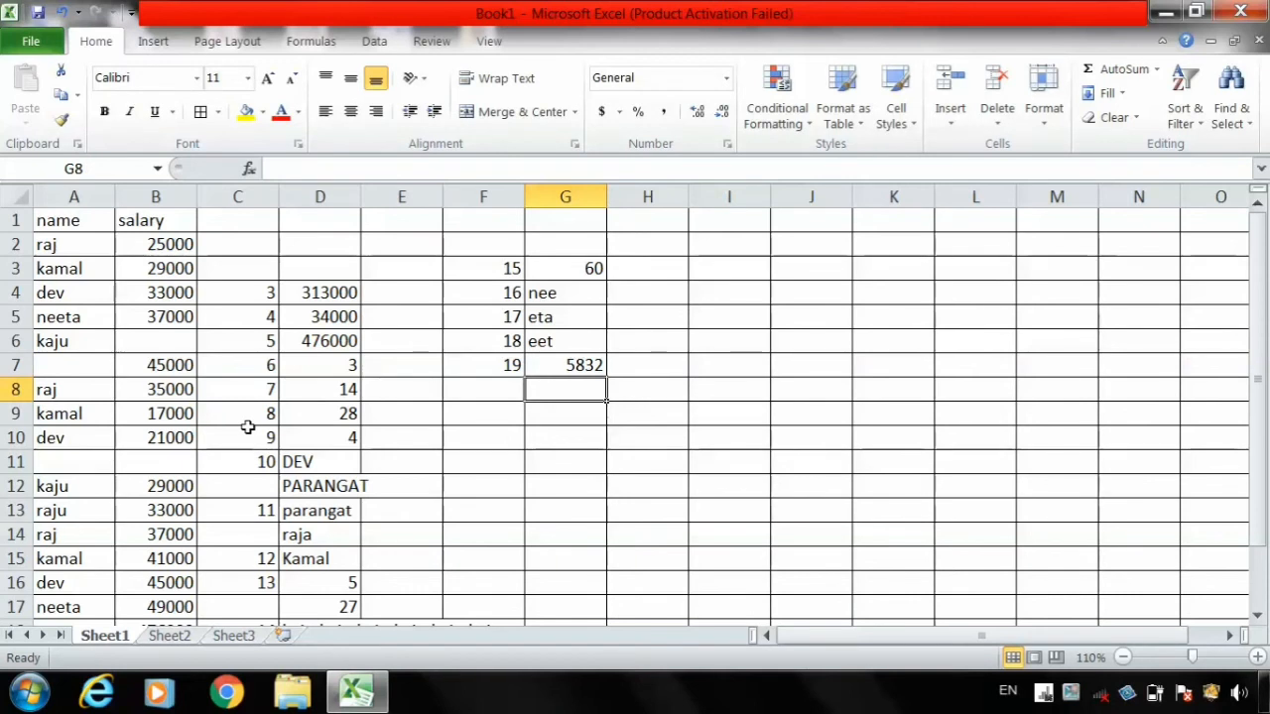
Step: Edit the POWER formula in cell G7 so that it raises 2 to the power of 5
{"action": "key", "text": "Up"}
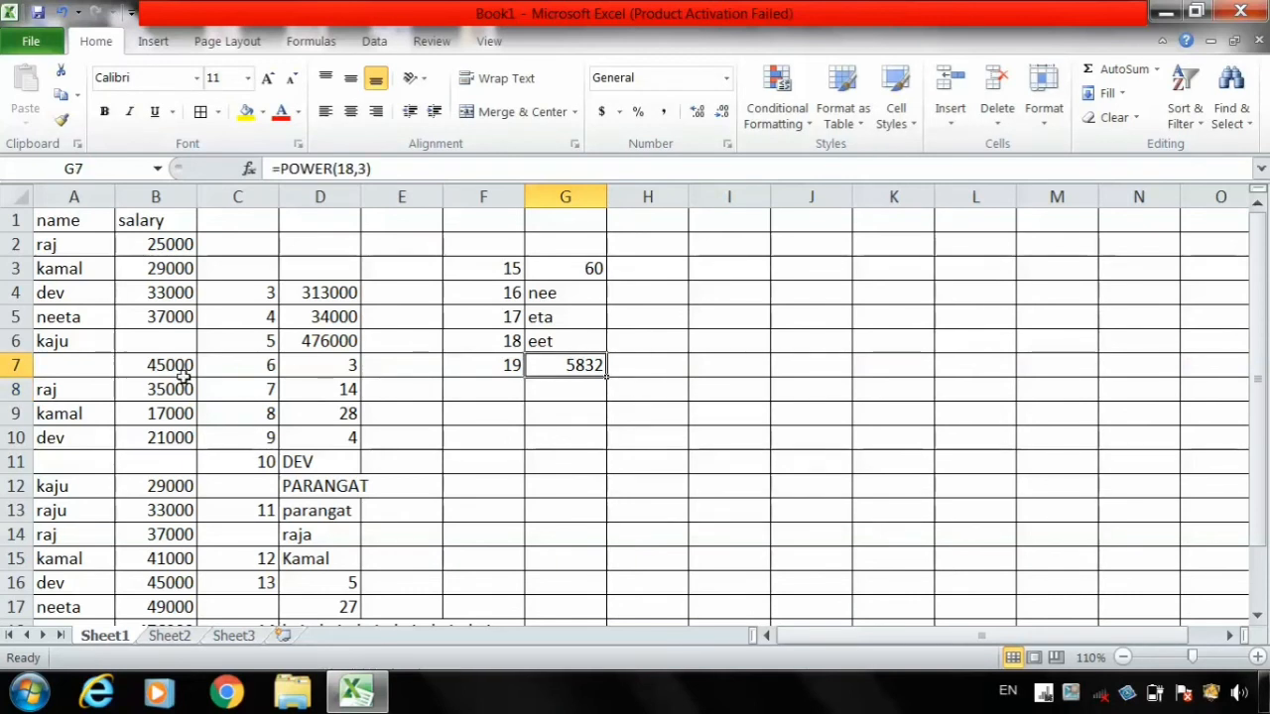
{"action": "left_click", "coordinate": [356, 168]}
{"action": "key", "text": "BackSpace"}
{"action": "key", "text": "BackSpace"}
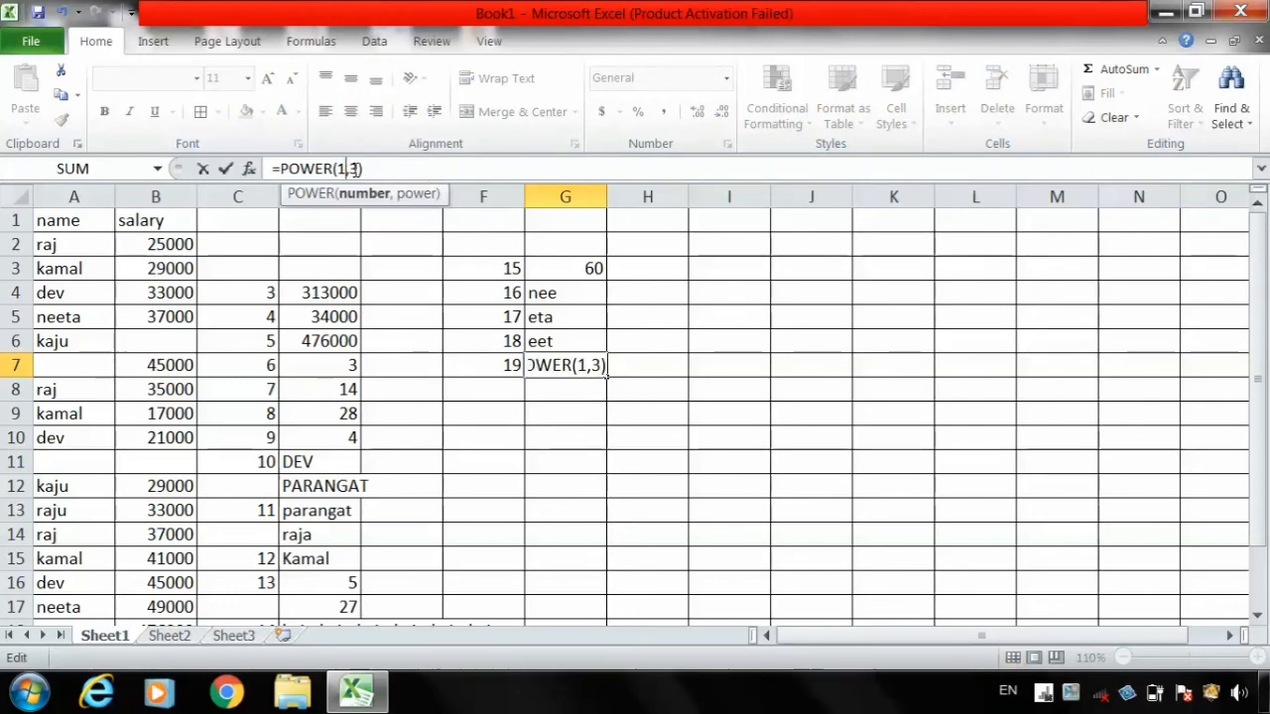
{"action": "type", "text": "2"}
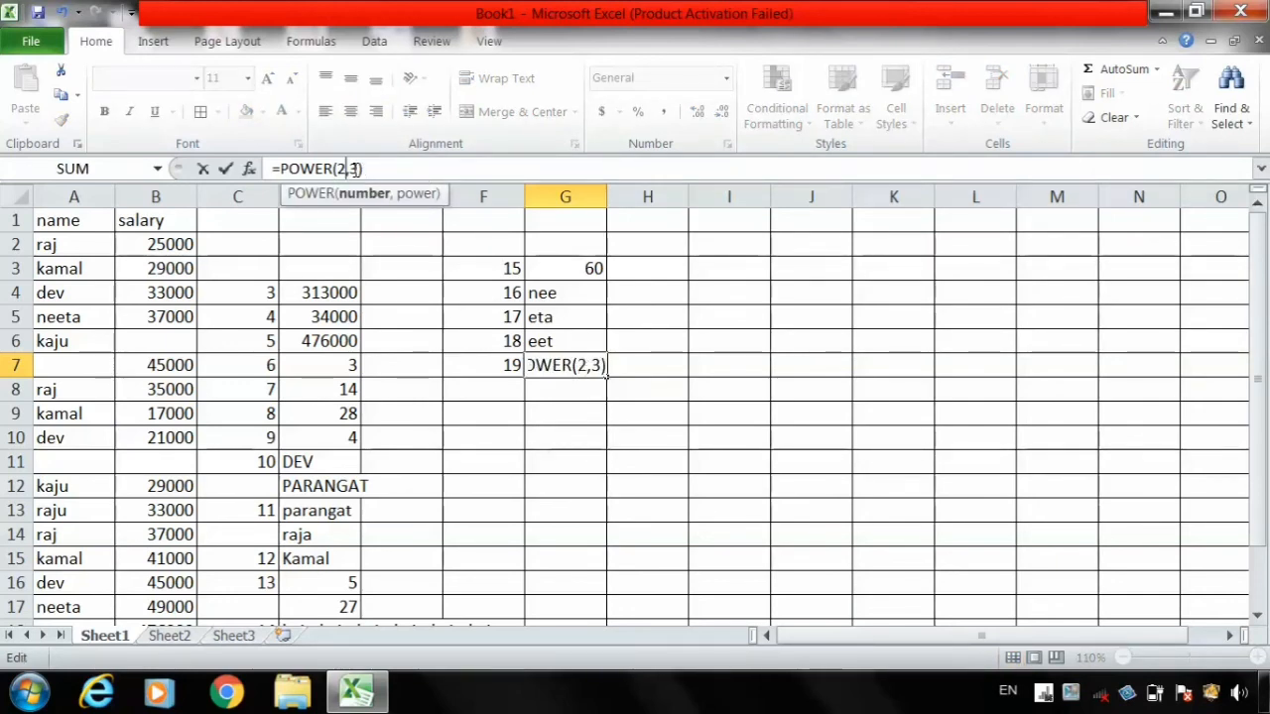
{"action": "left_click", "coordinate": [355, 169]}
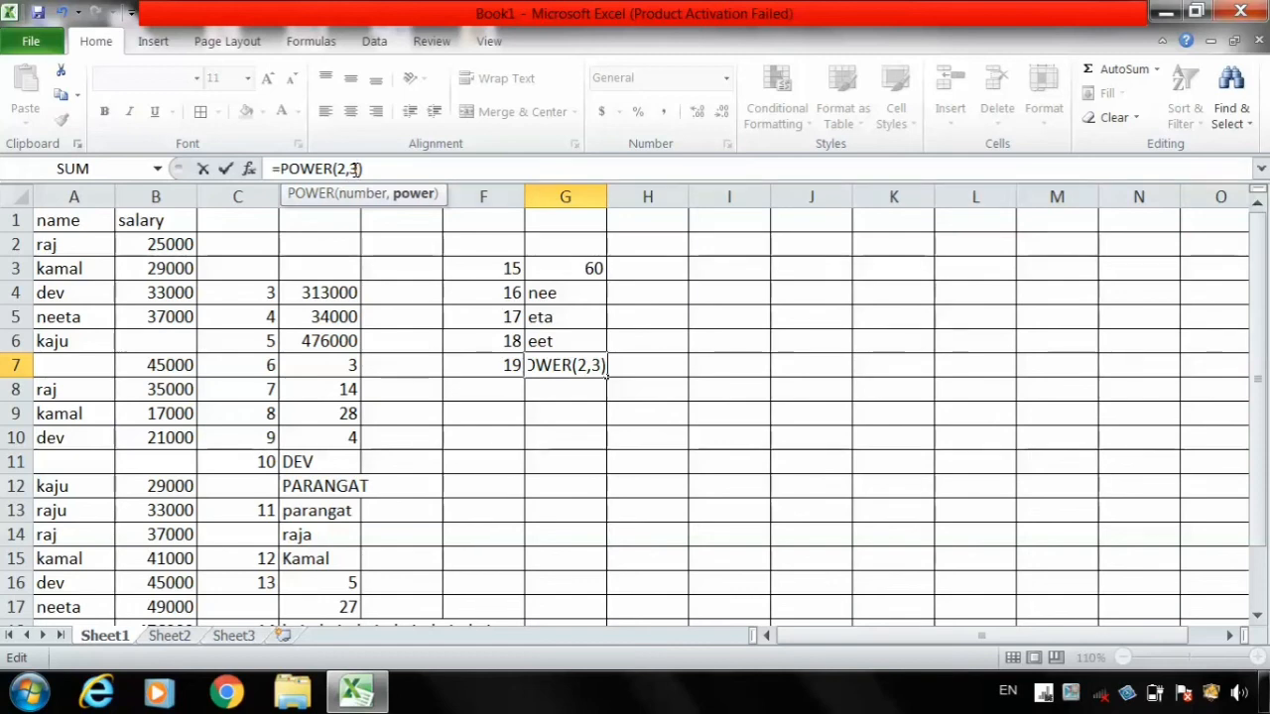
{"action": "key", "text": "BackSpace"}
{"action": "type", "text": "5"}
{"action": "key", "text": "Return"}
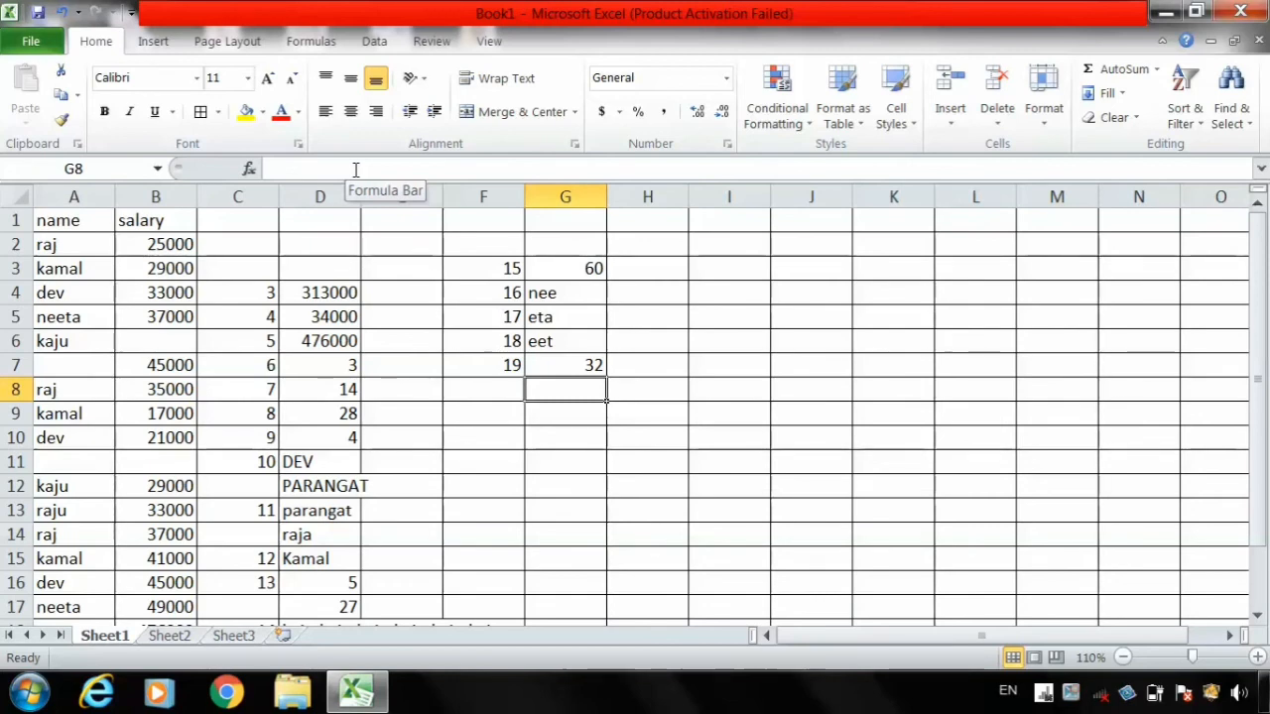
Step: Enter the number 20 in cell F8
{"action": "left_click", "coordinate": [492, 390]}
{"action": "type", "text": "20"}
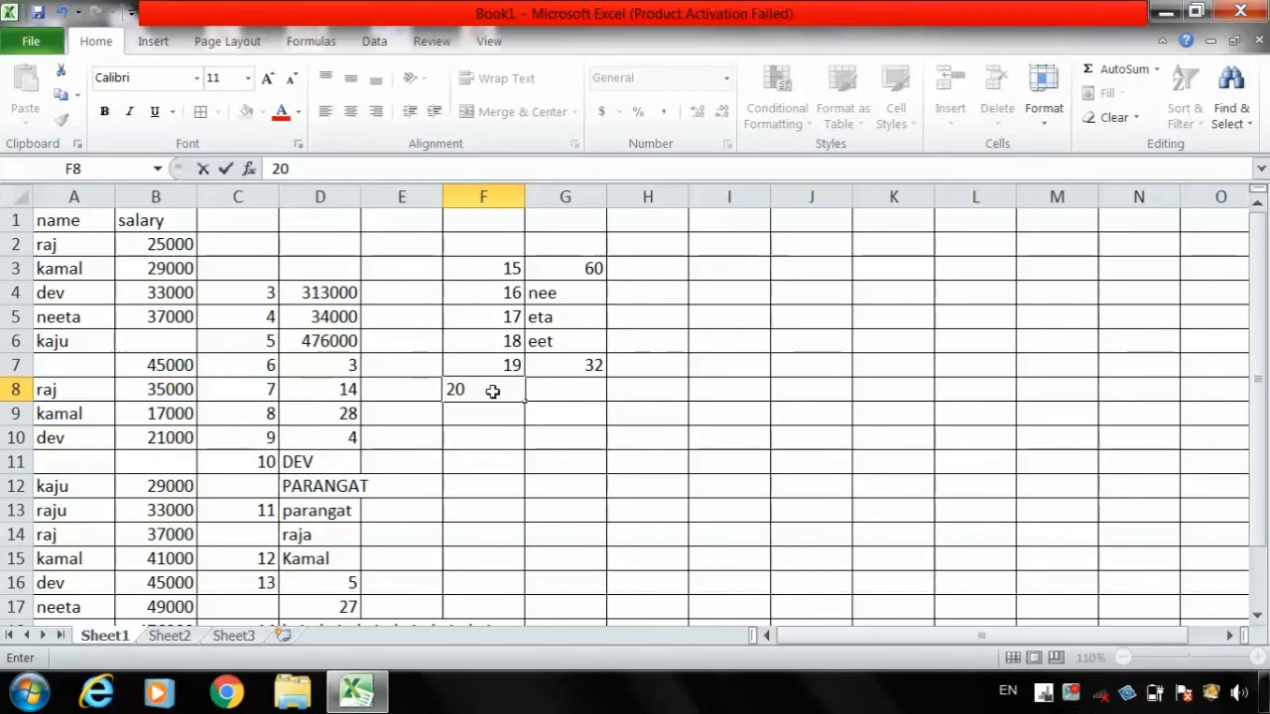
{"action": "key", "text": "Return"}
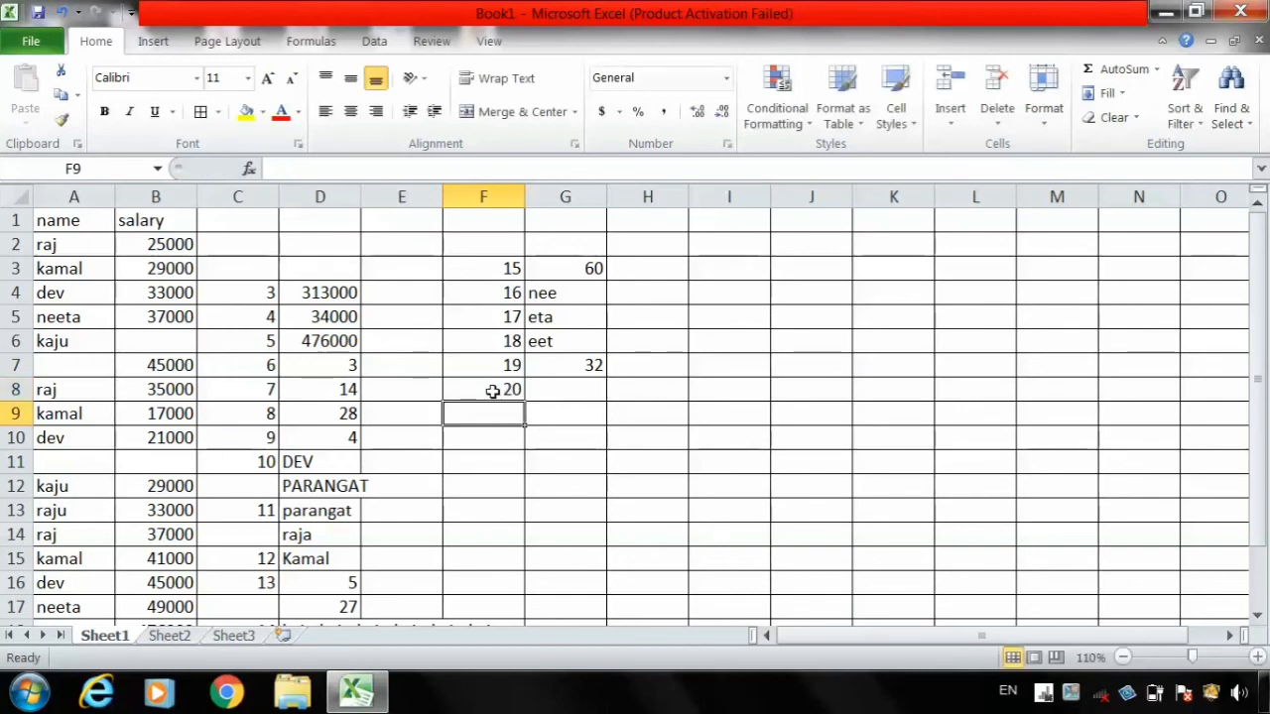
Step: Enter a PRODUCT formula in cell G8 that multiplies 30, 4 and 4
{"action": "left_click", "coordinate": [558, 393]}
{"action": "type", "text": "="}
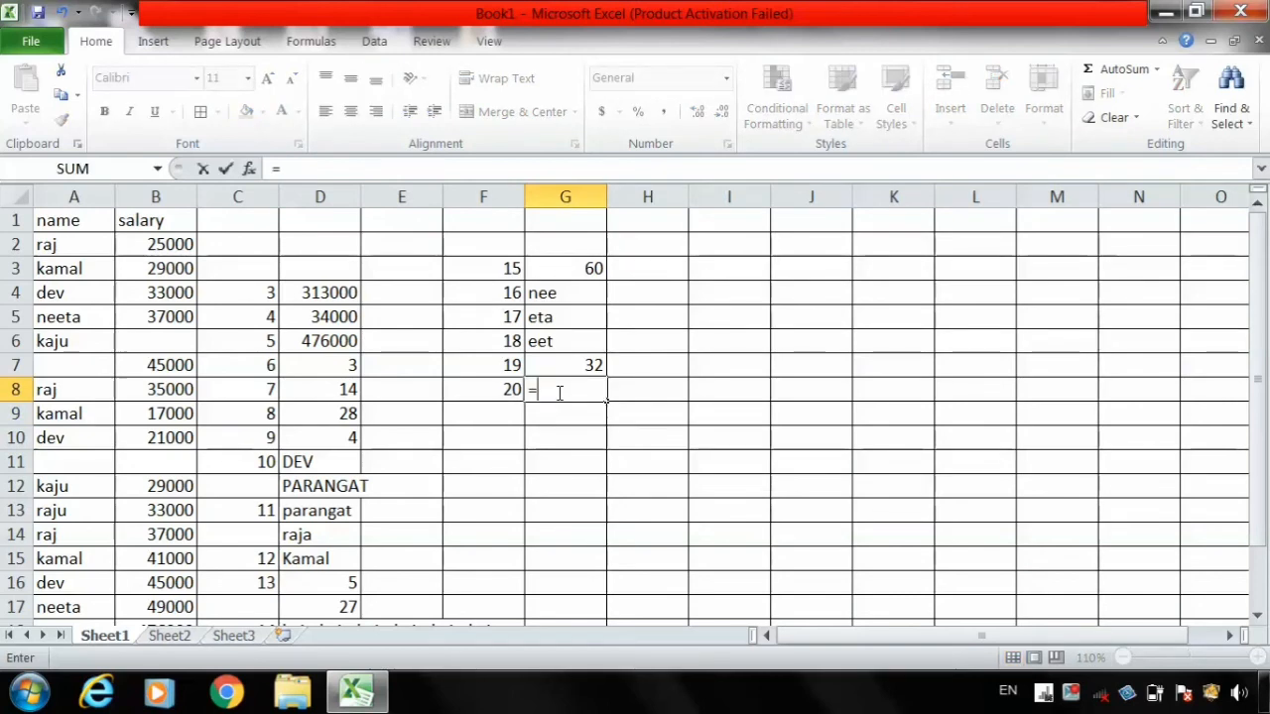
{"action": "type", "text": "product"}
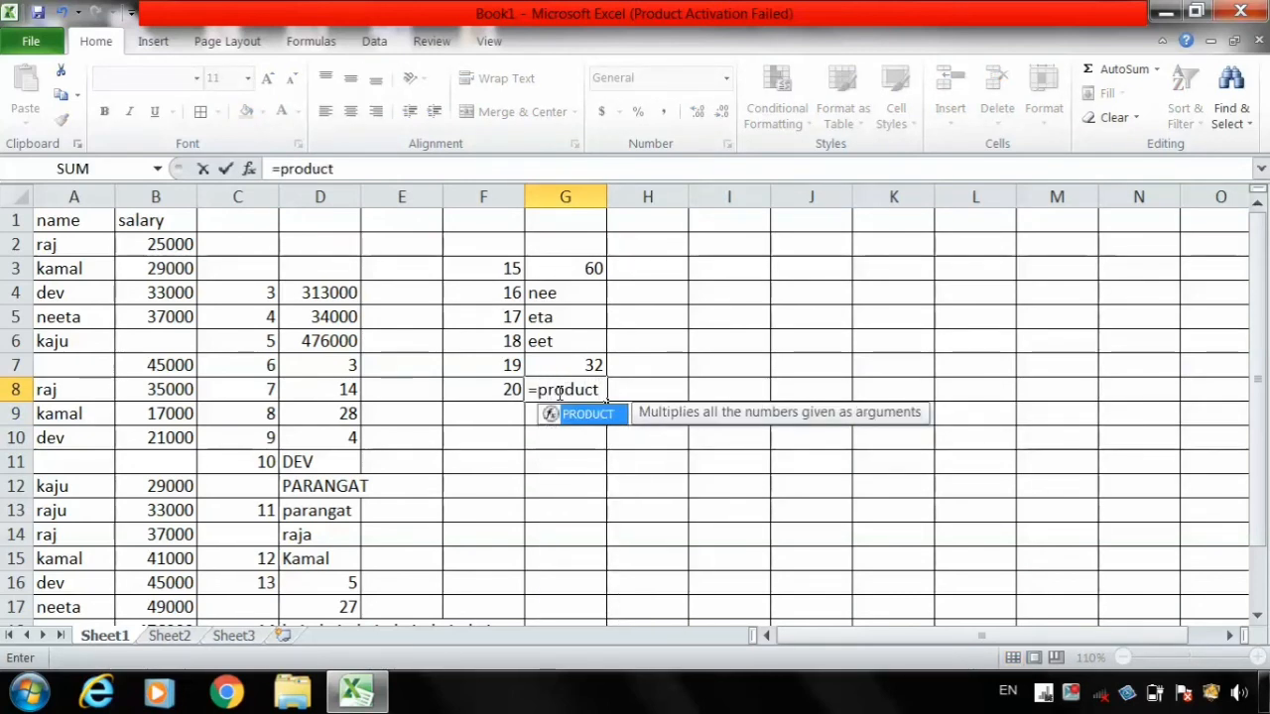
{"action": "type", "text": "("}
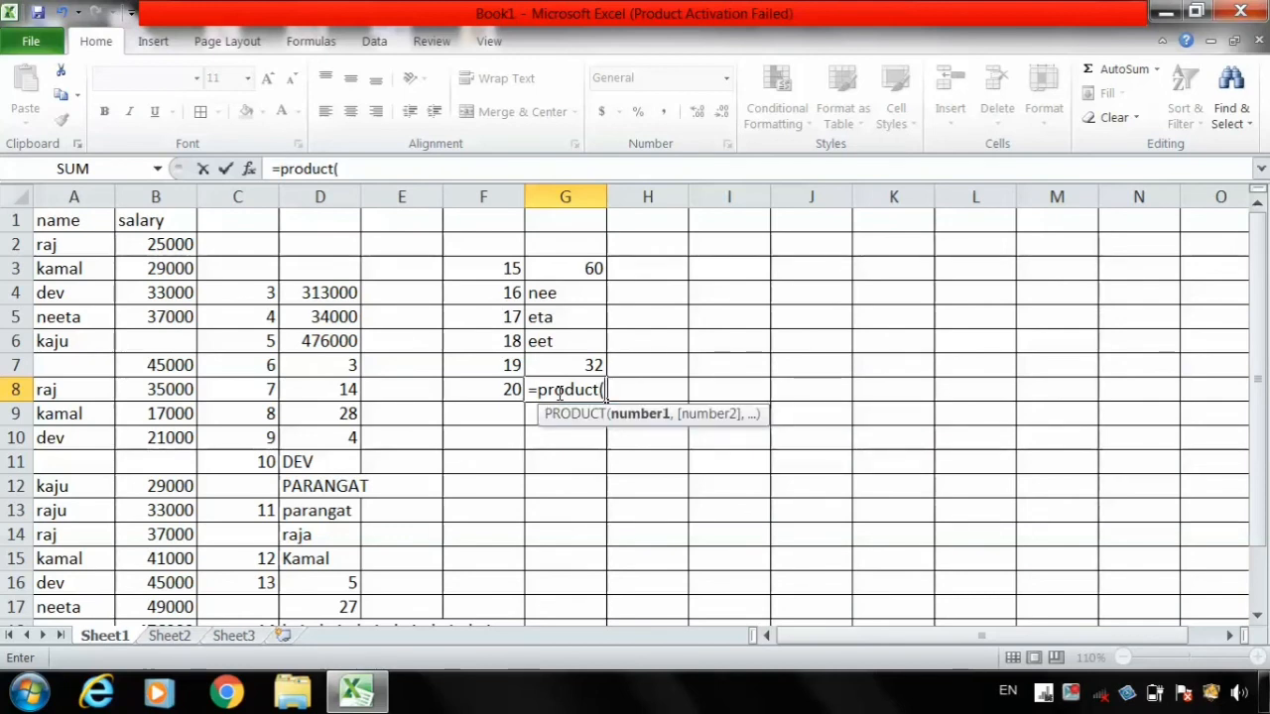
{"action": "type", "text": "30"}
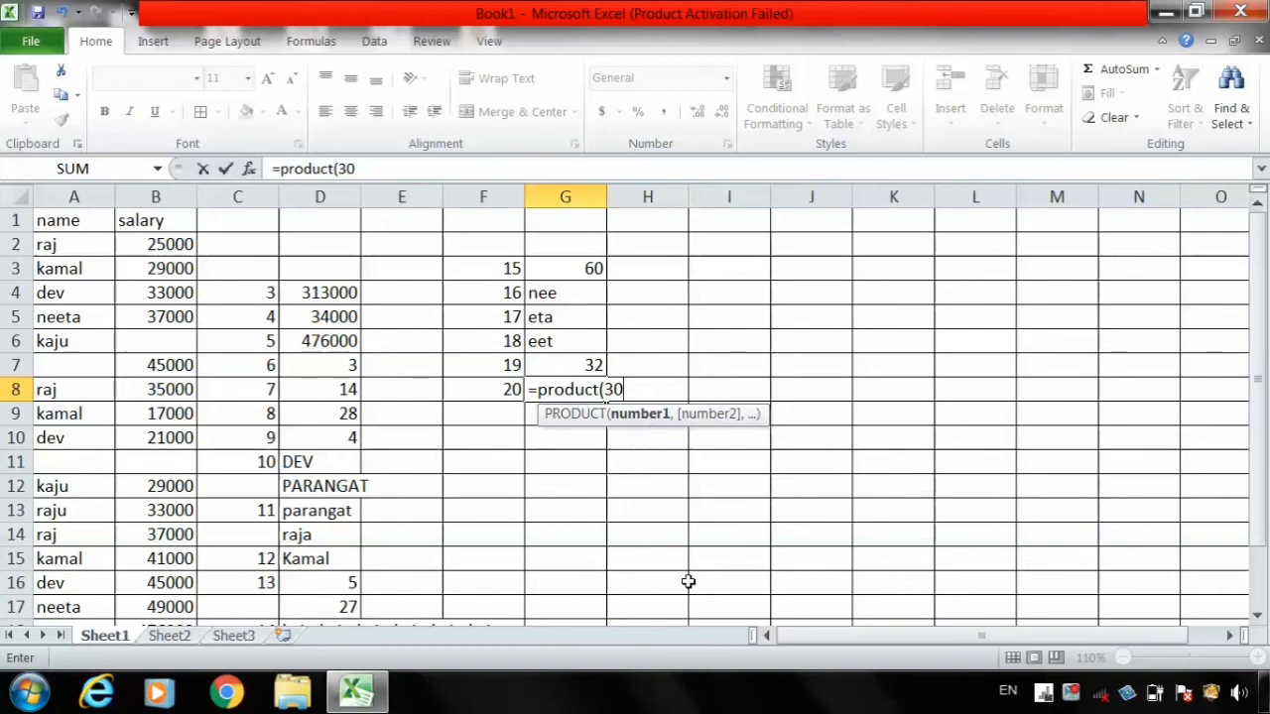
{"action": "type", "text": ","}
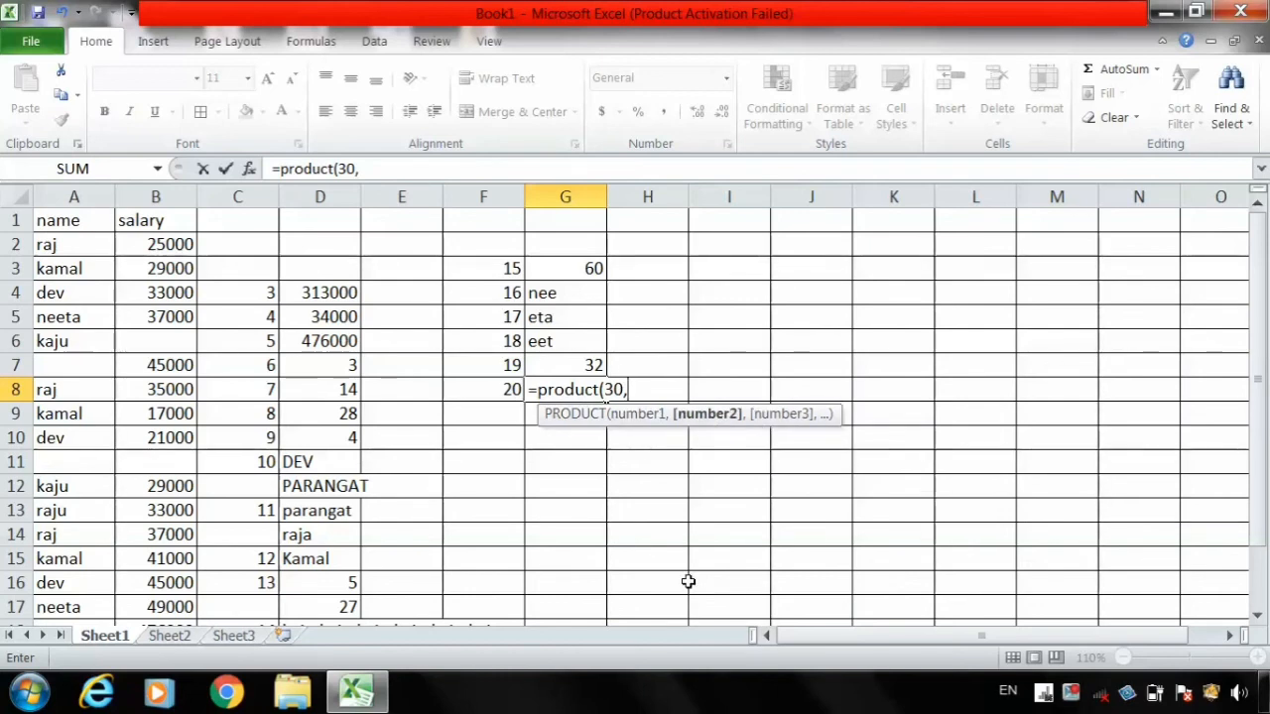
{"action": "type", "text": "4,"}
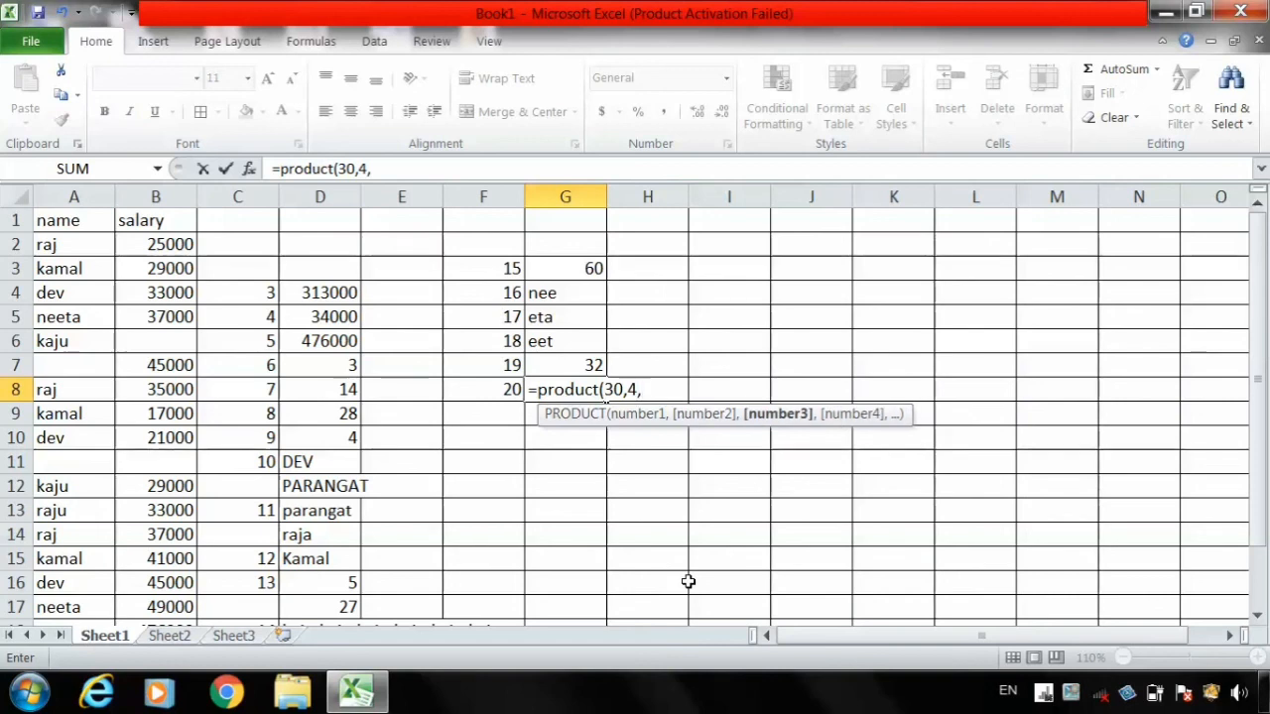
{"action": "type", "text": "4"}
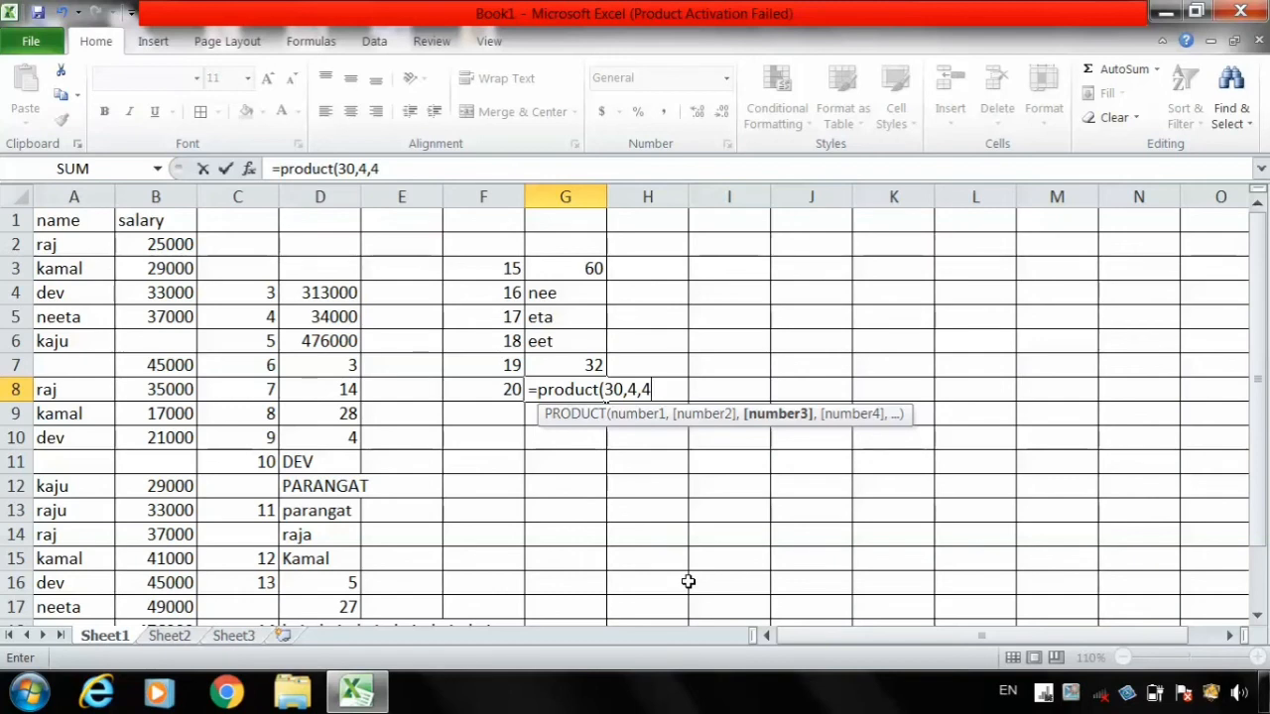
{"action": "key", "text": "Return"}
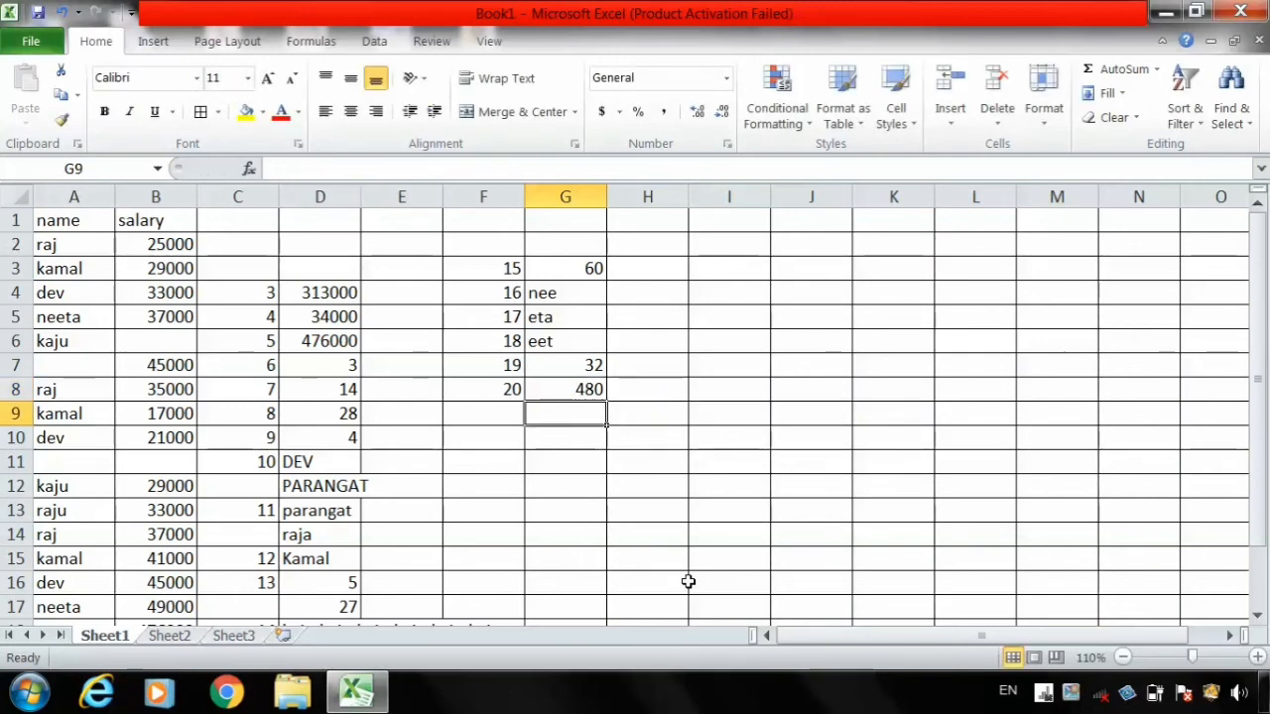
Step: Enter a PRODUCT formula in cell G9 that multiplies the number 2 five times
{"action": "type", "text": "="}
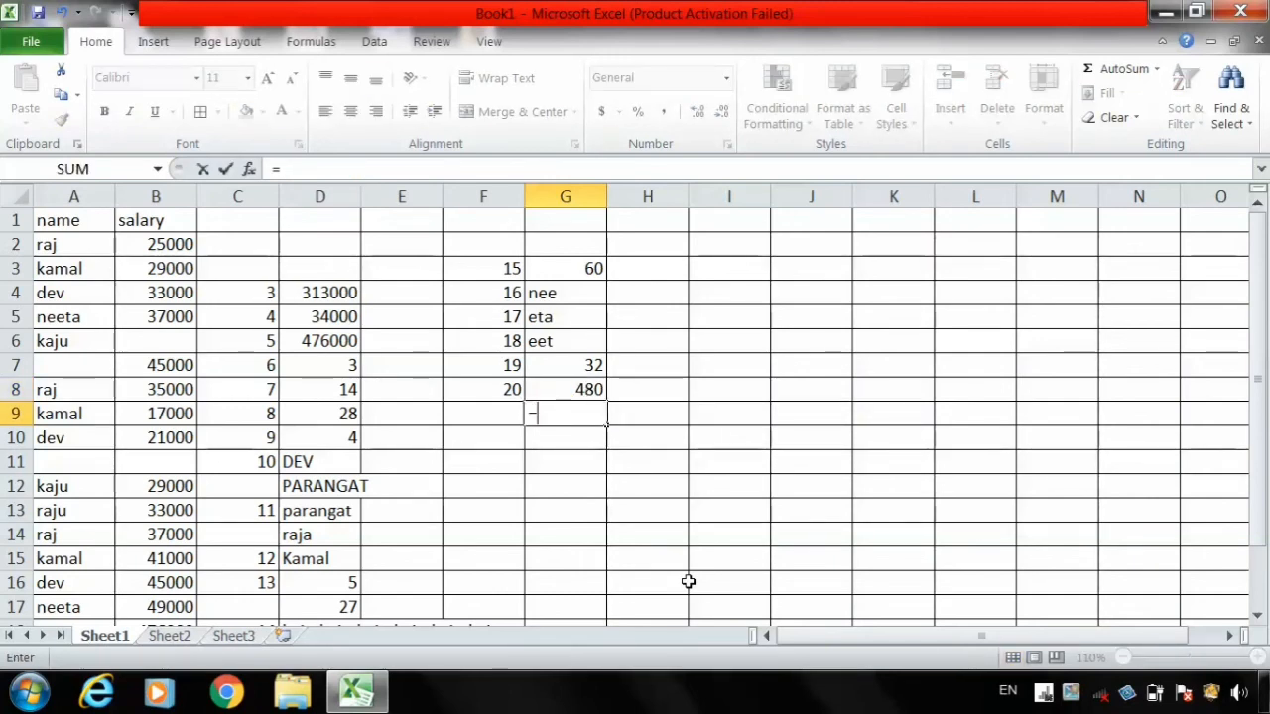
{"action": "type", "text": "produc"}
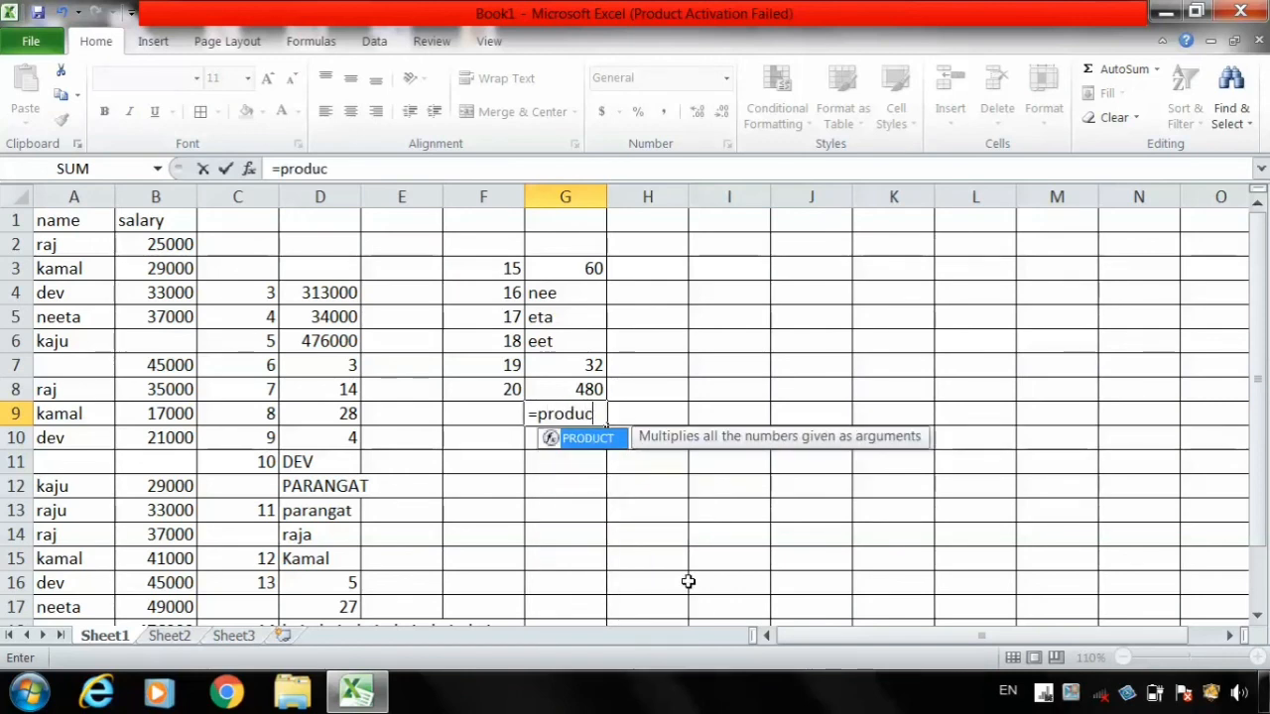
{"action": "type", "text": "t("}
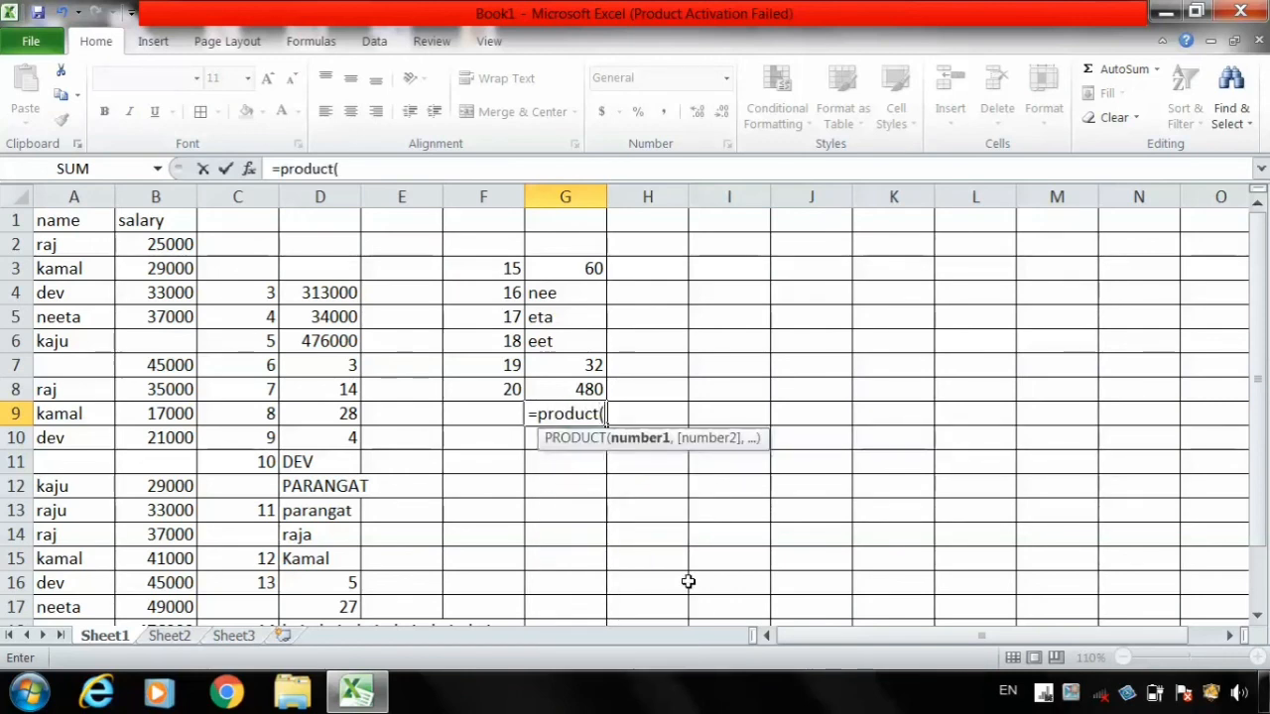
{"action": "type", "text": "2,2"}
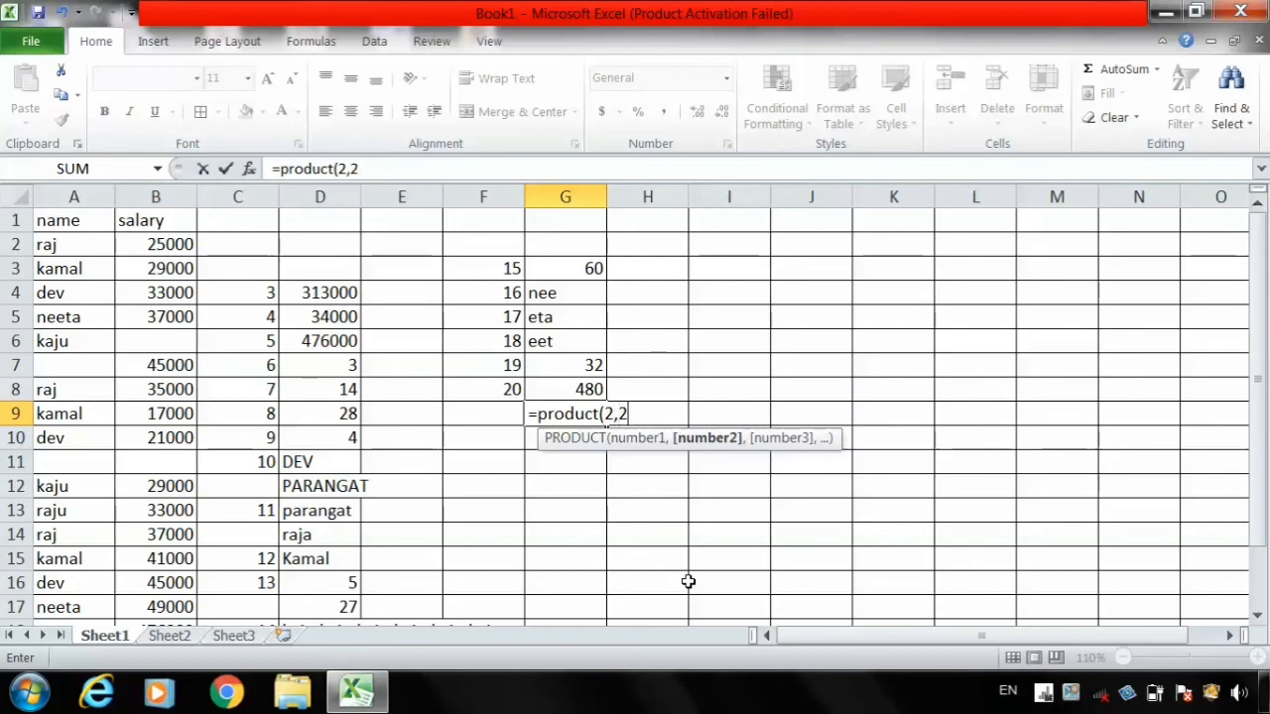
{"action": "type", "text": ",2,2,"}
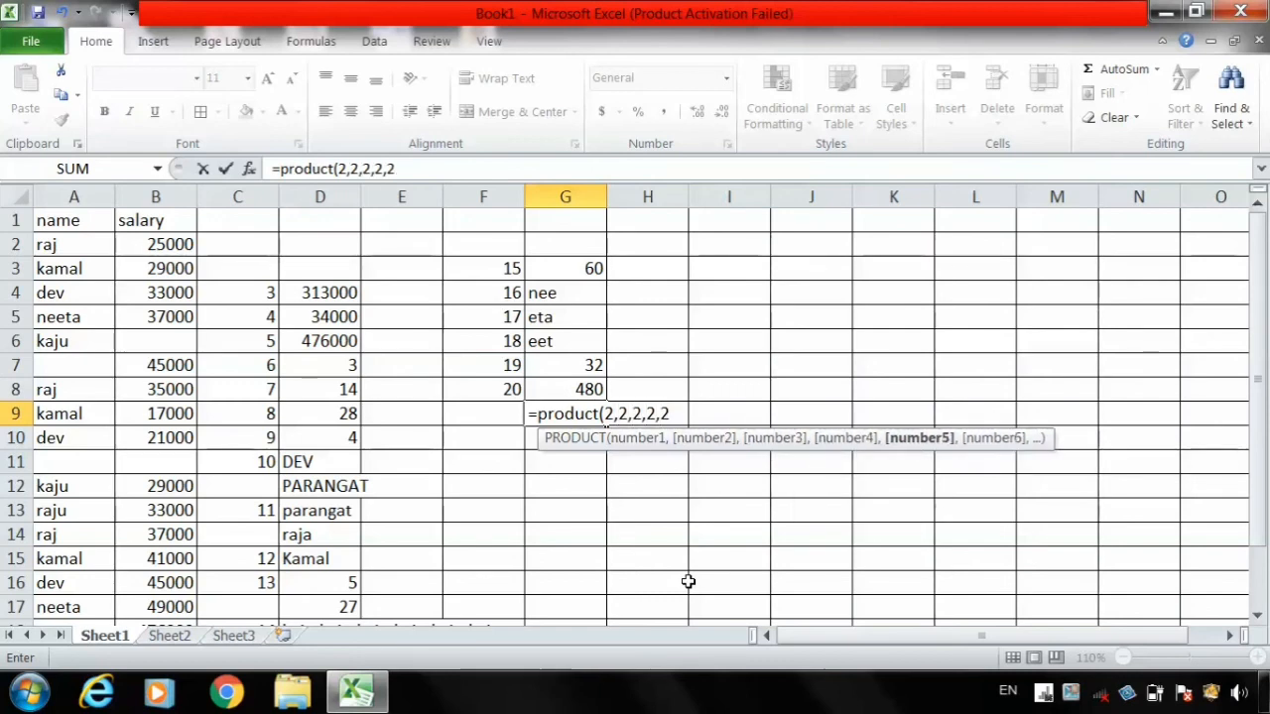
{"action": "type", "text": "2"}
{"action": "key", "text": "Return"}
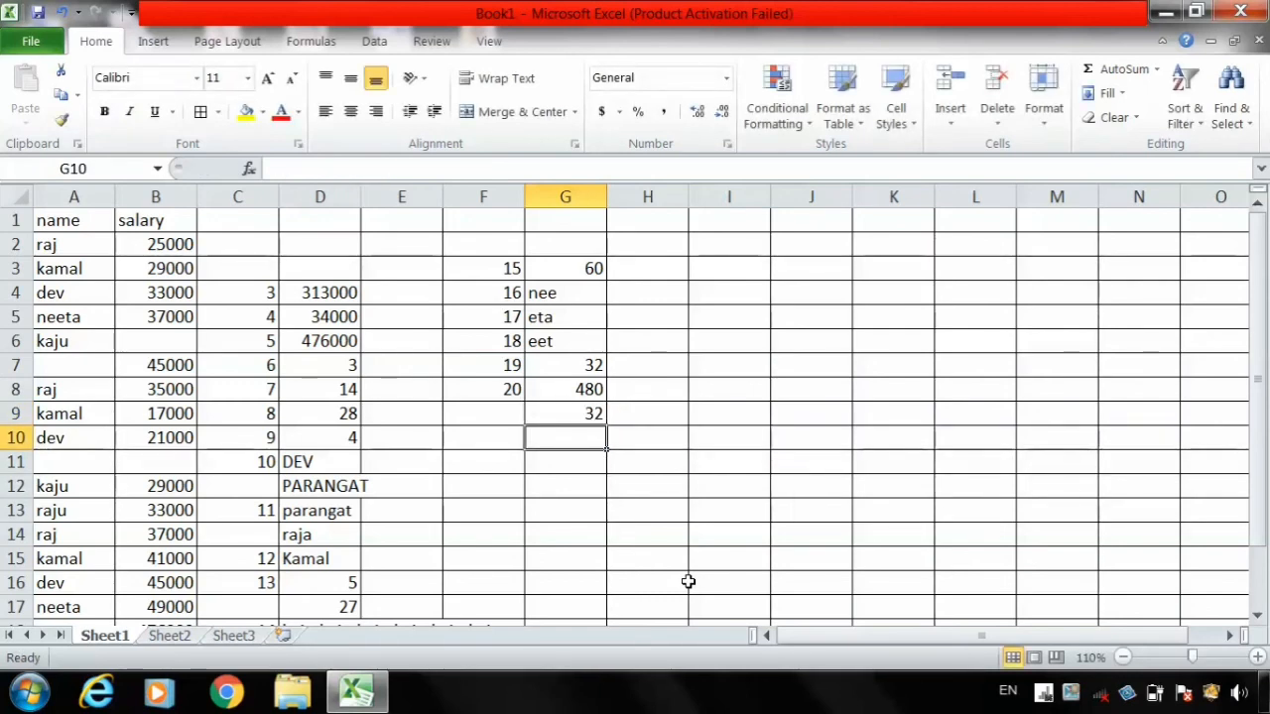
{"action": "left_click", "coordinate": [545, 414]}
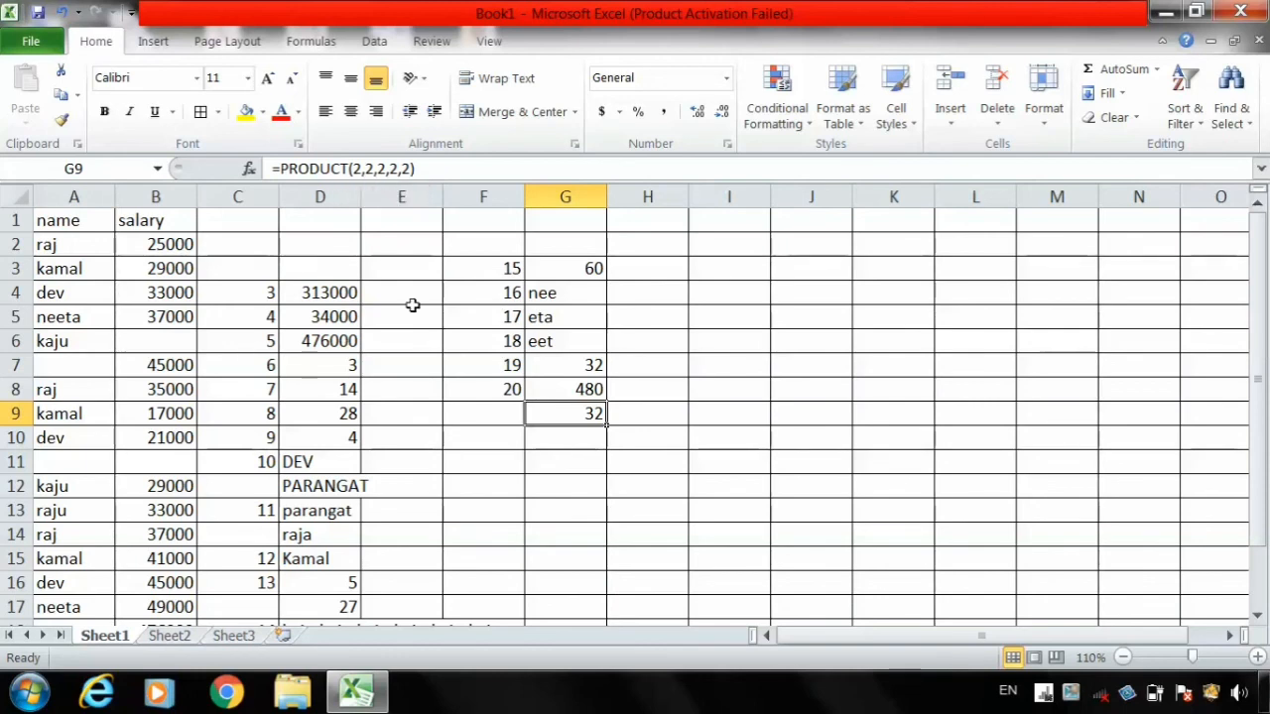
Step: Enter the number 21 in cell F10
{"action": "left_click", "coordinate": [507, 436]}
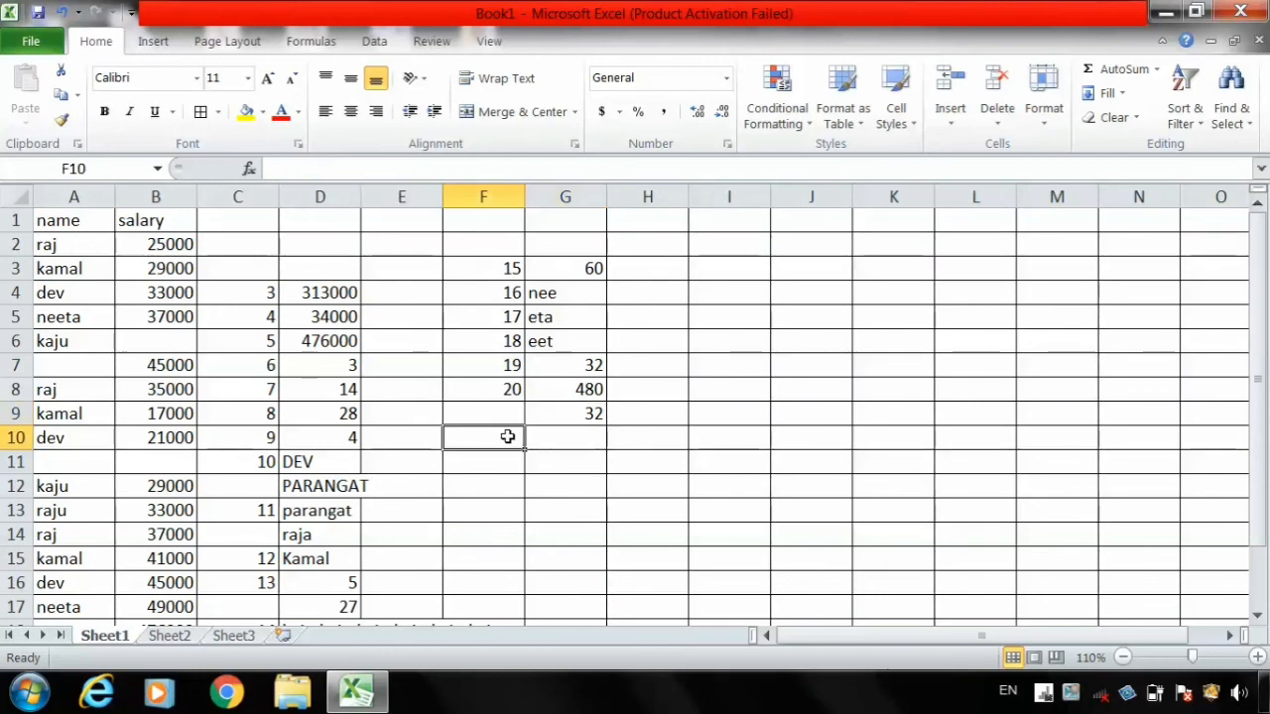
{"action": "type", "text": "21"}
{"action": "key", "text": "Return"}
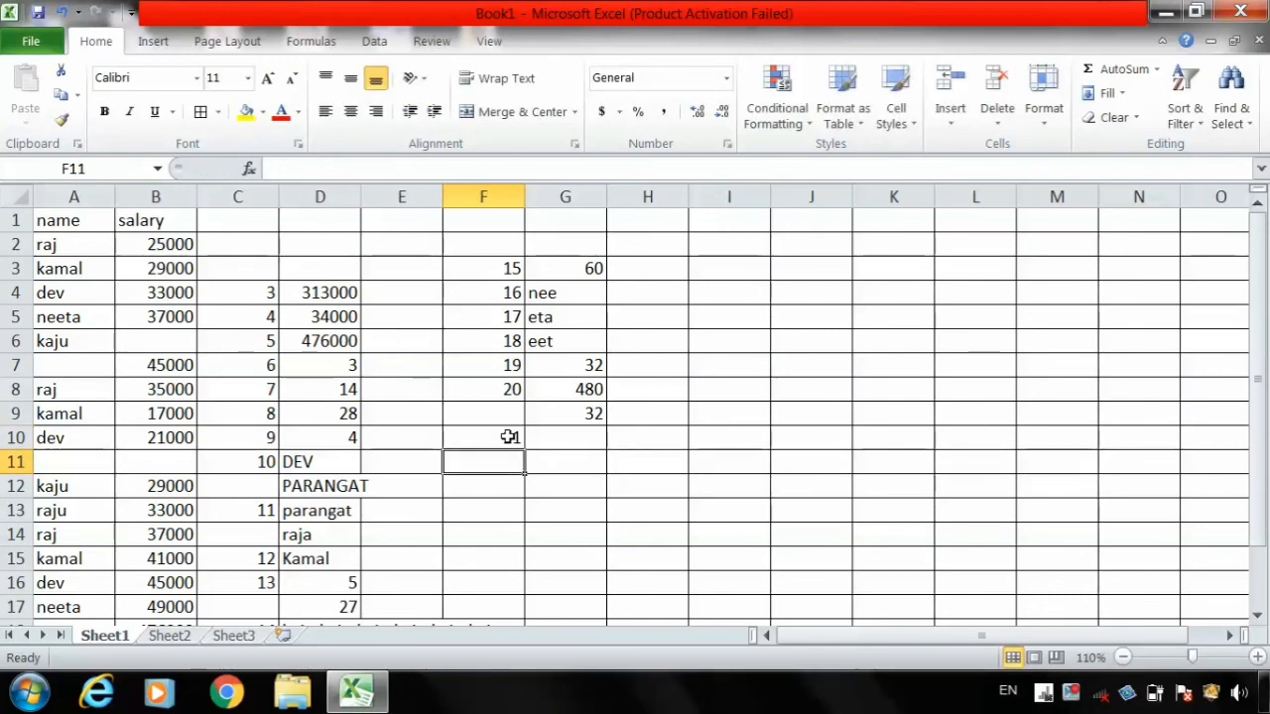
Step: Enter a ROUND formula in cell G10 that rounds 546.789 to 0 decimal digits
{"action": "left_click", "coordinate": [556, 438]}
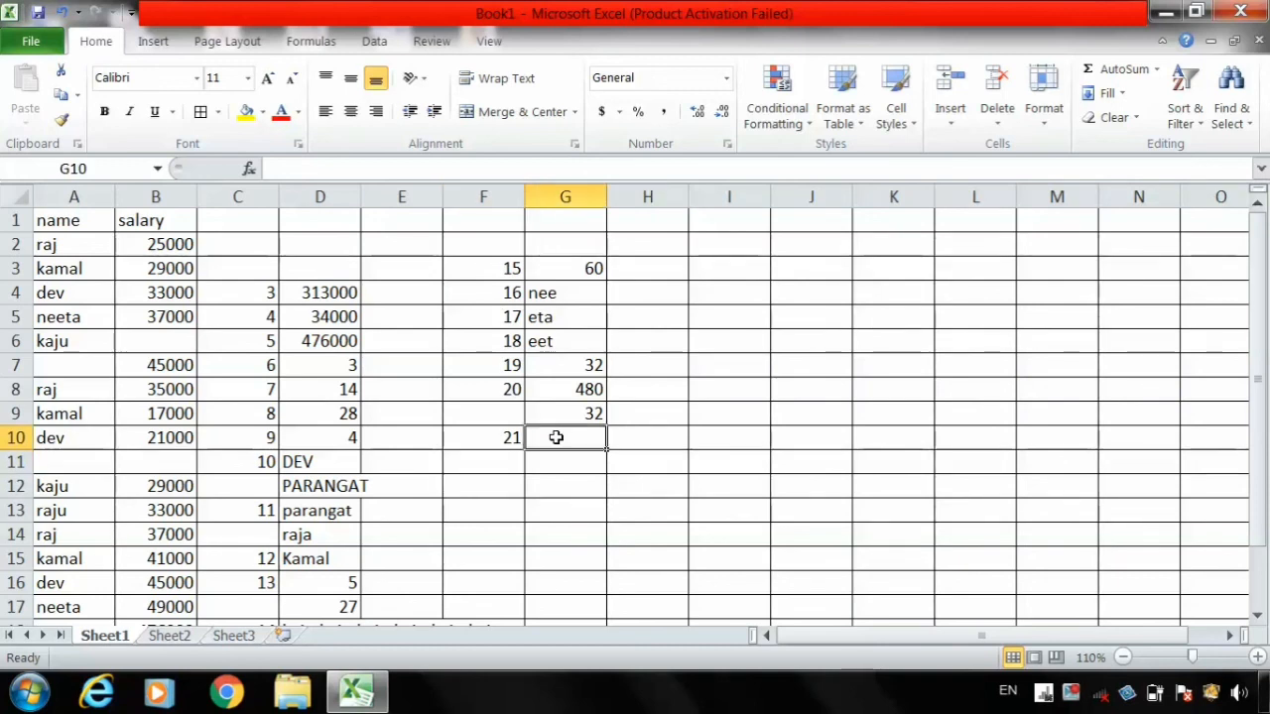
{"action": "type", "text": "=roun"}
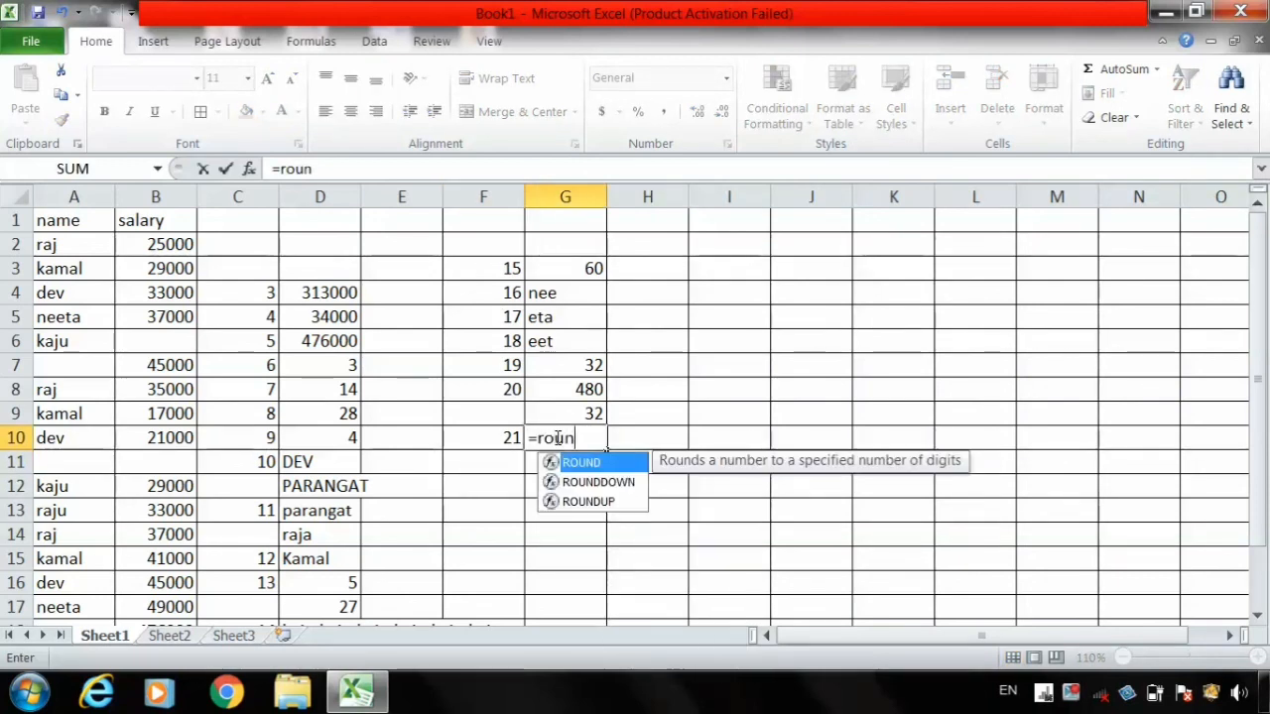
{"action": "type", "text": "d("}
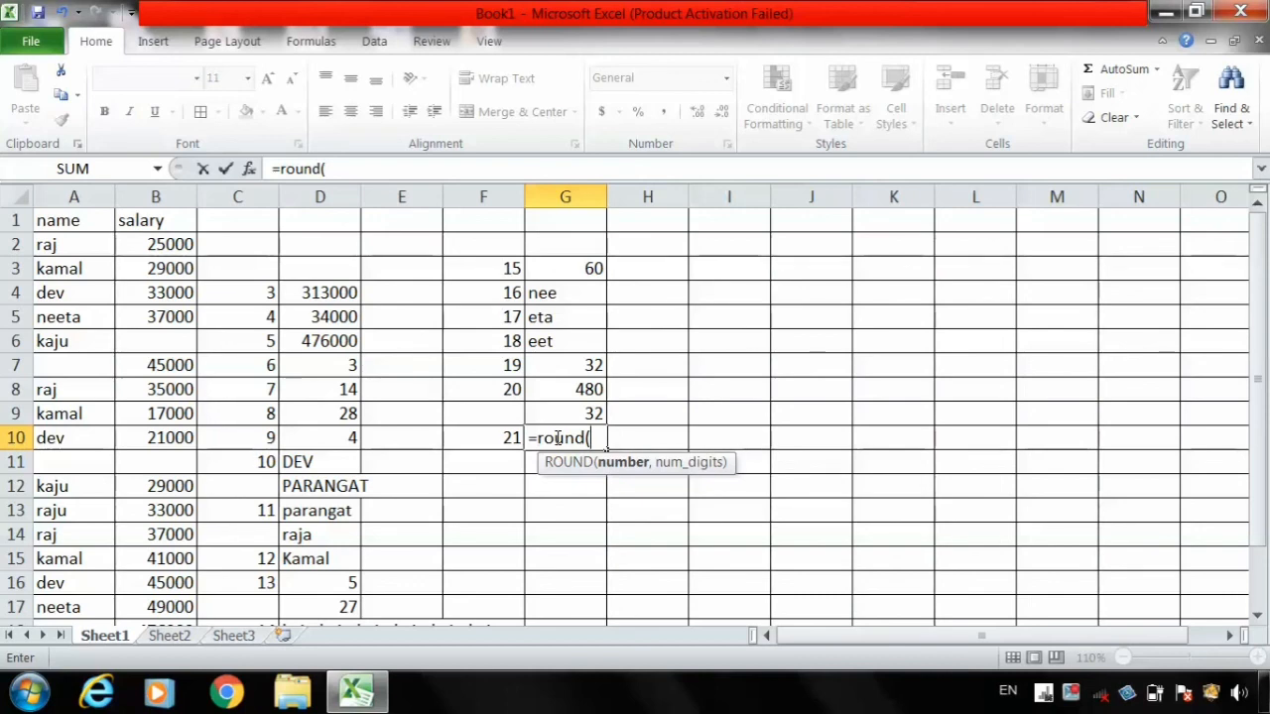
{"action": "type", "text": "5"}
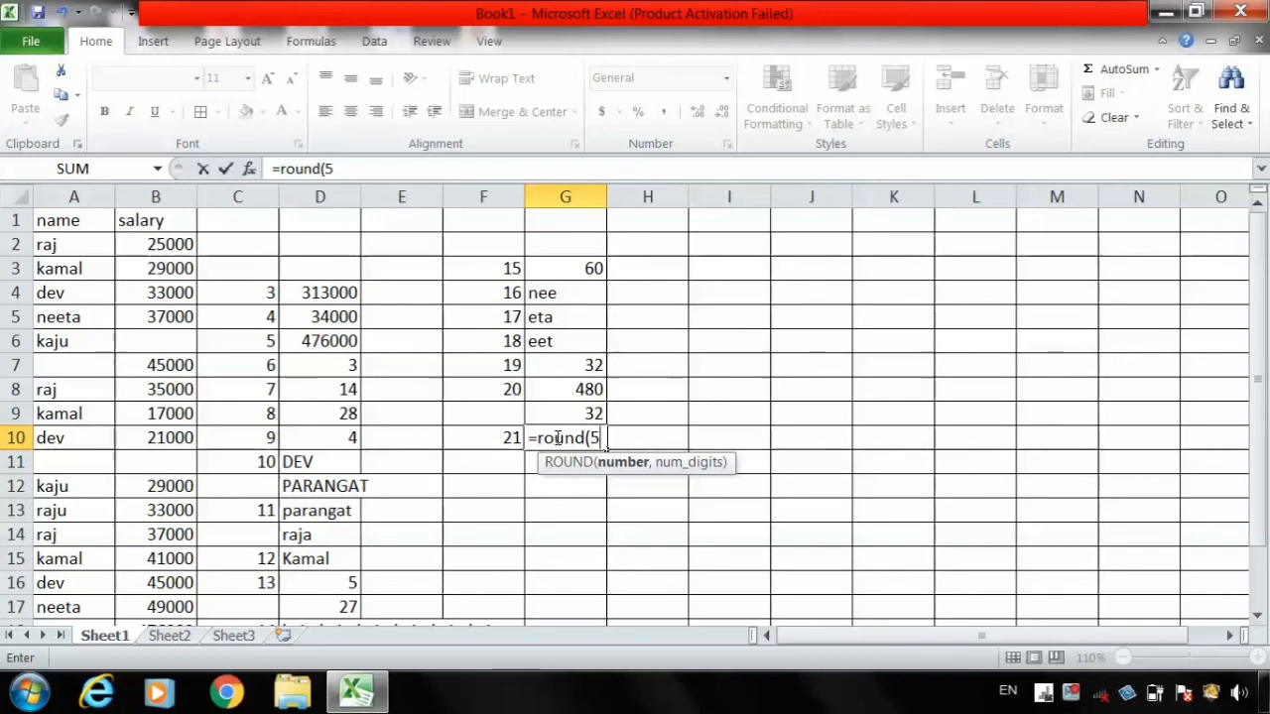
{"action": "type", "text": "46"}
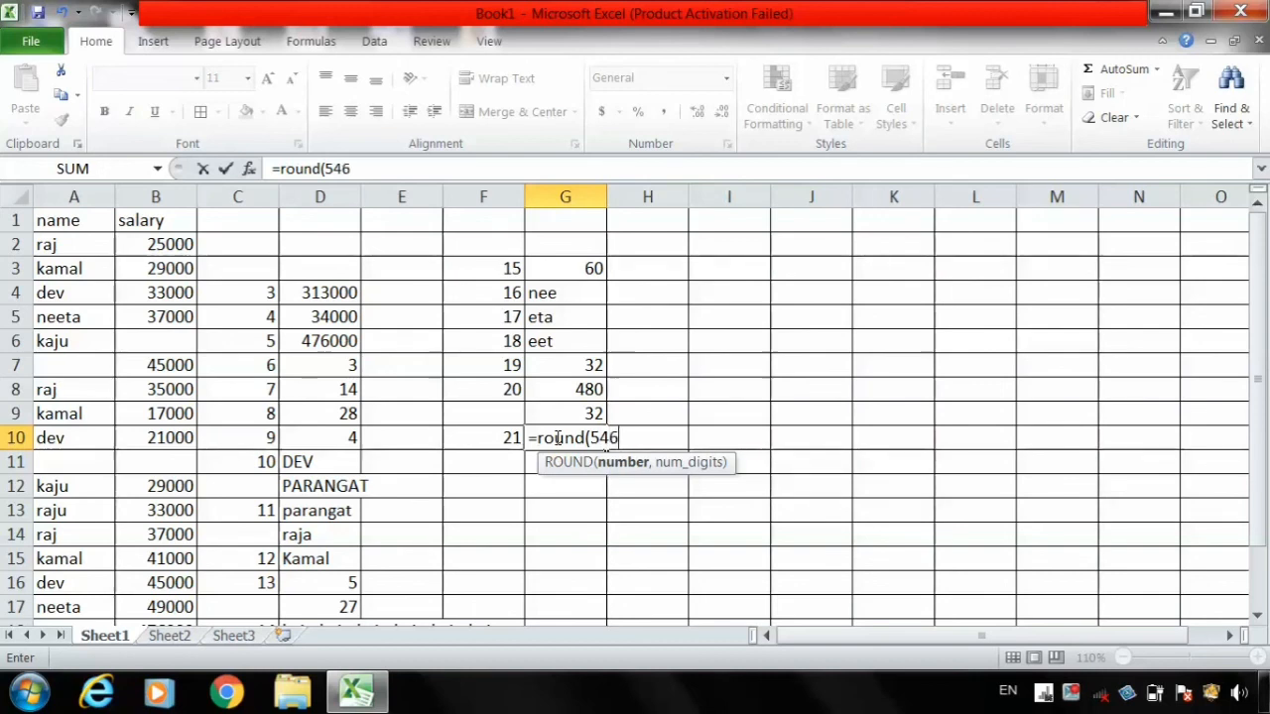
{"action": "type", "text": "."}
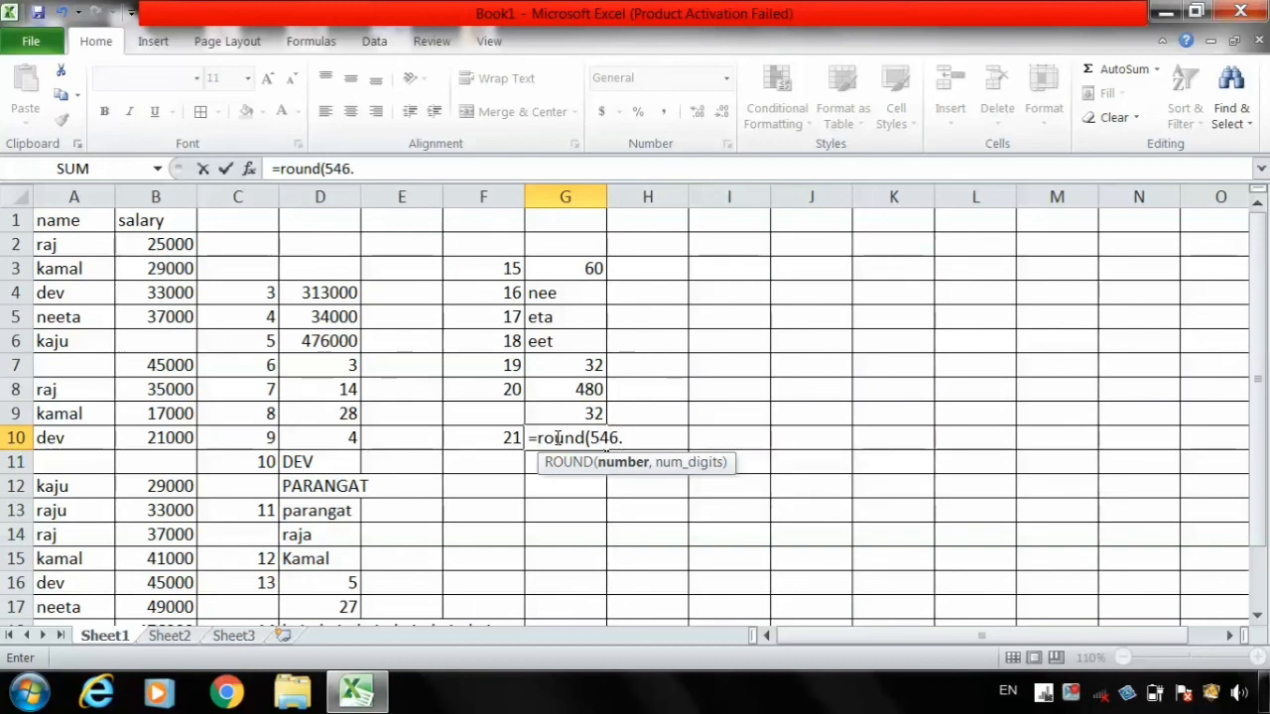
{"action": "type", "text": "789"}
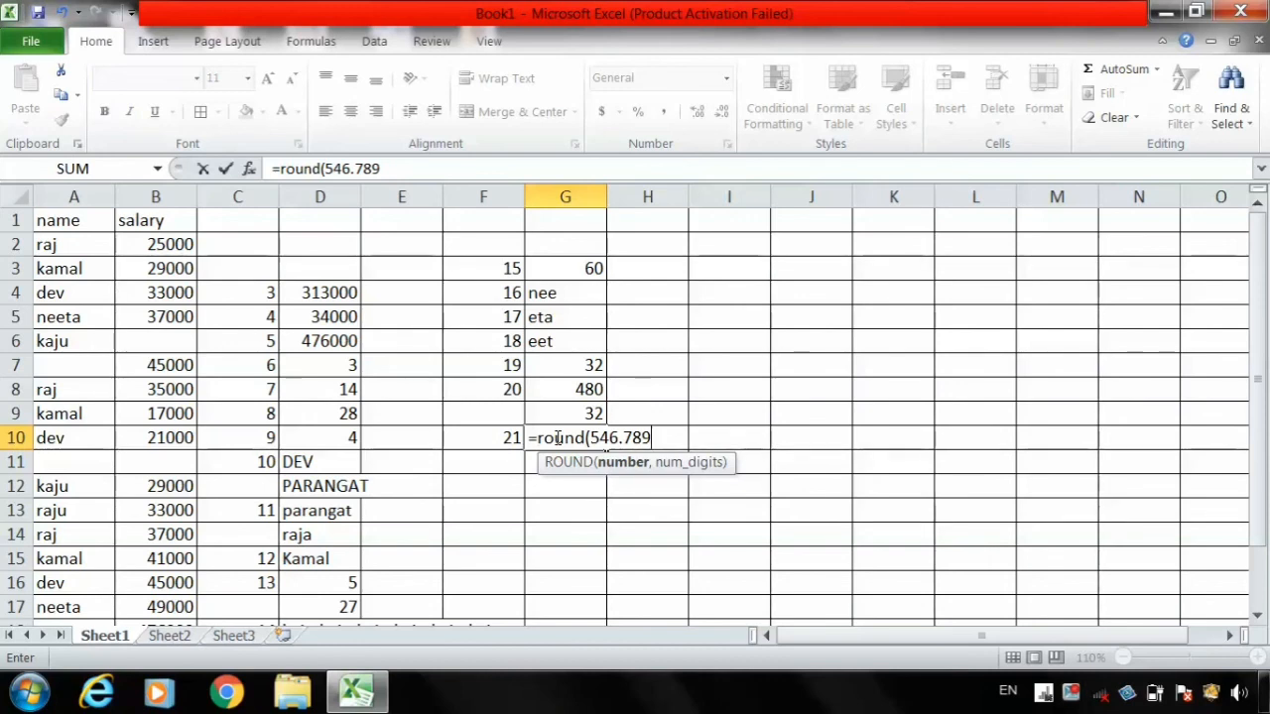
{"action": "type", "text": ","}
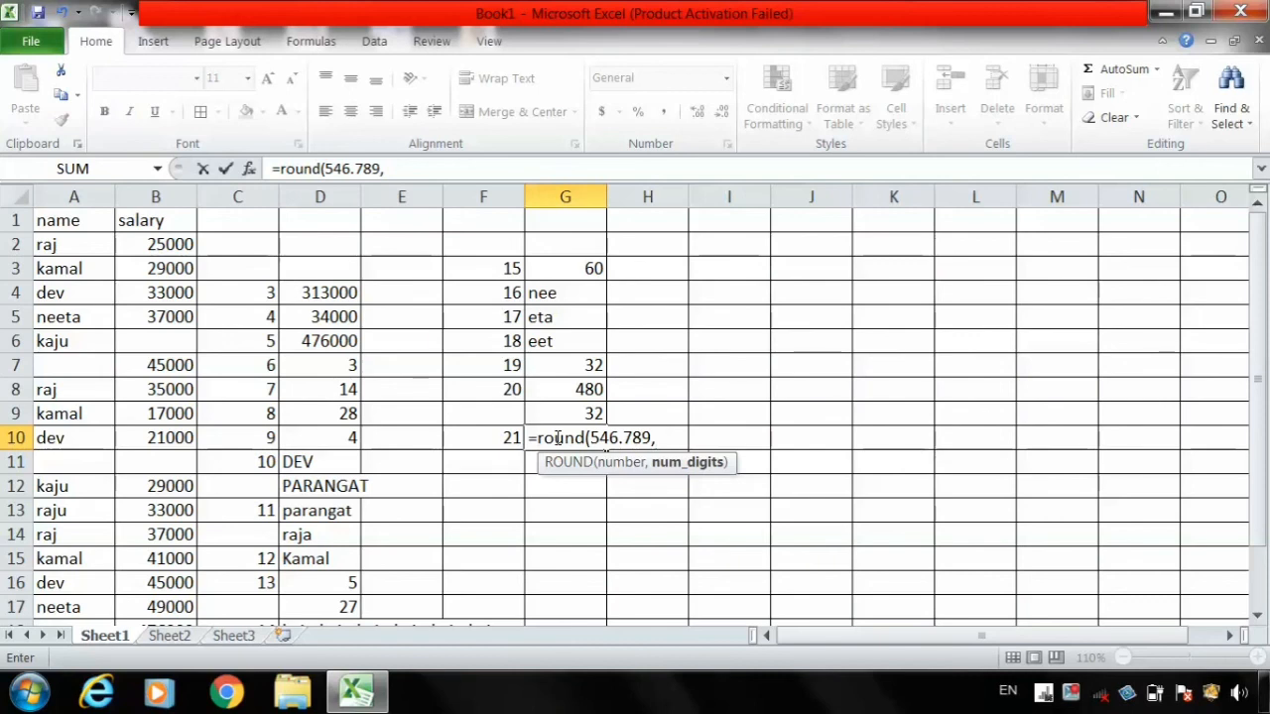
{"action": "type", "text": "0"}
{"action": "key", "text": "Return"}
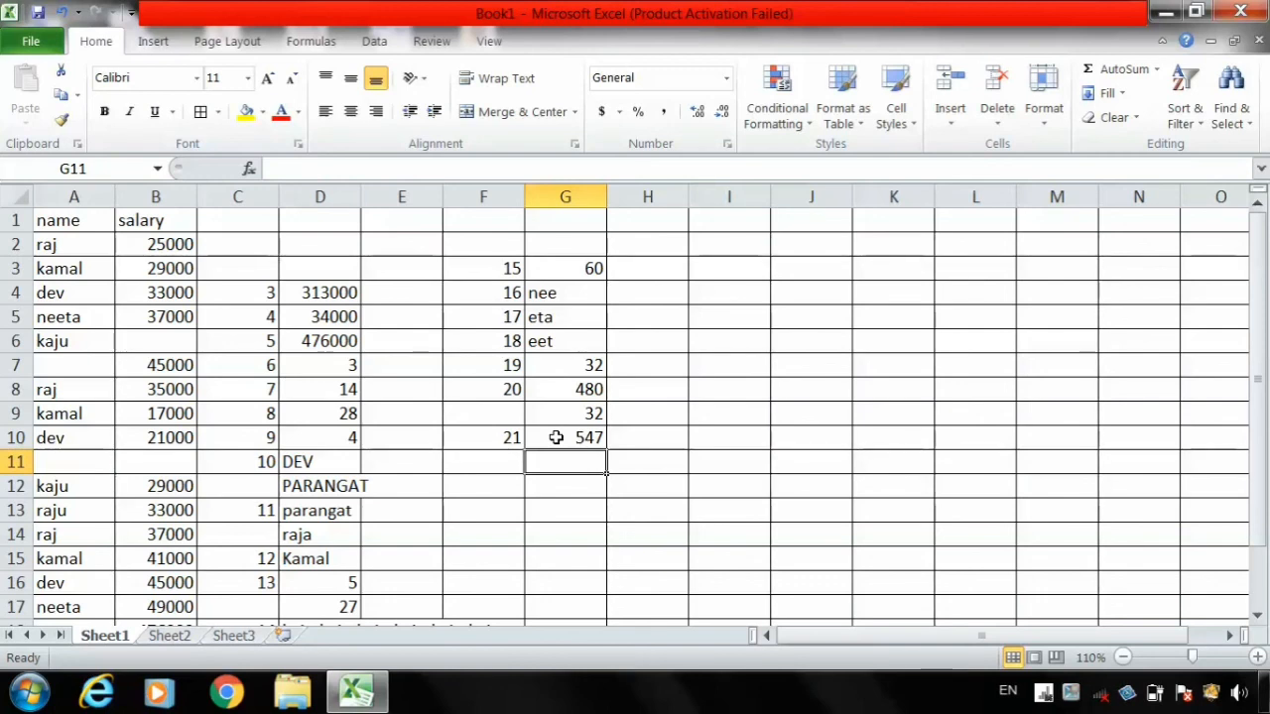
Step: Edit the ROUND formula in cell G10 so that it rounds to 1 decimal digit
{"action": "double_click", "coordinate": [557, 437]}
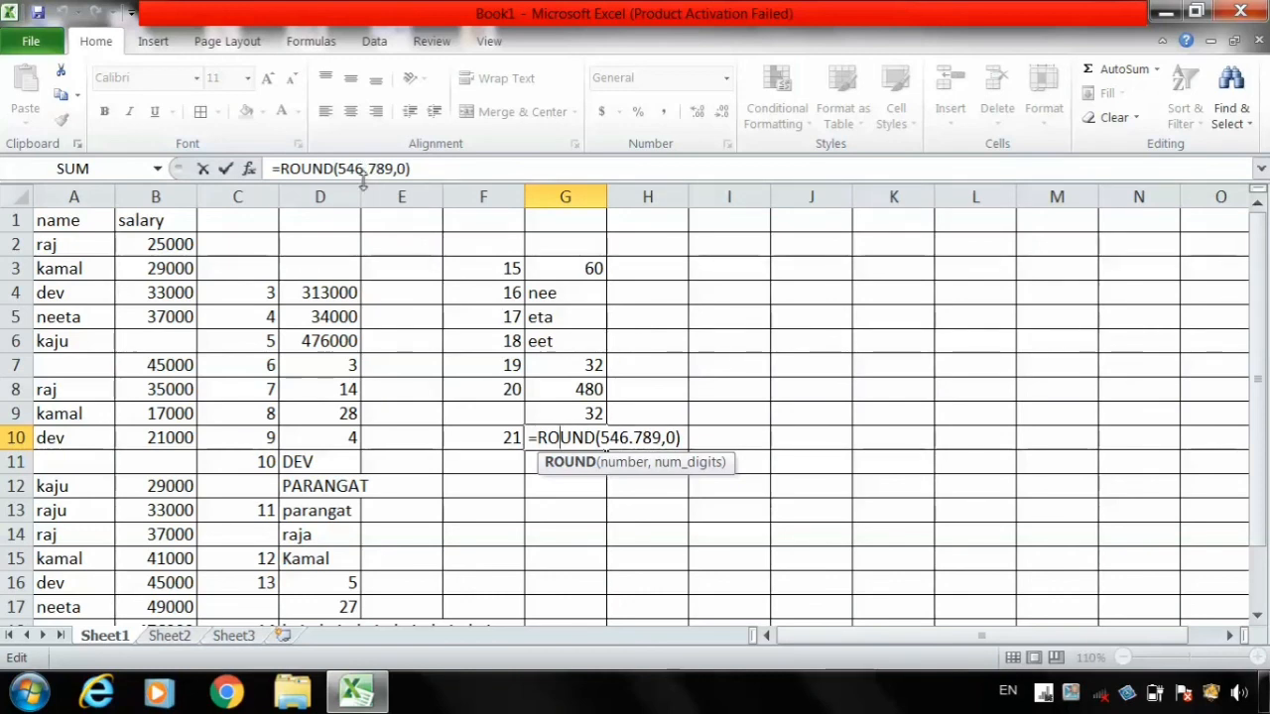
{"action": "key", "text": "Return"}
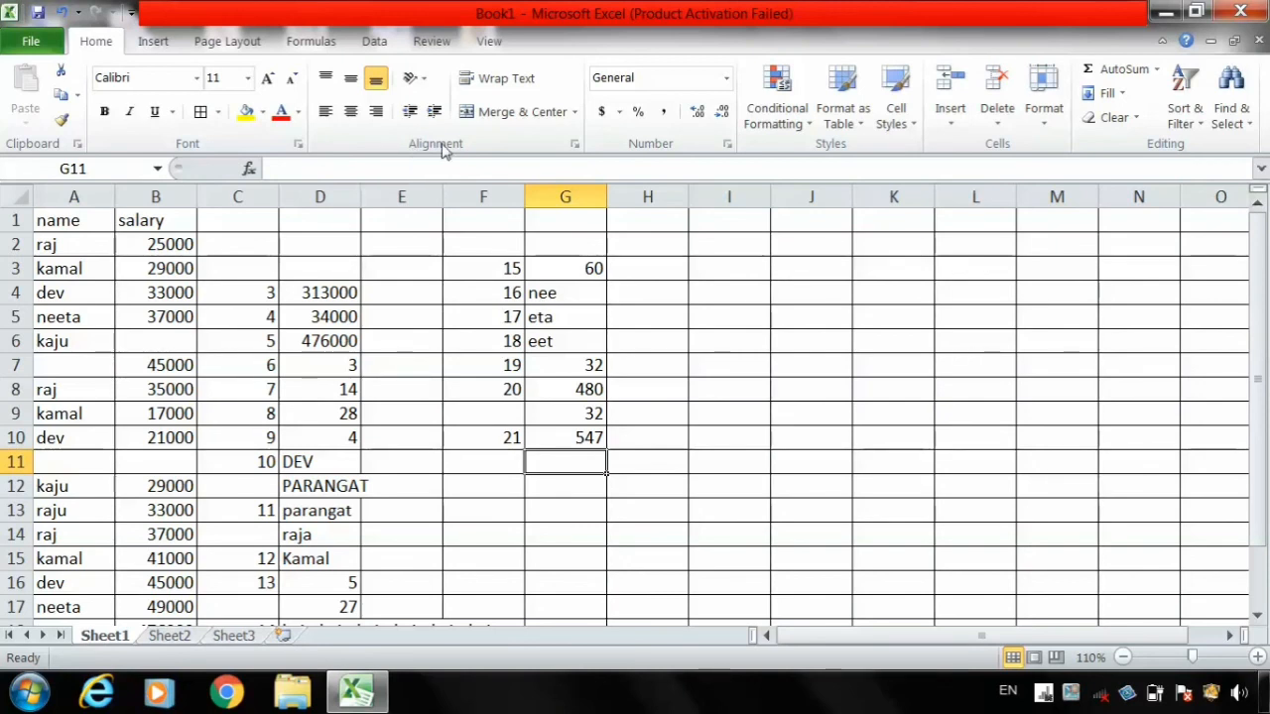
{"action": "left_click", "coordinate": [580, 432]}
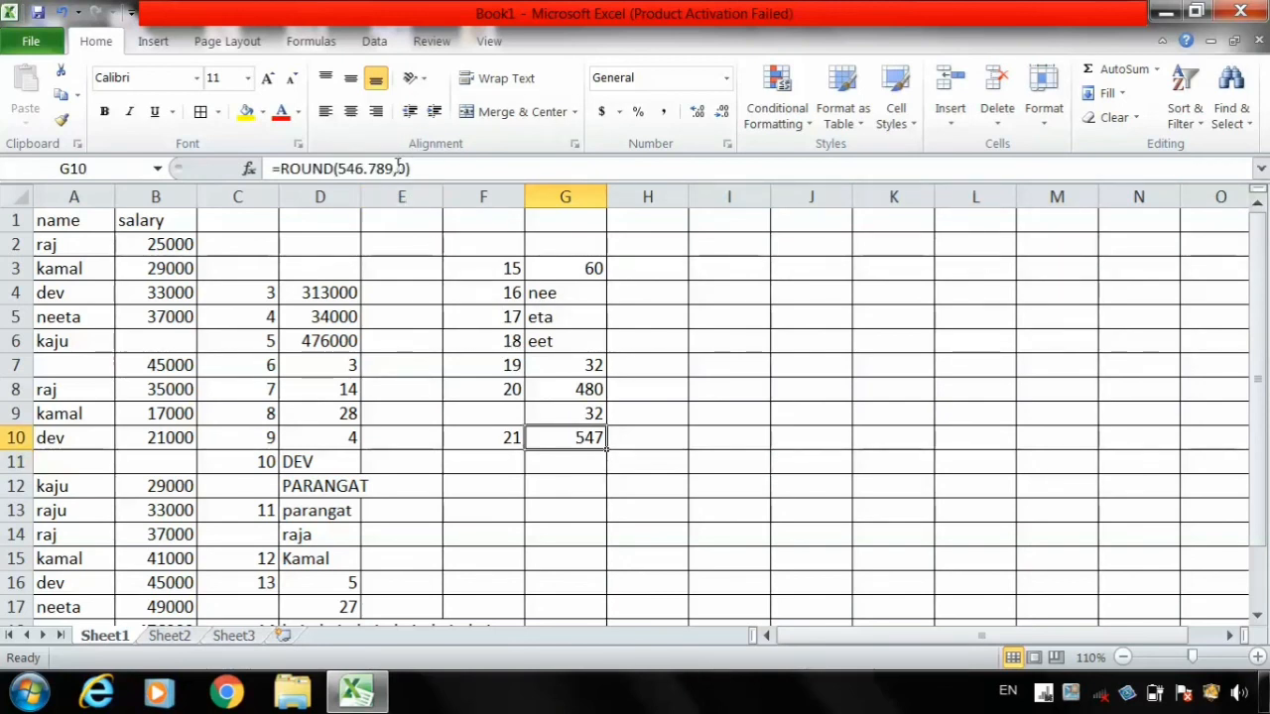
{"action": "left_click", "coordinate": [402, 168]}
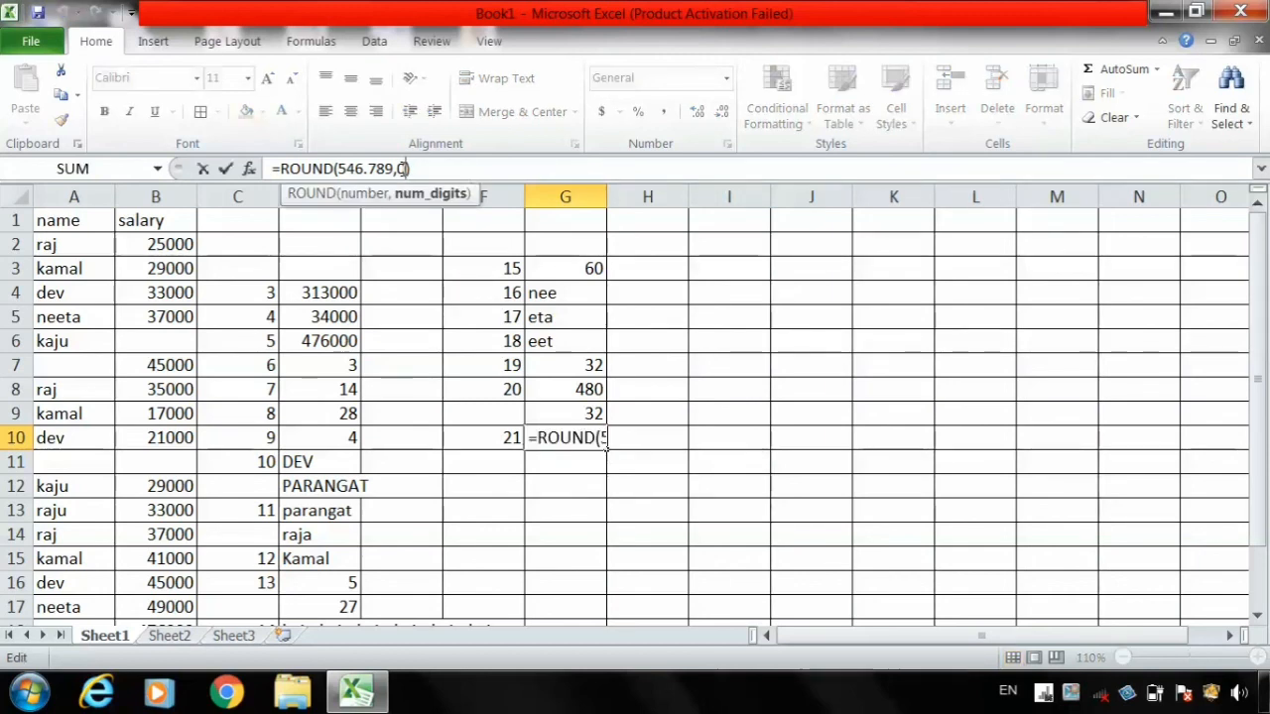
{"action": "key", "text": "BackSpace"}
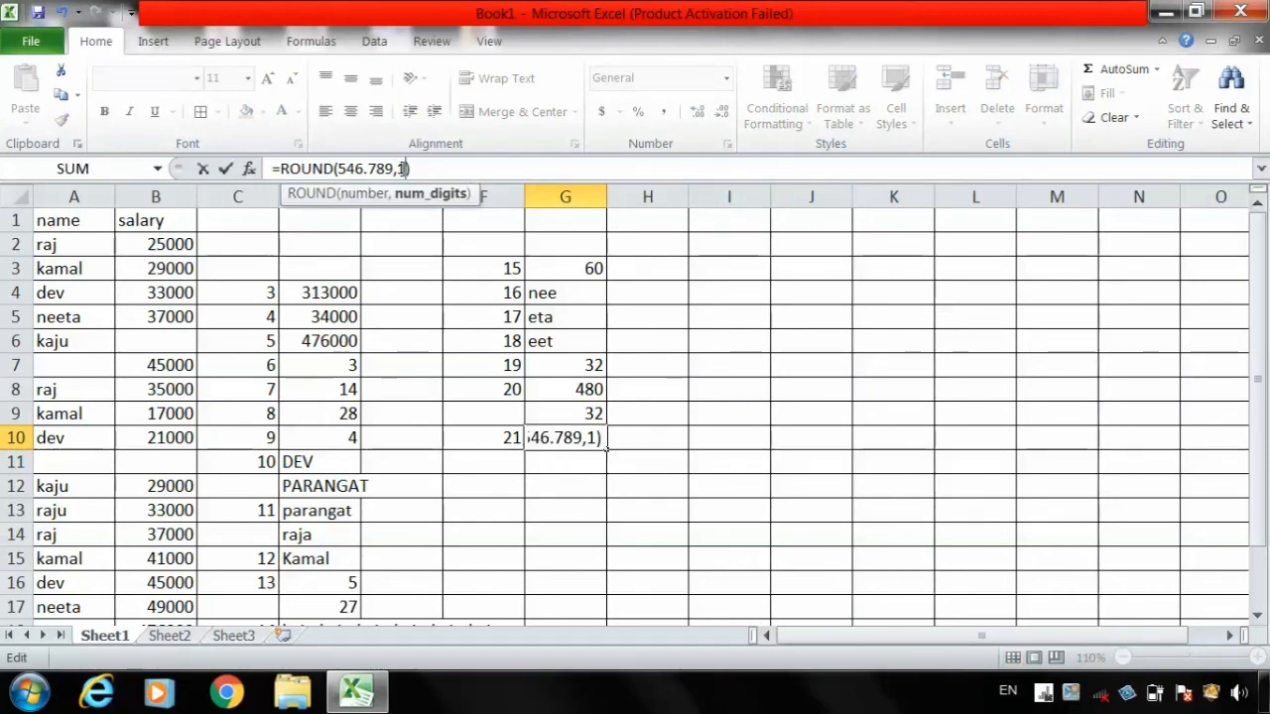
{"action": "key", "text": "Return"}
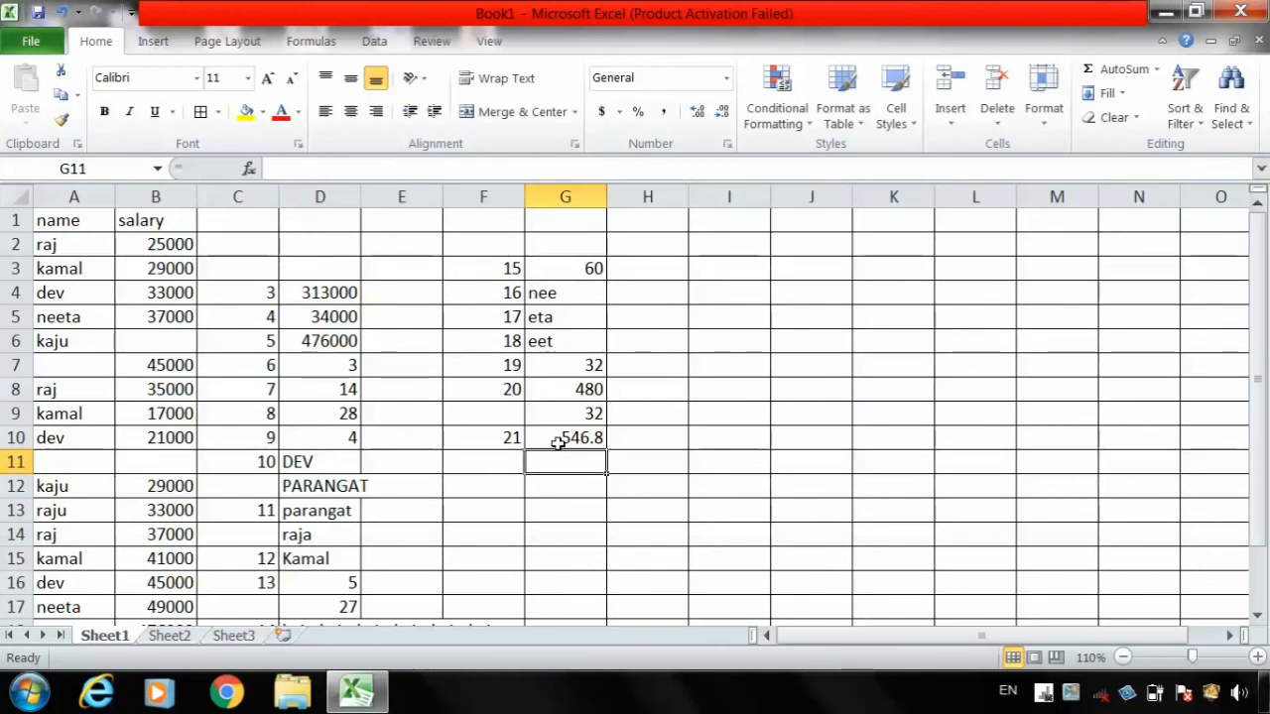
Step: Set the number of digits in cell G10's ROUND formula to 2
{"action": "left_click", "coordinate": [559, 441]}
{"action": "left_click", "coordinate": [405, 169]}
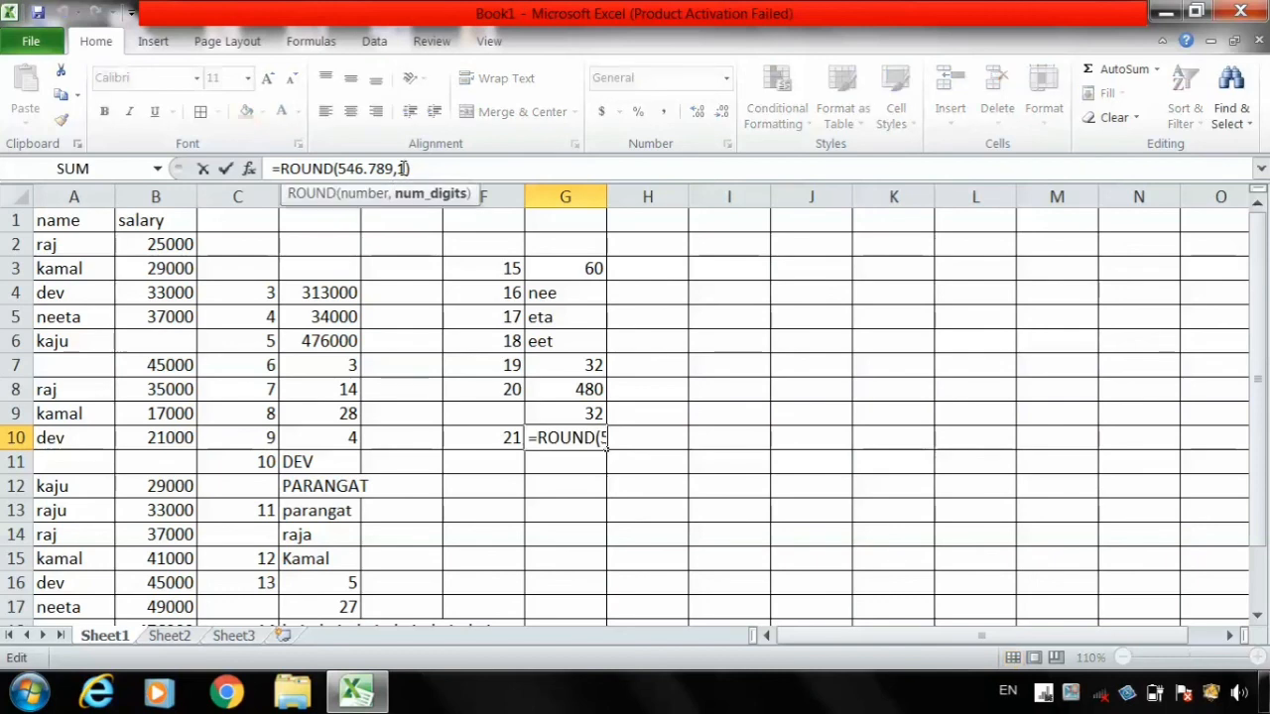
{"action": "key", "text": "BackSpace"}
{"action": "type", "text": "2"}
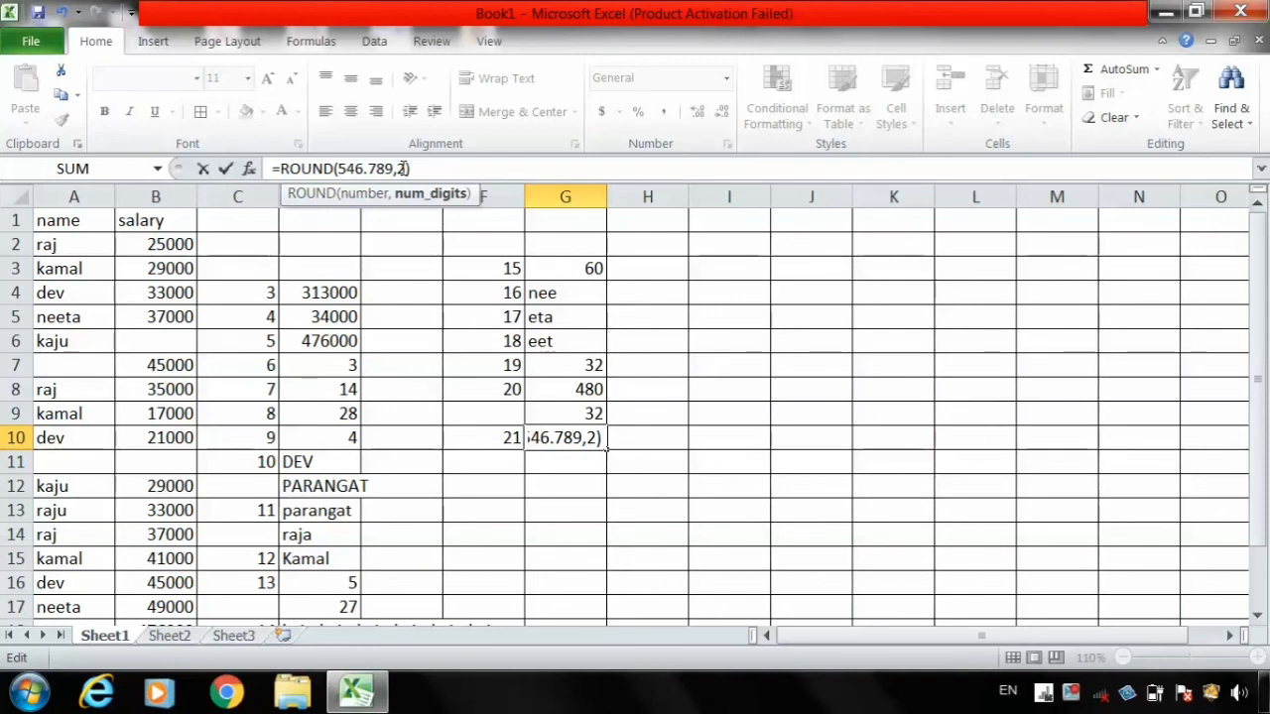
{"action": "key", "text": "Return"}
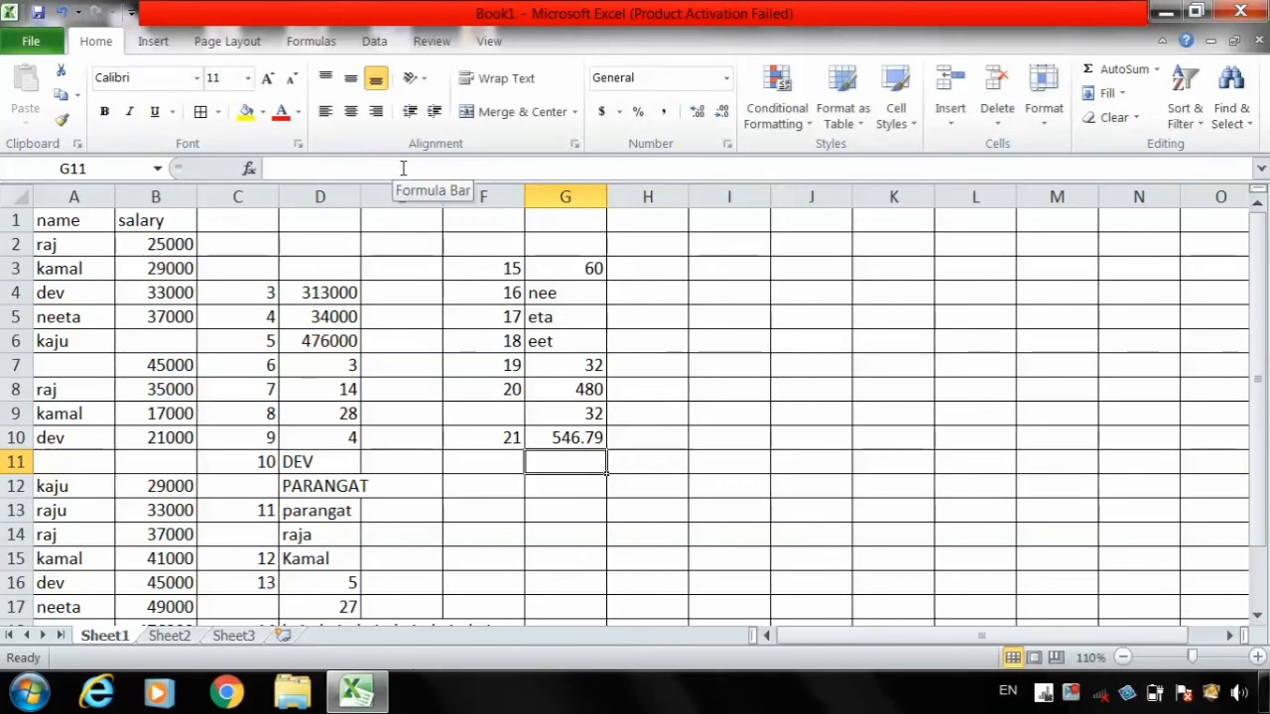
Step: Enter the number 22 in cell F11
{"action": "left_click", "coordinate": [498, 459]}
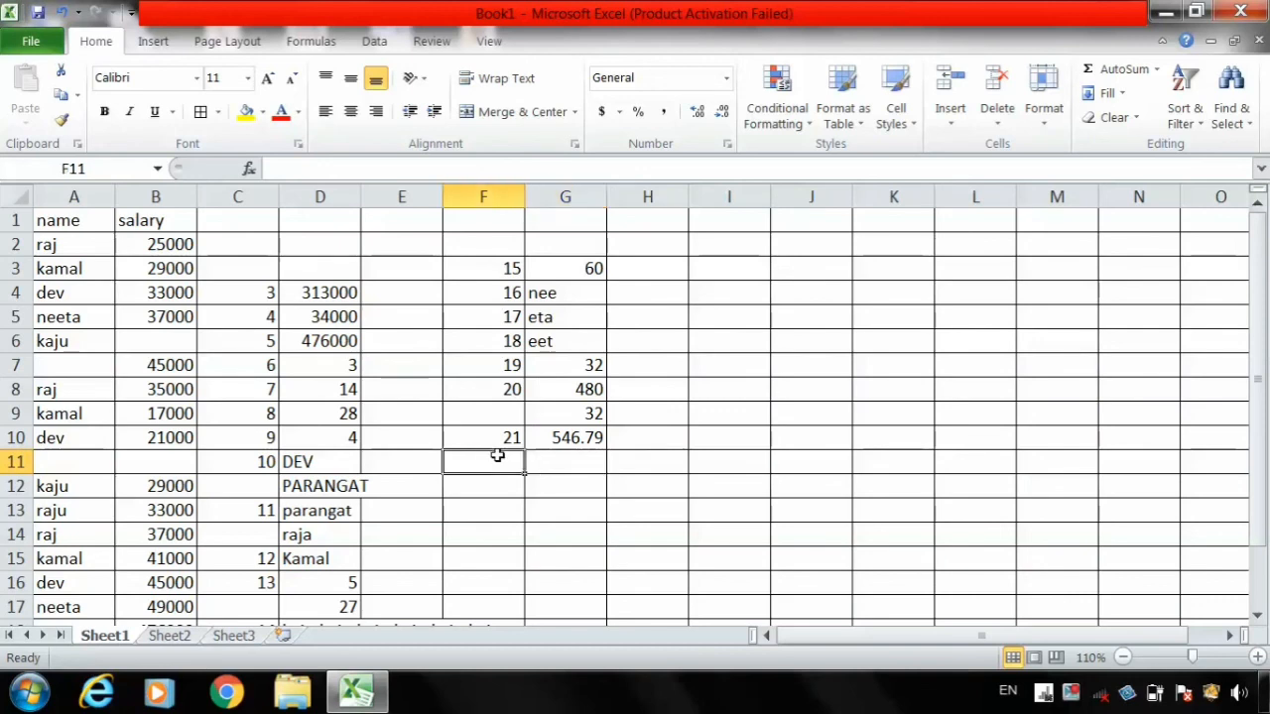
{"action": "type", "text": "22"}
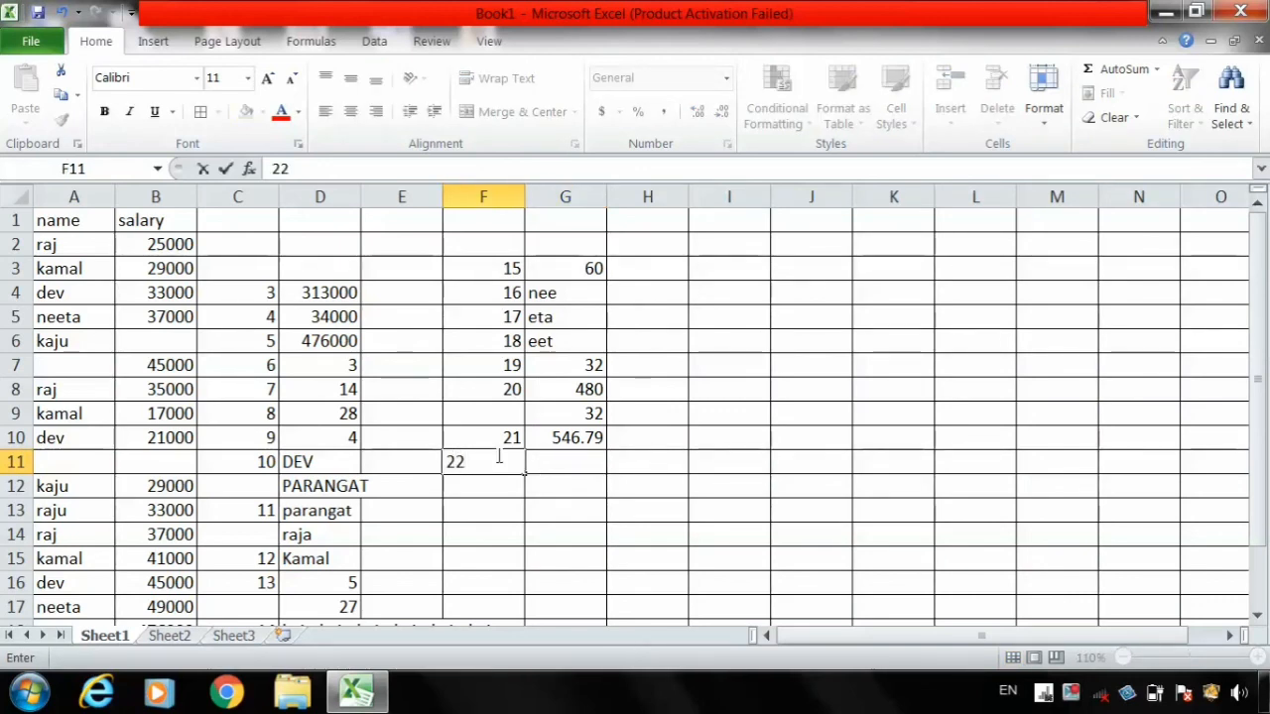
{"action": "left_click", "coordinate": [593, 460]}
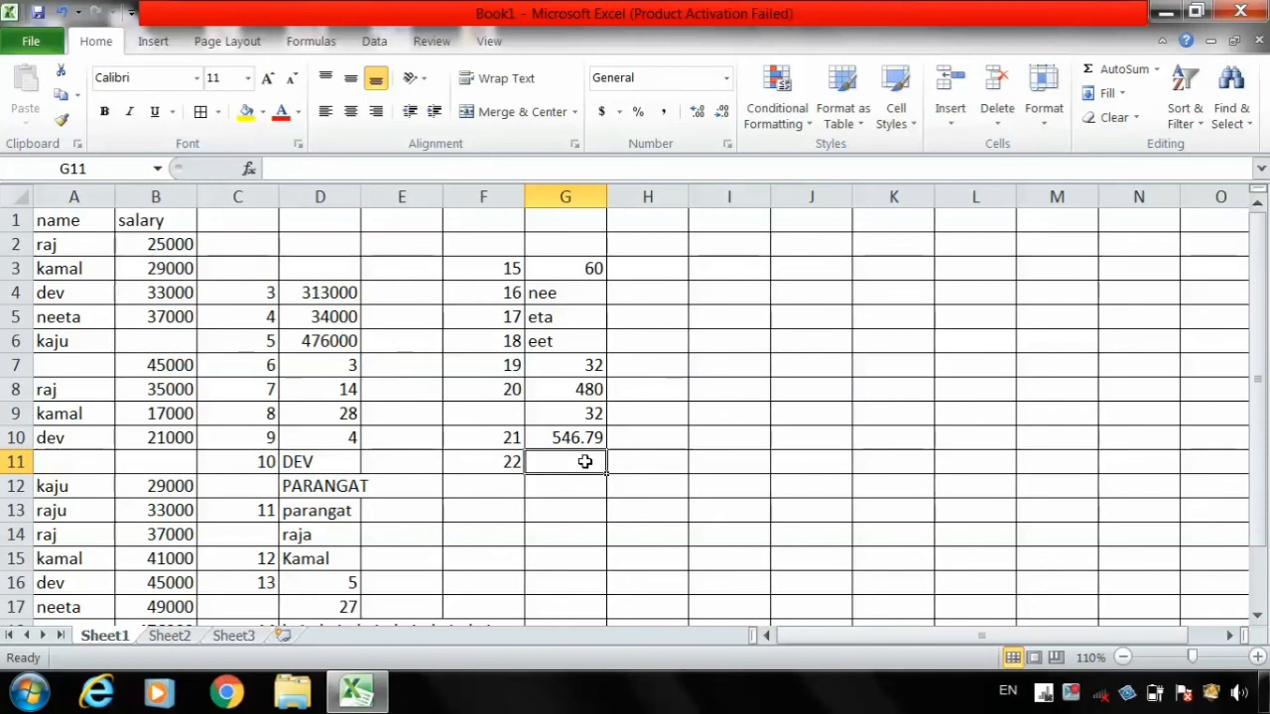
{"action": "type", "text": "567."}
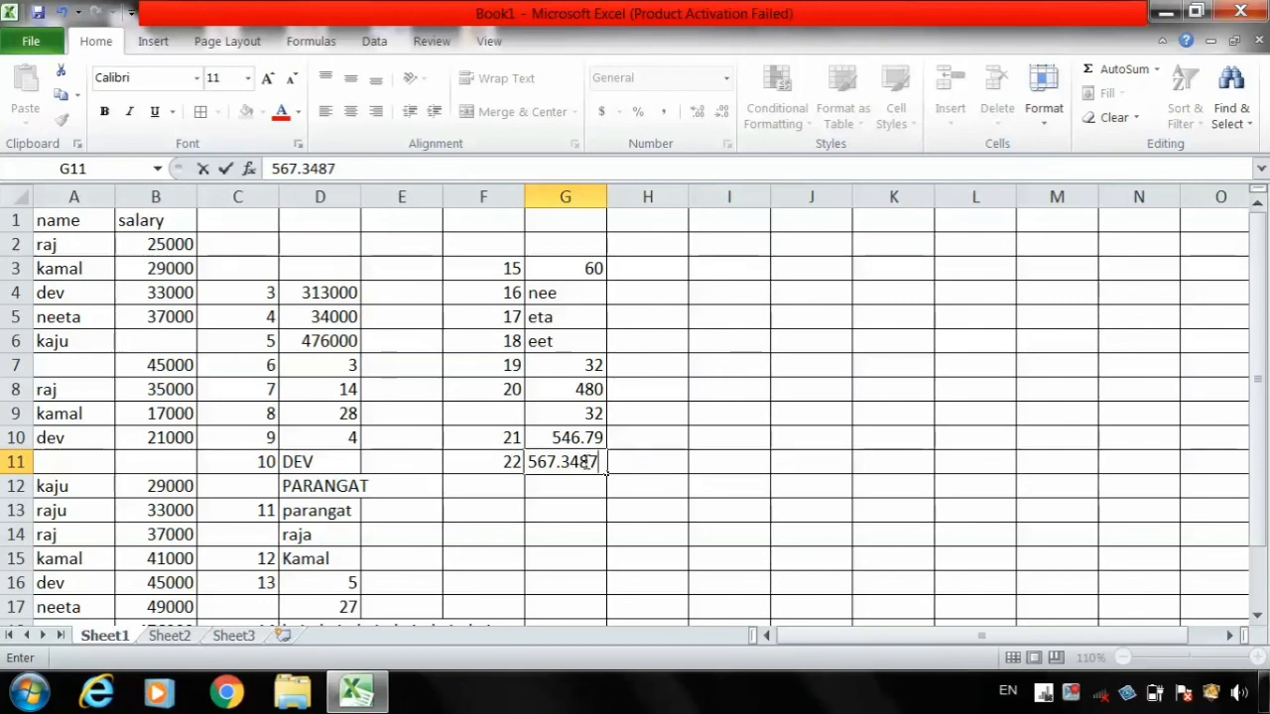
{"action": "type", "text": "3487"}
{"action": "key", "text": "BackSpace"}
{"action": "key", "text": "BackSpace"}
{"action": "key", "text": "BackSpace"}
{"action": "type", "text": "765"}
{"action": "key", "text": "BackSpace"}
{"action": "key", "text": "BackSpace"}
{"action": "key", "text": "BackSpace"}
Step: Enter an INT formula in cell G11 that reduces 345.789 to its whole number
{"action": "type", "text": "=int"}
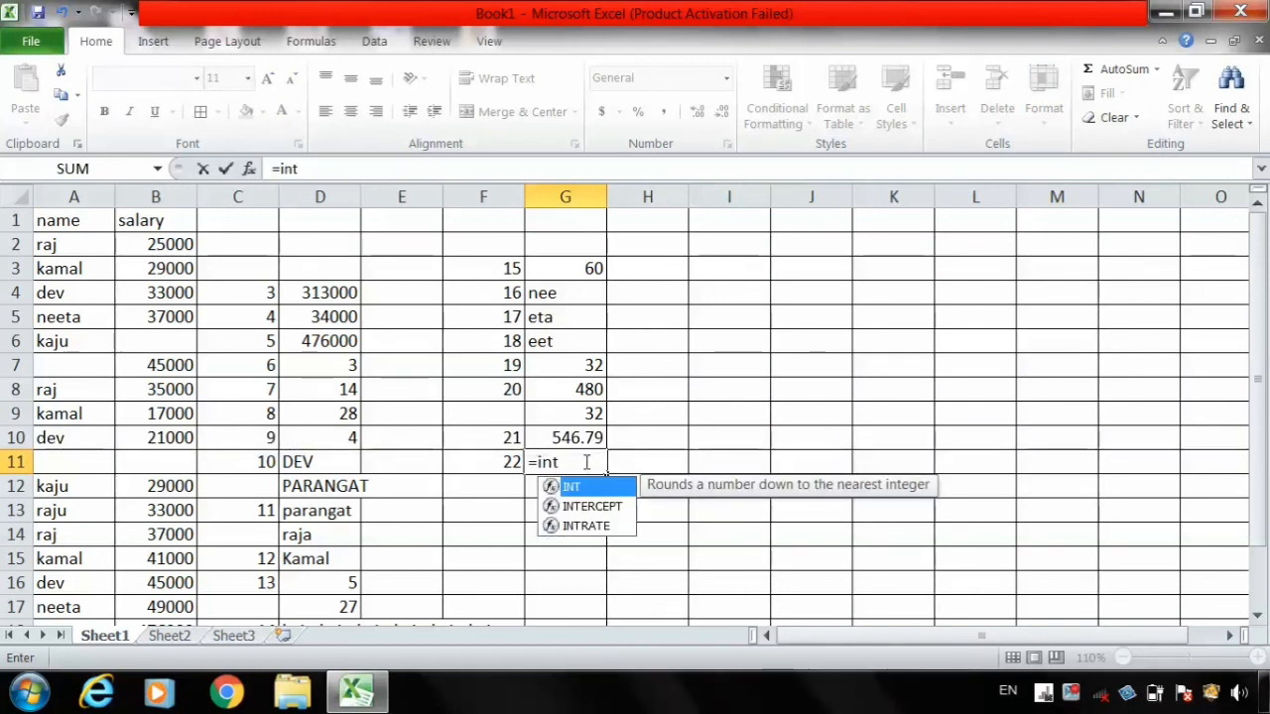
{"action": "type", "text": "("}
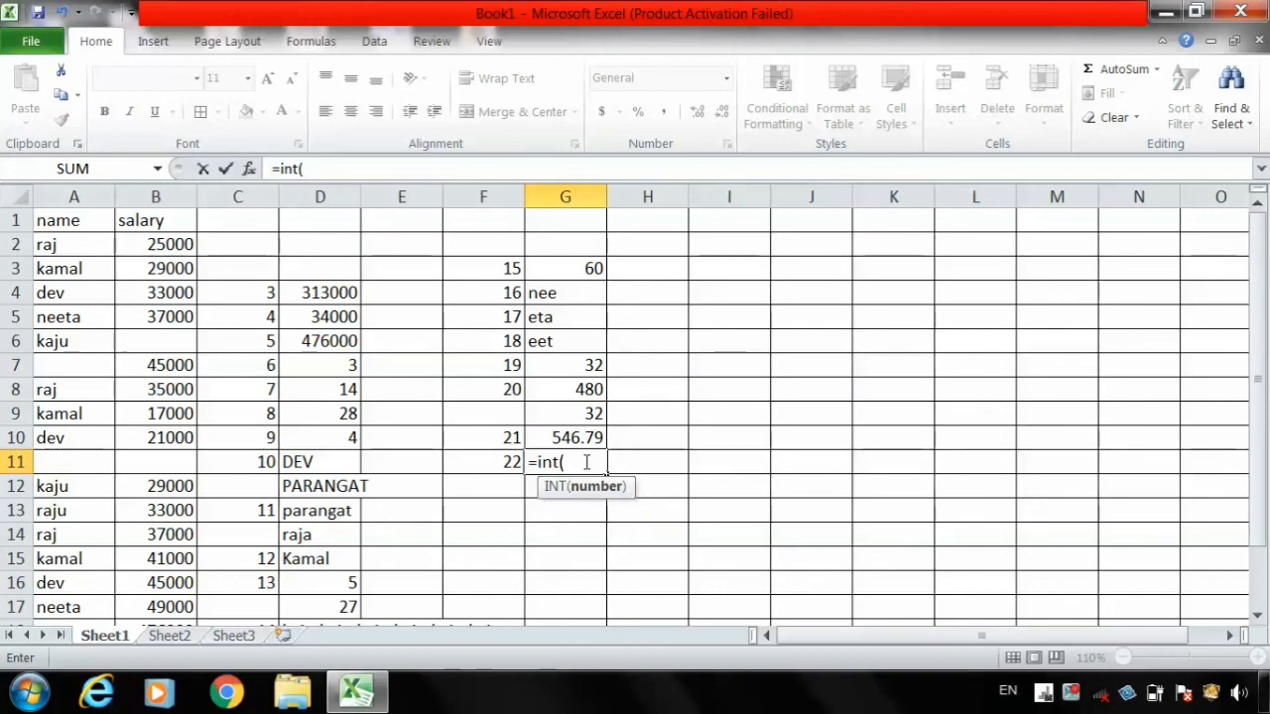
{"action": "type", "text": "345"}
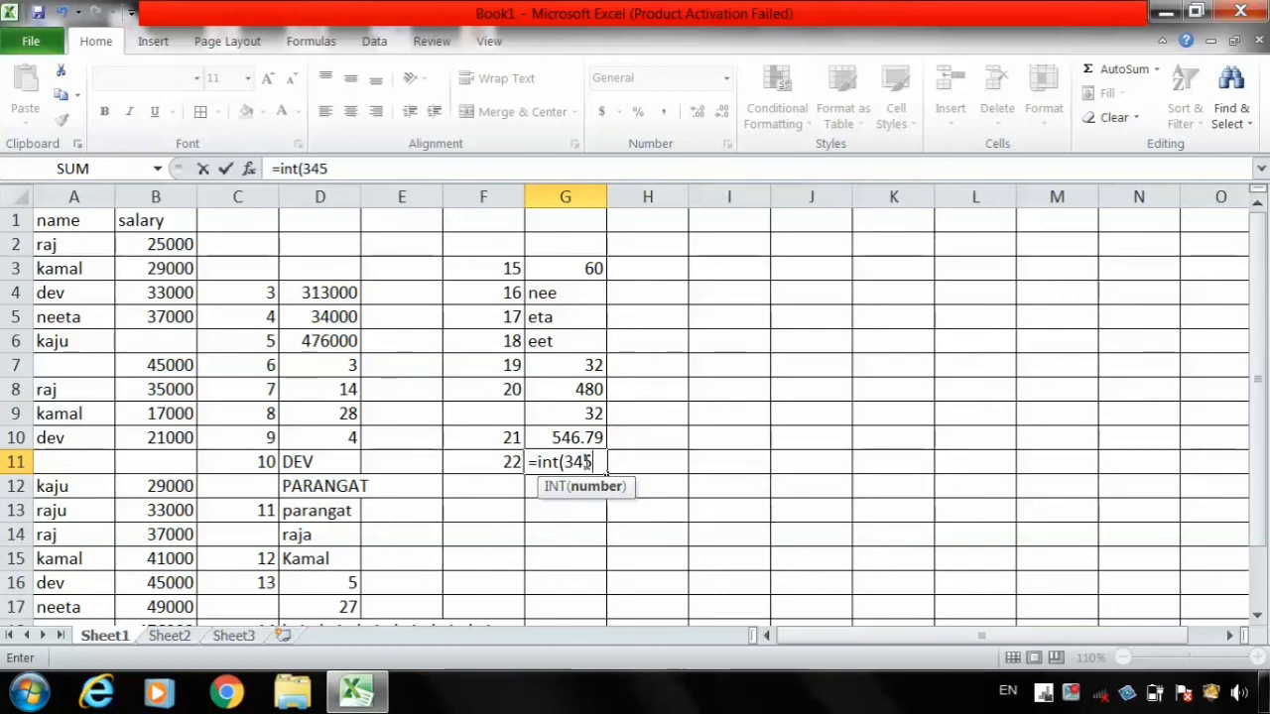
{"action": "type", "text": ".789"}
{"action": "key", "text": "Return"}
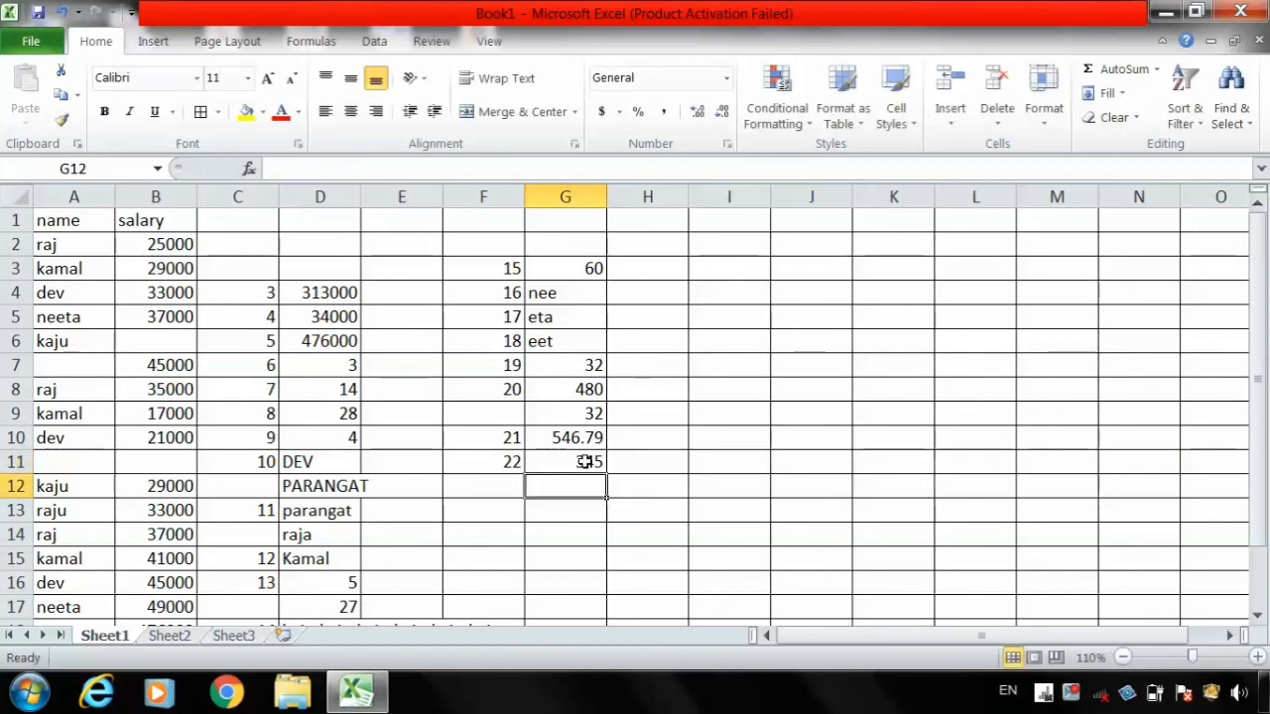
{"action": "left_click", "coordinate": [584, 460]}
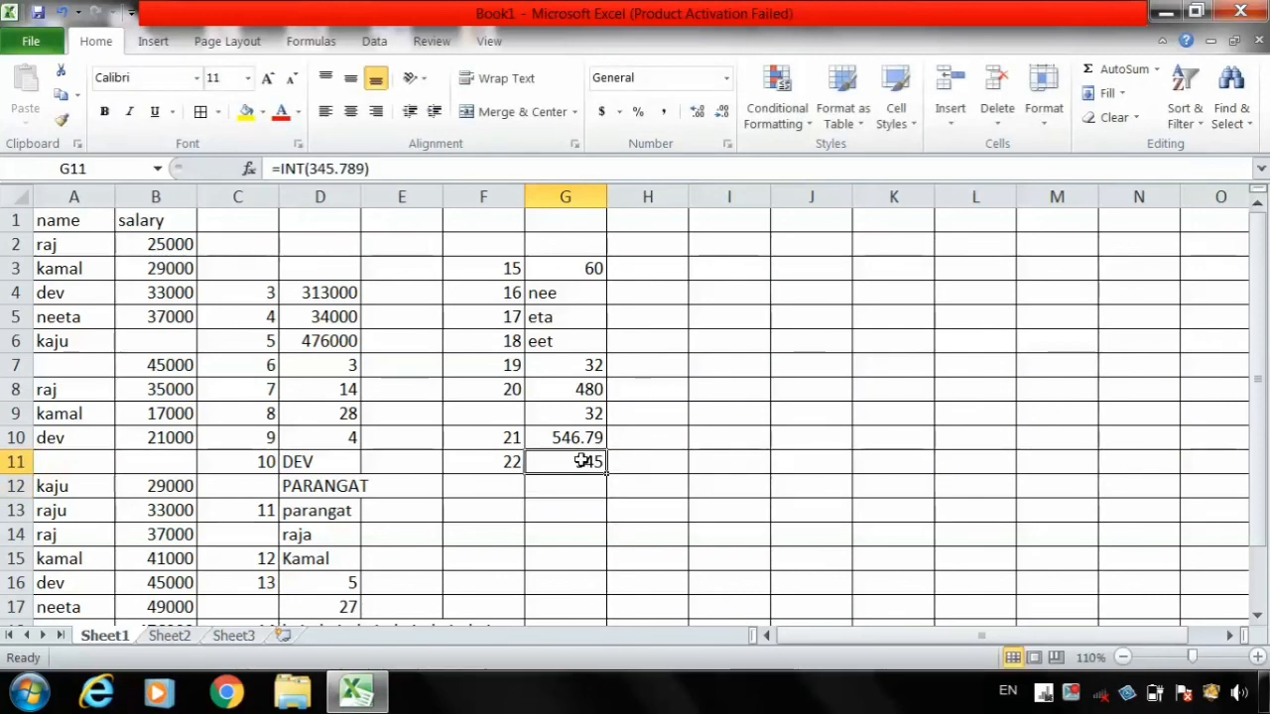